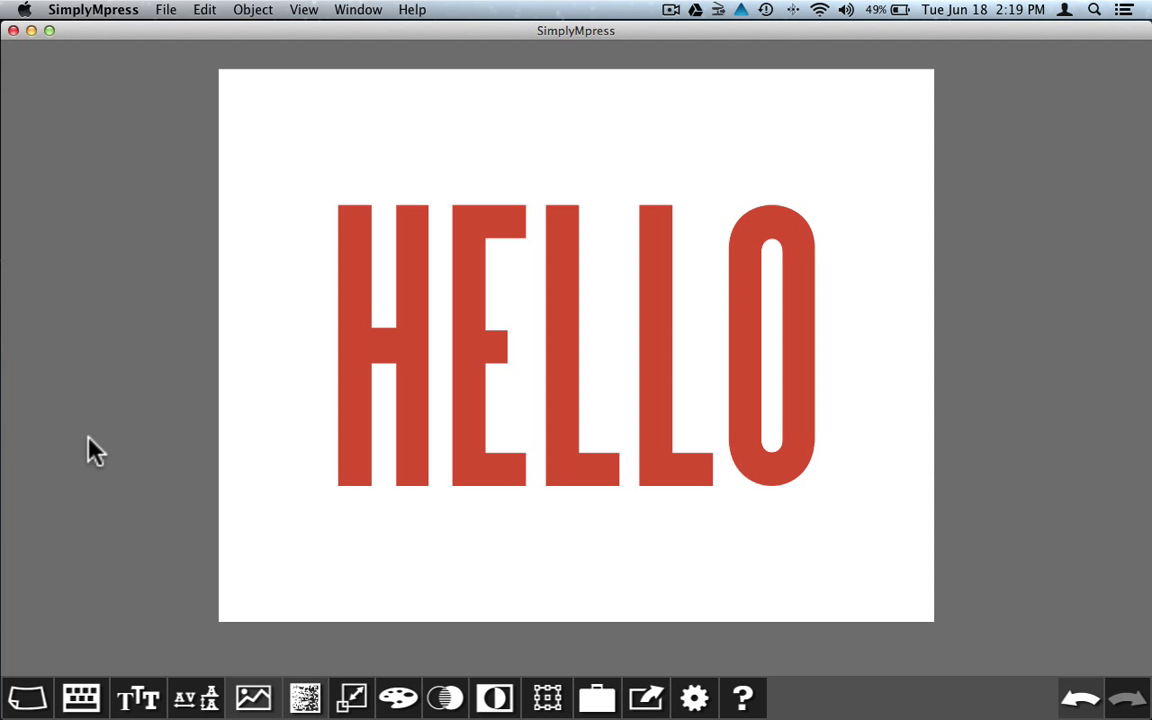
- Change the page's paper to Speckle after trying the black paper
click(22, 703)
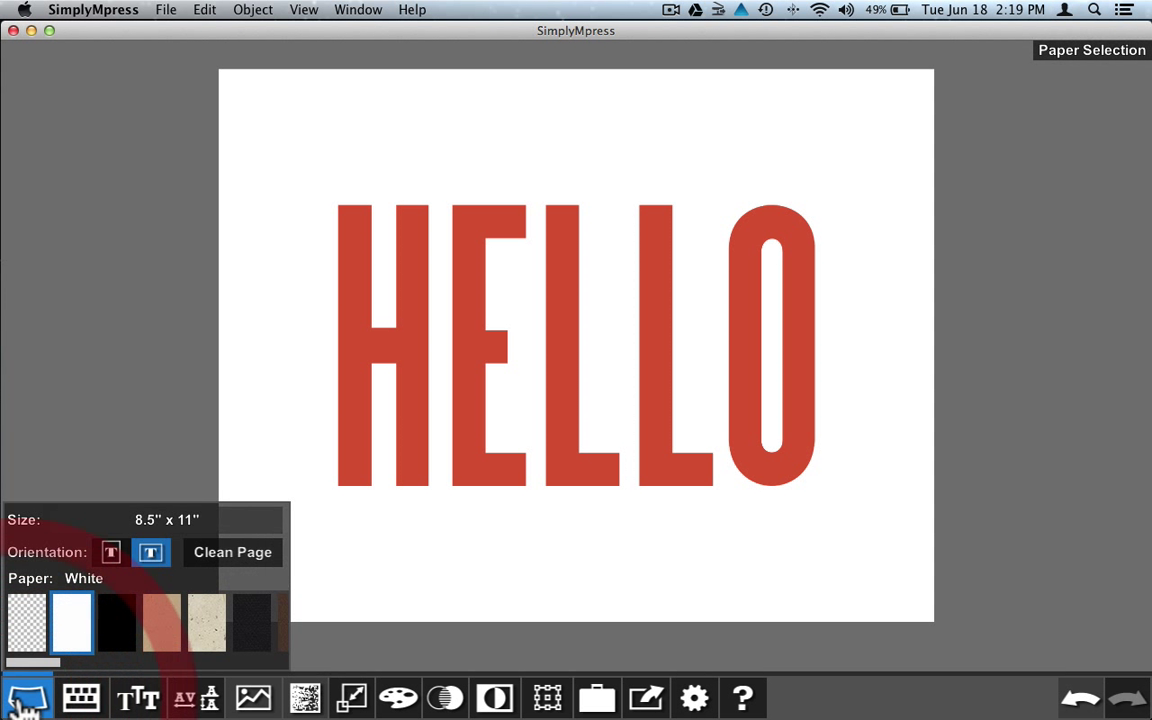
mouse_move(38, 663)
mouse_down()
mouse_move(136, 664)
mouse_move(33, 665)
mouse_up()
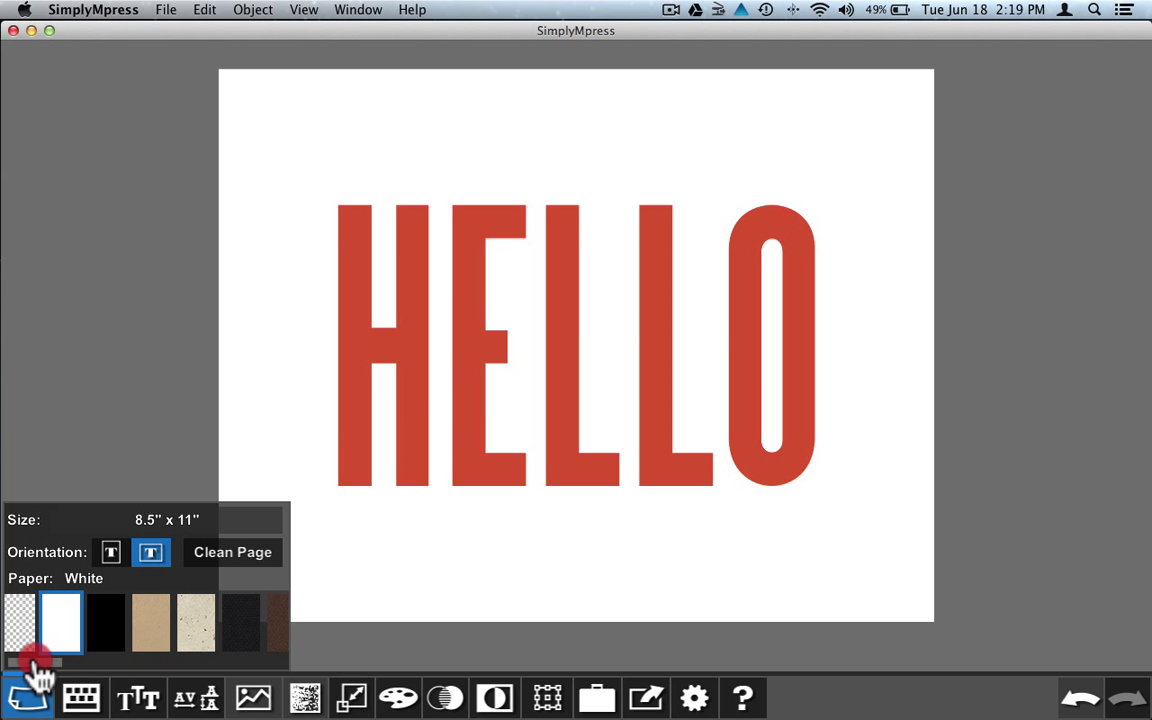
click(105, 640)
click(194, 632)
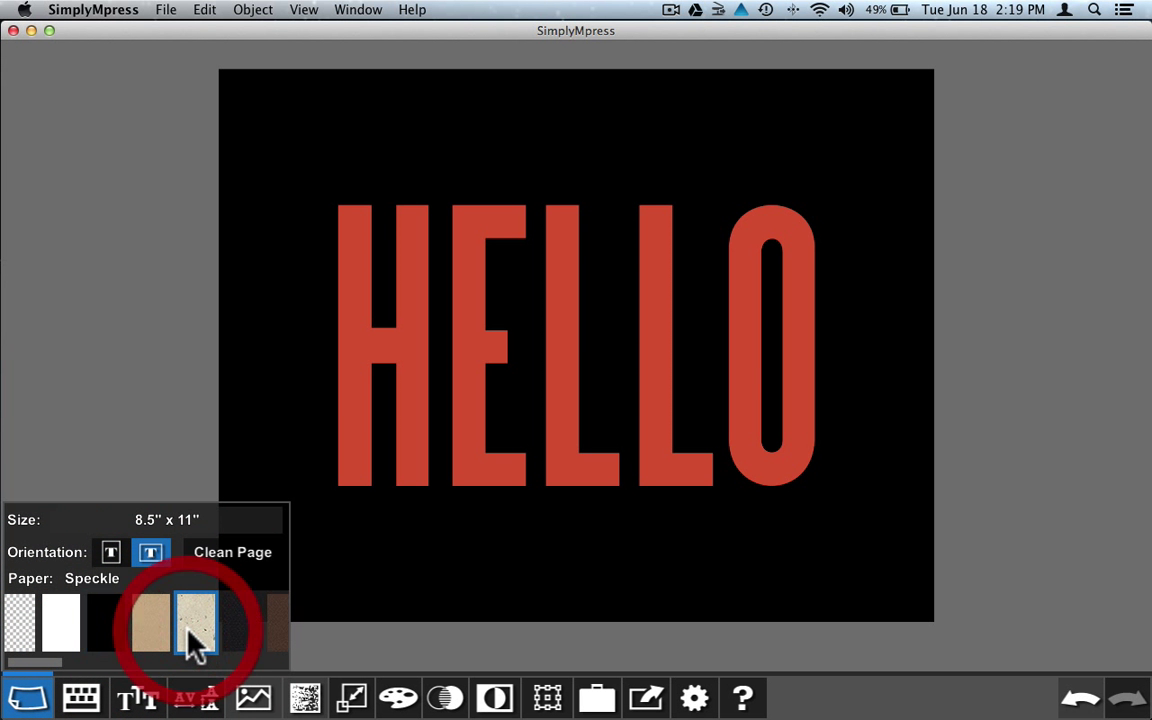
- Try portrait orientation and the A4 and 10" x 10" page sizes, returning the page to landscape 8.5" x 11"
click(114, 556)
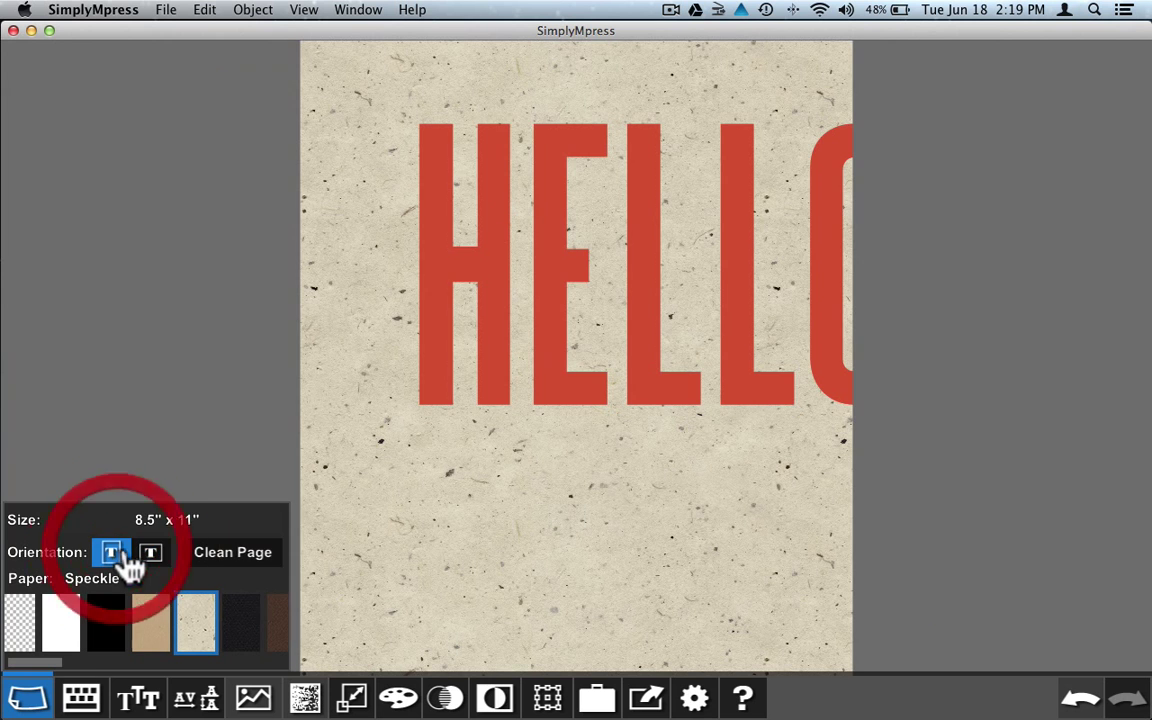
click(158, 558)
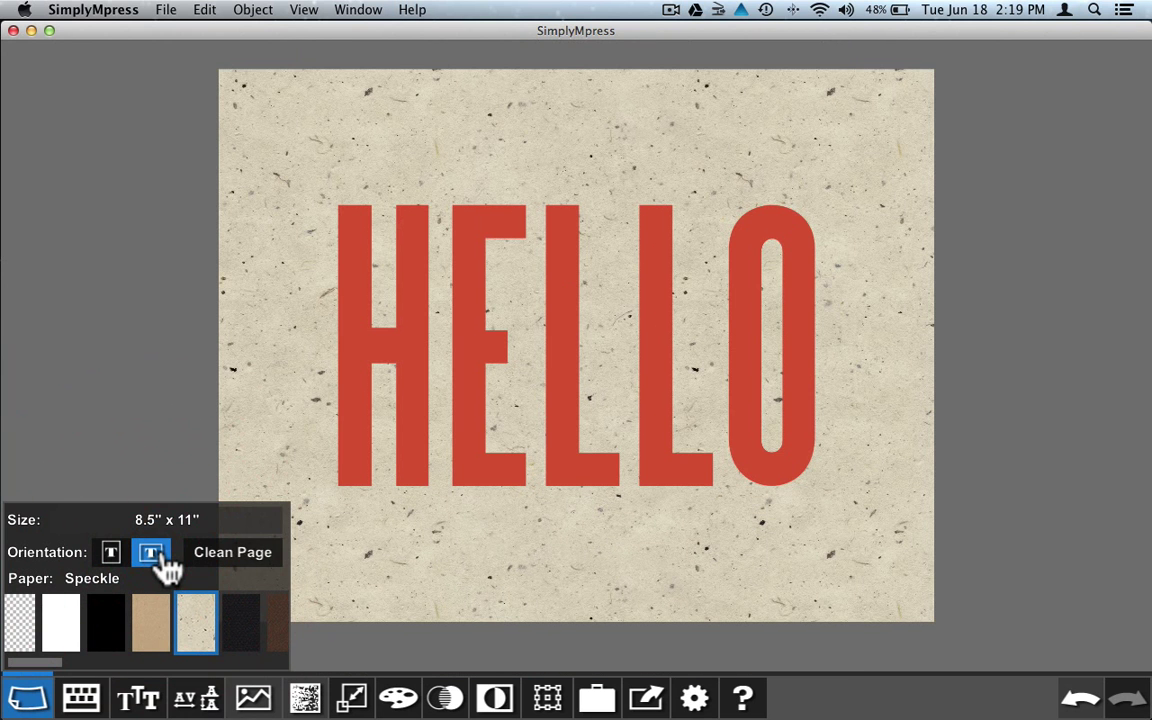
click(170, 518)
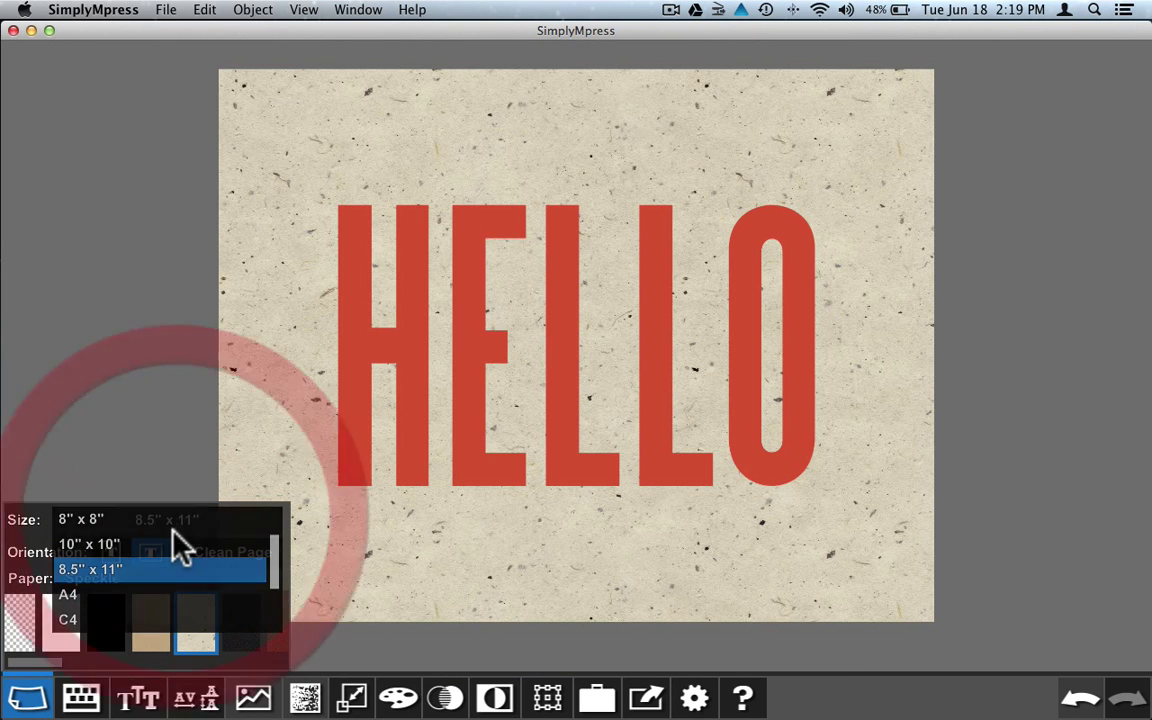
click(145, 594)
click(179, 522)
click(132, 520)
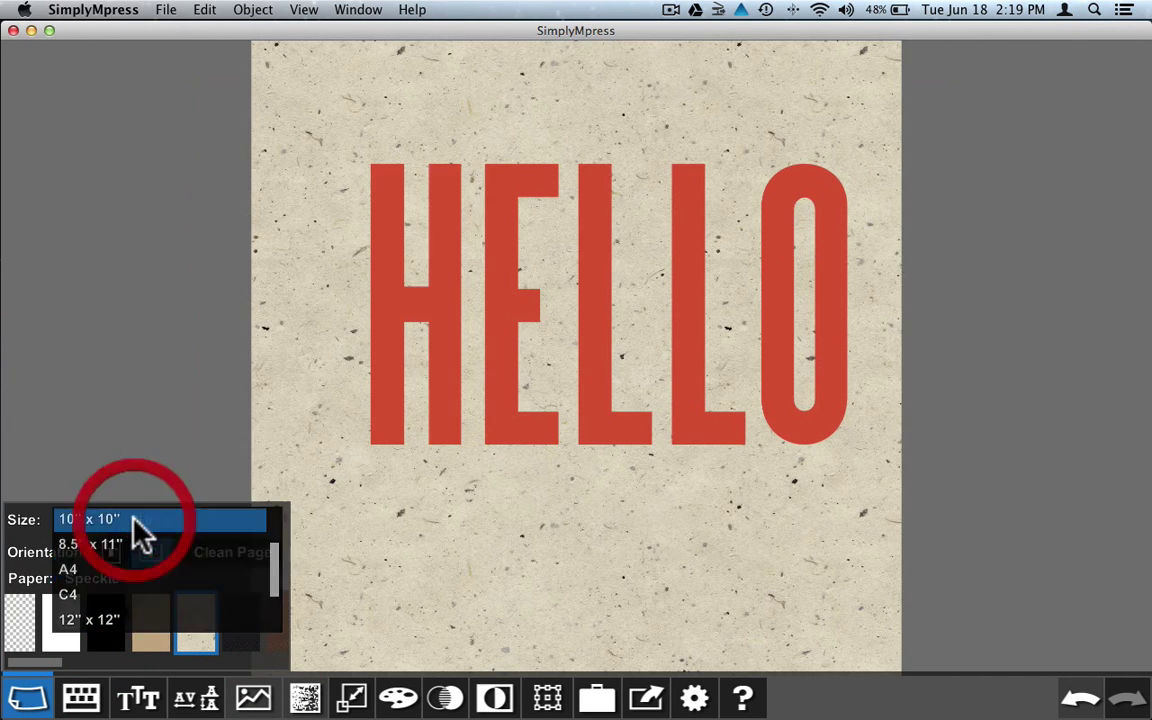
click(183, 524)
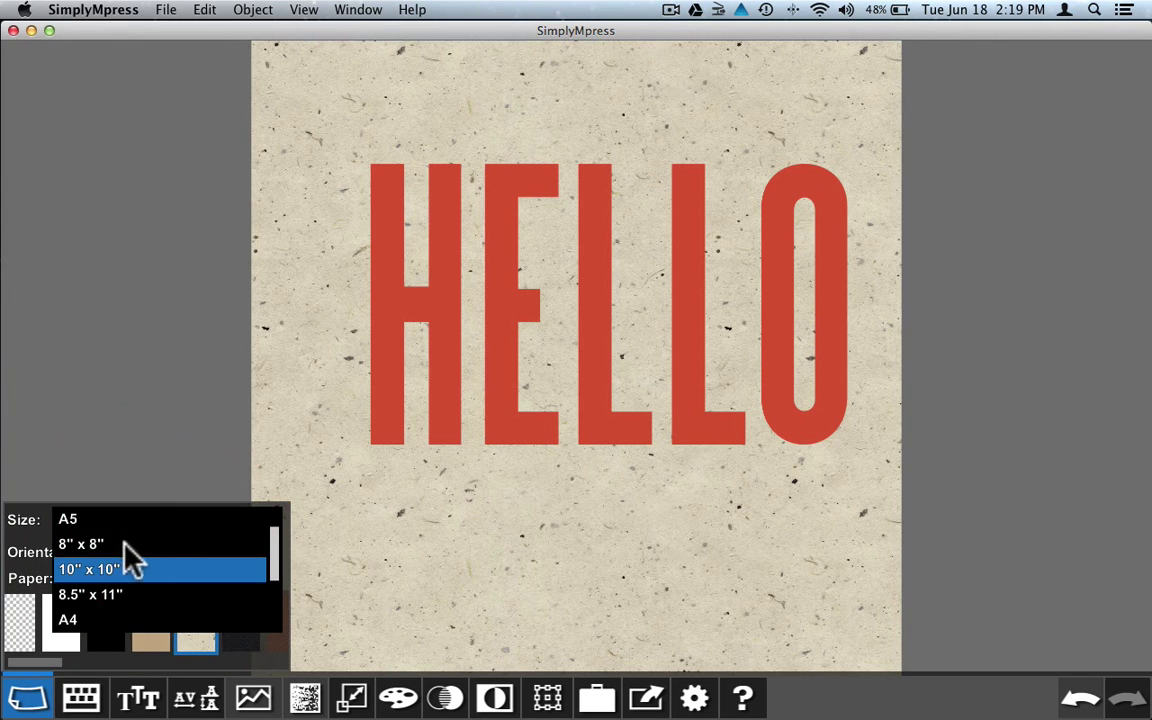
click(100, 594)
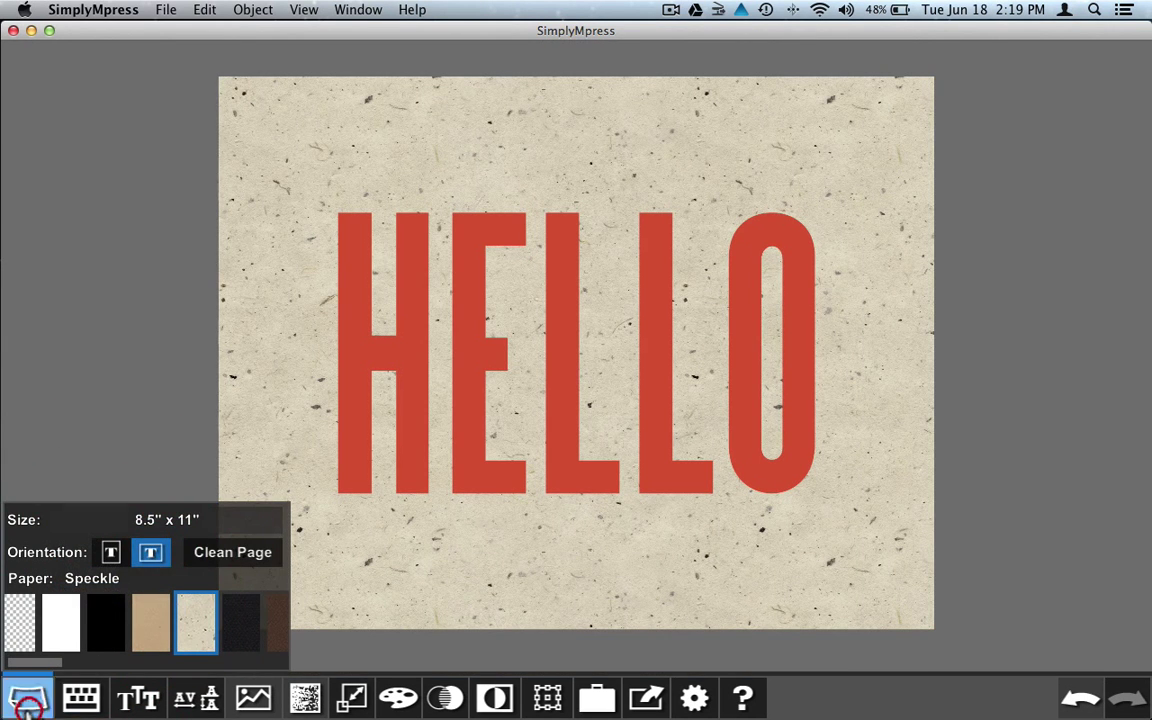
click(28, 697)
- Add a second HELLO text over the original, move it sideways, and undo the move
click(78, 700)
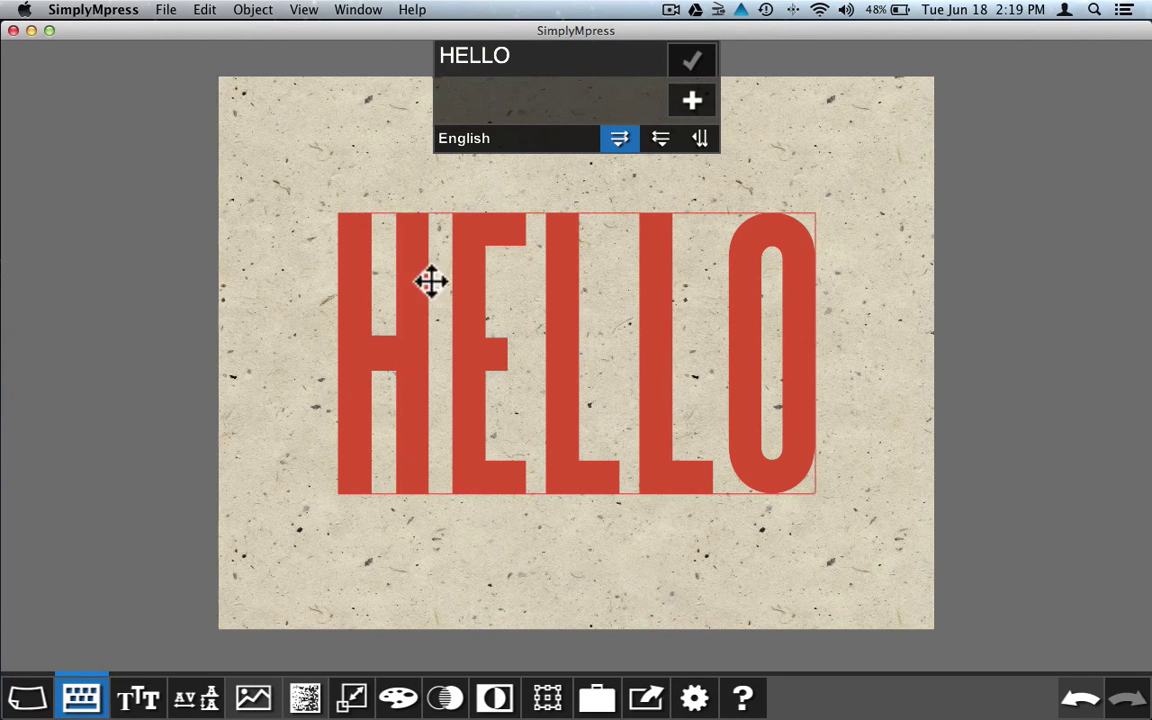
click(521, 60)
click(694, 100)
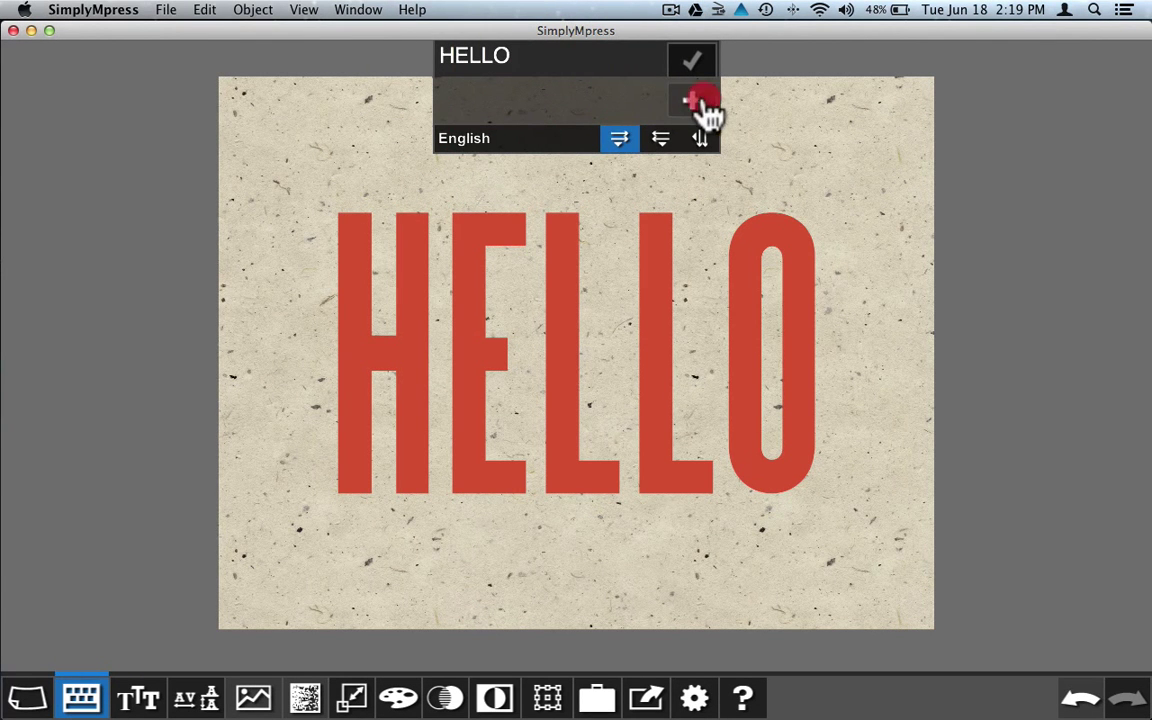
drag(658, 363, 489, 363)
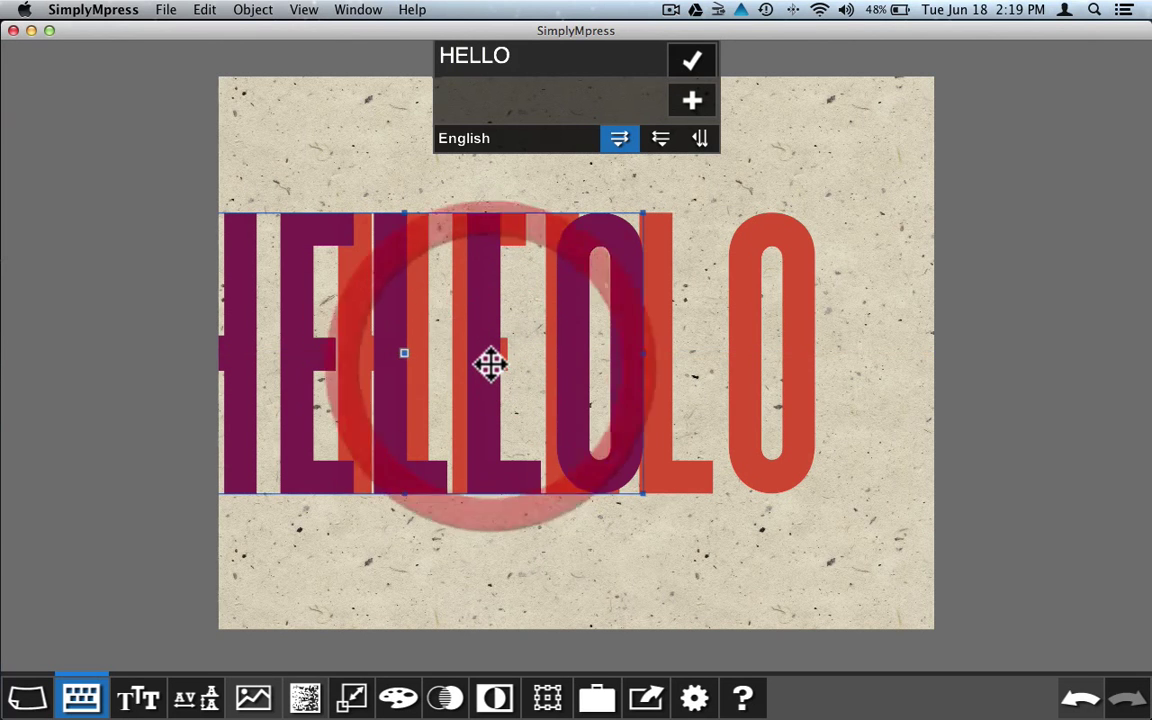
key(super+z)
- Try to replace the wording of the added purple text with HI! and close text editing
click(543, 57)
double_click(543, 57)
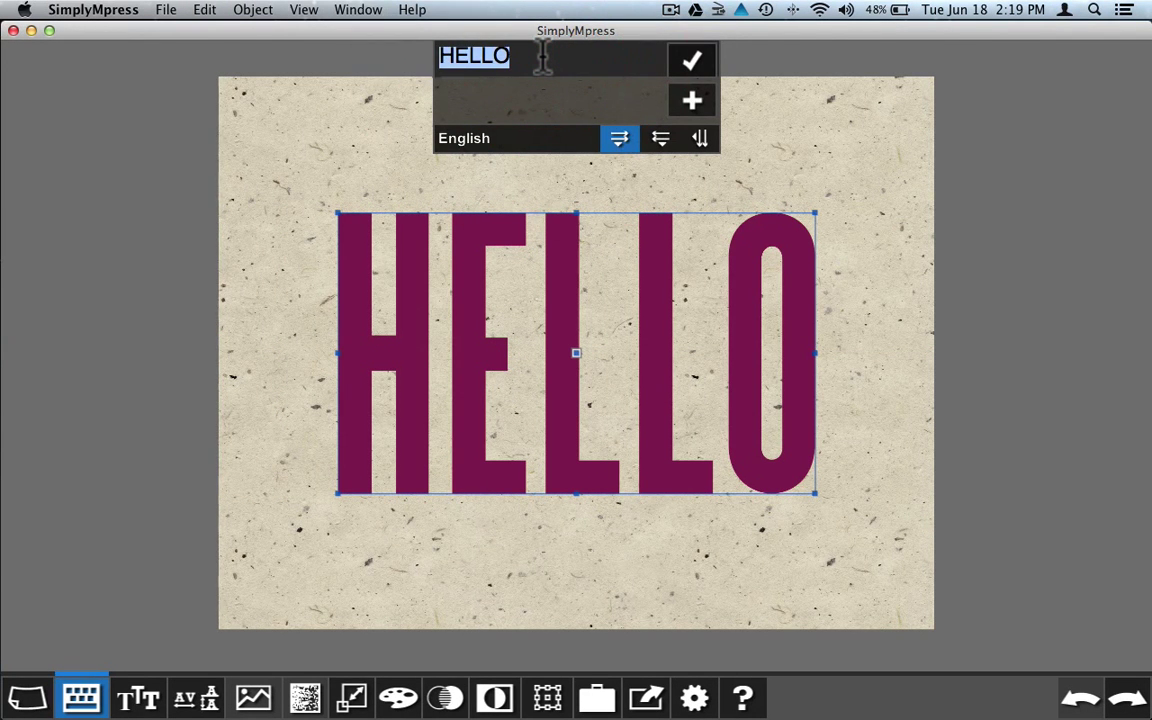
text(HI!)
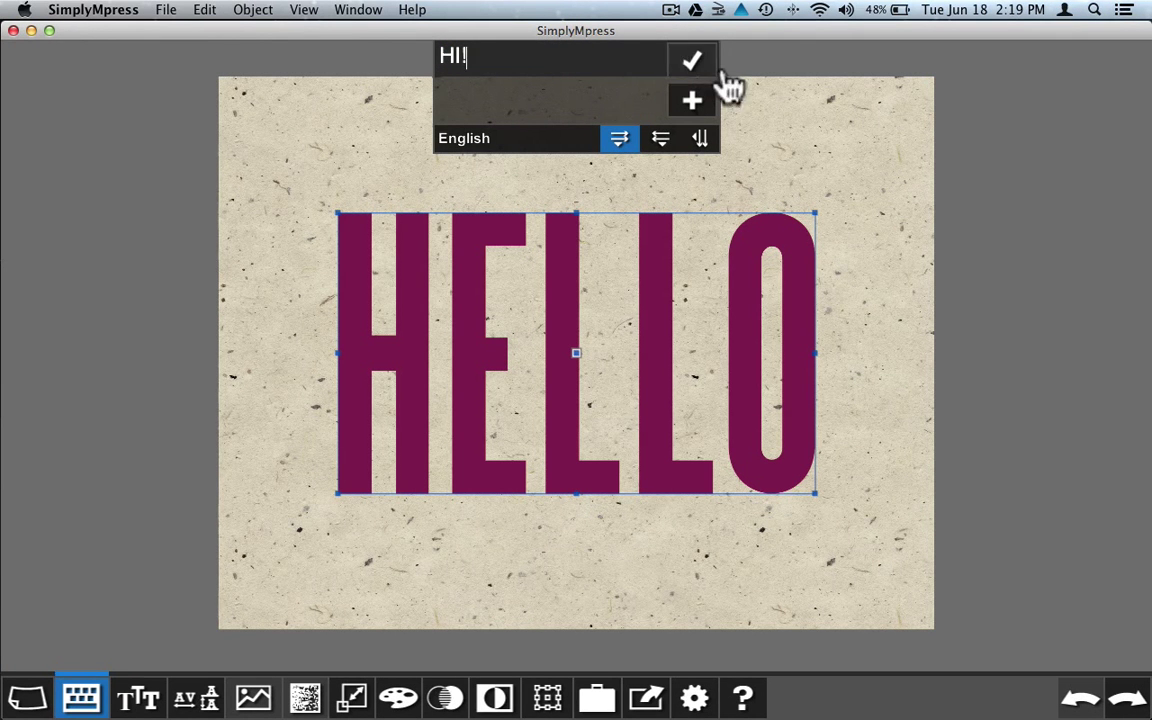
click(692, 62)
drag(657, 328, 431, 268)
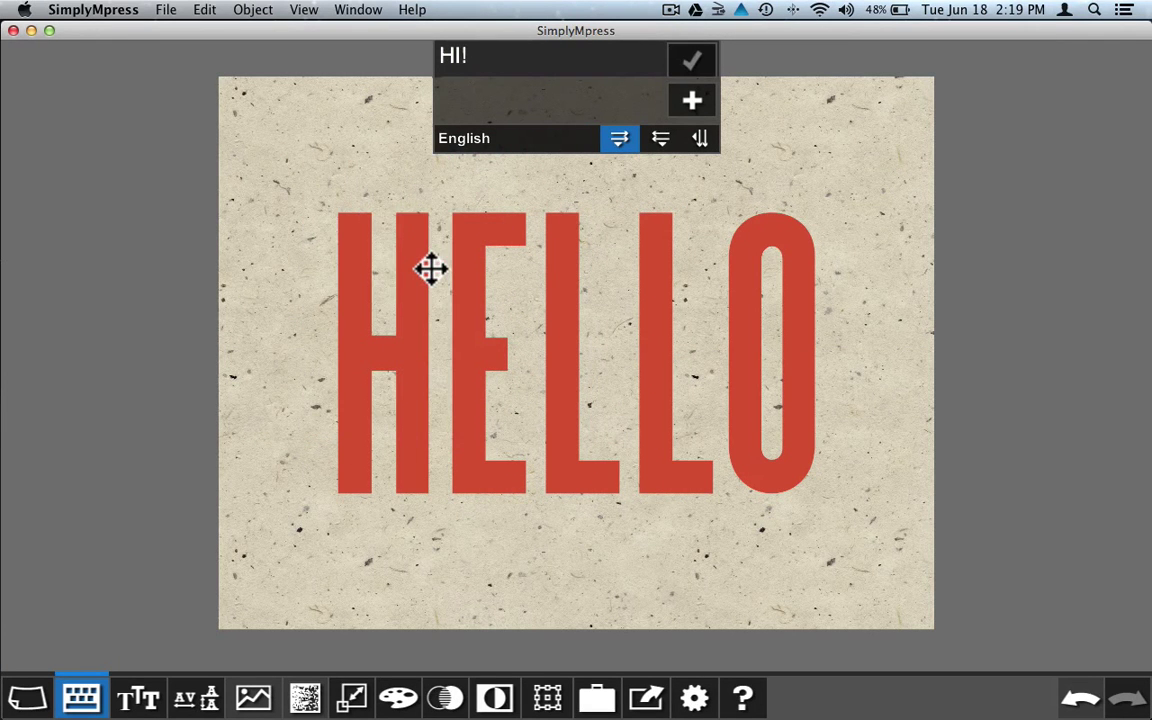
click(81, 697)
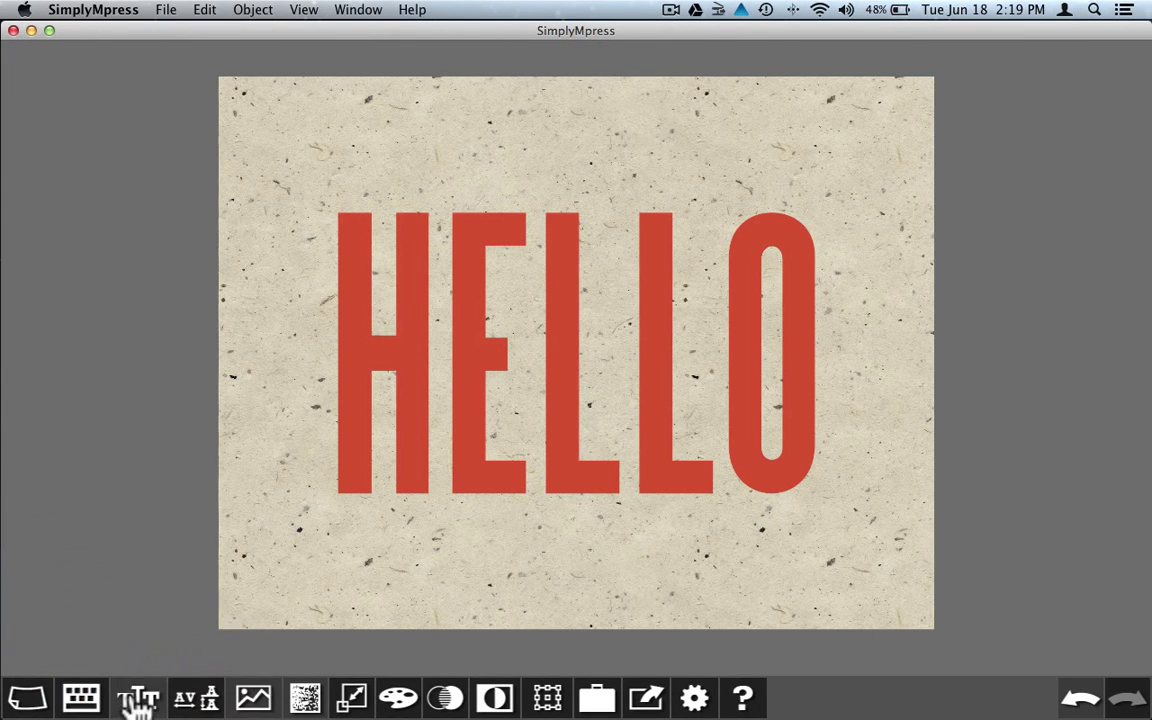
- Try MPI Gothic, MPI French Antique, MPI Images 1 and MPI Gothic Bold on the HELLO text, returning to MPI Gothic Extra Condensed
click(138, 700)
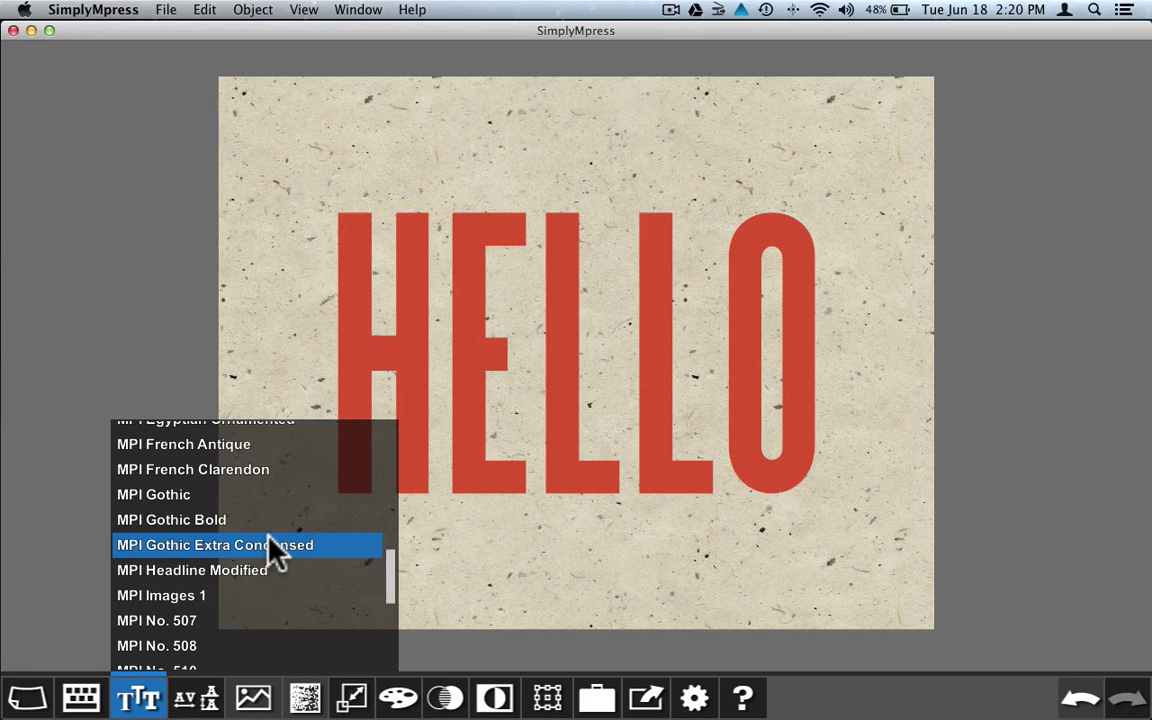
click(190, 450)
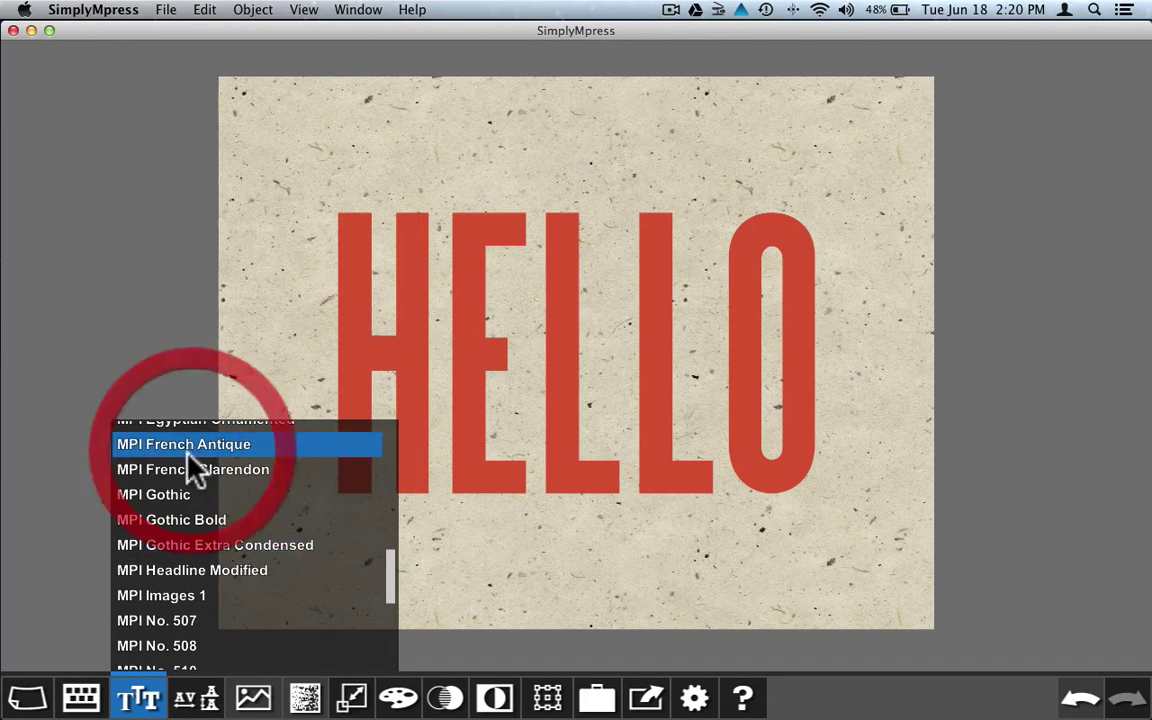
click(609, 445)
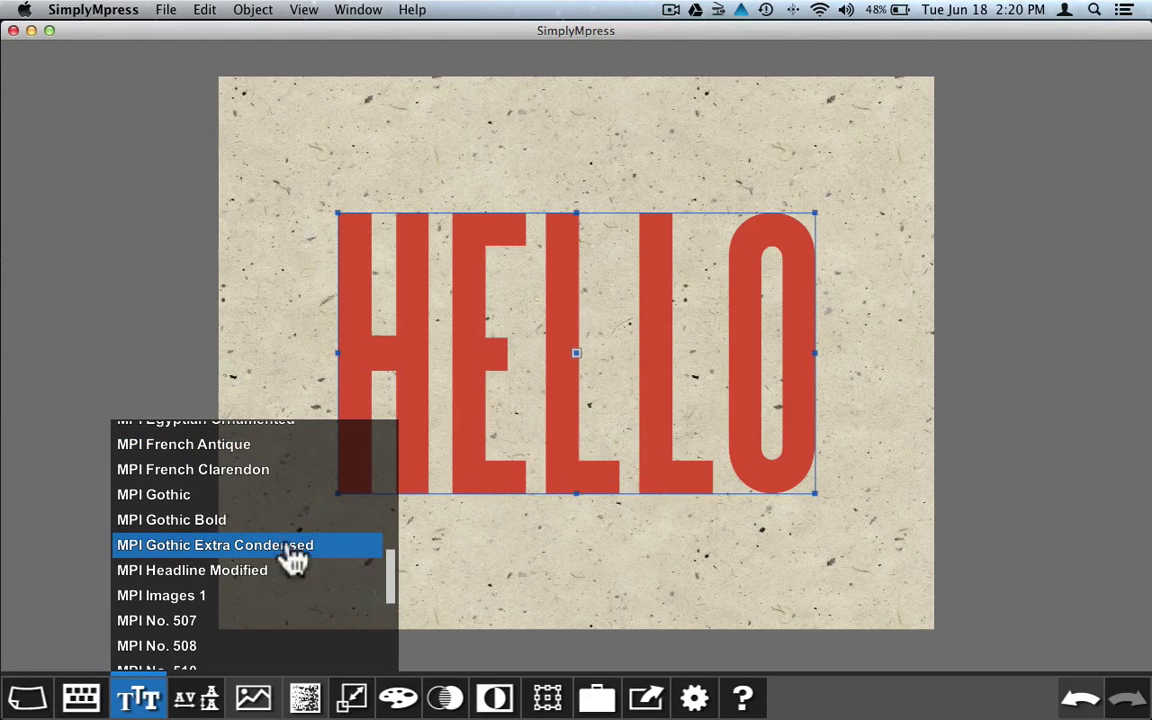
click(172, 494)
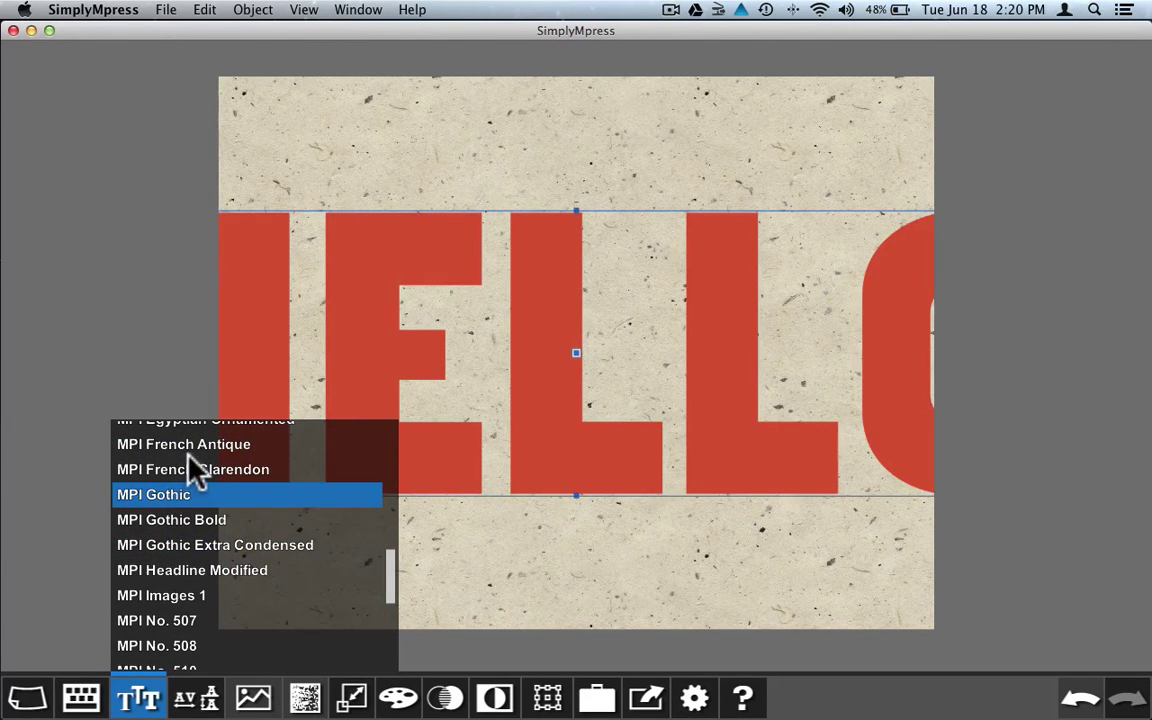
click(195, 444)
click(162, 596)
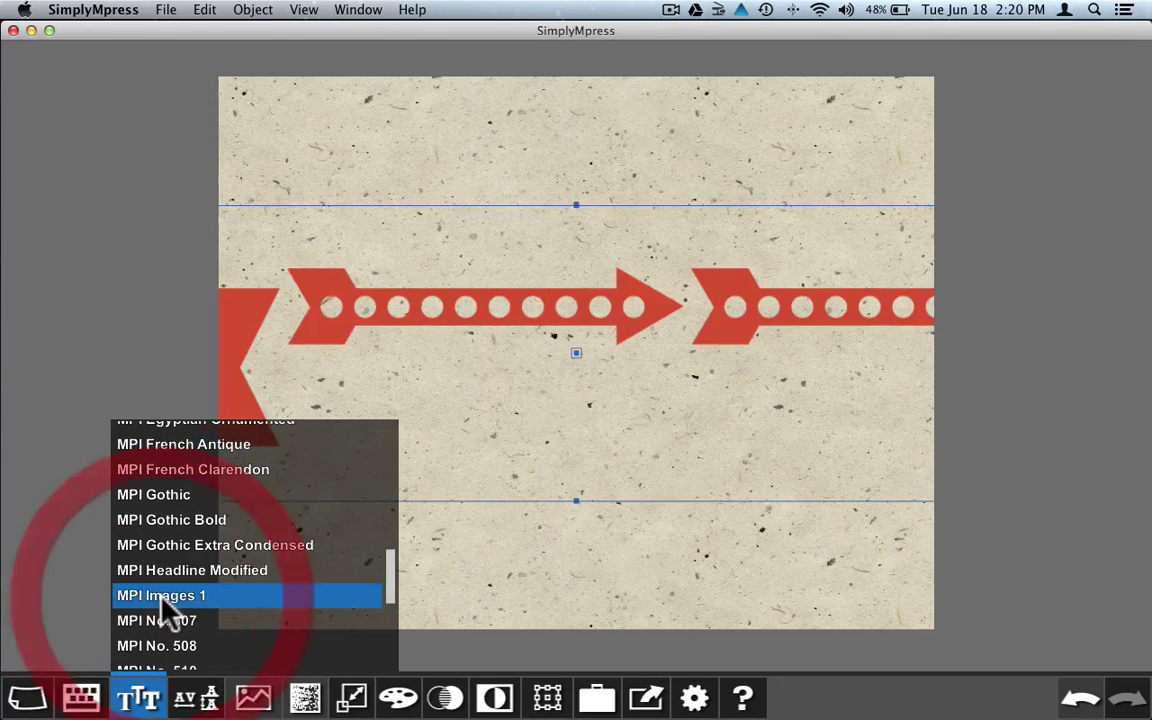
click(200, 522)
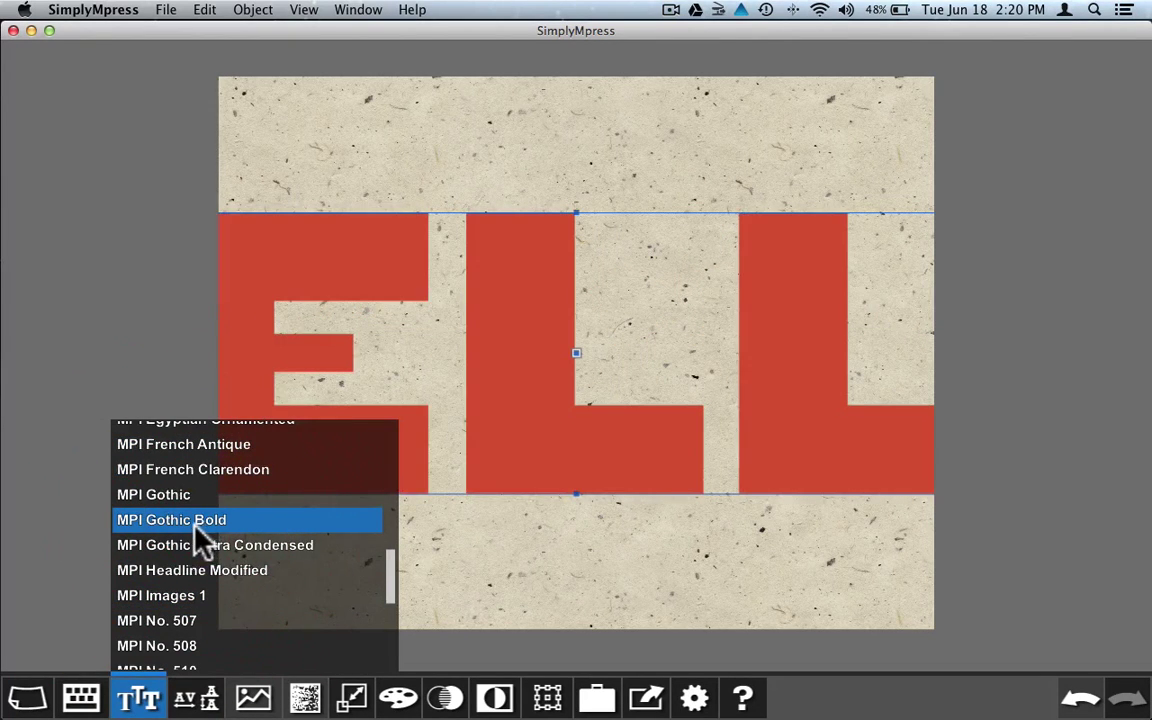
click(193, 546)
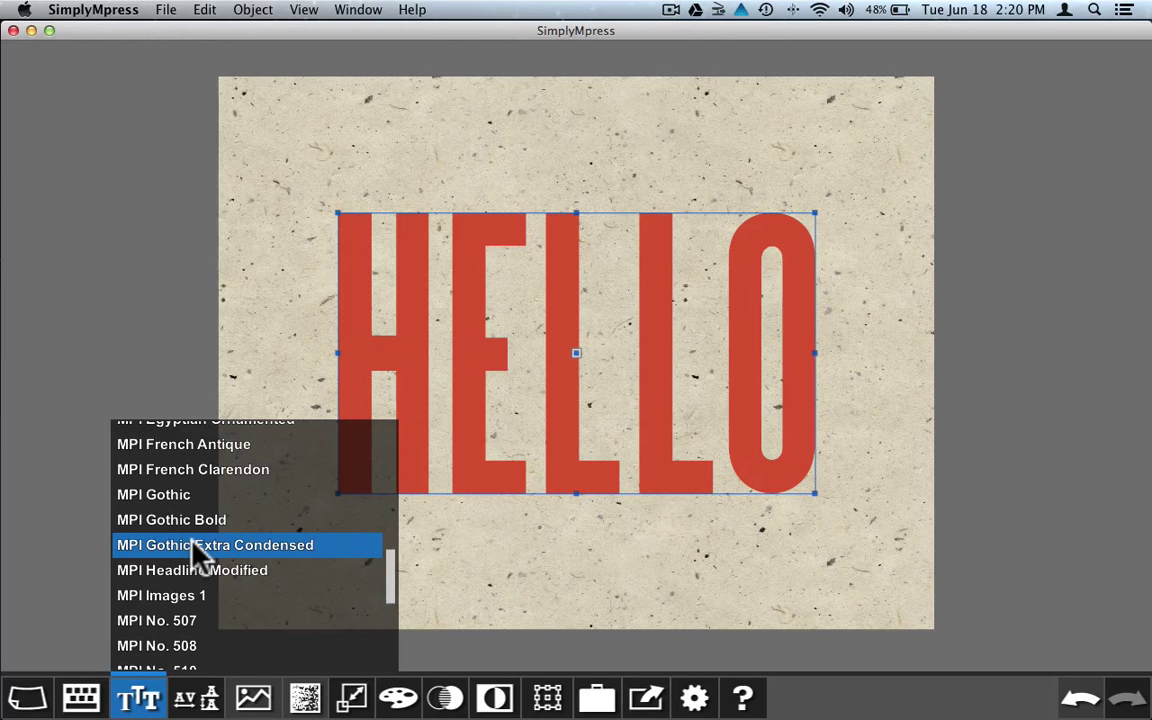
- Preview HELLO in MPI No. 507, MPI Gothic Bold and MPI Gothic, and restore MPI Gothic Extra Condensed
click(157, 619)
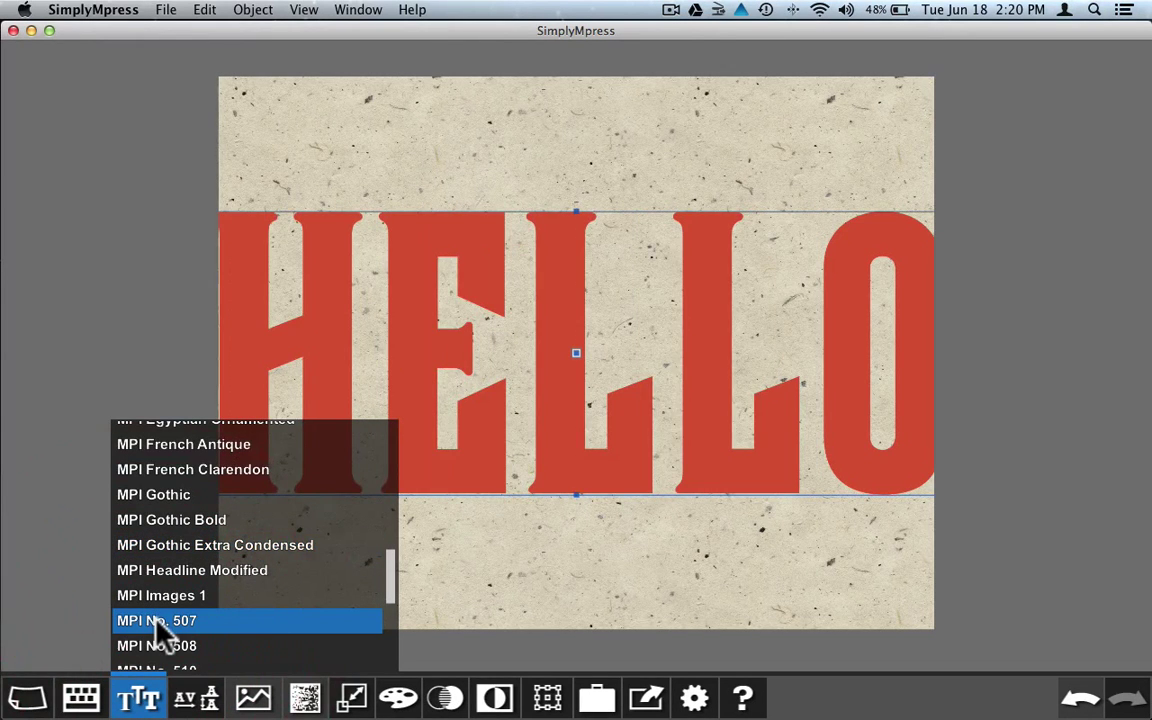
click(189, 521)
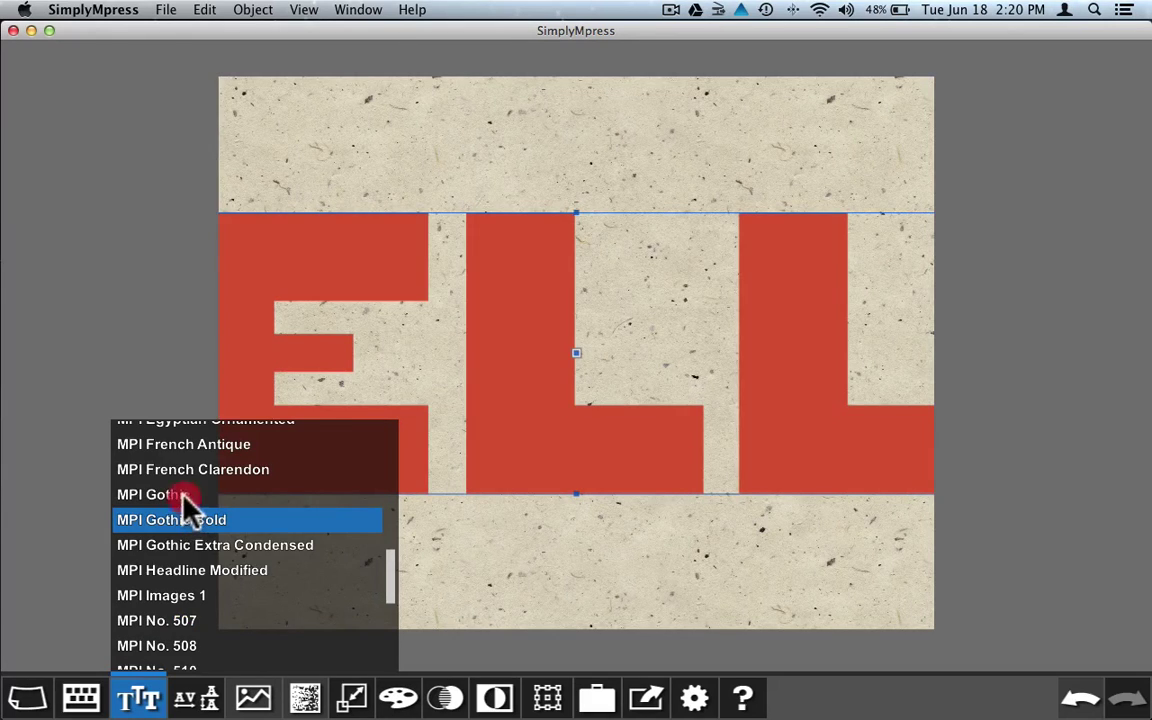
click(180, 494)
click(190, 546)
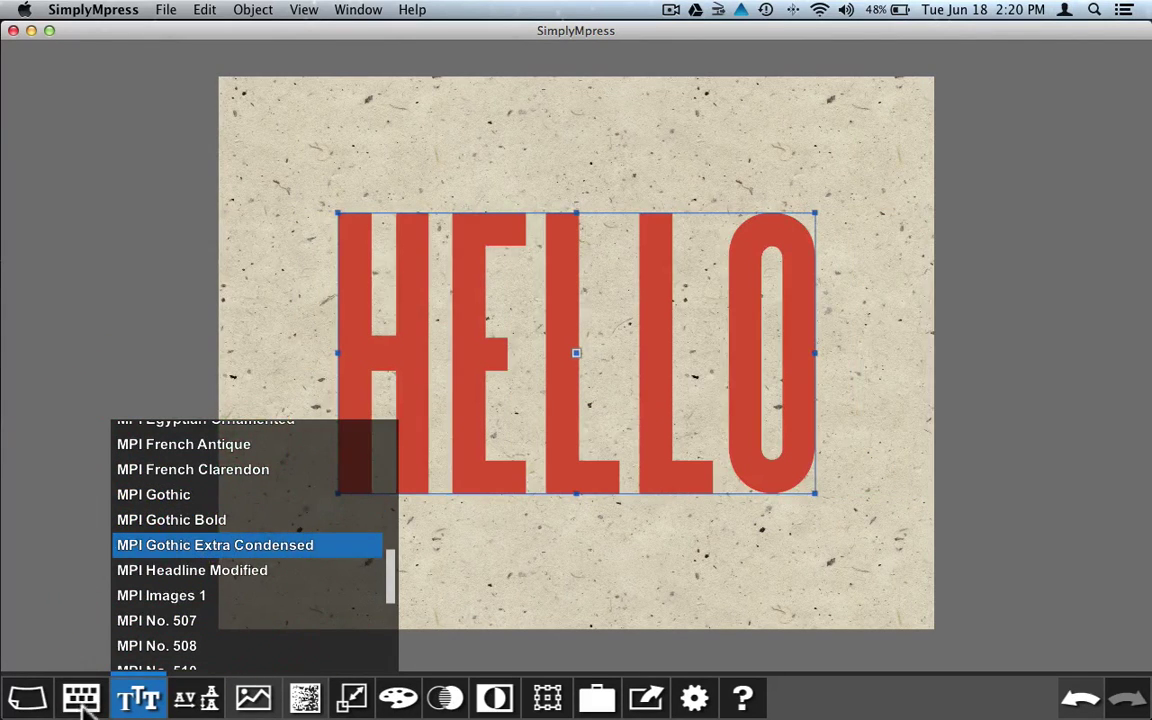
click(143, 695)
- Try adjusting the tracking of the HELLO text, and open the art file selection and cancel it
click(197, 699)
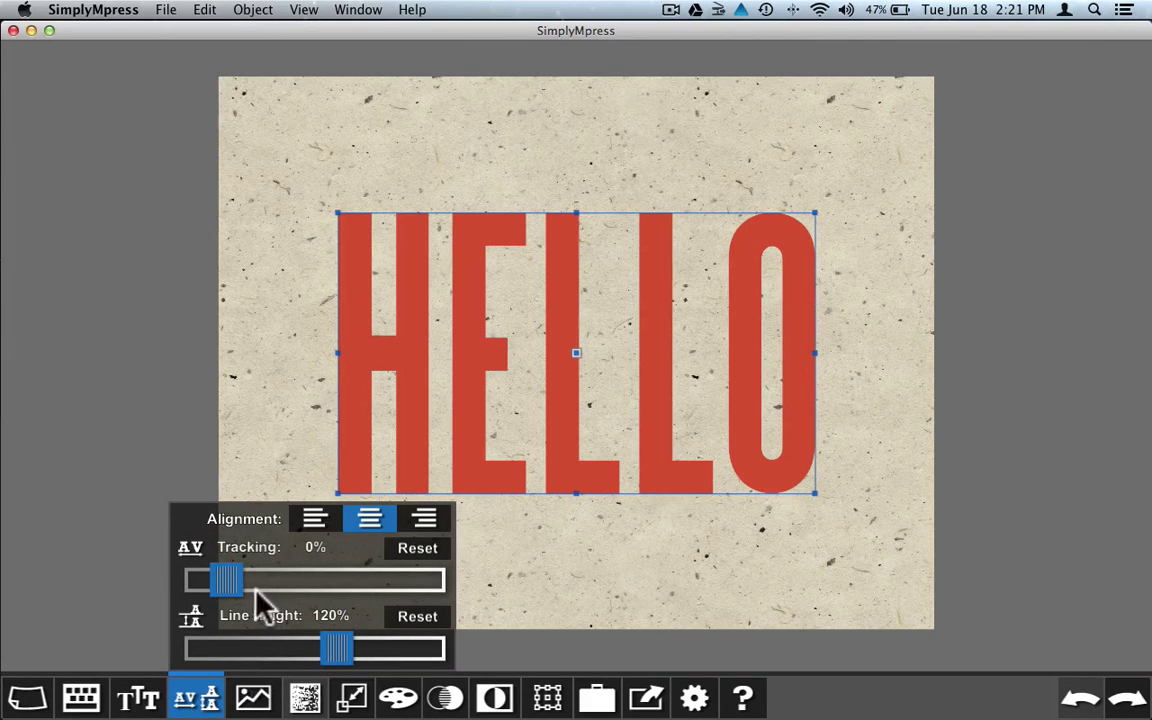
mouse_move(227, 583)
mouse_down()
mouse_move(246, 590)
mouse_move(232, 582)
mouse_up()
click(198, 696)
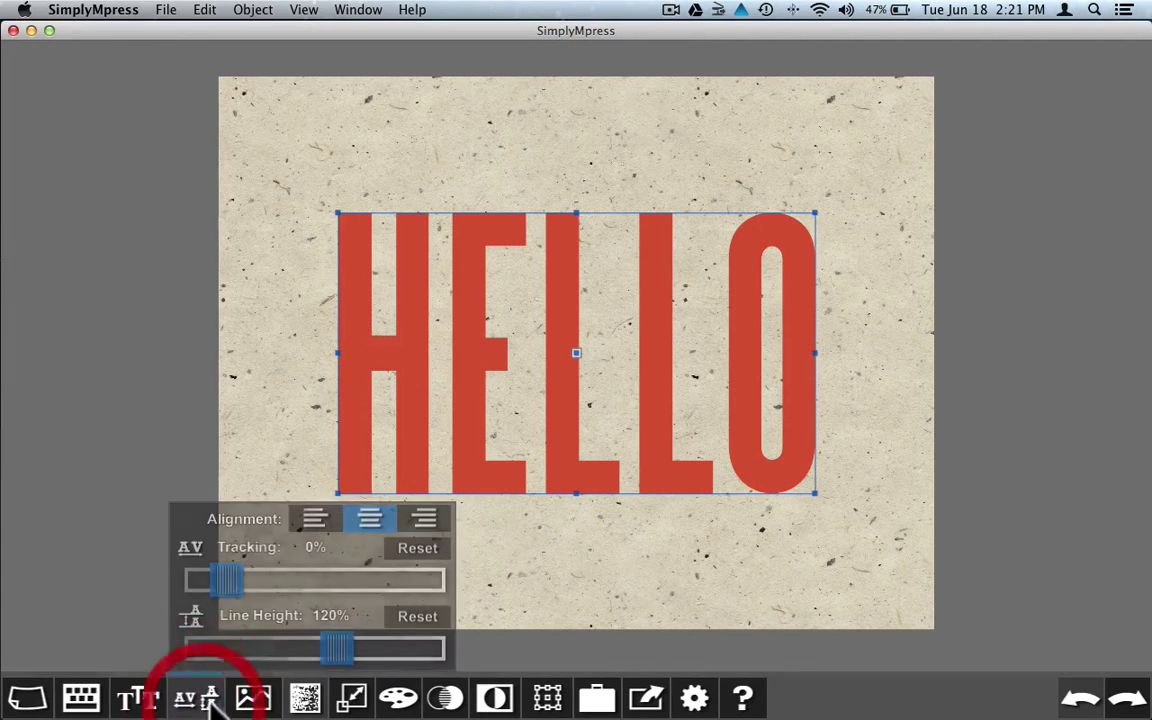
click(253, 699)
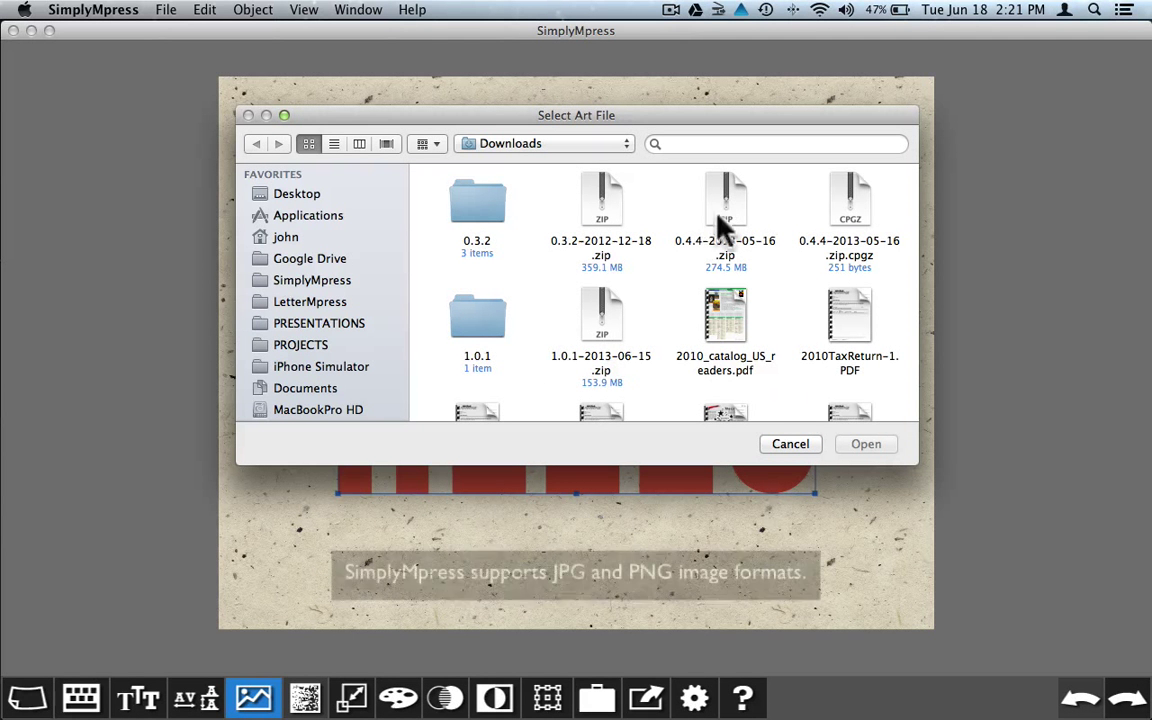
click(791, 445)
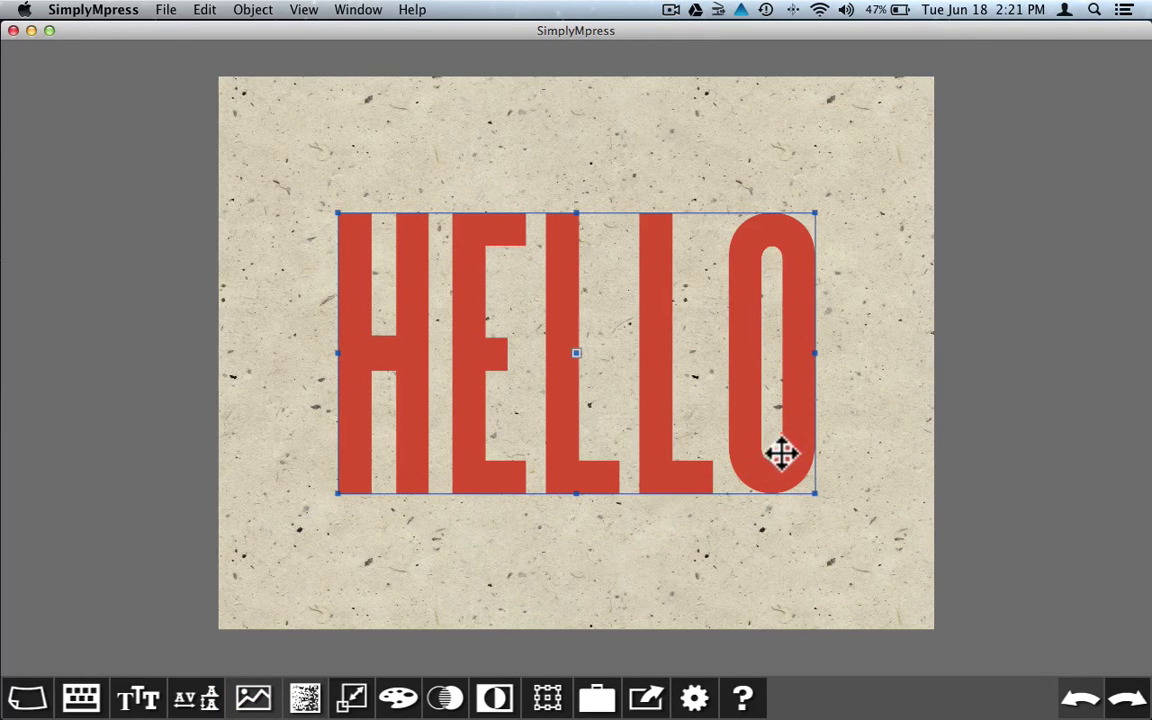
- Apply the Grain - 2 impression to the HELLO text after trying Grain - 1
click(305, 697)
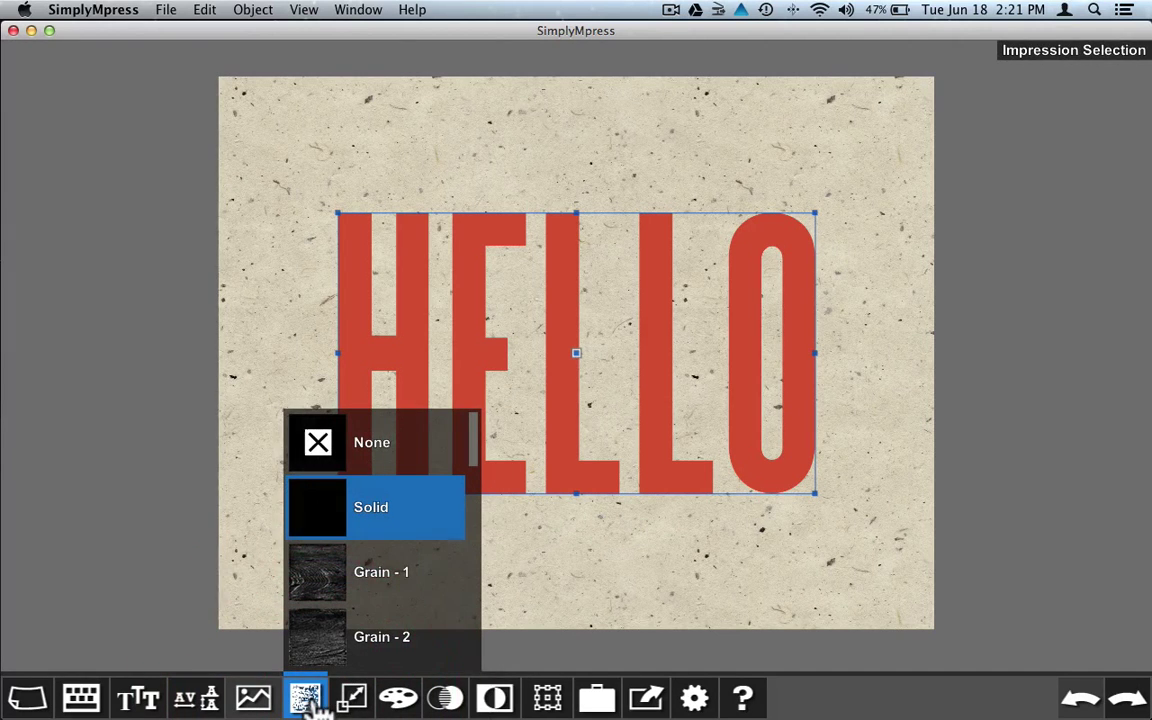
click(316, 580)
click(325, 632)
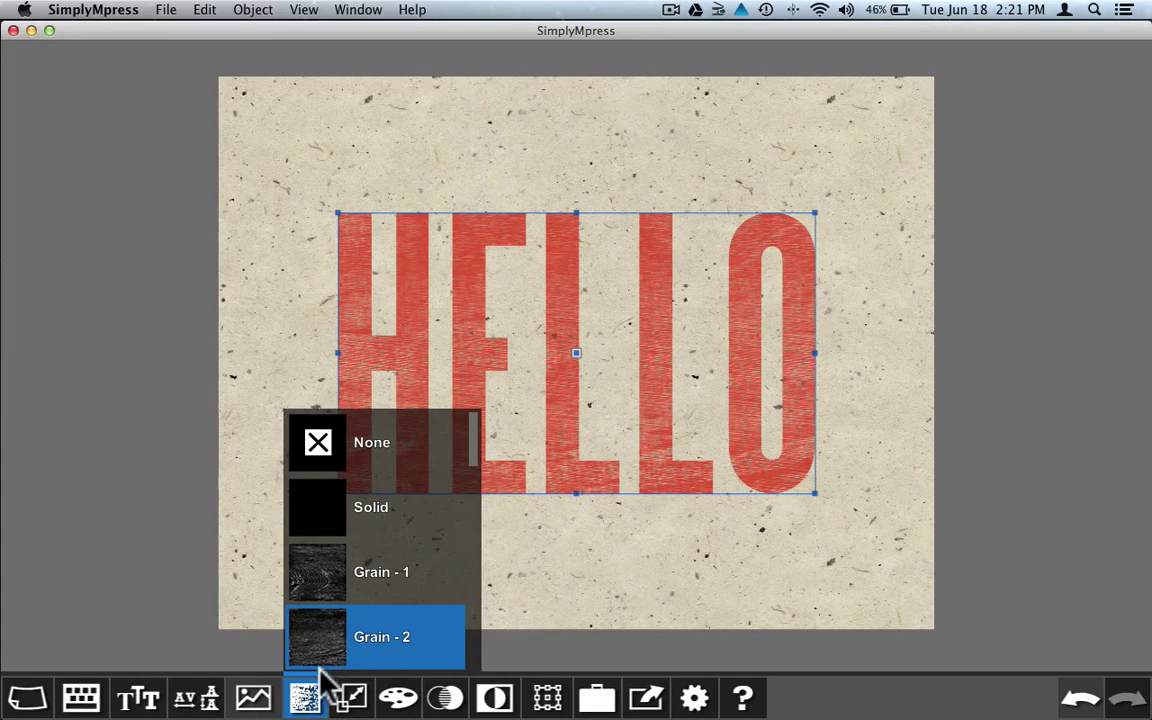
click(306, 698)
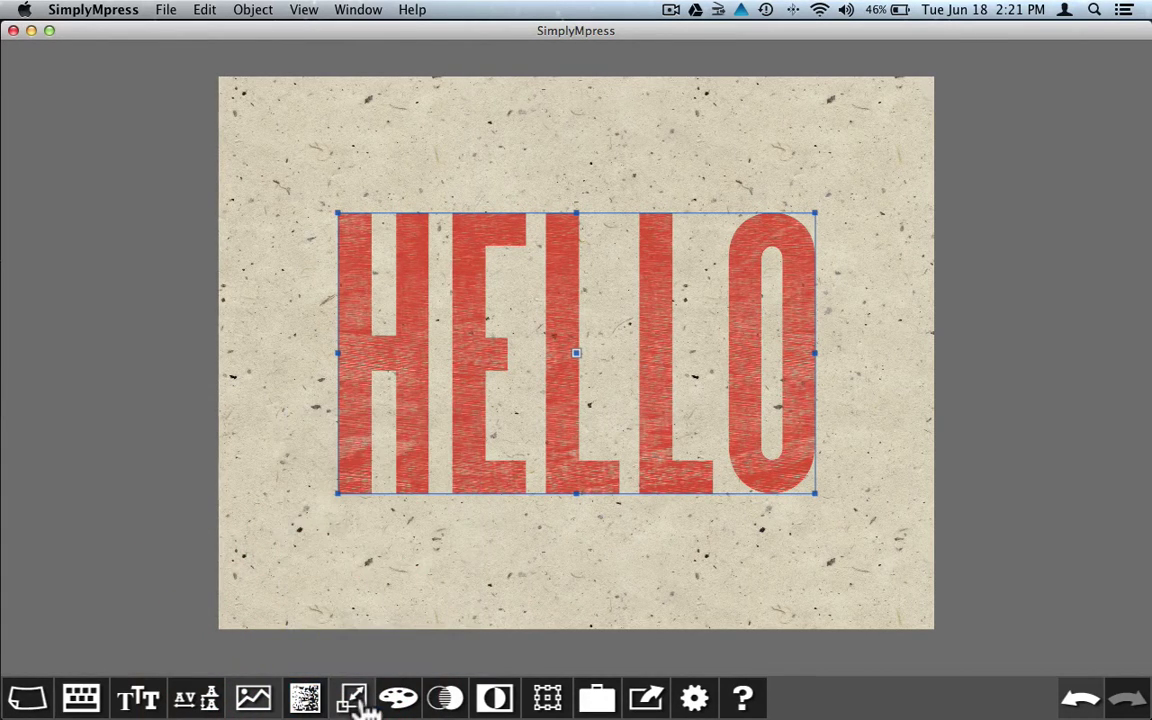
- Try scaling the HELLO text down to about 157 pt and try a second size, undoing both changes
click(352, 697)
drag(527, 652, 487, 652)
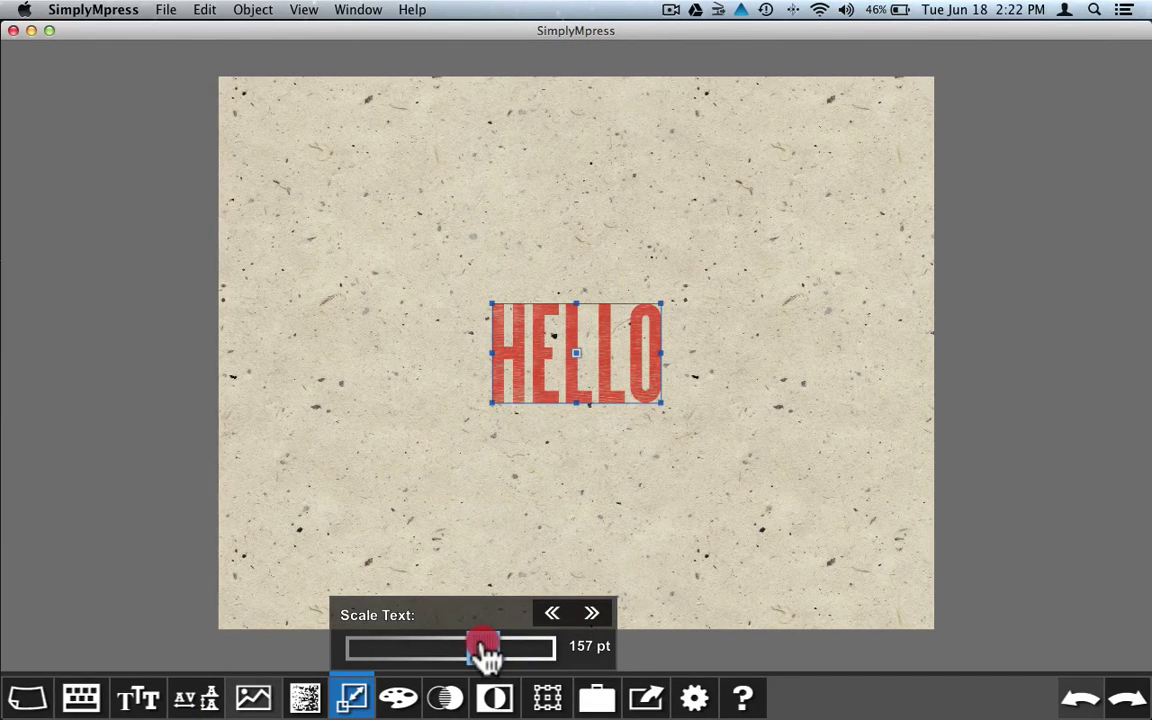
key(super+z)
drag(514, 645, 589, 663)
key(super+z)
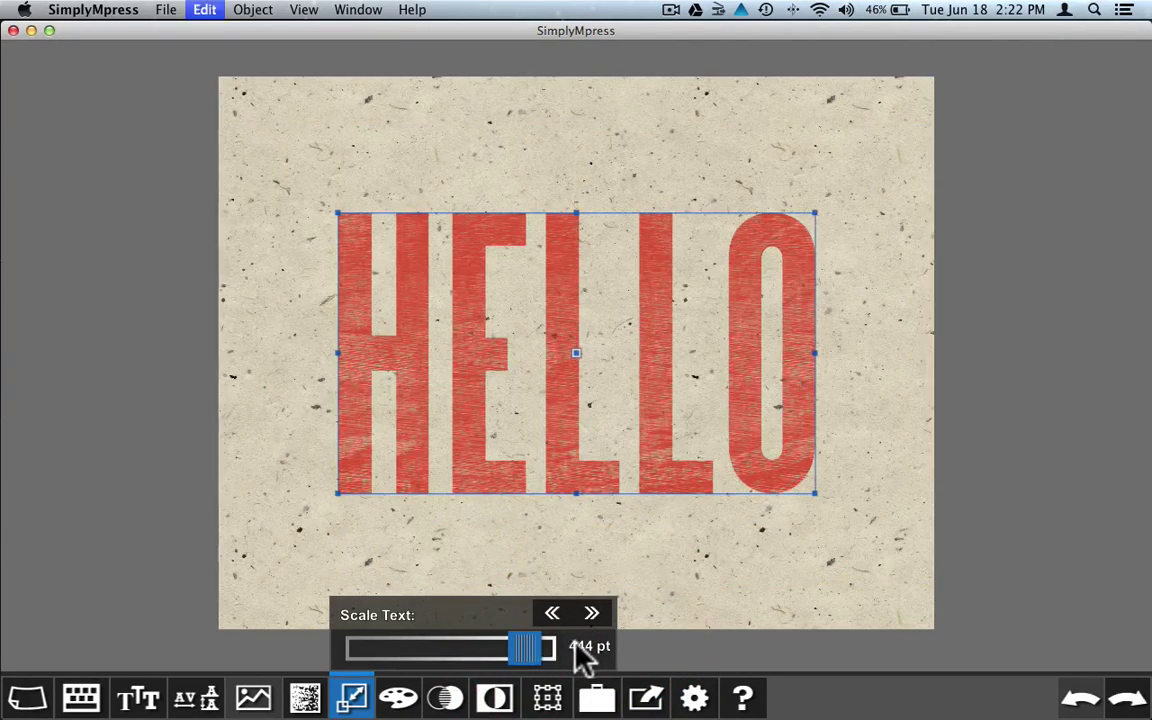
- Mix a light blue with red 97, green 185 and blue 195 for the HELLO text and store it in the green swatch
click(351, 697)
click(410, 700)
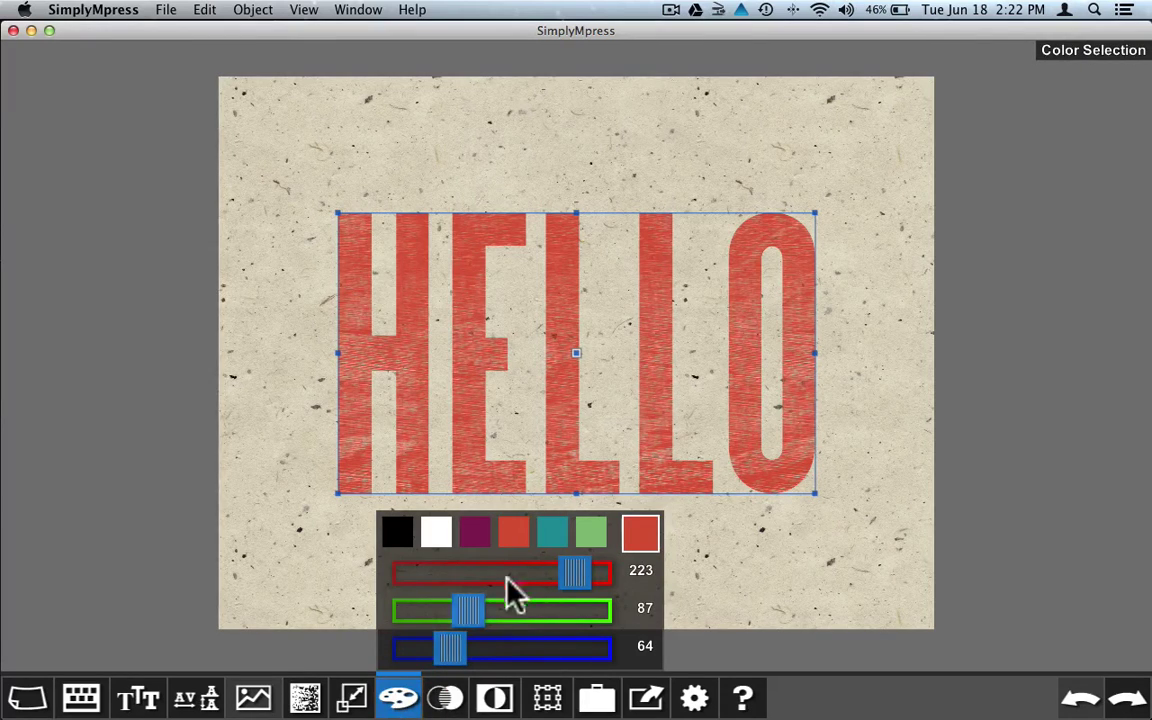
drag(571, 578, 540, 616)
drag(458, 652, 572, 648)
drag(638, 540, 588, 545)
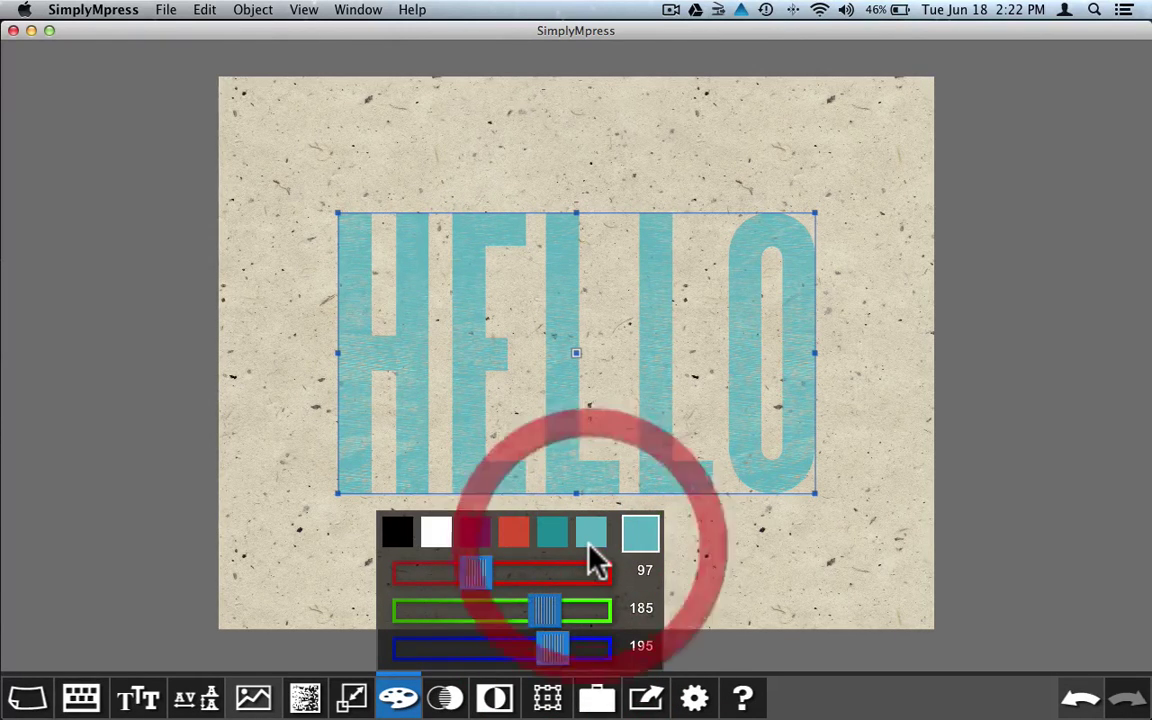
- Try other red channel values up to 255 on the HELLO text, and recolor it with the saved red swatch
drag(483, 595, 433, 597)
drag(532, 591, 630, 598)
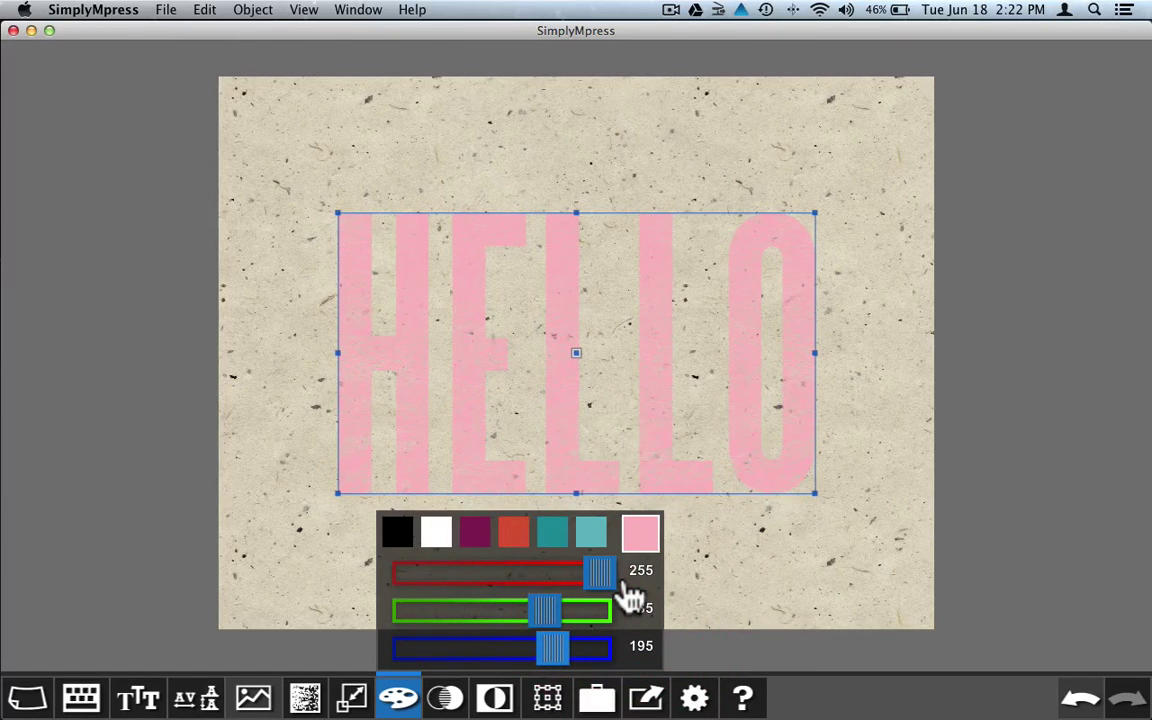
click(513, 533)
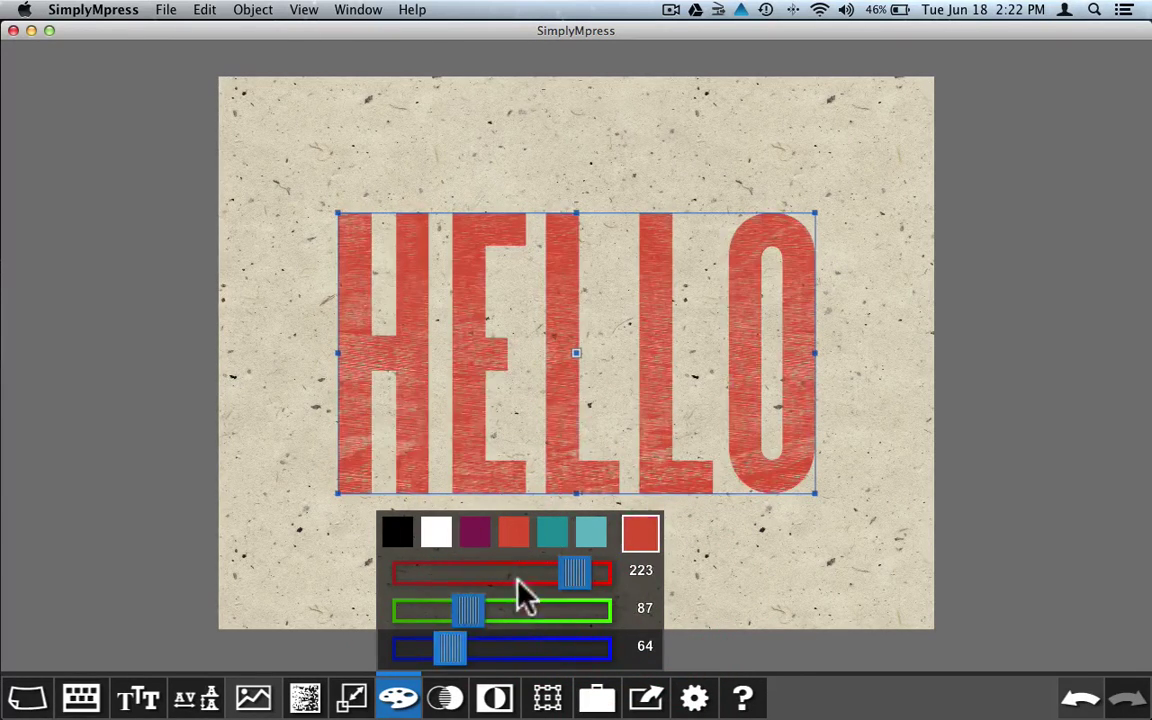
click(398, 697)
- Lower the opacity of the HELLO text to about 92%
click(440, 698)
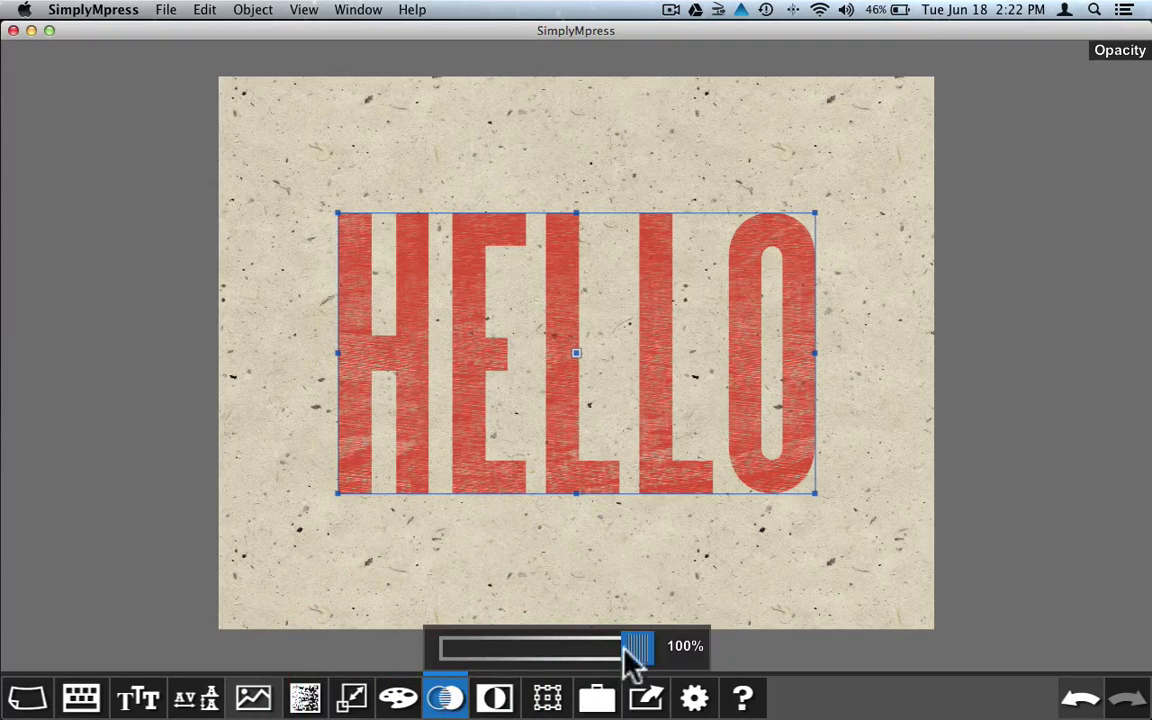
mouse_move(642, 655)
mouse_down()
mouse_move(525, 652)
mouse_move(624, 650)
mouse_up()
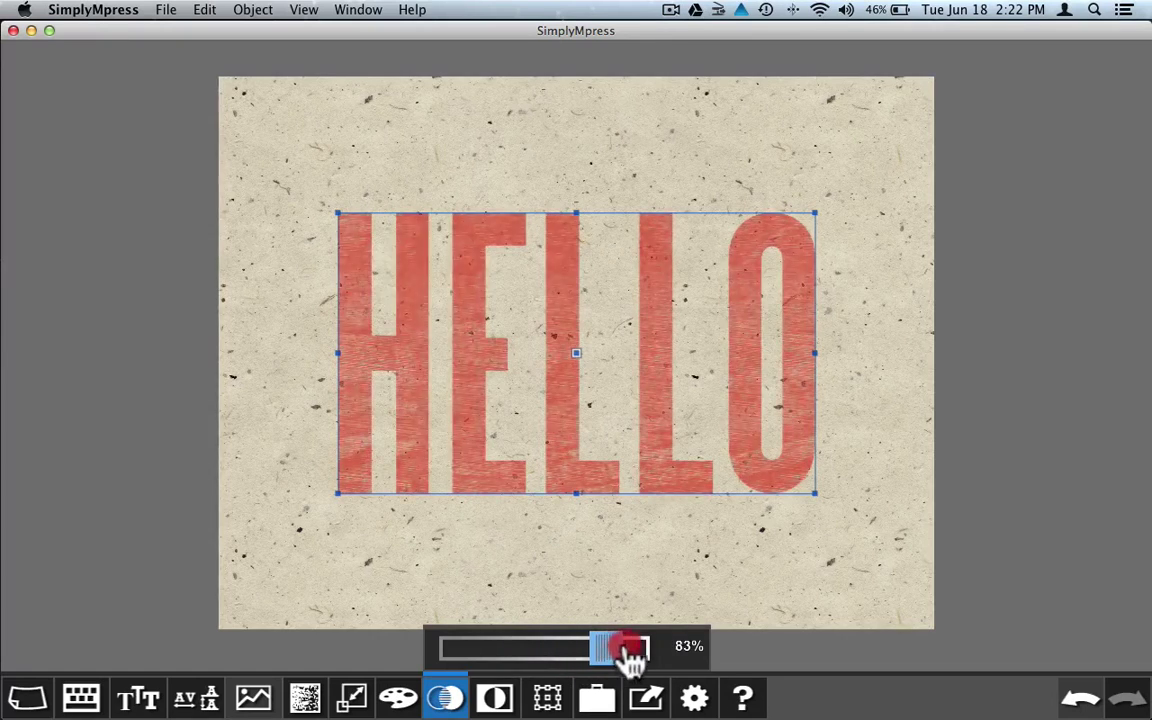
click(440, 698)
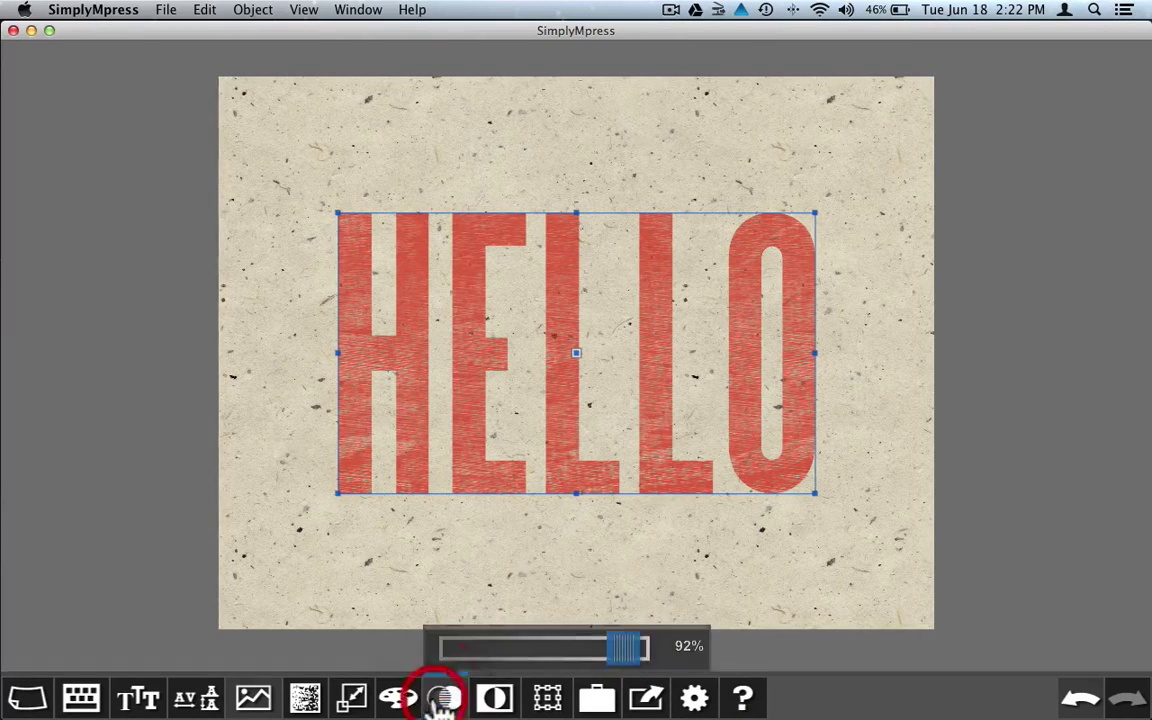
- Try the Invert and Flip background effects on the HELLO text, undoing each one
click(505, 698)
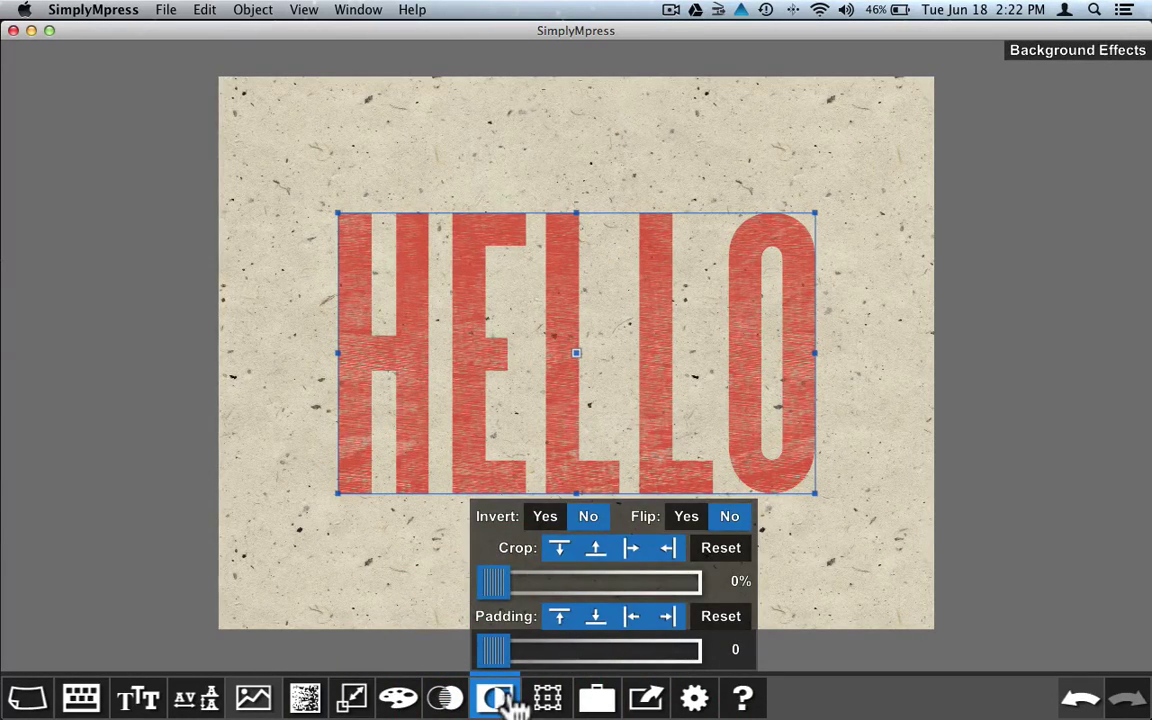
click(548, 520)
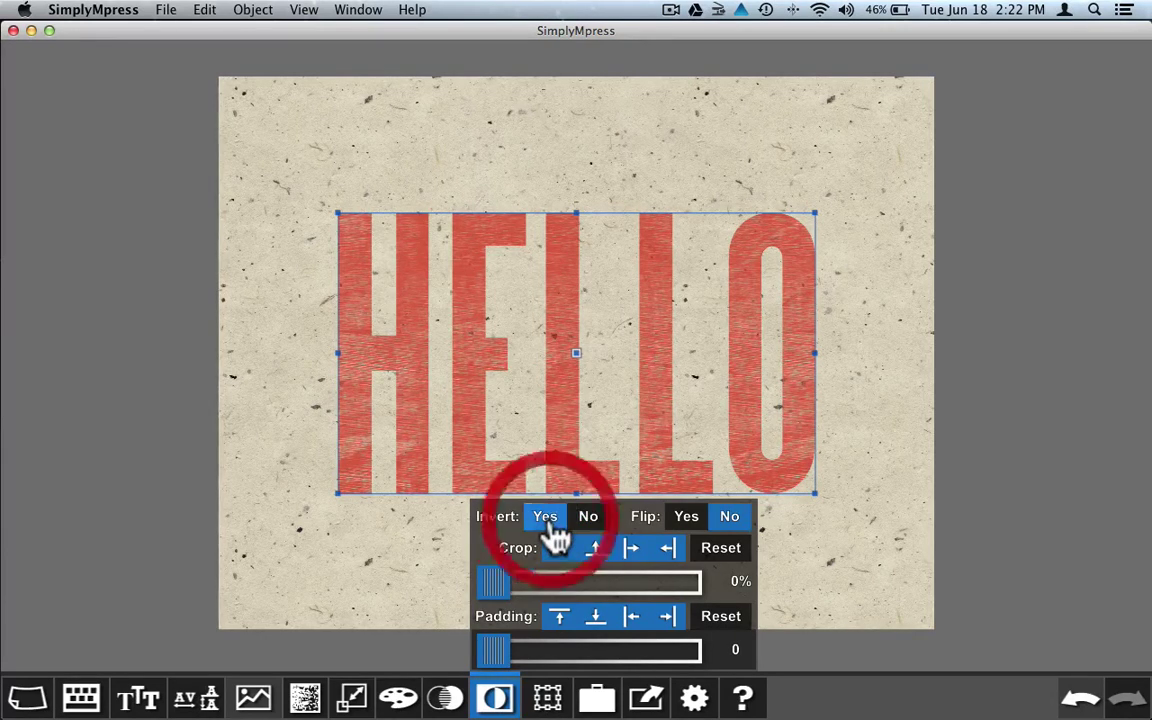
key(super+z)
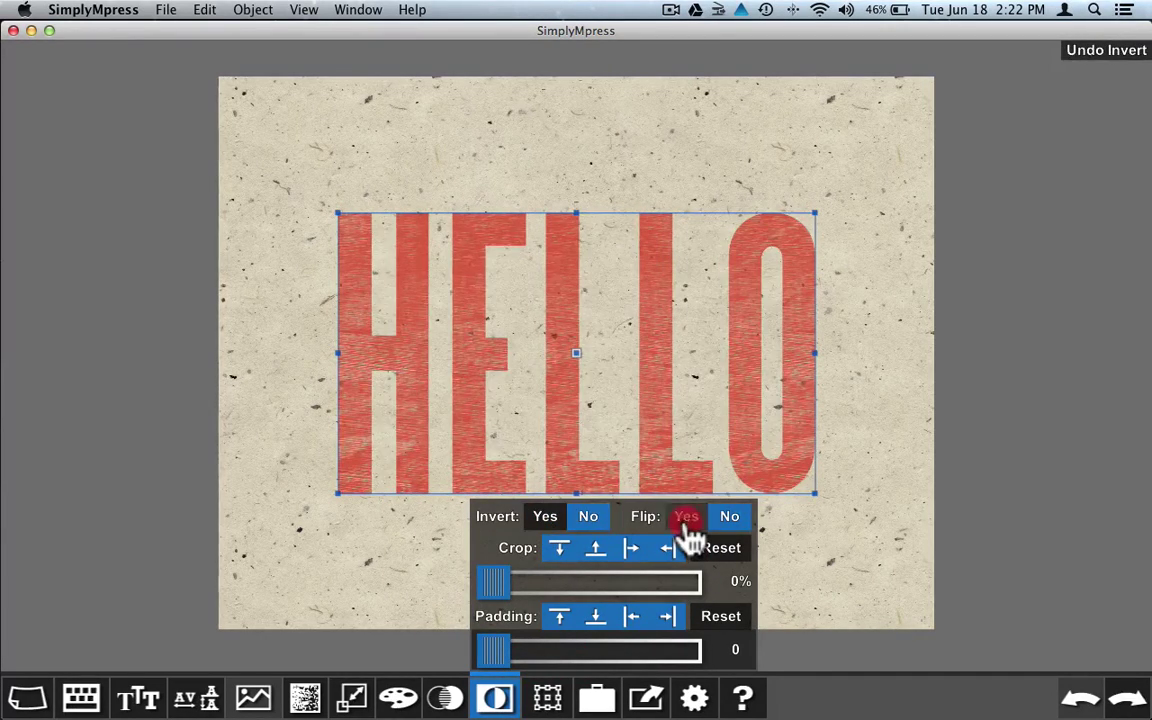
click(688, 530)
key(super+z)
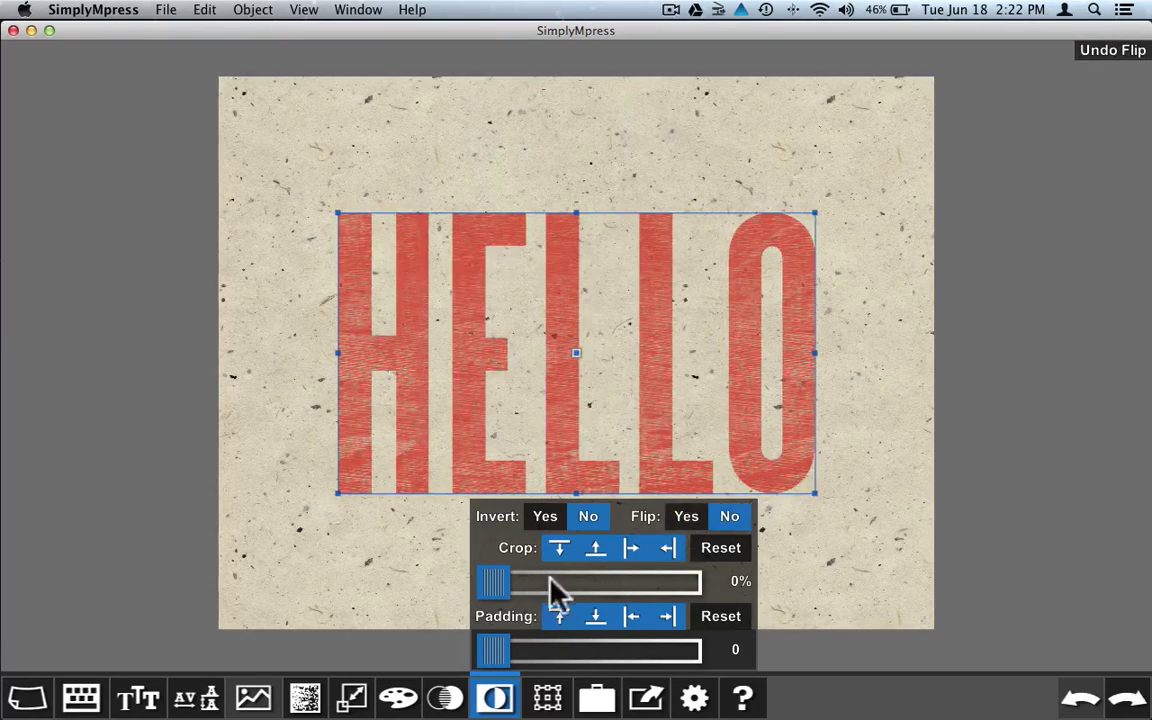
- Try cropping the HELLO text by about 25% on all sides and padding it by about 48, undoing each change
drag(492, 591, 543, 589)
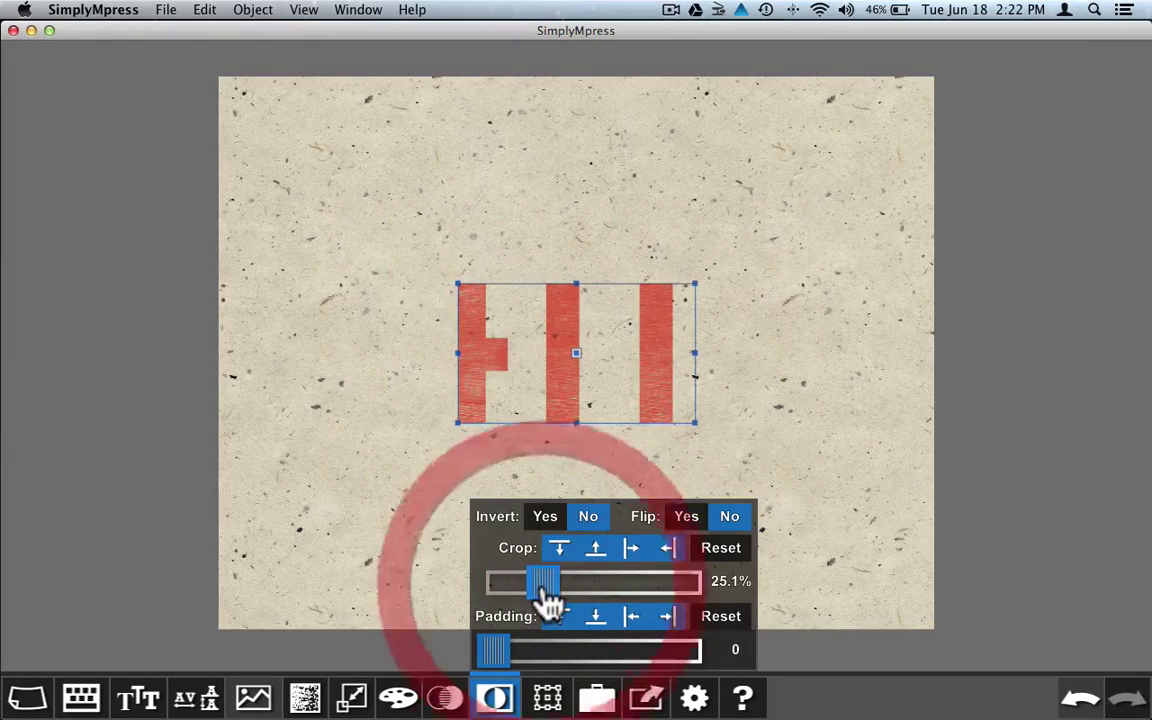
key(super+z)
drag(497, 660, 545, 658)
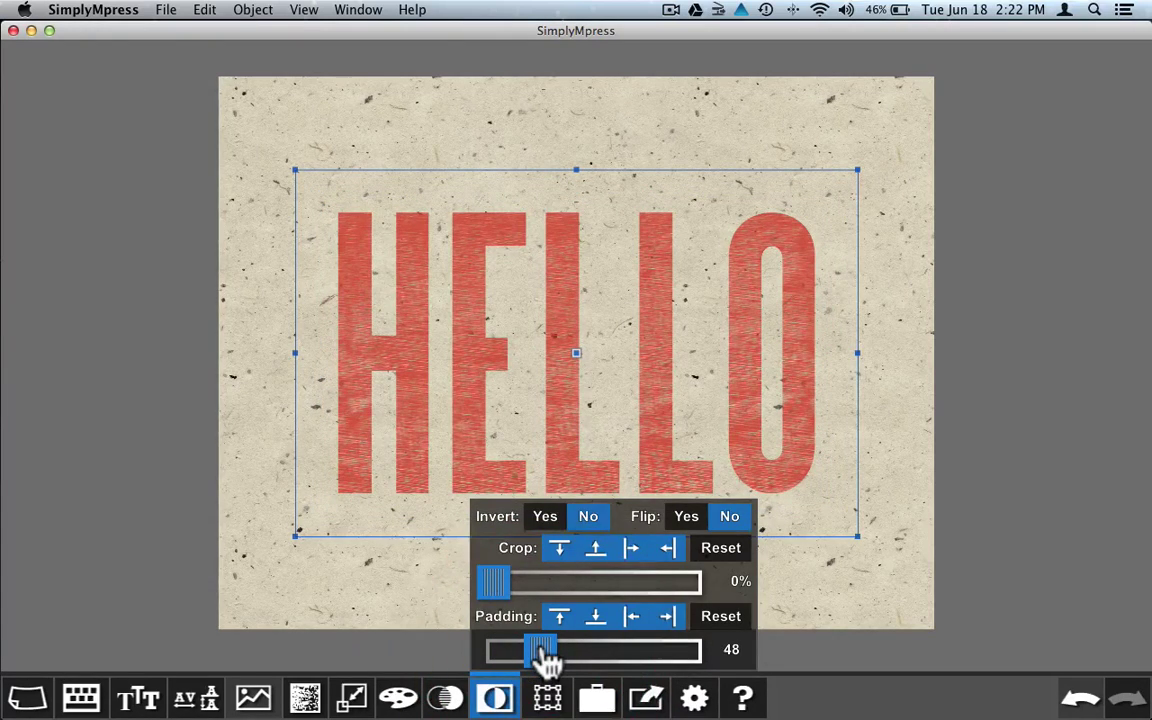
key(super+z)
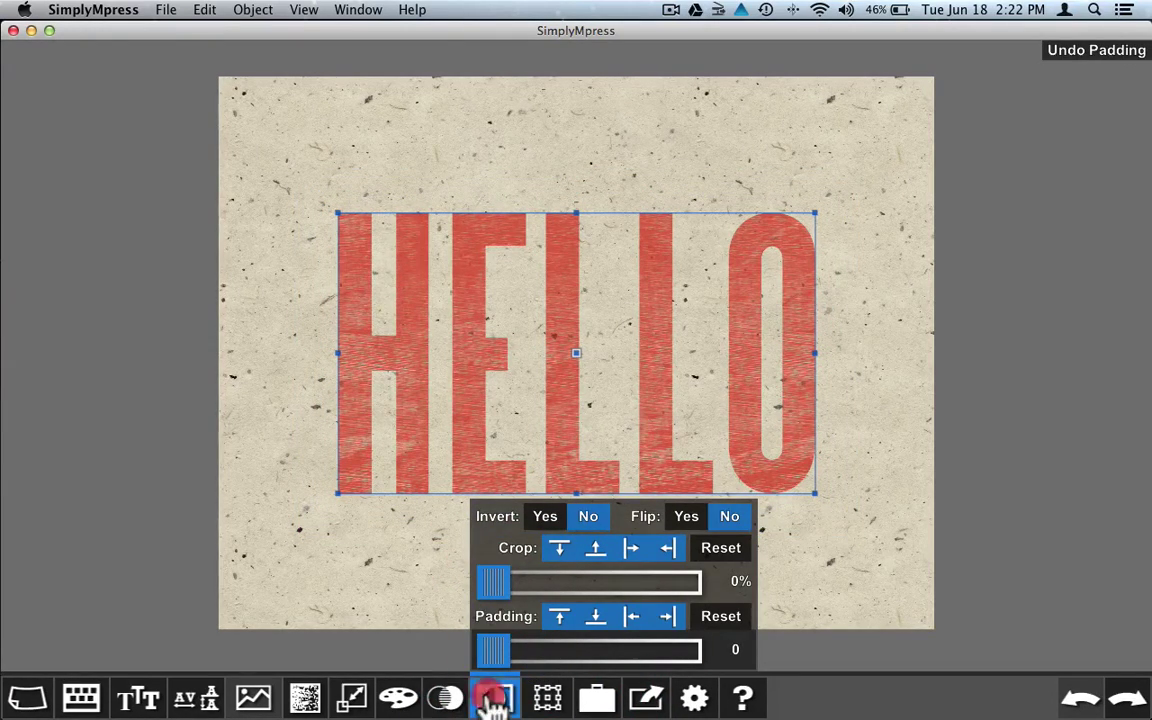
click(492, 700)
- Try enlarging the HELLO text in transform mode from its upper-left anchor point, and undo the scaling
click(548, 699)
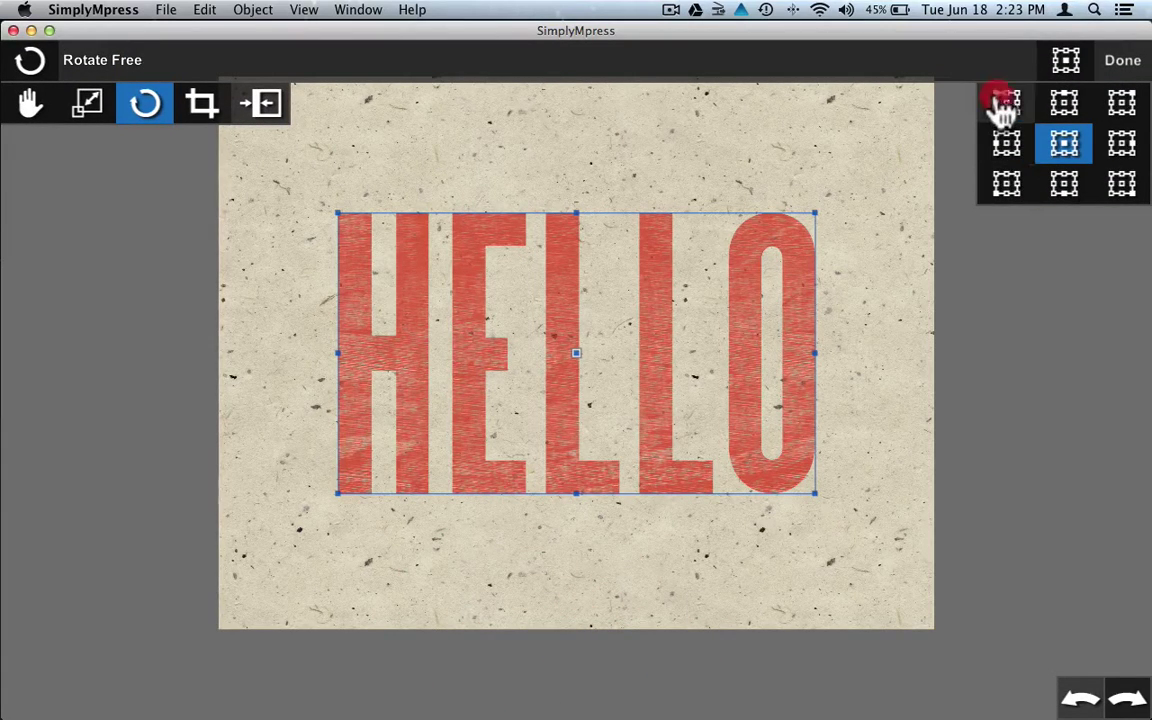
click(1004, 104)
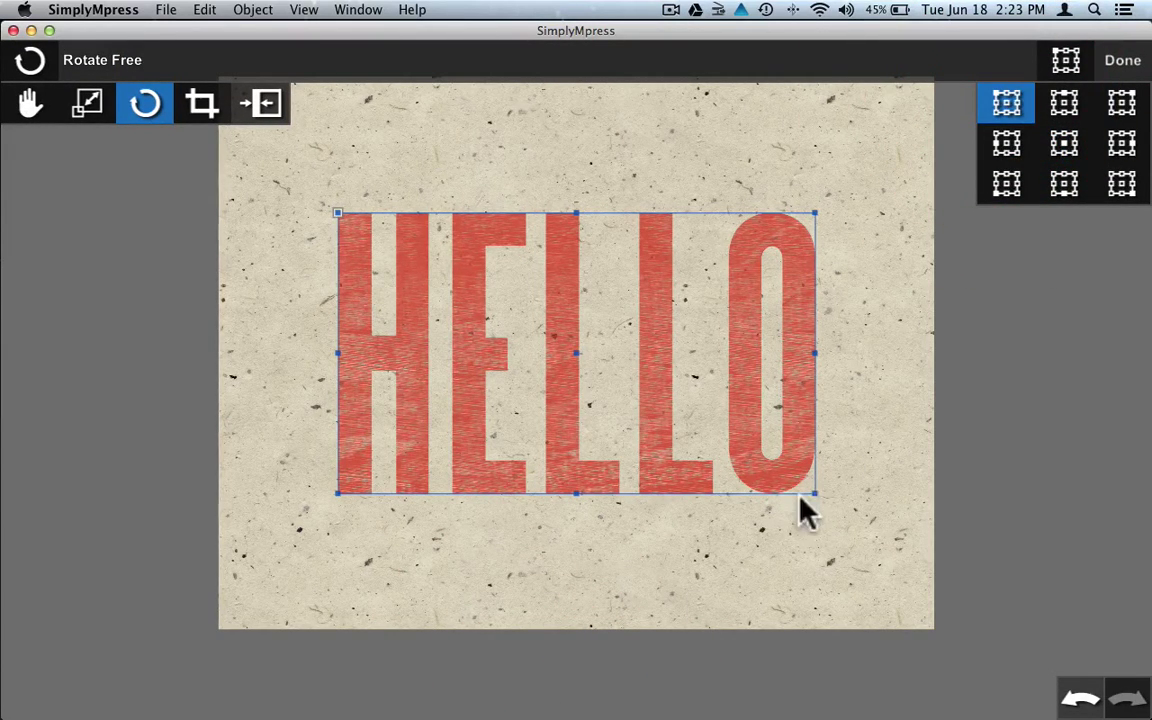
click(85, 104)
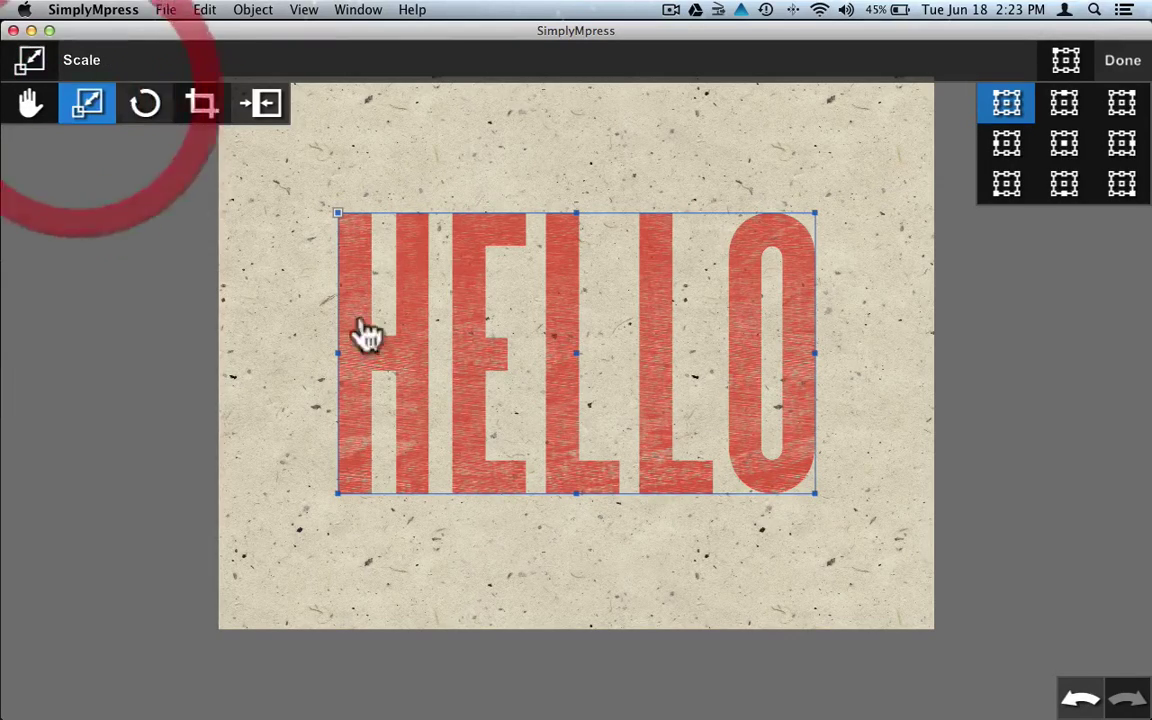
drag(634, 406, 679, 450)
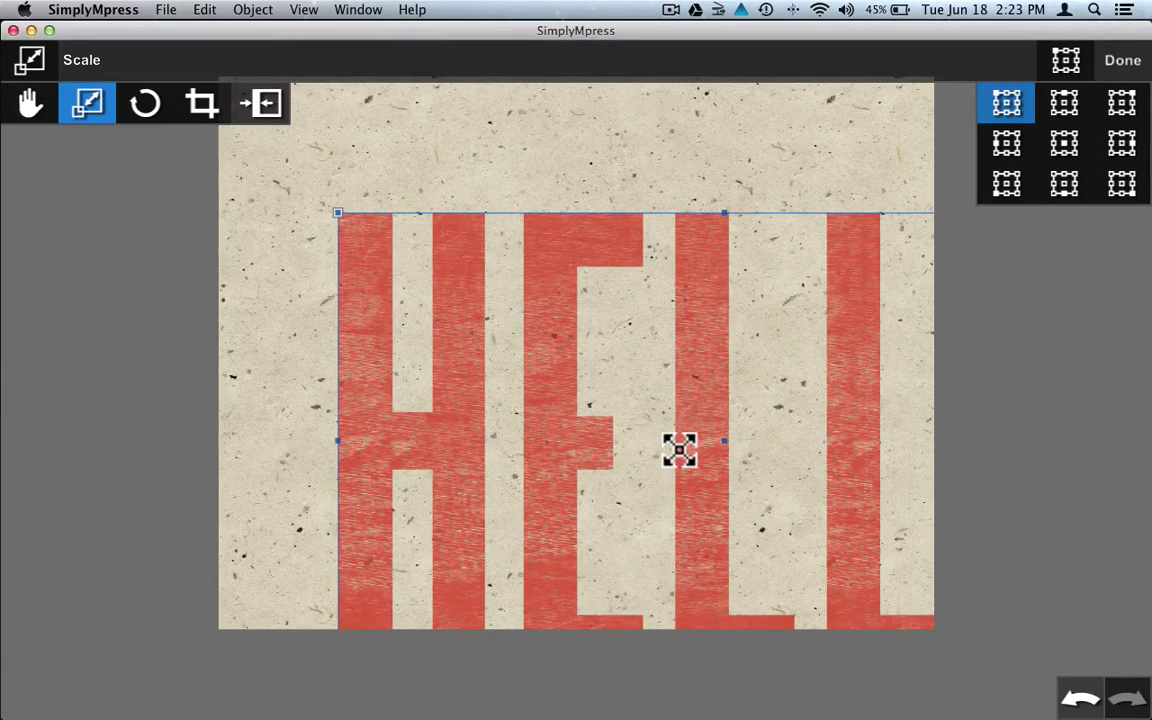
key(super+z)
- Try freely rotating the HELLO text clockwise about its upper-left anchor and cropping its bottom edge, undoing each change
click(145, 104)
drag(722, 391, 630, 540)
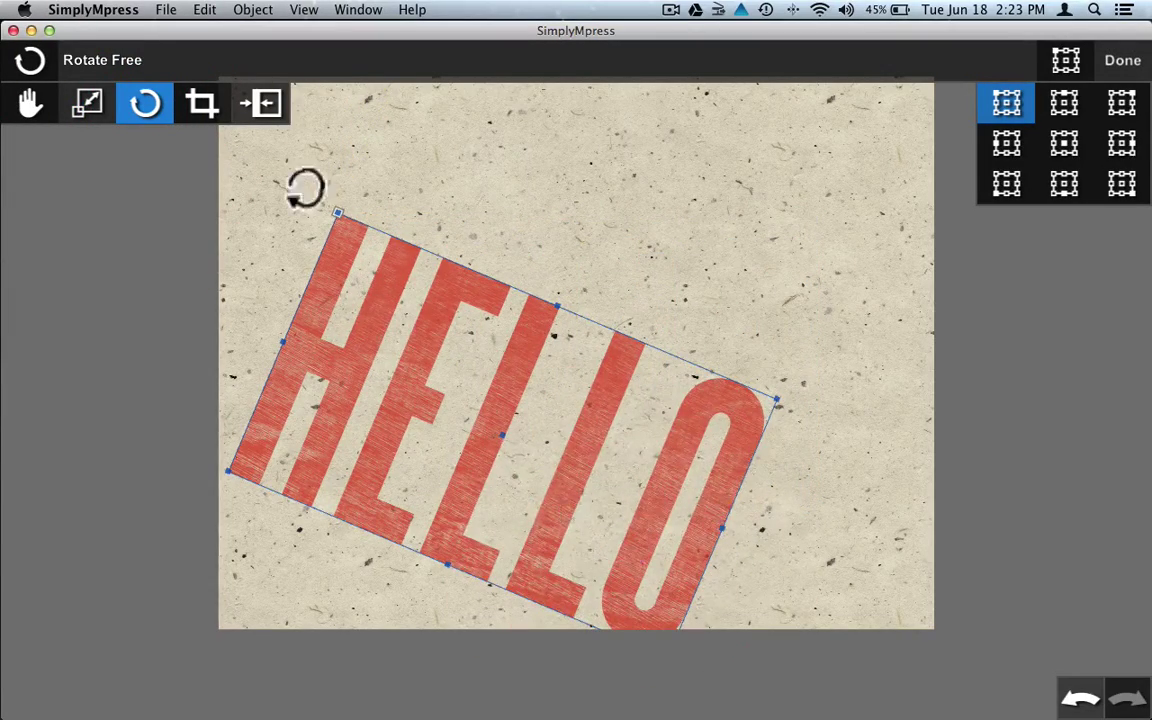
key(super+z)
click(210, 112)
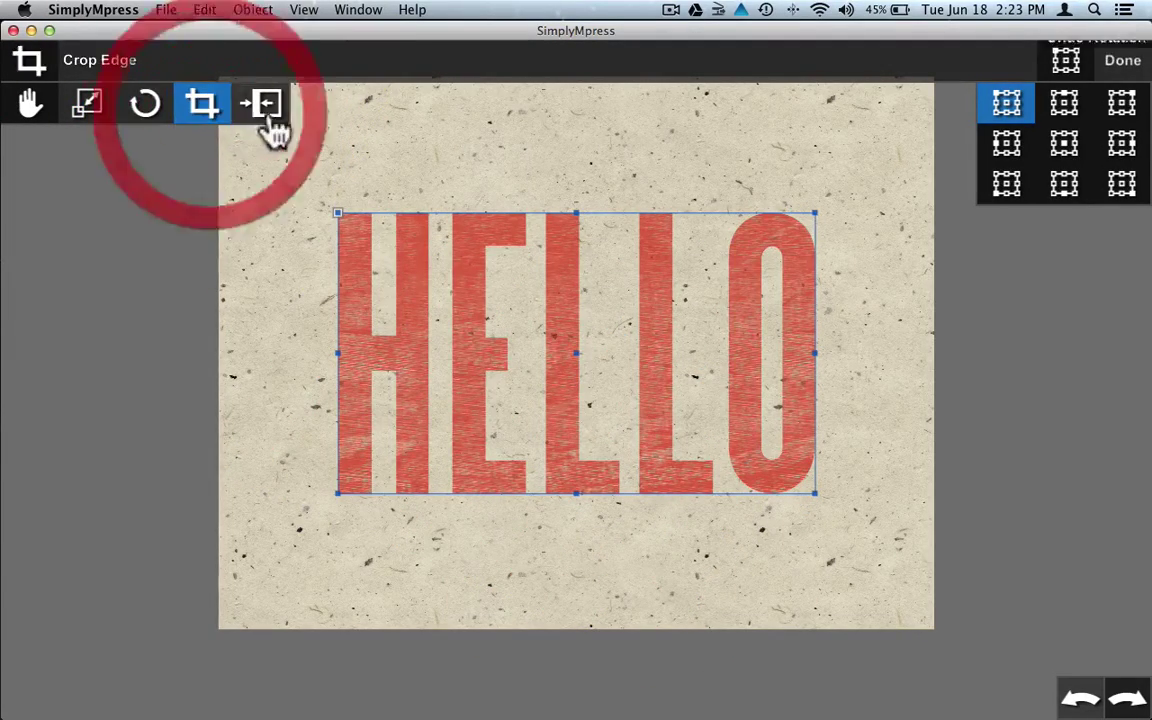
drag(565, 390, 478, 327)
key(super+z)
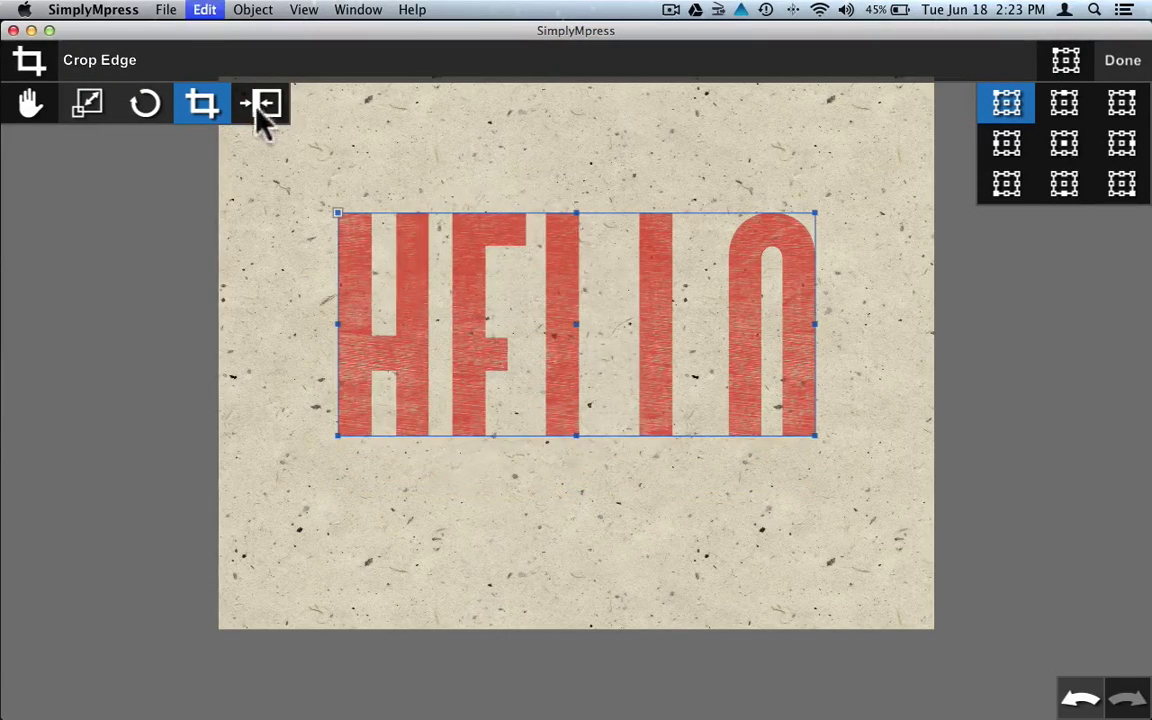
- Try padding an edge of the HELLO text, undo it, reset the anchor to the center and finish transforming
click(265, 108)
drag(648, 442, 730, 495)
key(super+z)
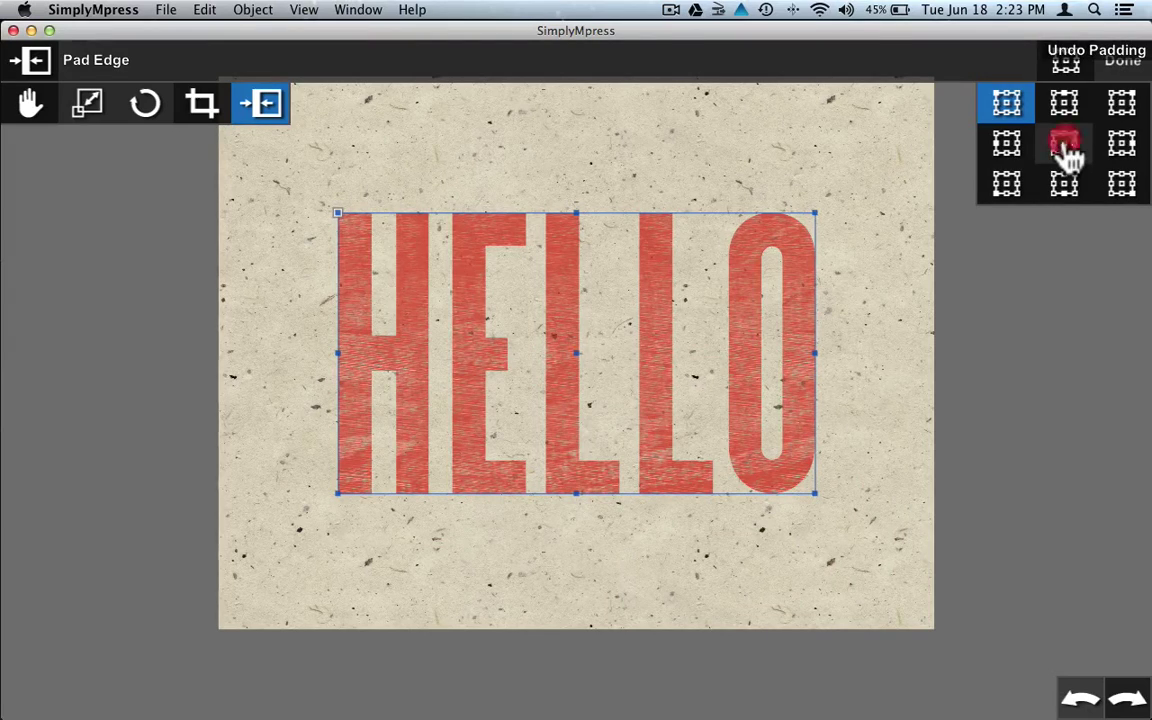
click(1064, 145)
click(1118, 60)
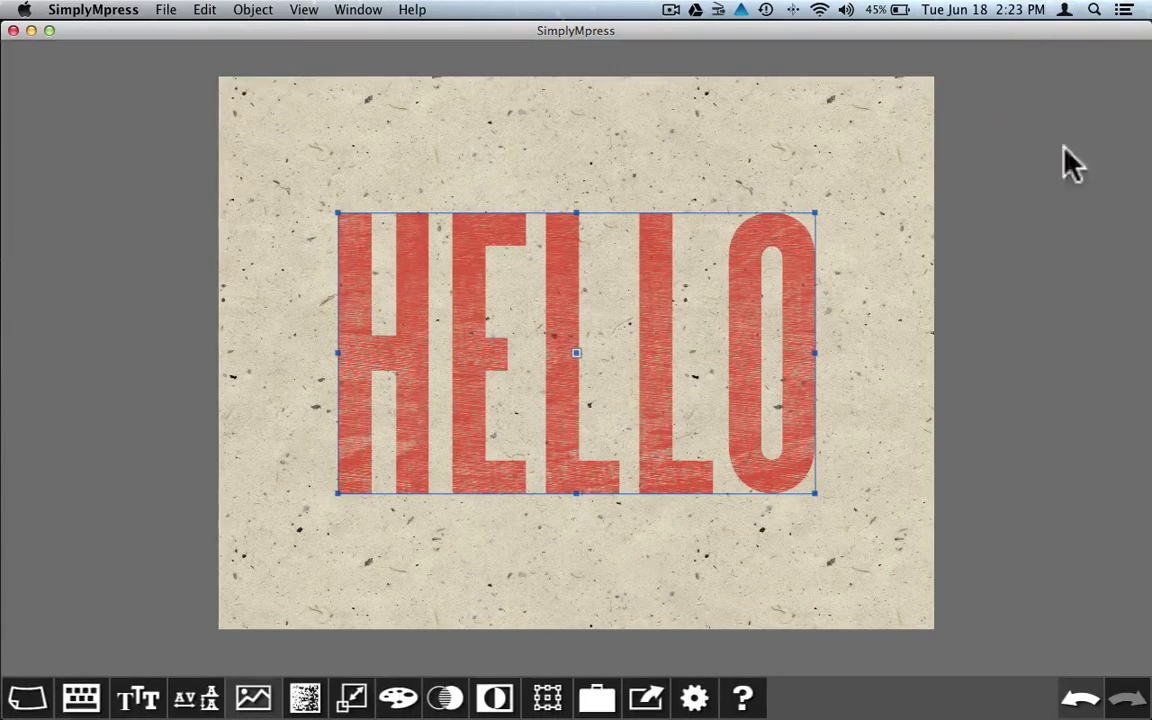
- Browse the saved compositions in the Samples and Clip Art folders
click(596, 700)
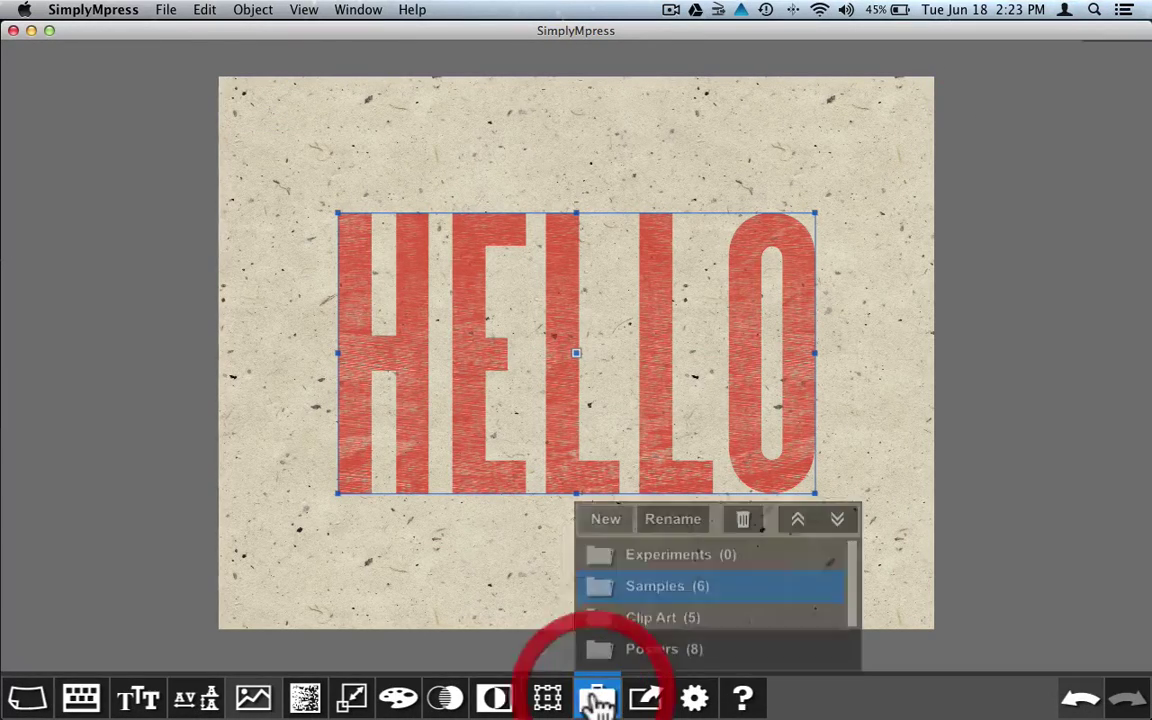
click(852, 575)
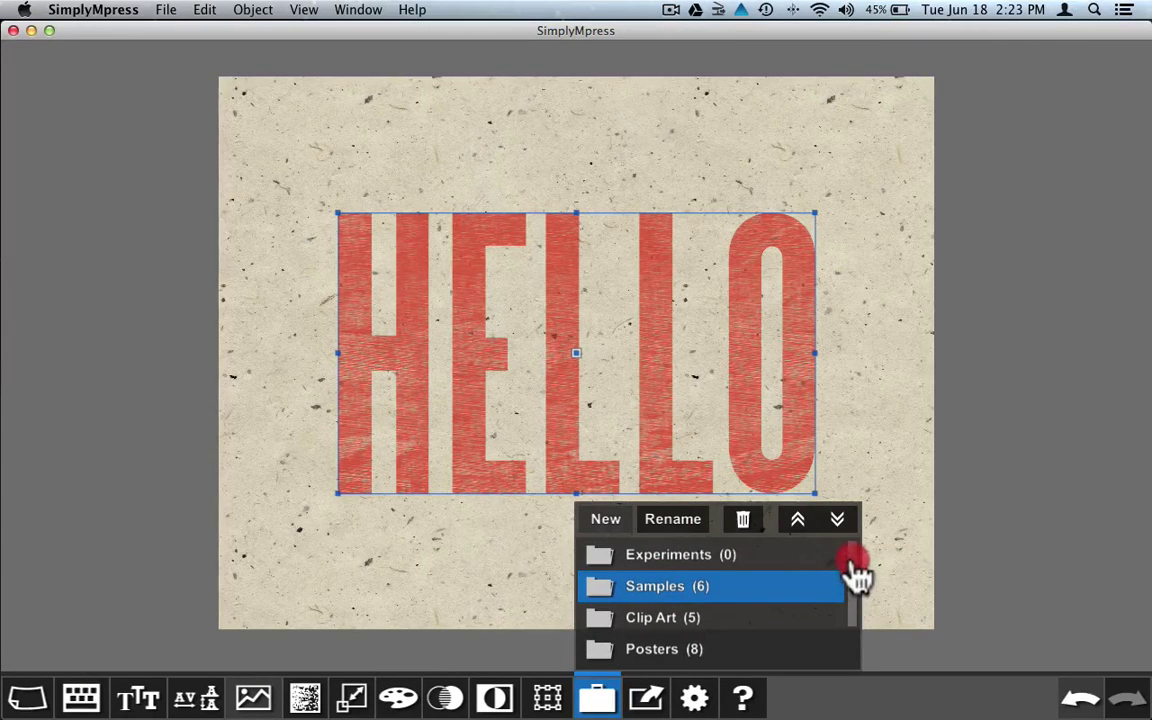
double_click(675, 598)
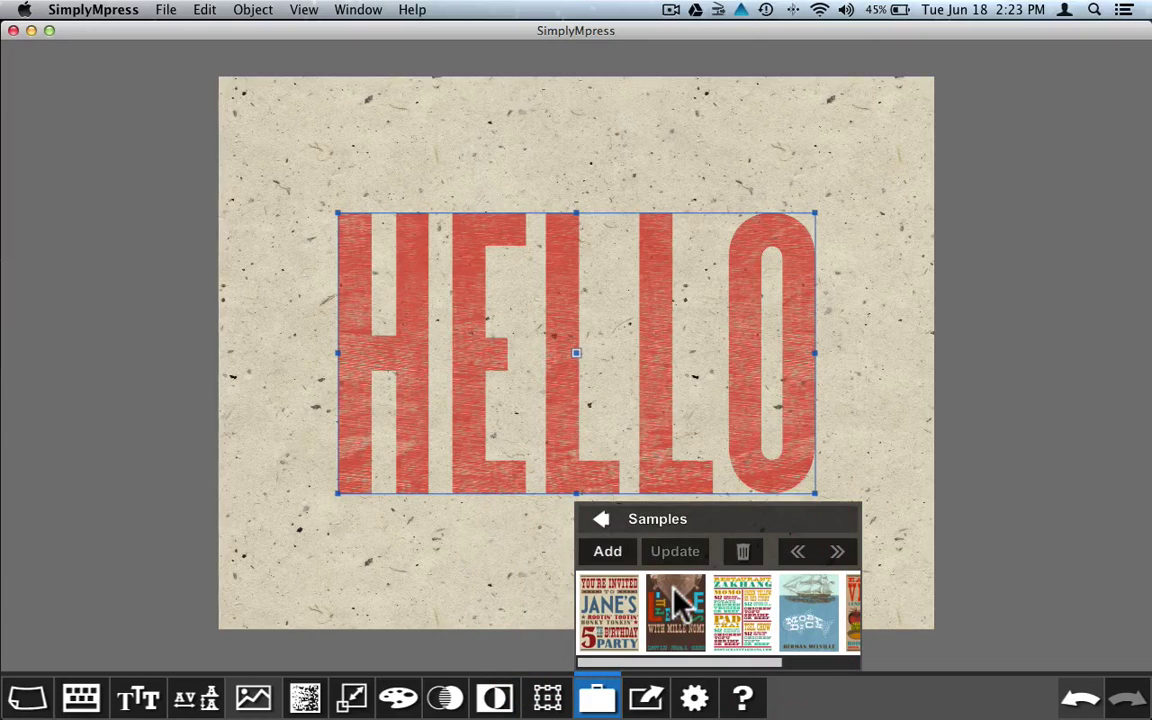
click(601, 521)
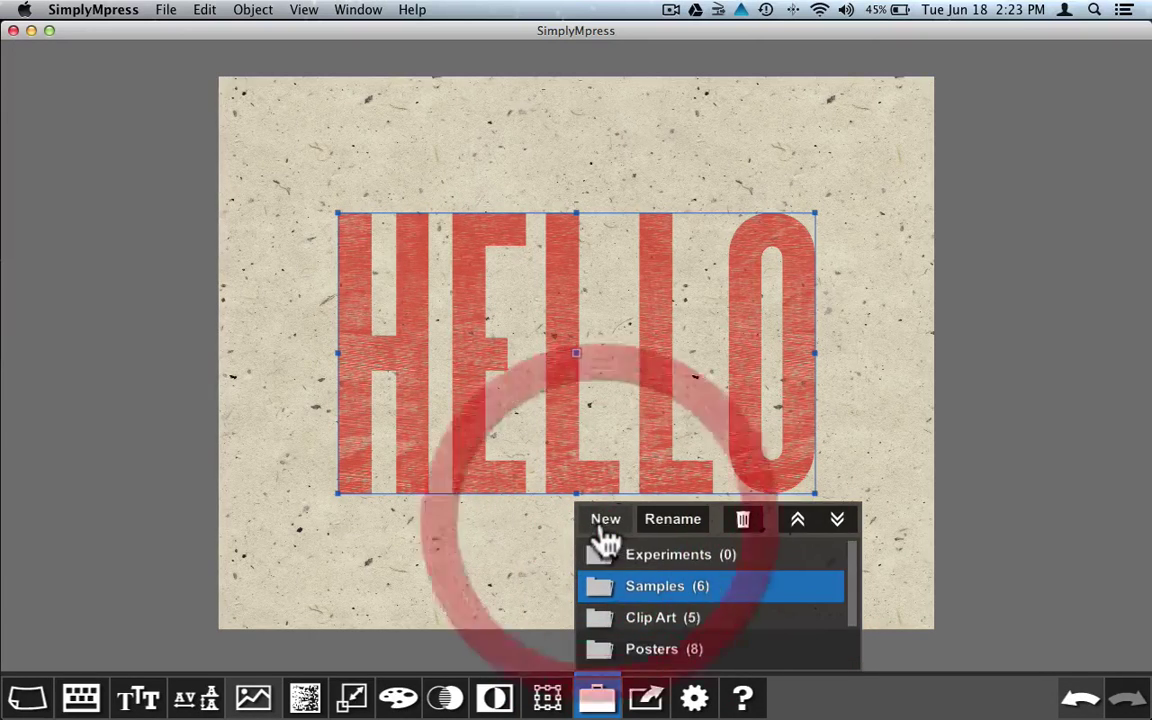
double_click(630, 628)
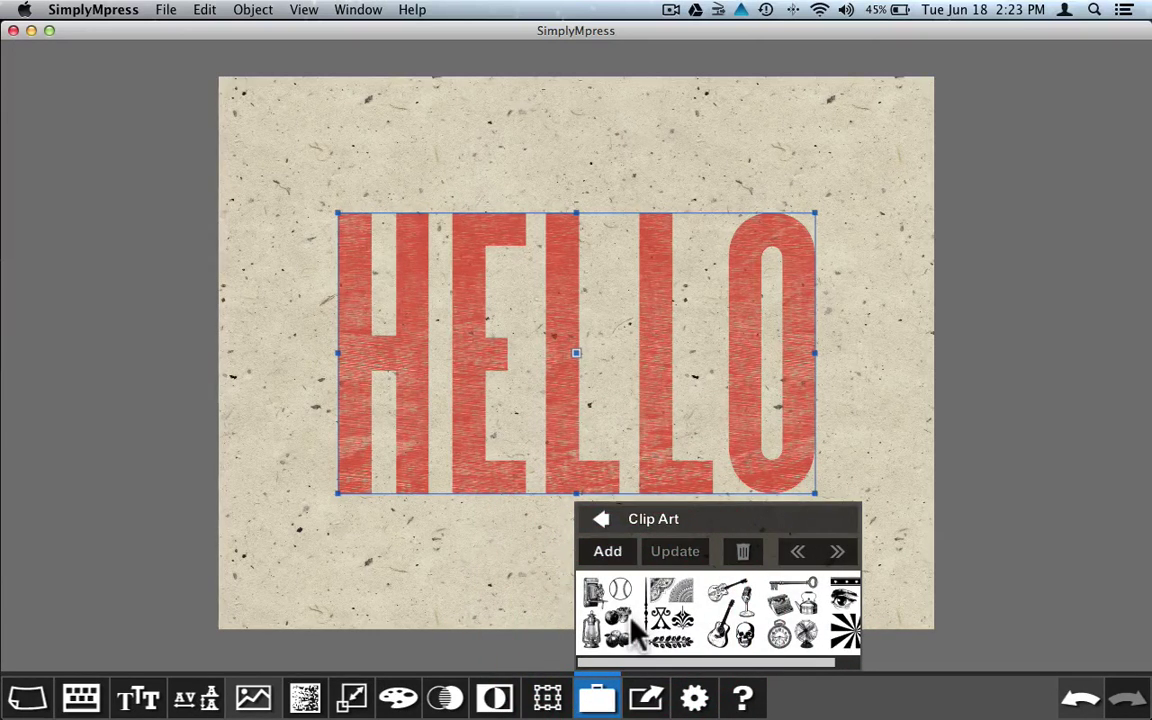
click(604, 523)
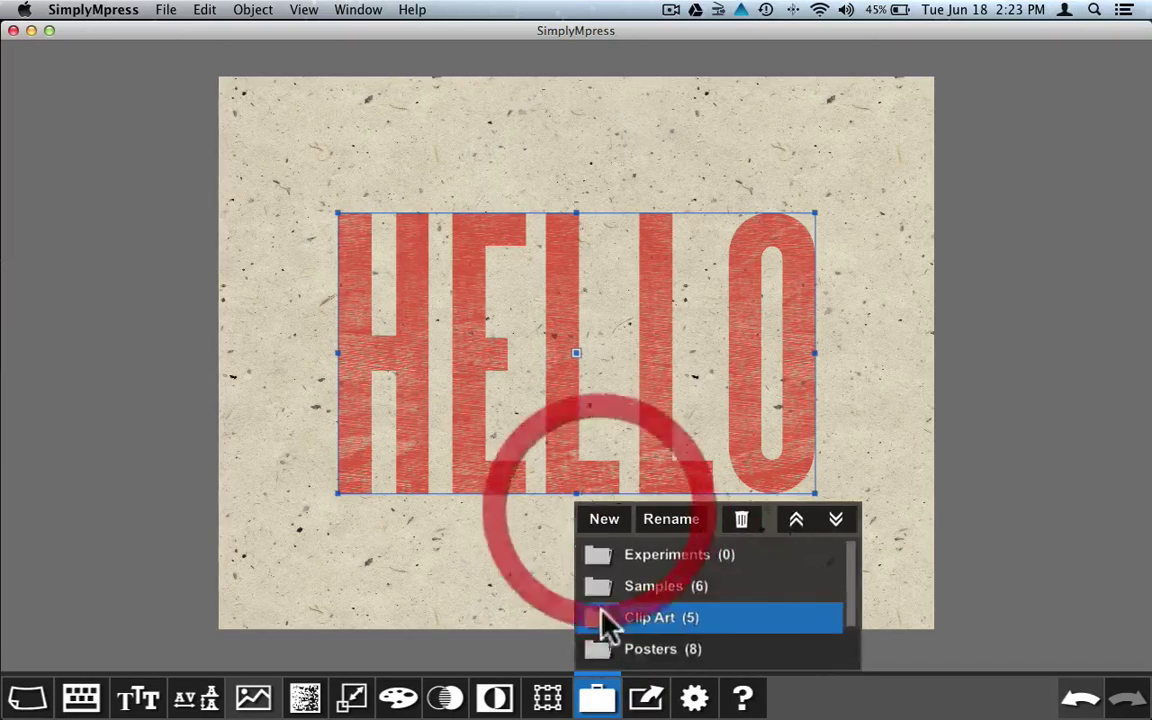
click(595, 690)
- Review the PNG output resolution options and the Interface and Content settings
click(645, 698)
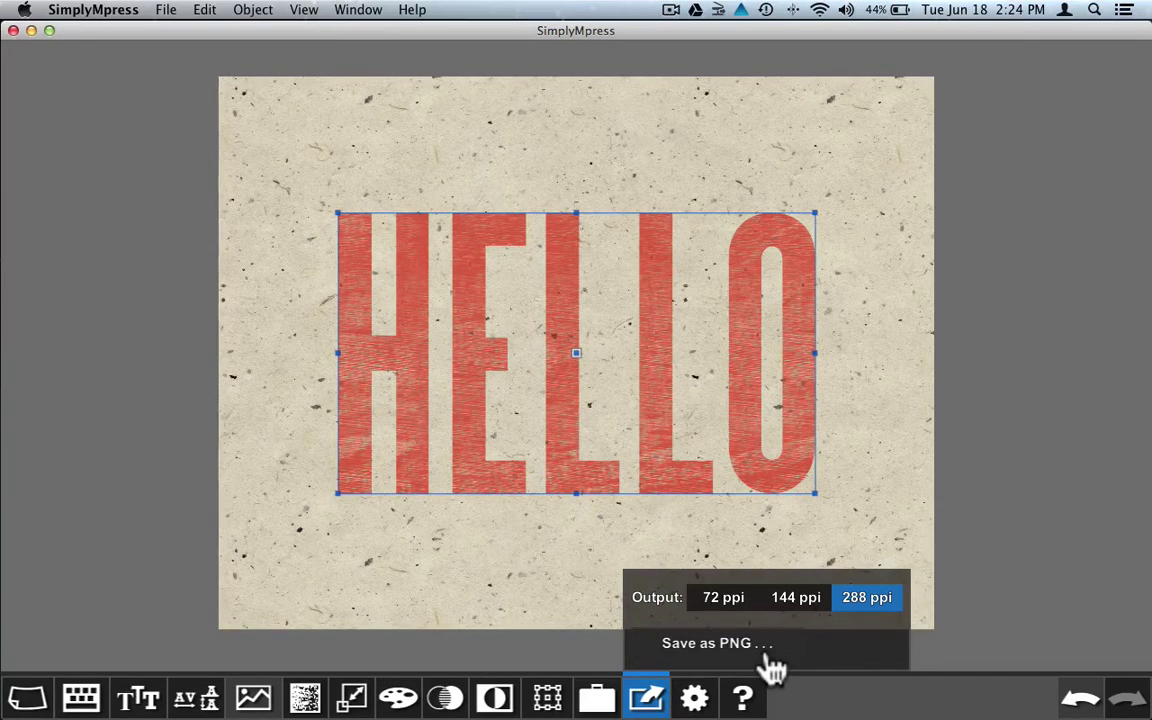
click(646, 697)
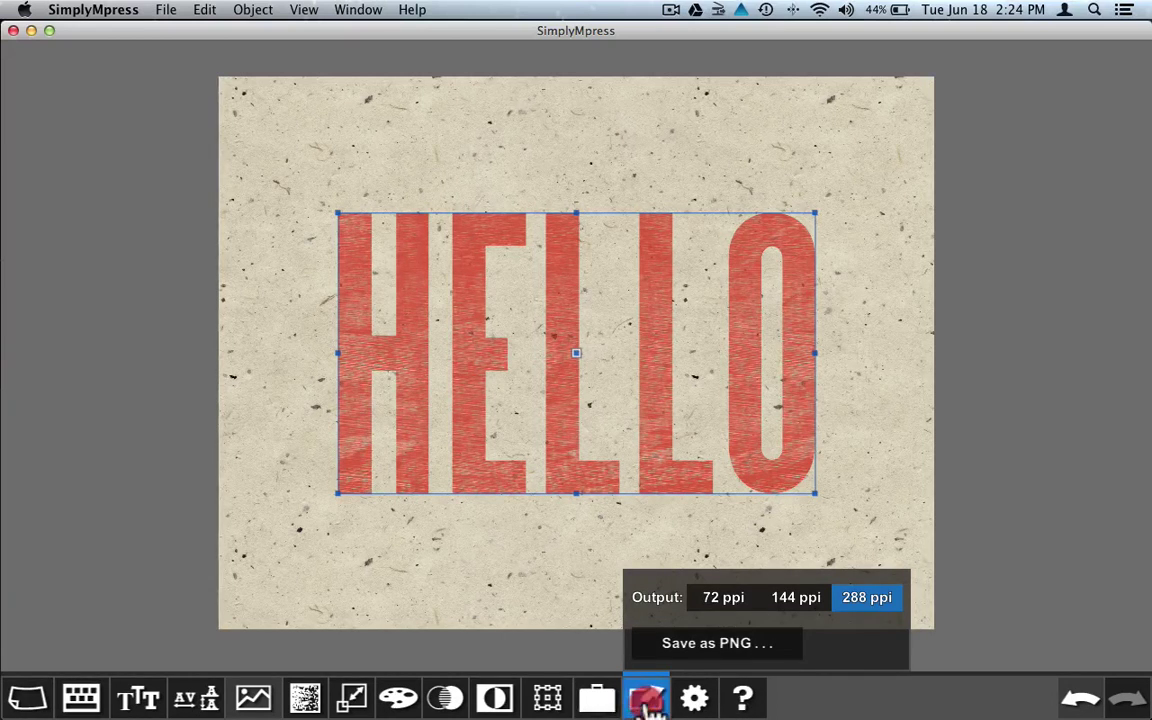
click(694, 698)
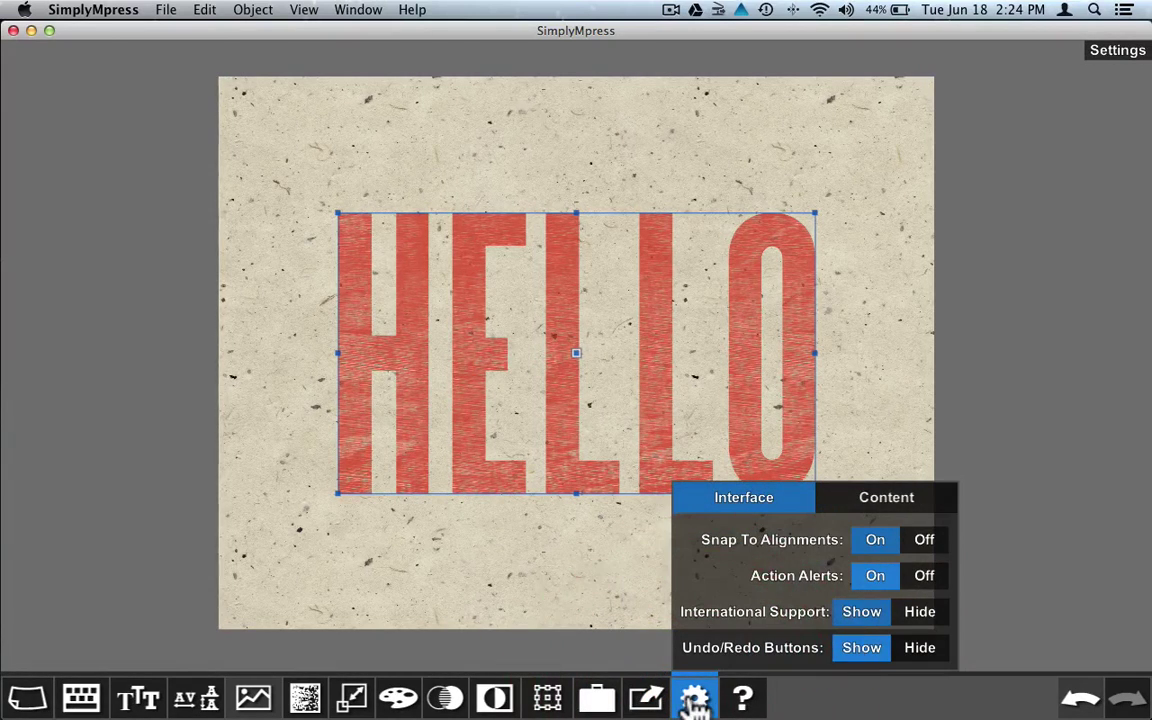
click(884, 500)
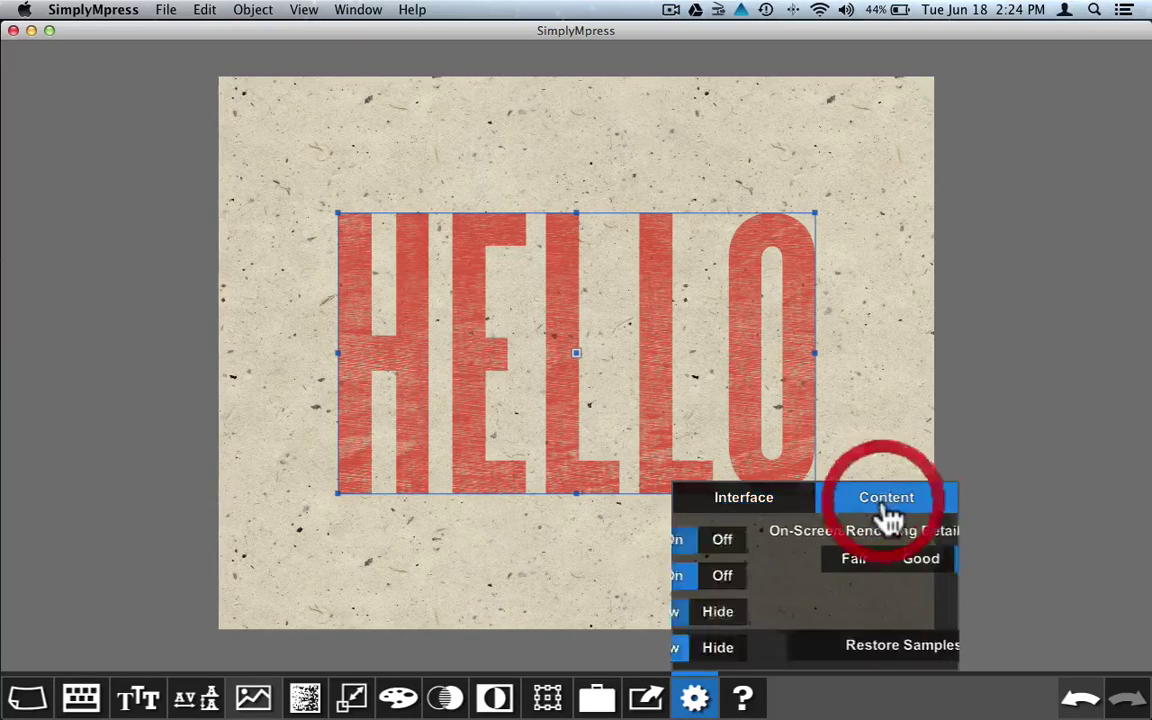
click(743, 500)
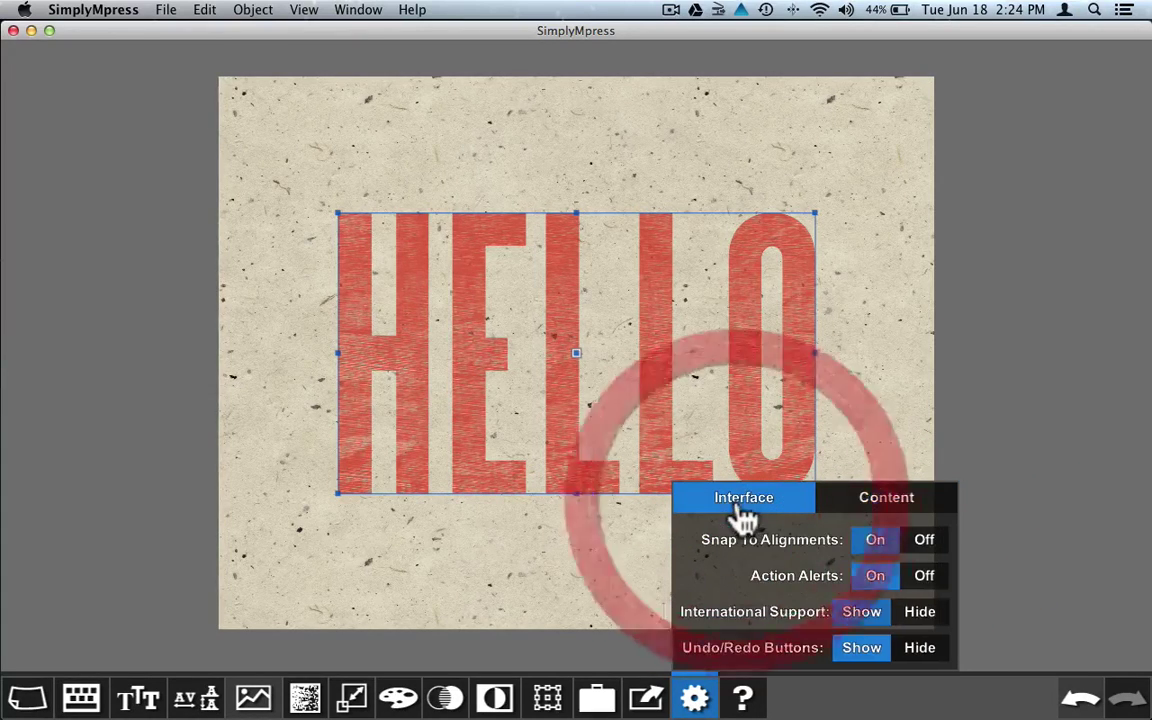
click(688, 700)
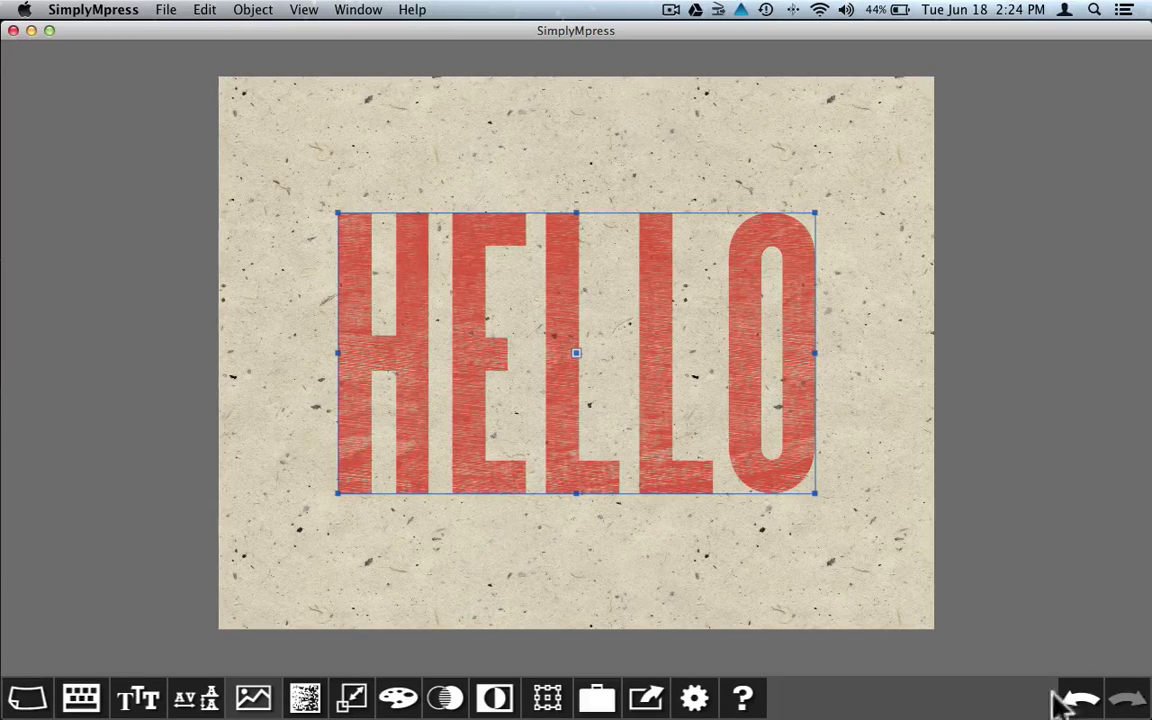
- Undo the latest anchor and opacity changes on the HELLO text and redo them
click(1085, 700)
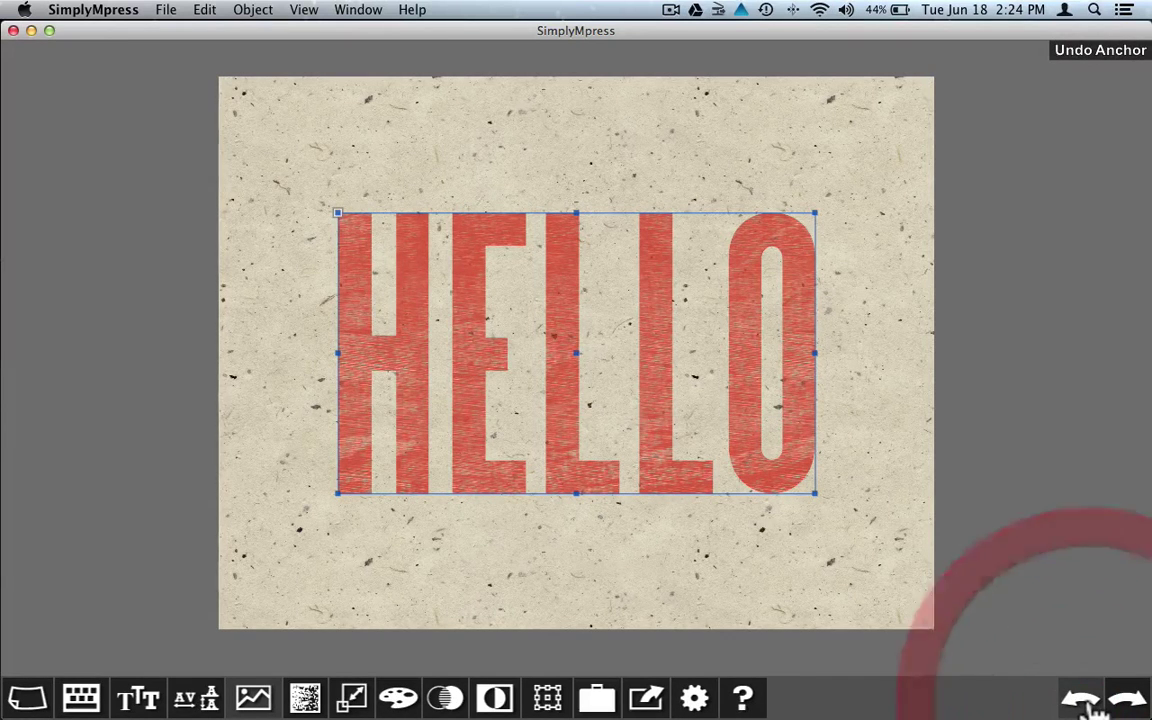
click(1090, 702)
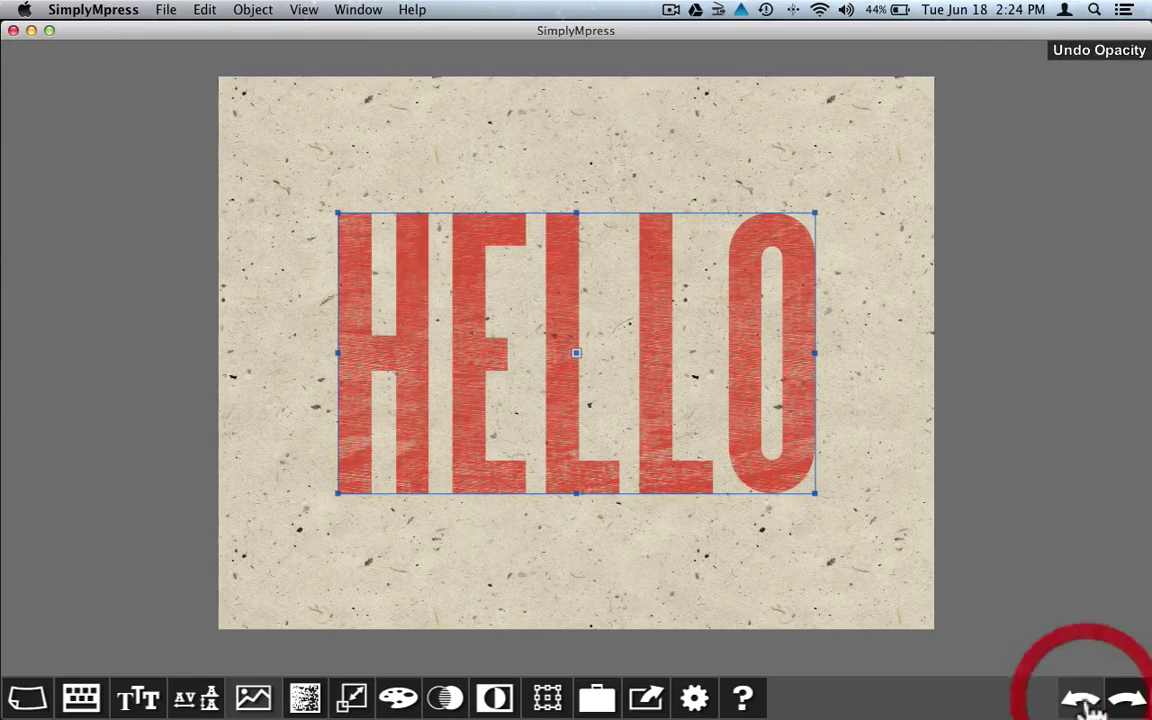
click(1128, 700)
click(1128, 700)
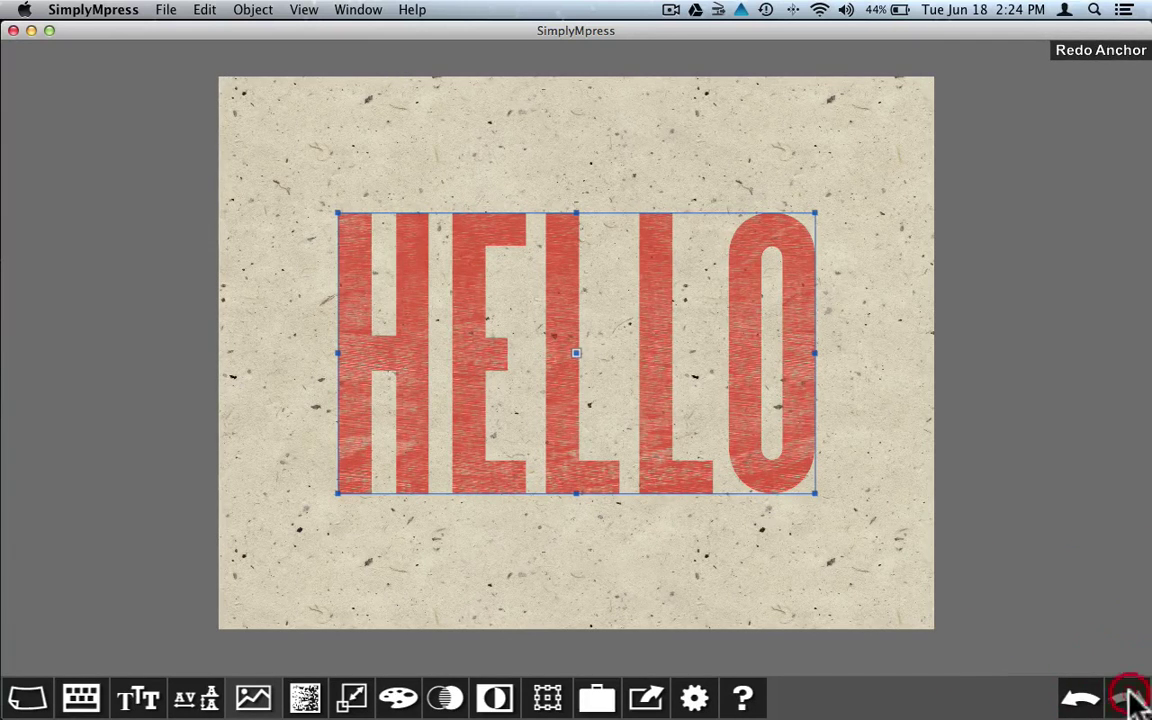
- Look over the Help topics on working in the program and close the Help window
click(745, 700)
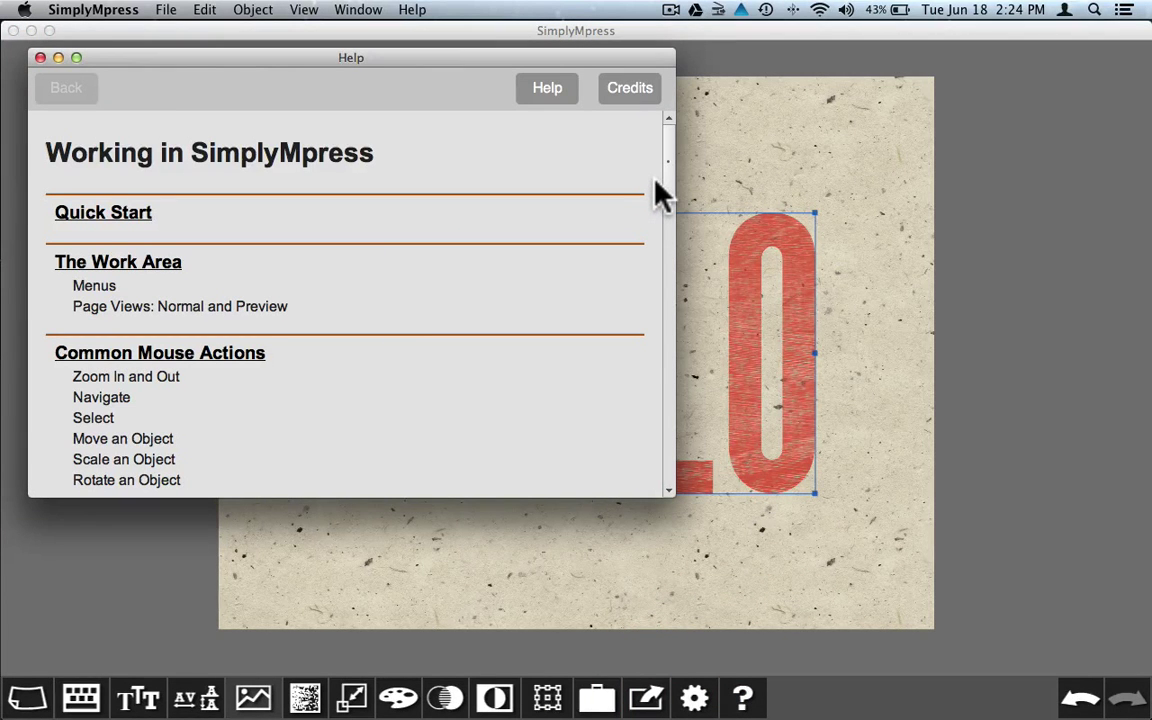
drag(668, 162, 689, 62)
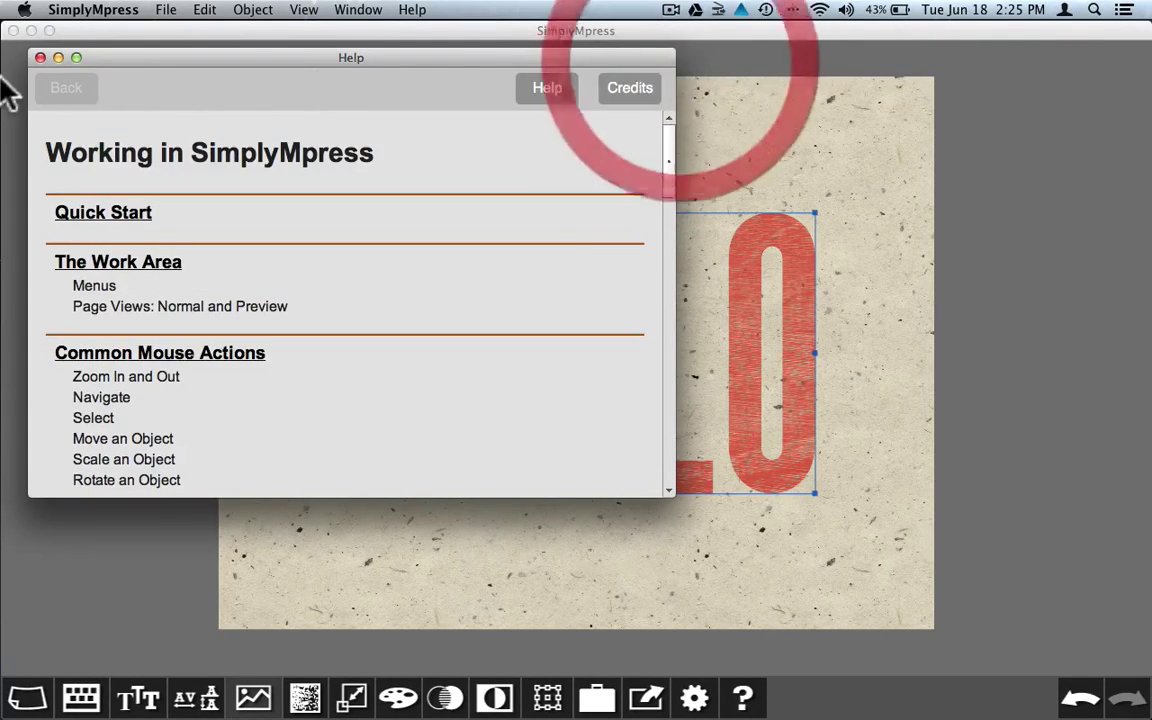
click(40, 57)
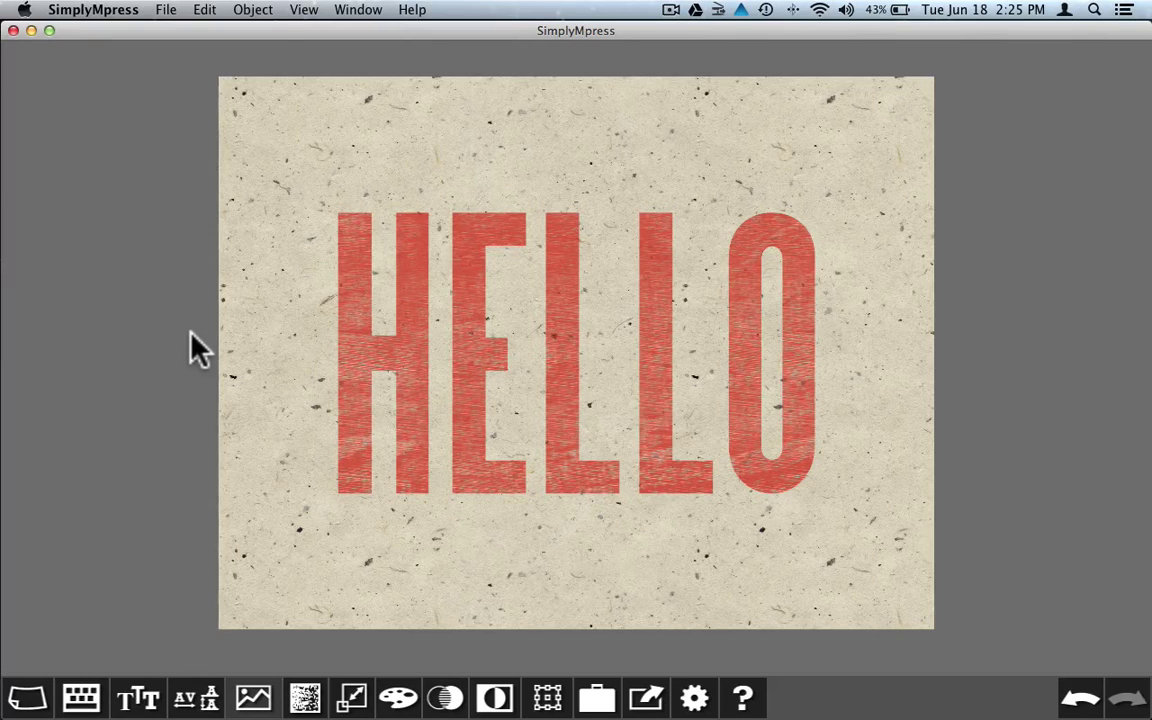
- Review the available file, edit and object commands without applying any of them
click(170, 12)
click(168, 12)
click(207, 12)
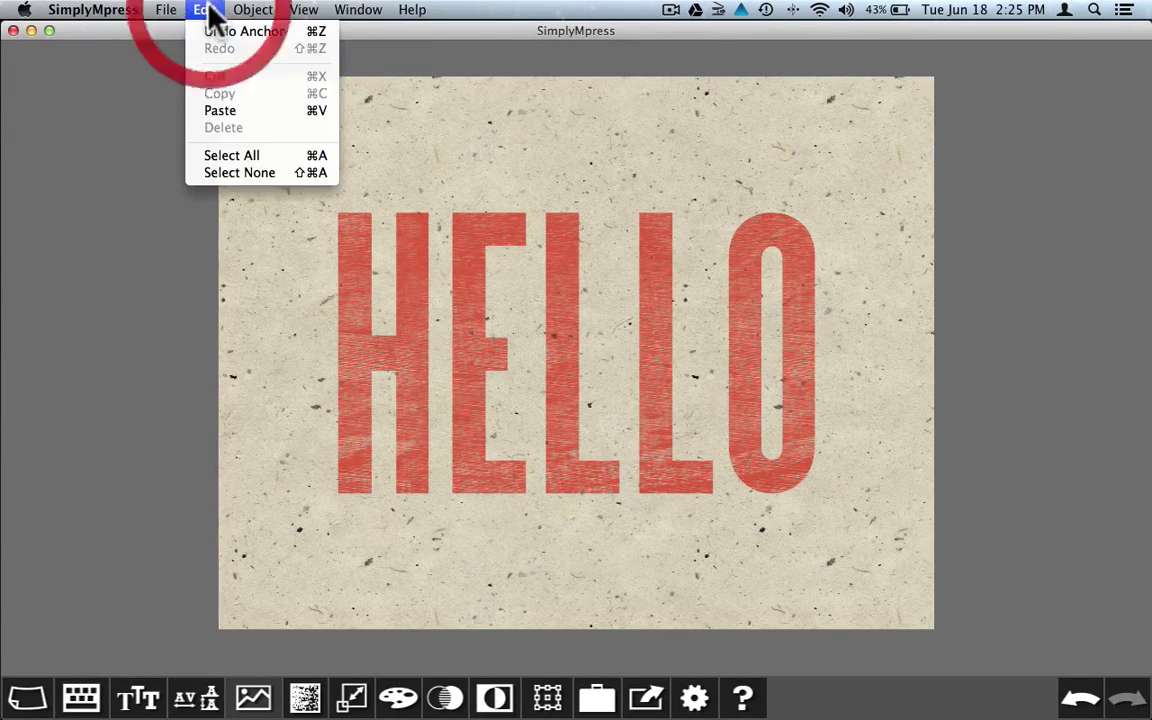
click(208, 12)
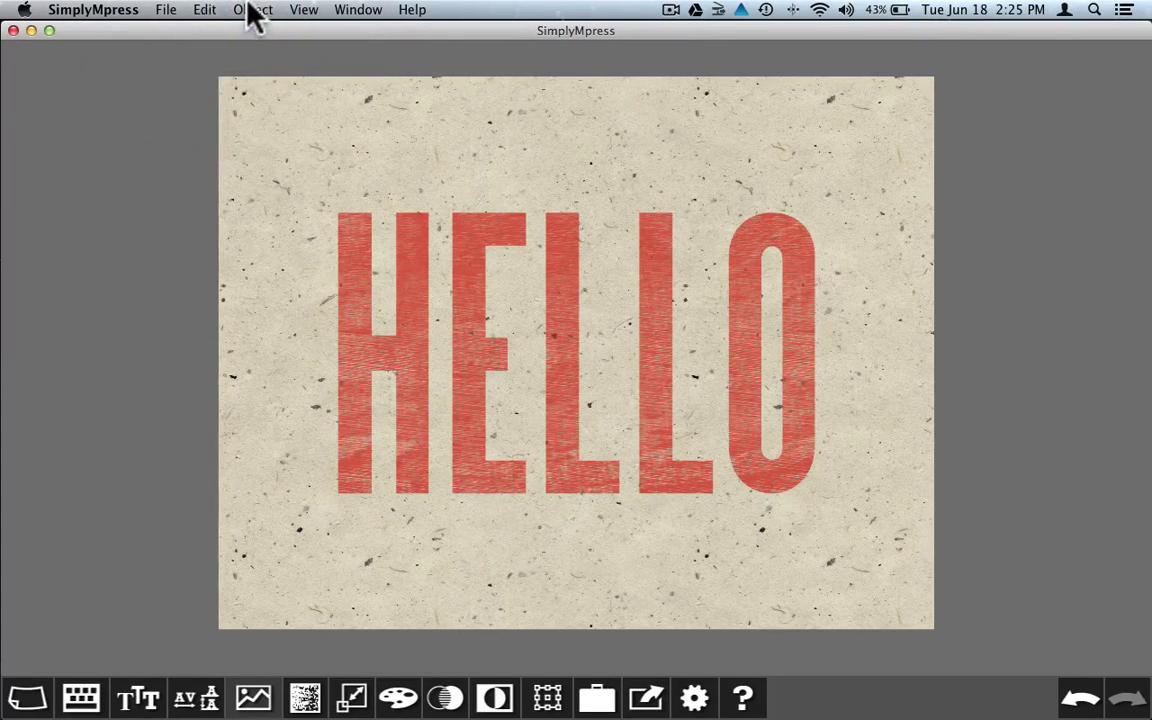
click(258, 10)
click(260, 12)
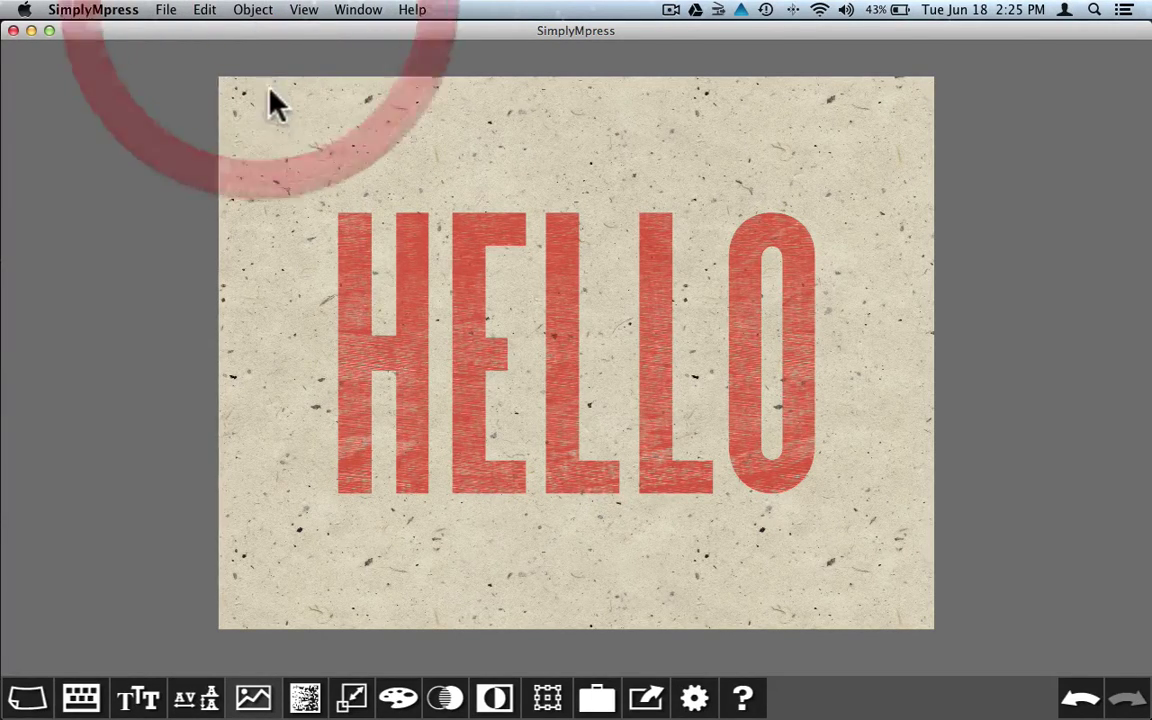
- Shrink the window to a narrow width, scroll through the shortened toolbar and restore the window to full size
drag(275, 121, 925, 535)
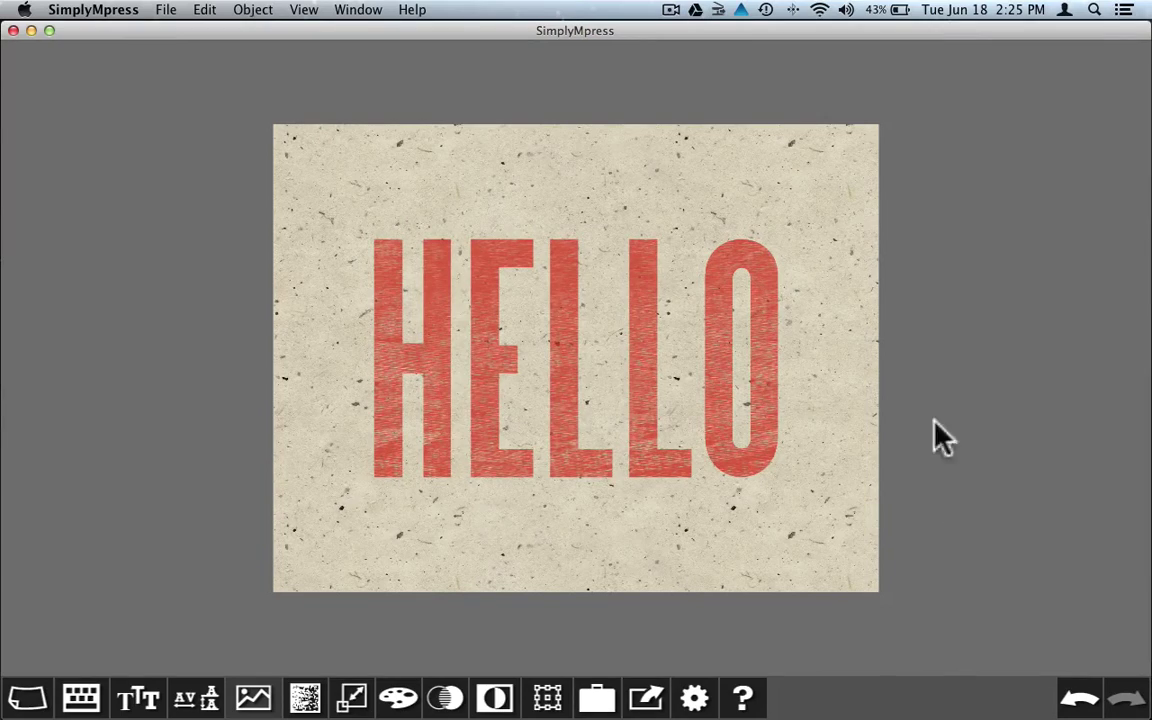
drag(1143, 711, 172, 616)
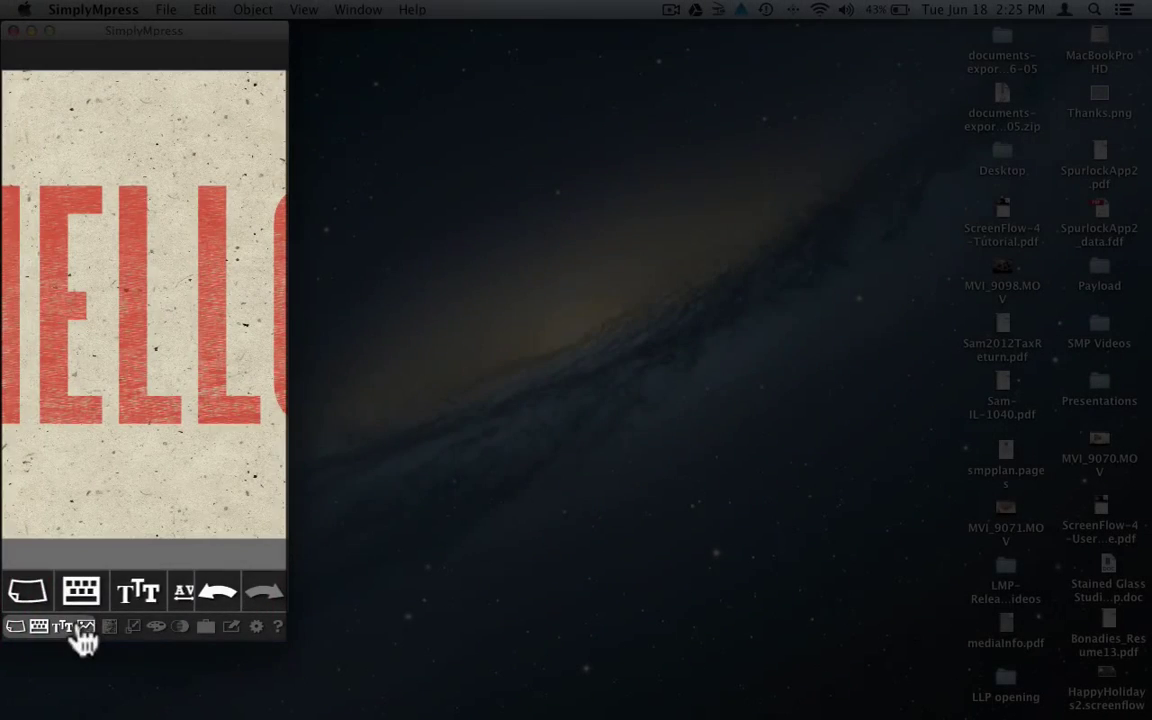
click(113, 627)
drag(118, 630, 26, 635)
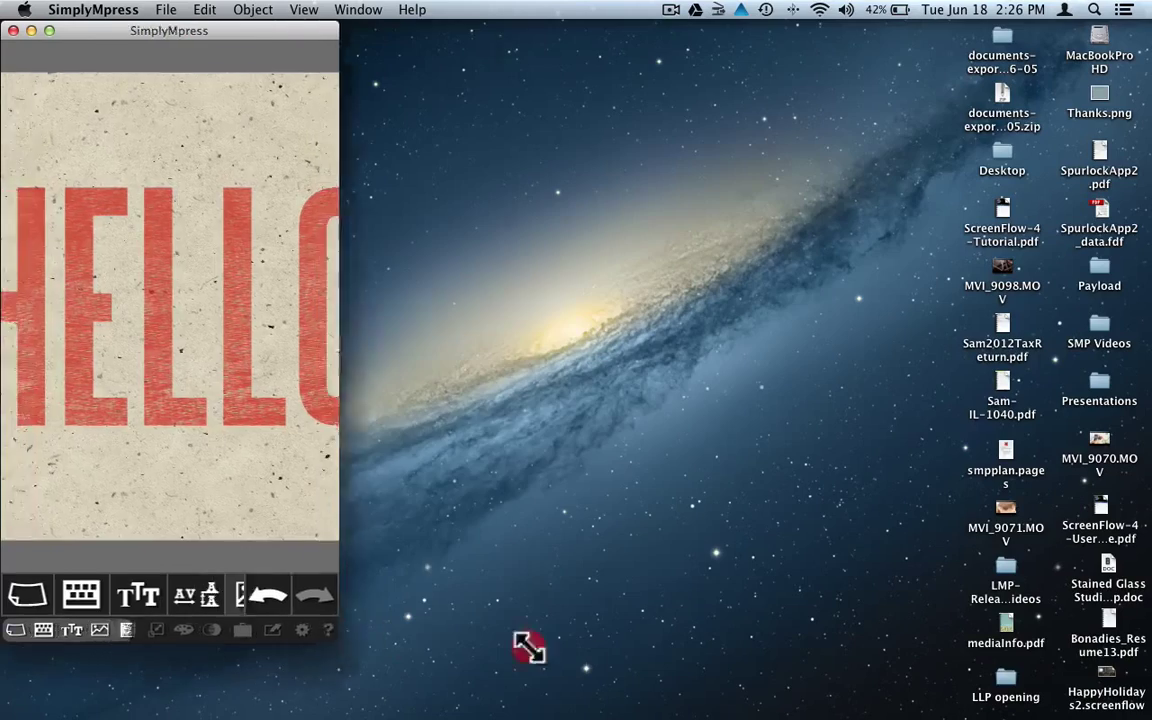
drag(283, 630, 1143, 710)
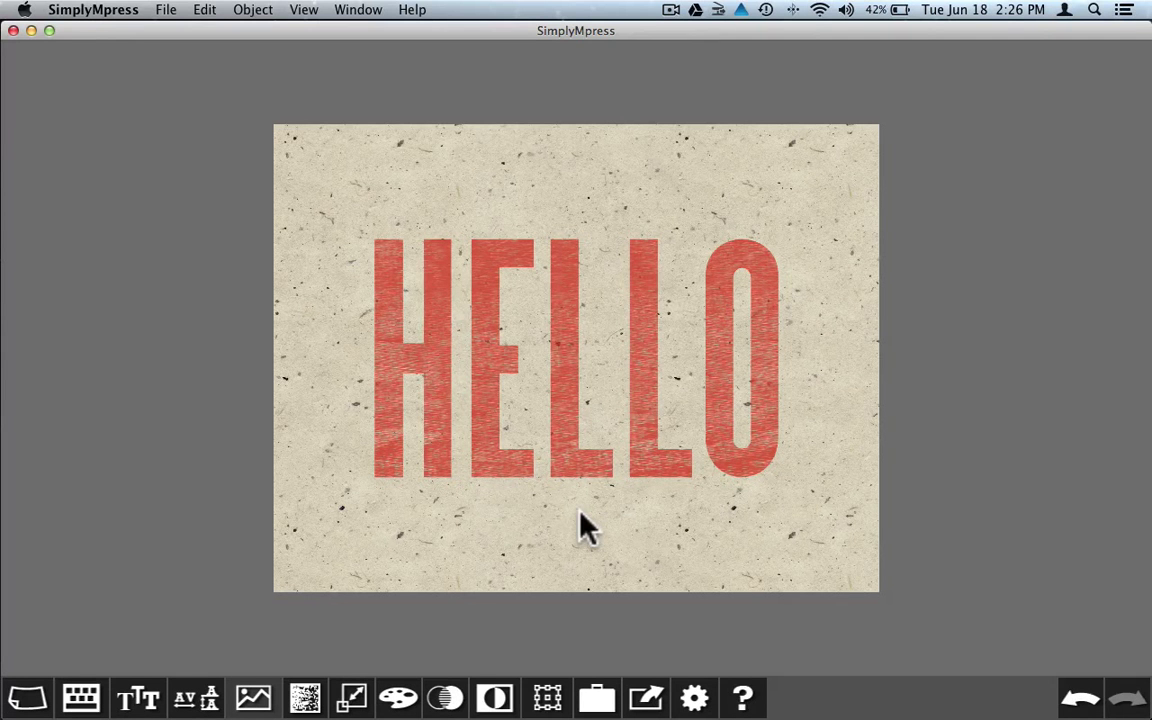
- Enter full screen mode and bring up the pop-up commands on the empty area beside the page
click(304, 10)
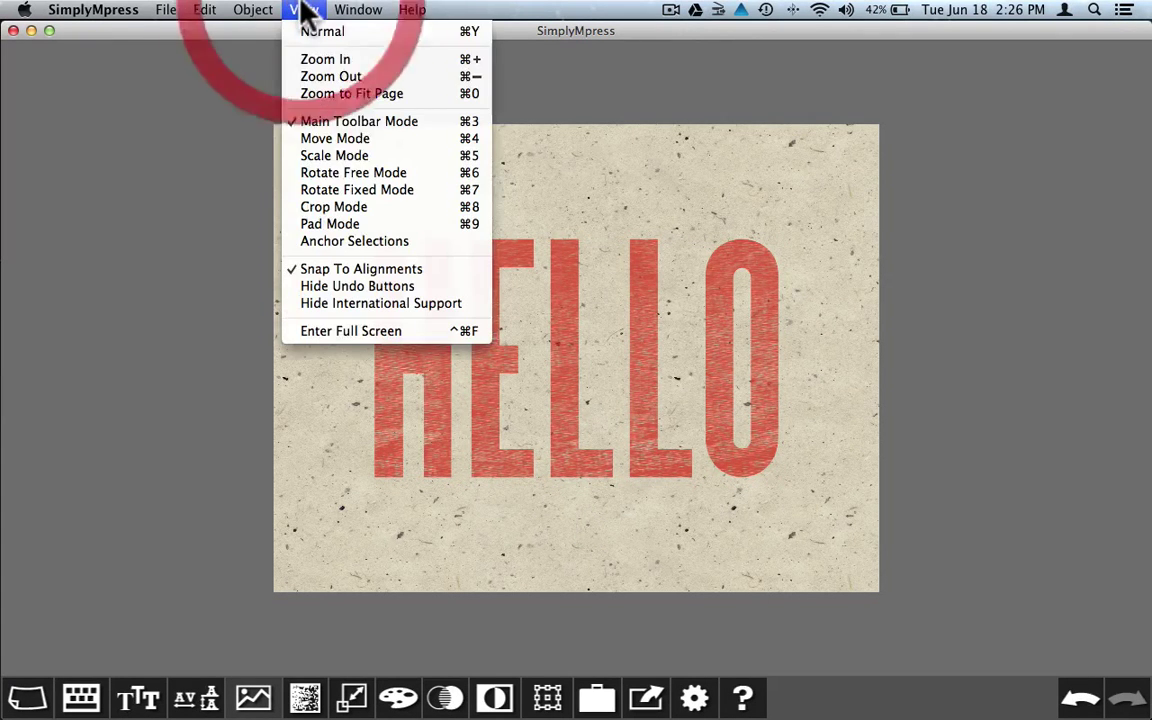
click(346, 328)
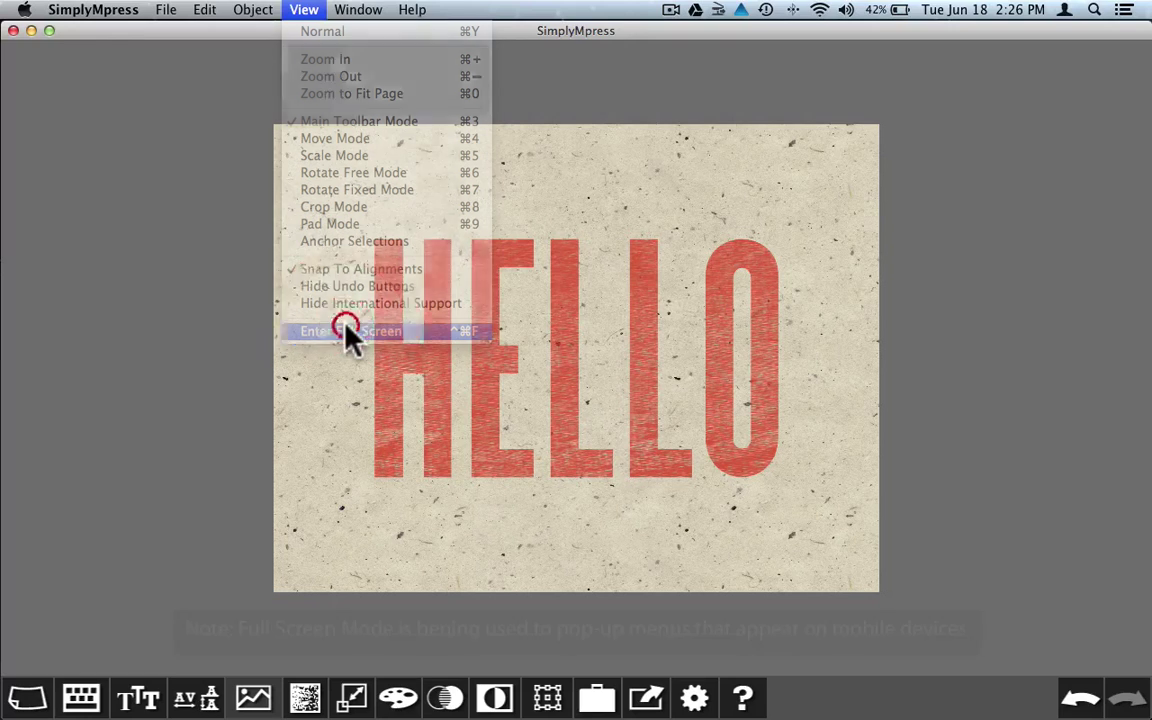
click(151, 517)
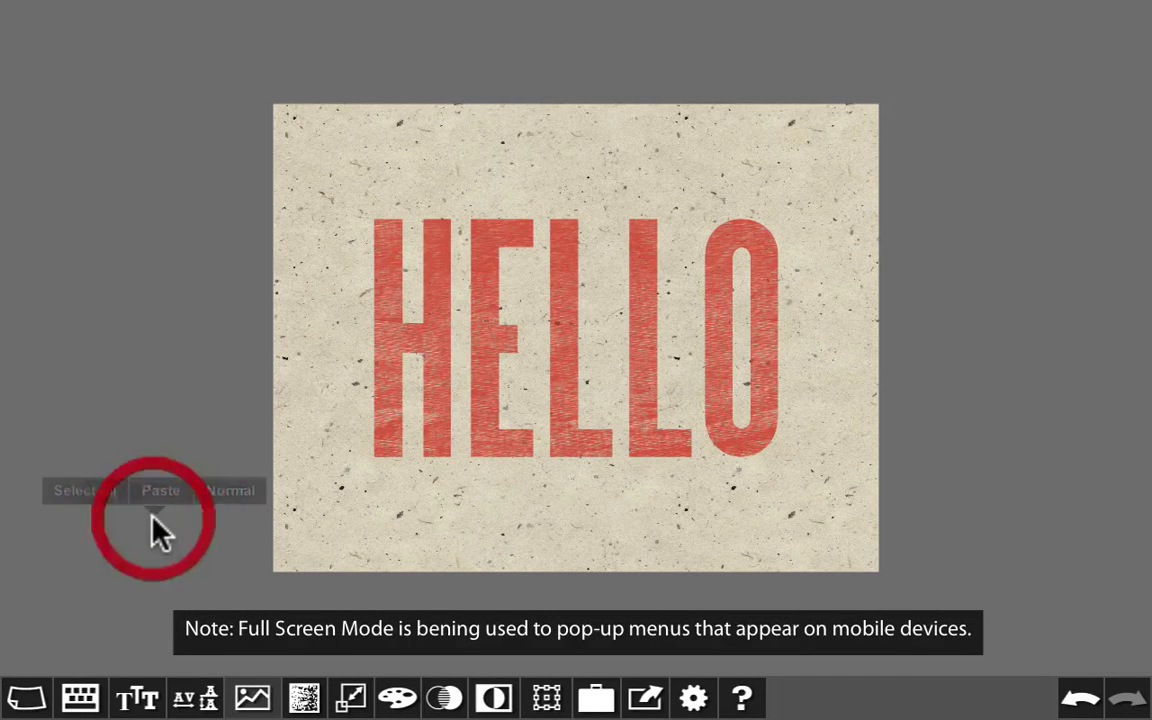
- Delete the HELLO text and clean the page
click(479, 401)
key(Delete)
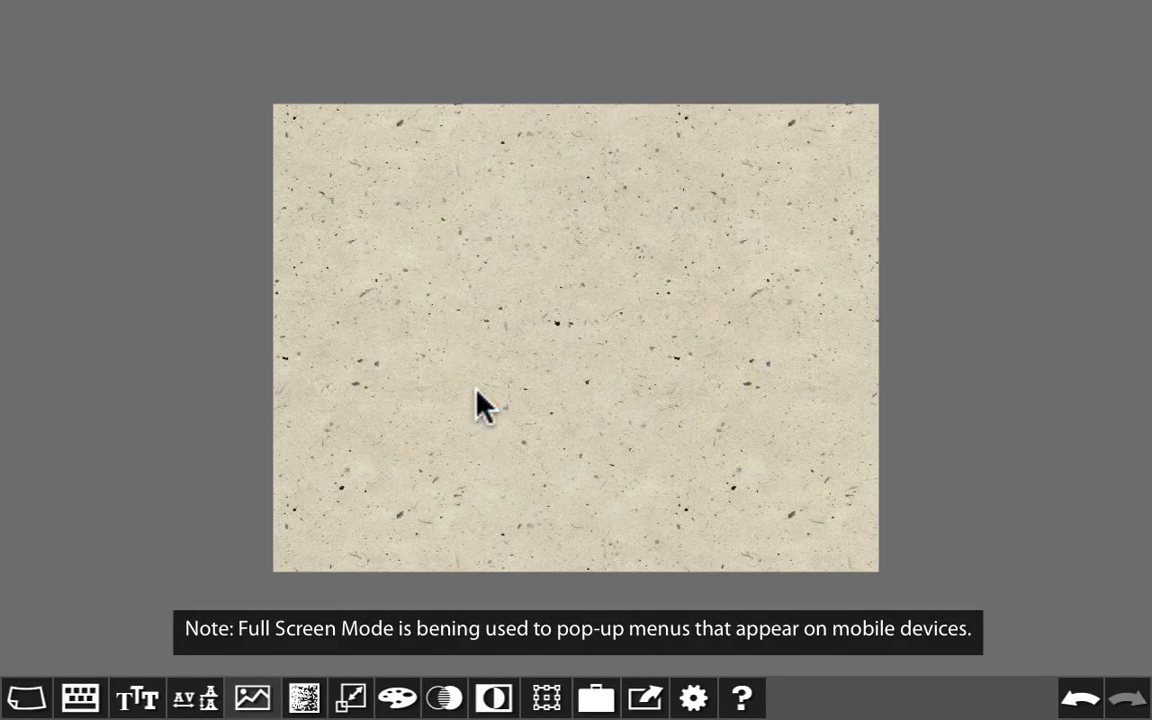
click(40, 703)
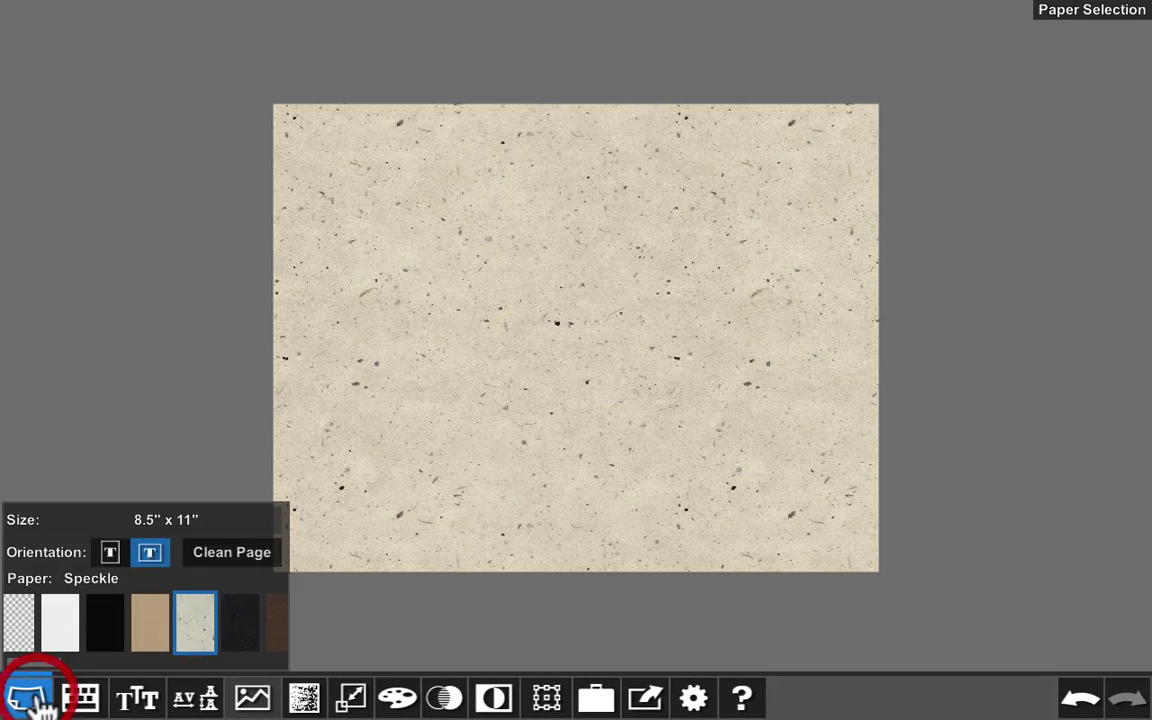
click(238, 556)
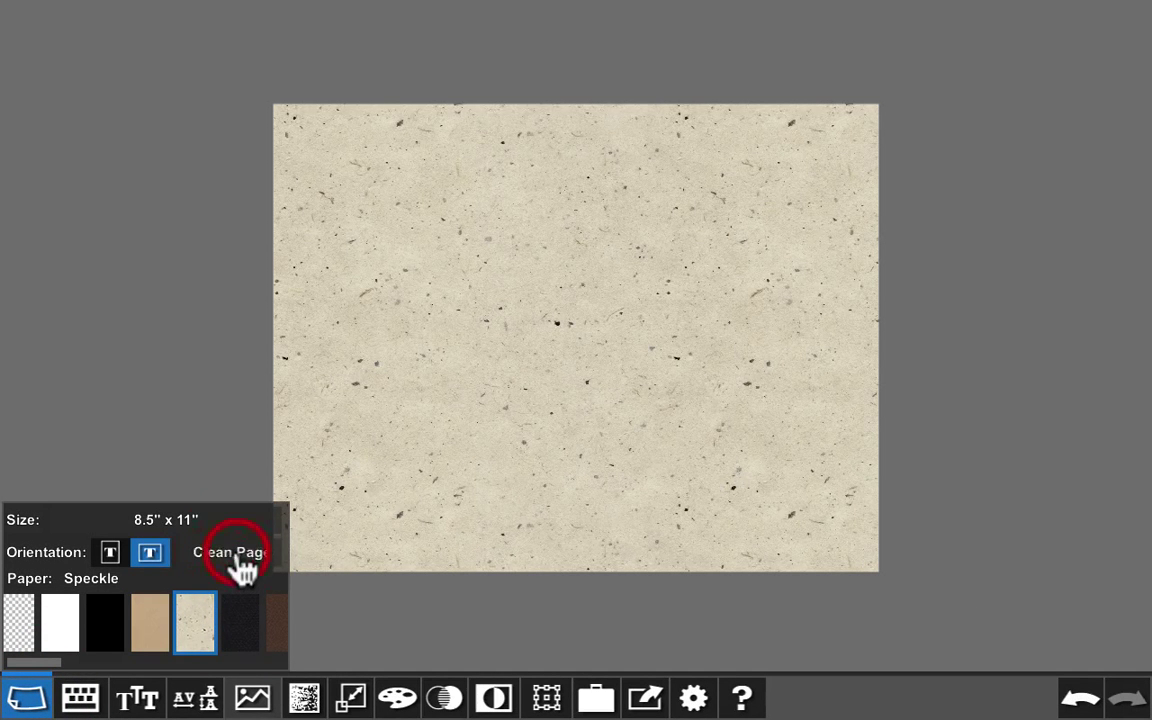
- Try the Tobacco Flannel paper on the page and switch back to Speckle
drag(34, 663, 160, 668)
click(21, 630)
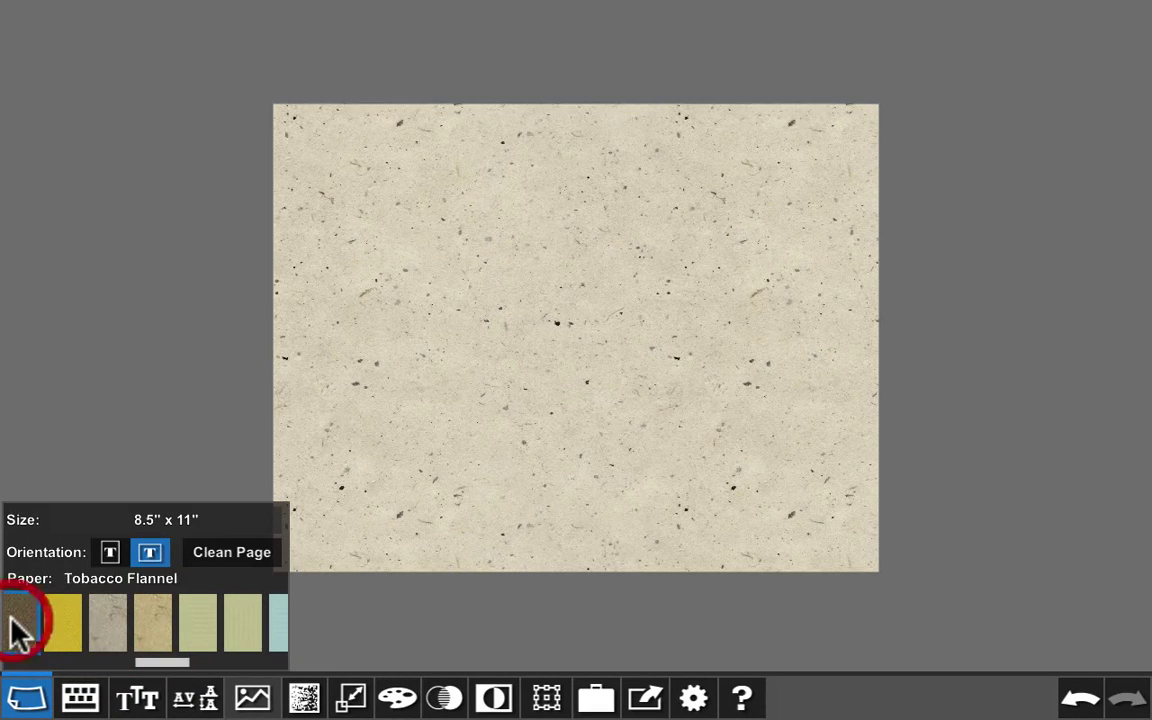
drag(160, 668, 57, 674)
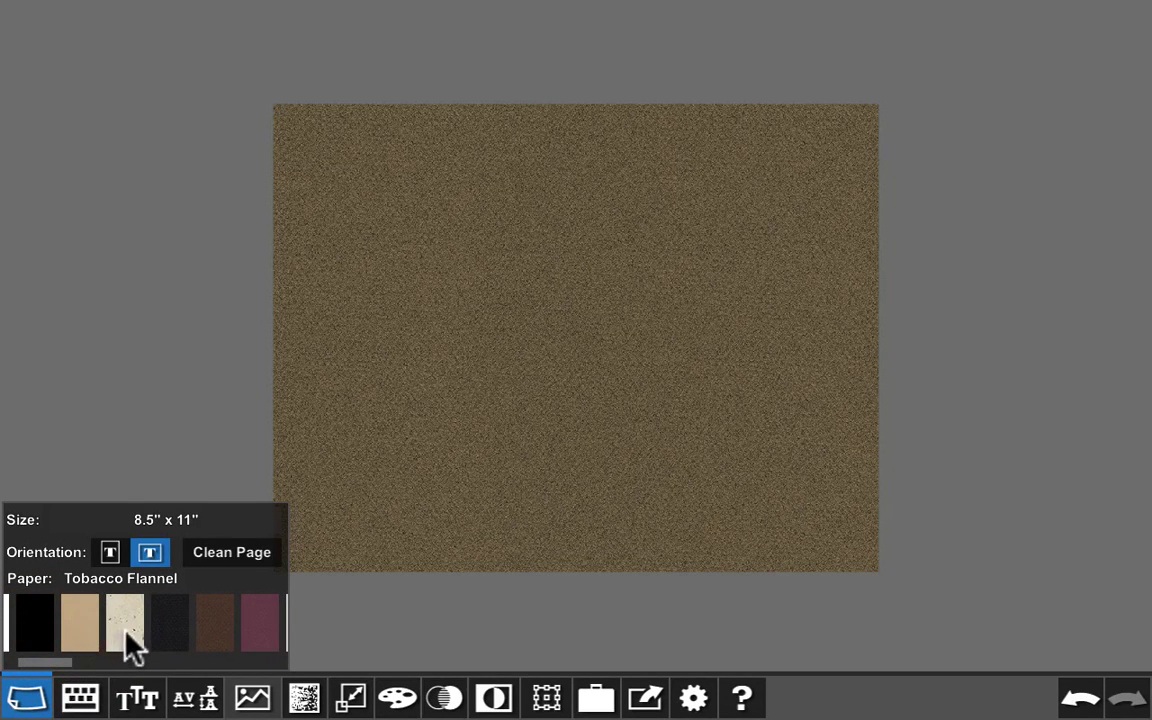
click(129, 645)
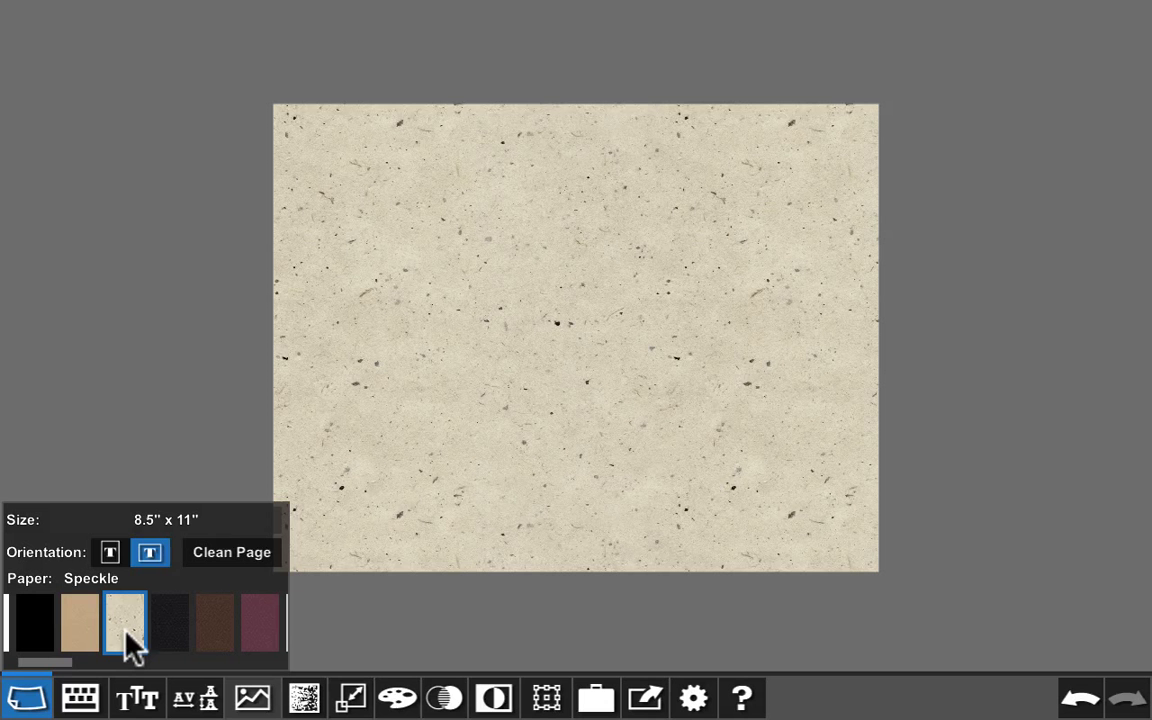
- Set the page size to 5" x 7" and close the paper settings
click(172, 522)
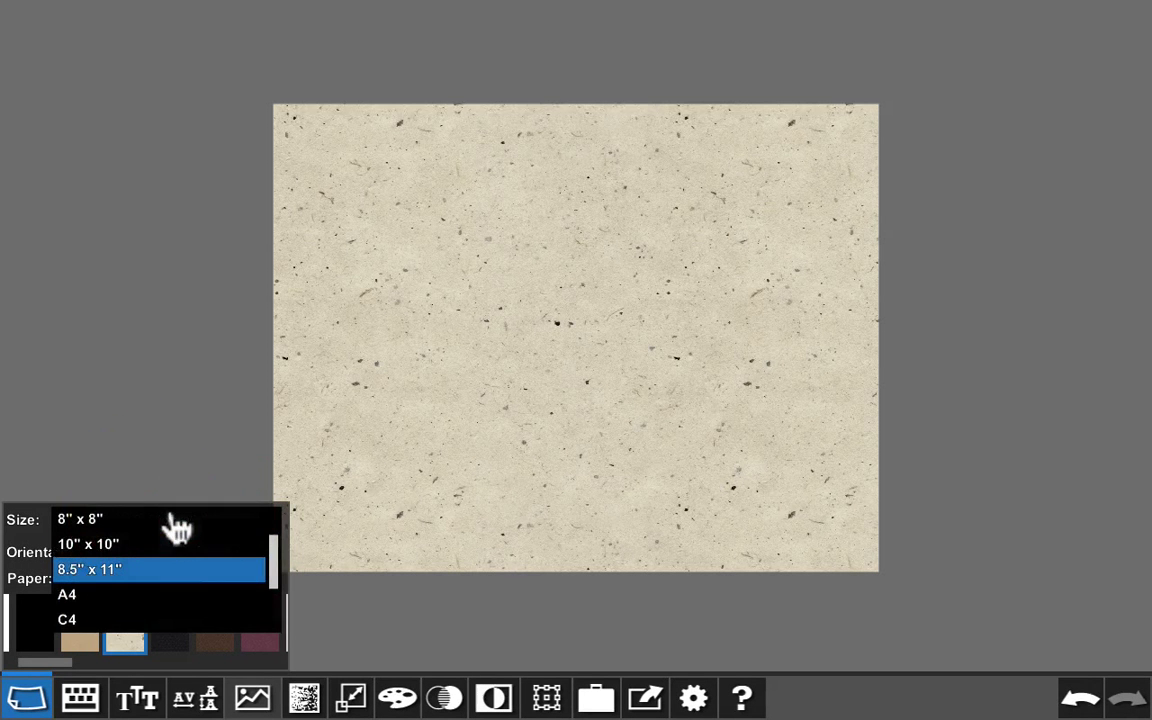
drag(274, 566, 272, 522)
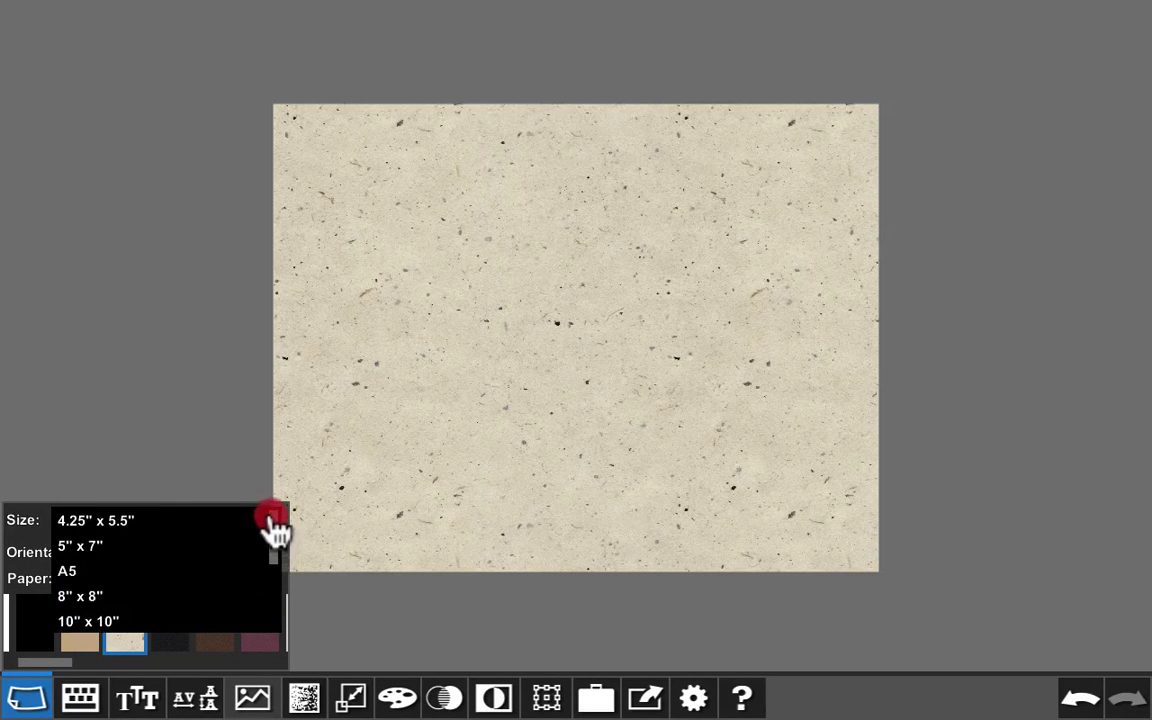
click(78, 548)
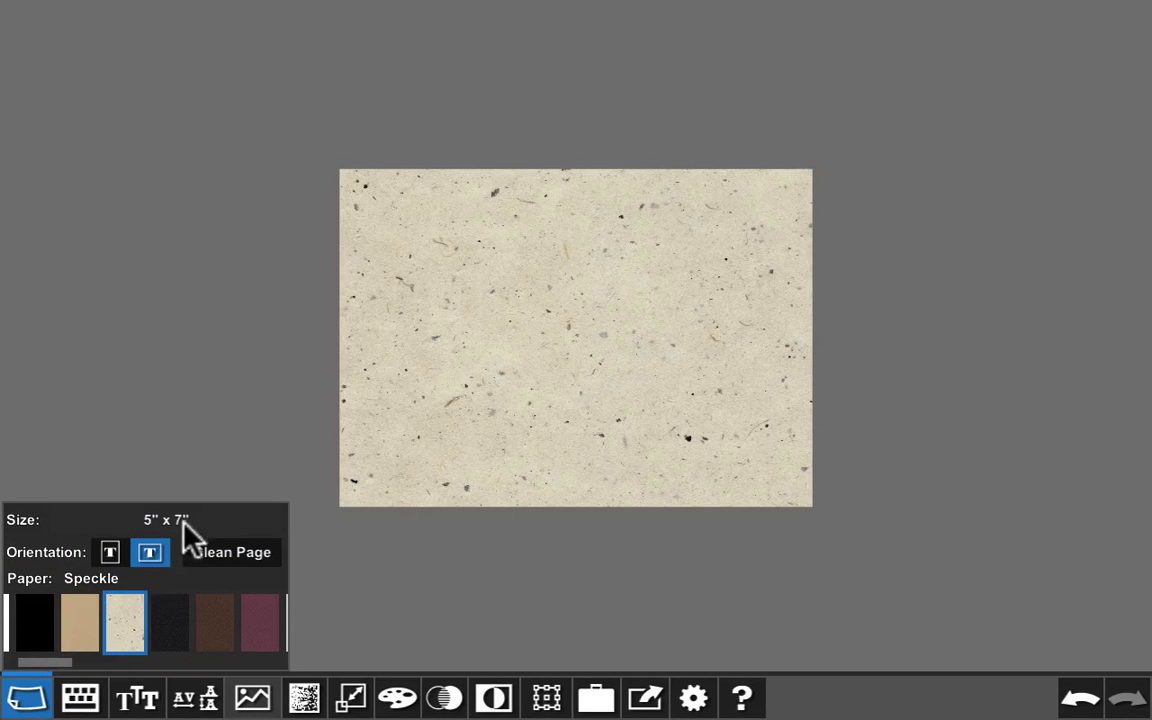
click(620, 428)
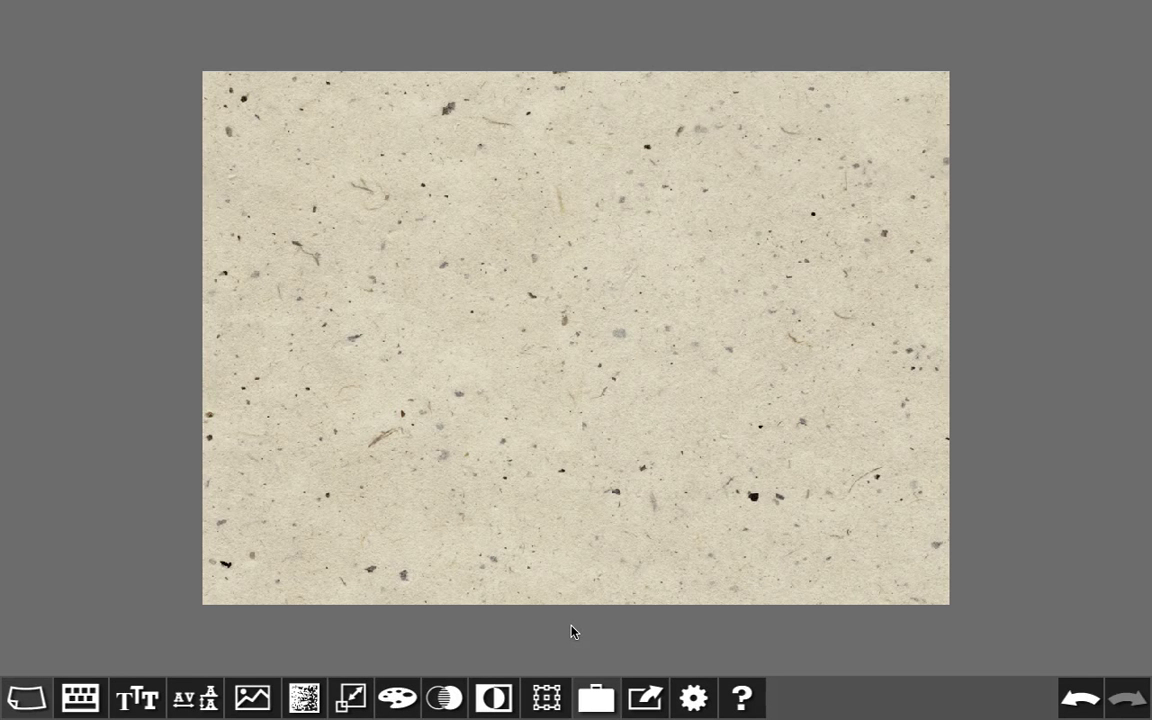
- Add the blank Speckle page to the Experiments folder in the portfolio and return to the folder list
click(593, 697)
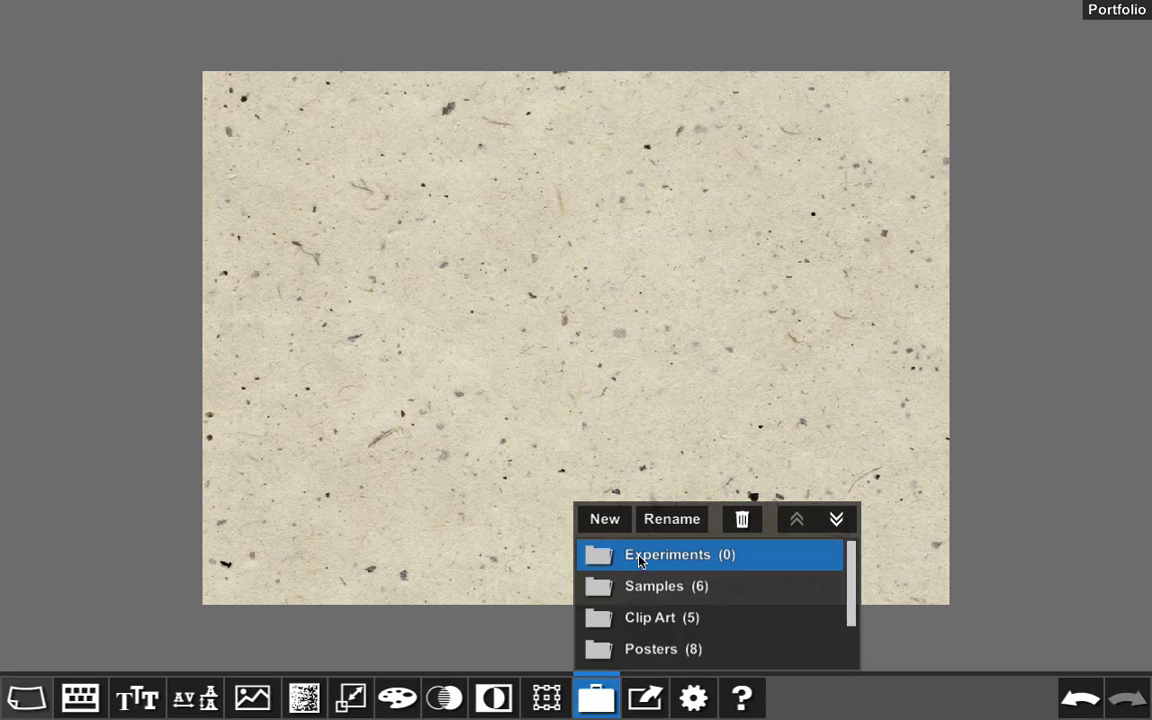
click(640, 558)
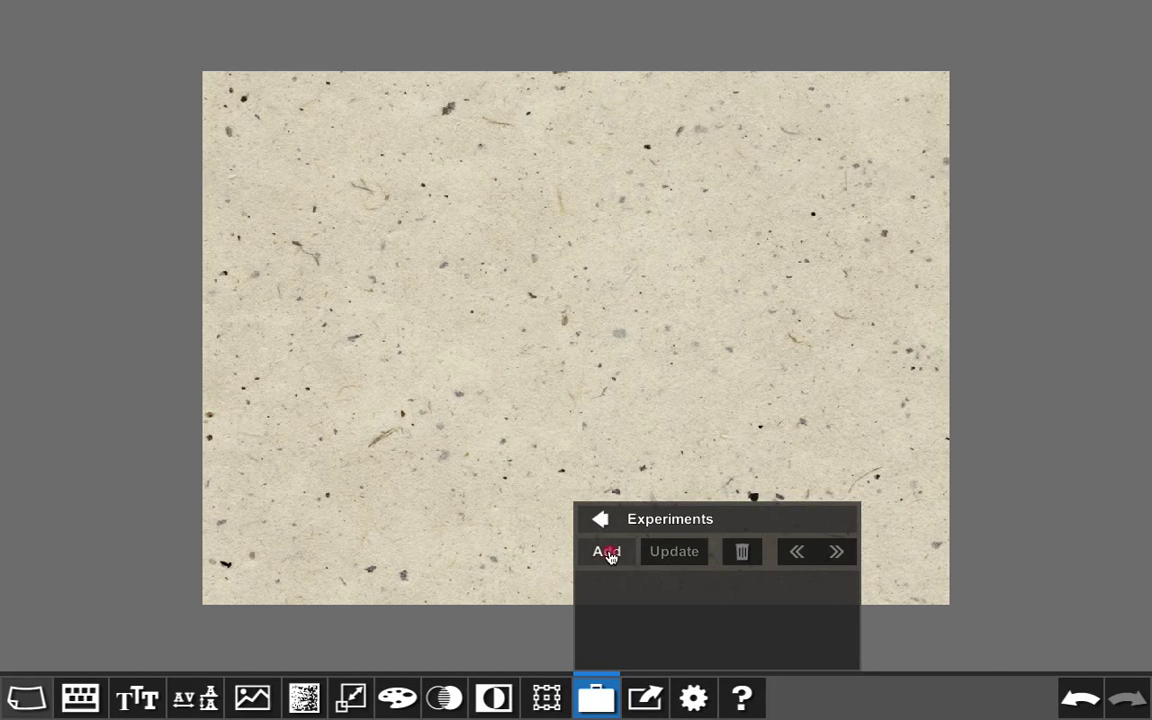
click(609, 553)
click(602, 521)
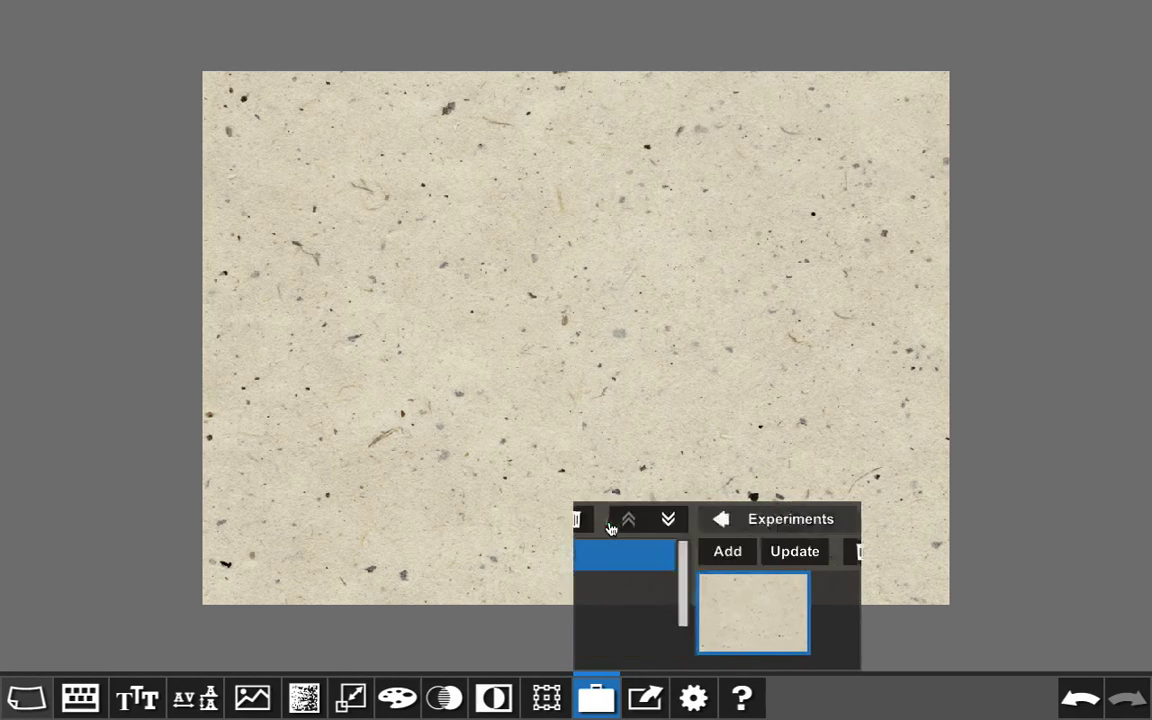
- Load the Clip Art composition containing the star border, eye and sunburst
click(619, 619)
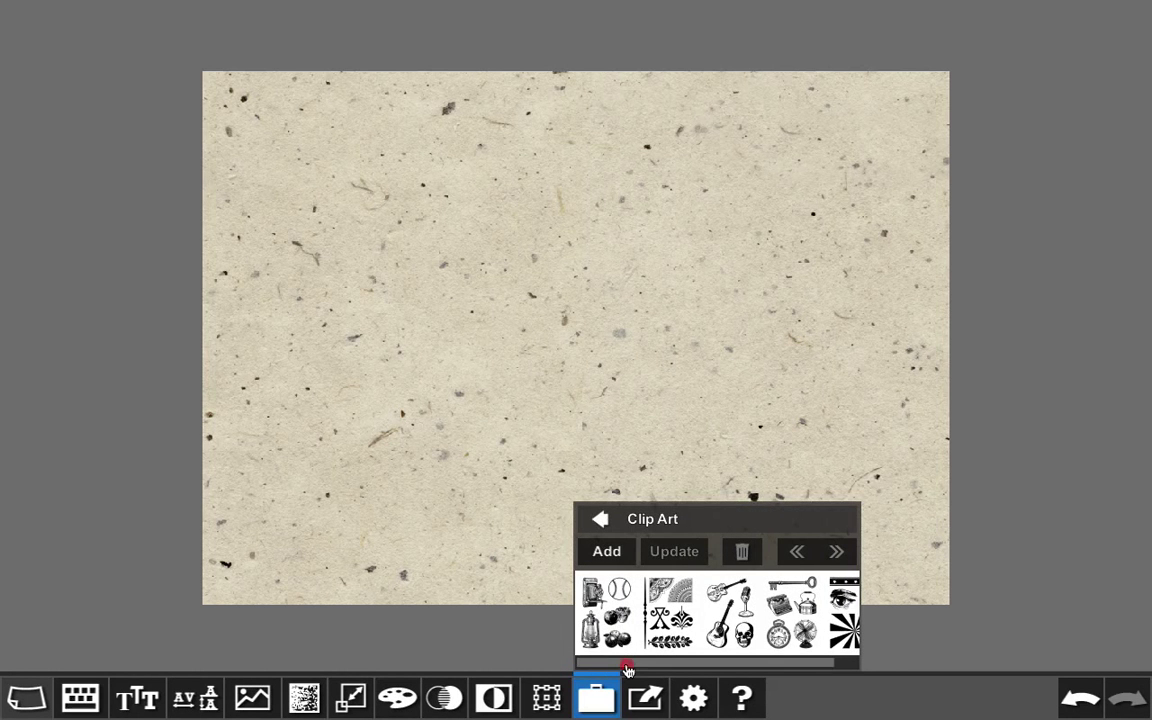
drag(627, 669, 678, 669)
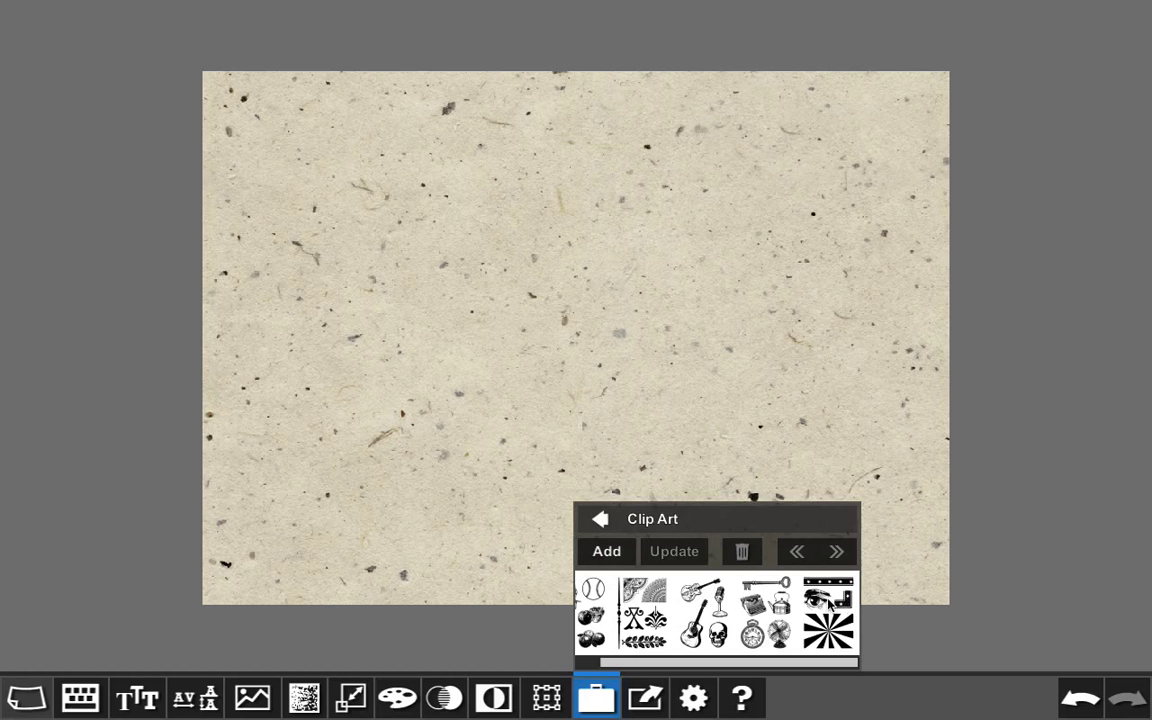
click(828, 600)
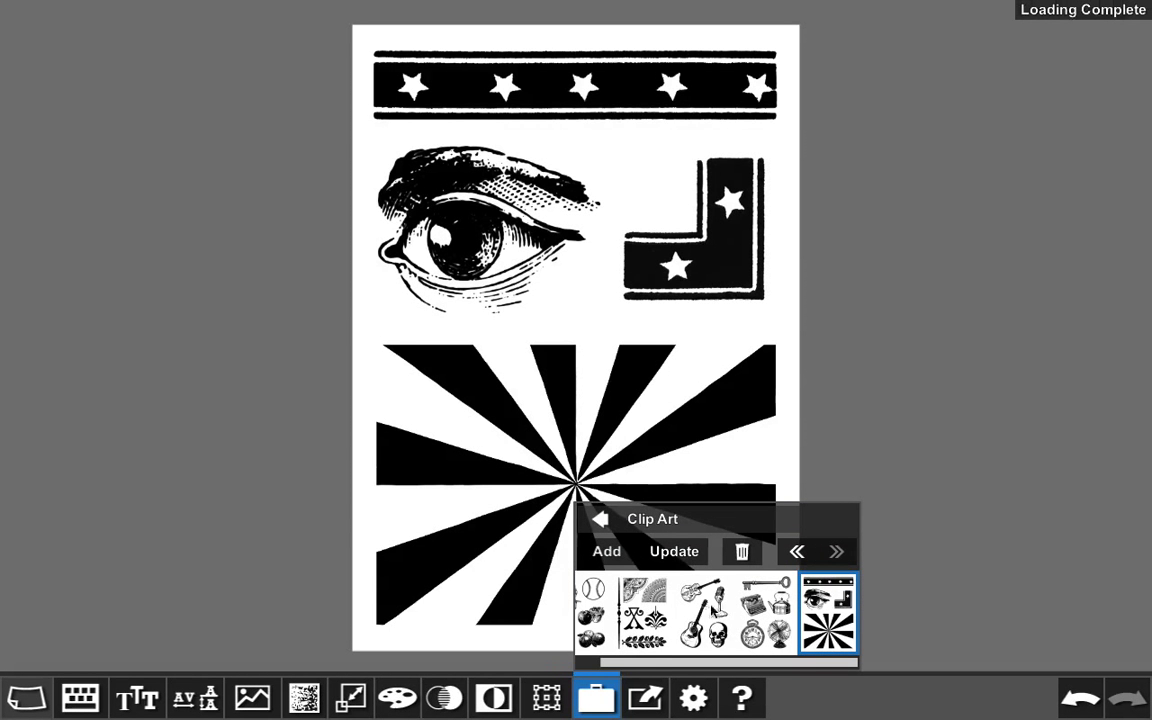
- Copy the horizontal star border above the eye illustration
click(557, 172)
click(563, 94)
click(564, 97)
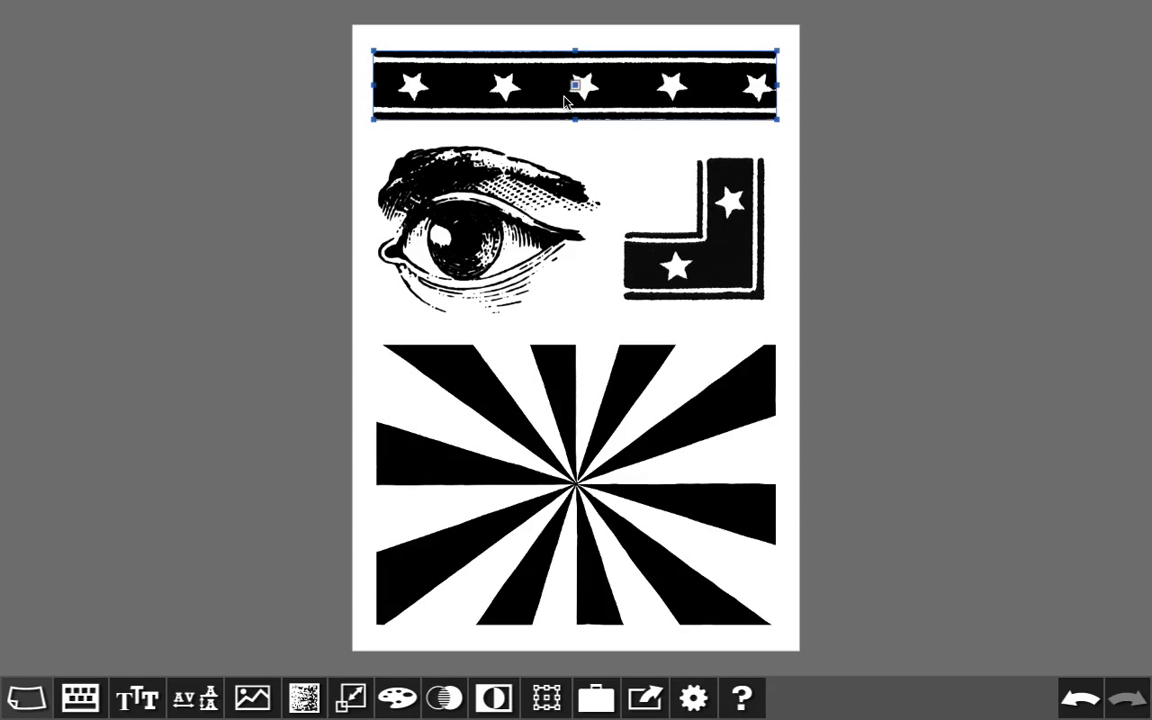
click(541, 25)
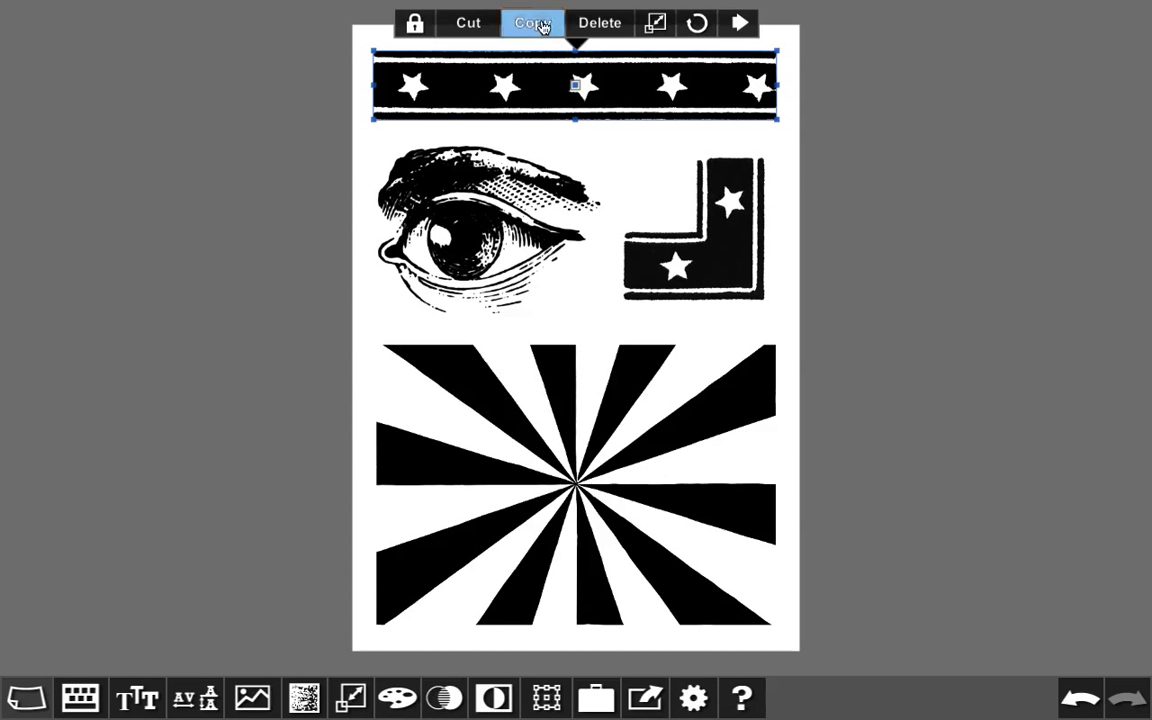
- Load the blank Speckle page from the Experiments folder of the portfolio and close the portfolio
click(590, 695)
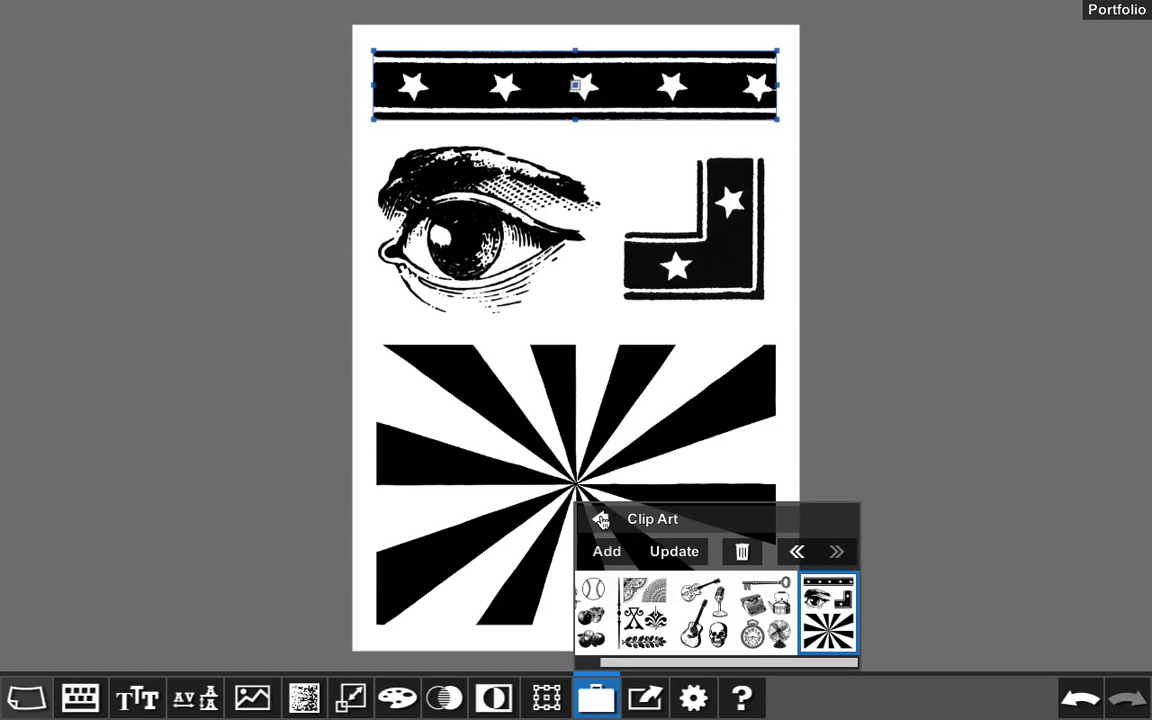
click(601, 519)
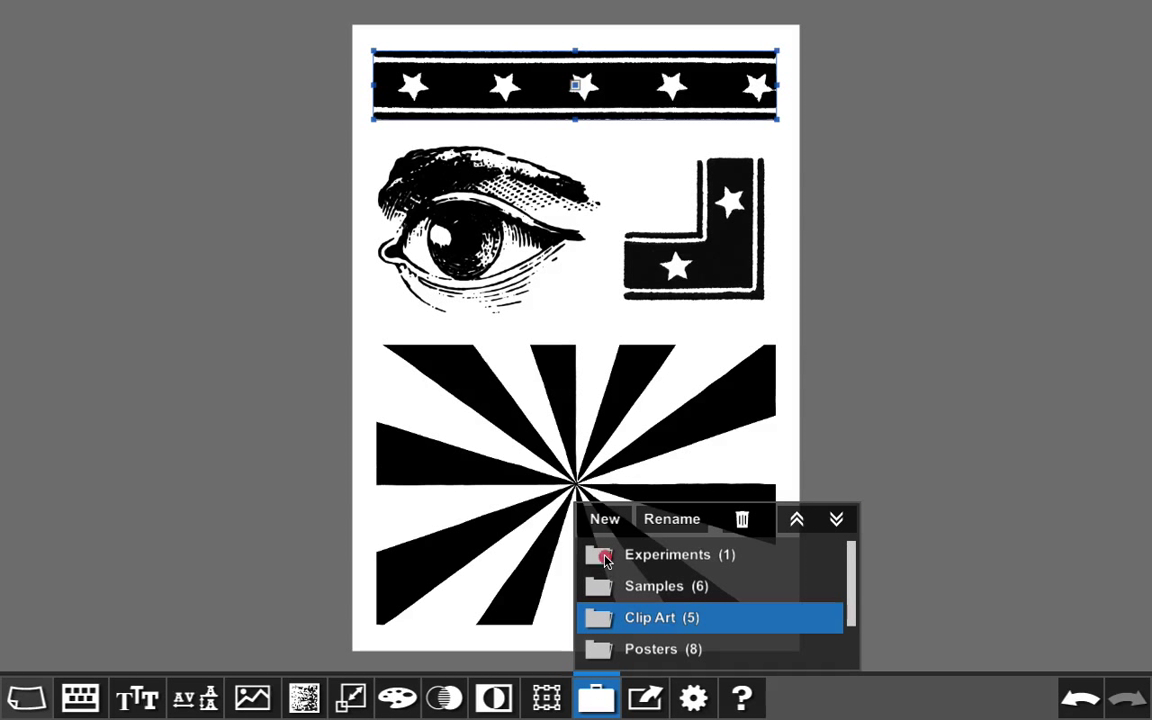
click(604, 556)
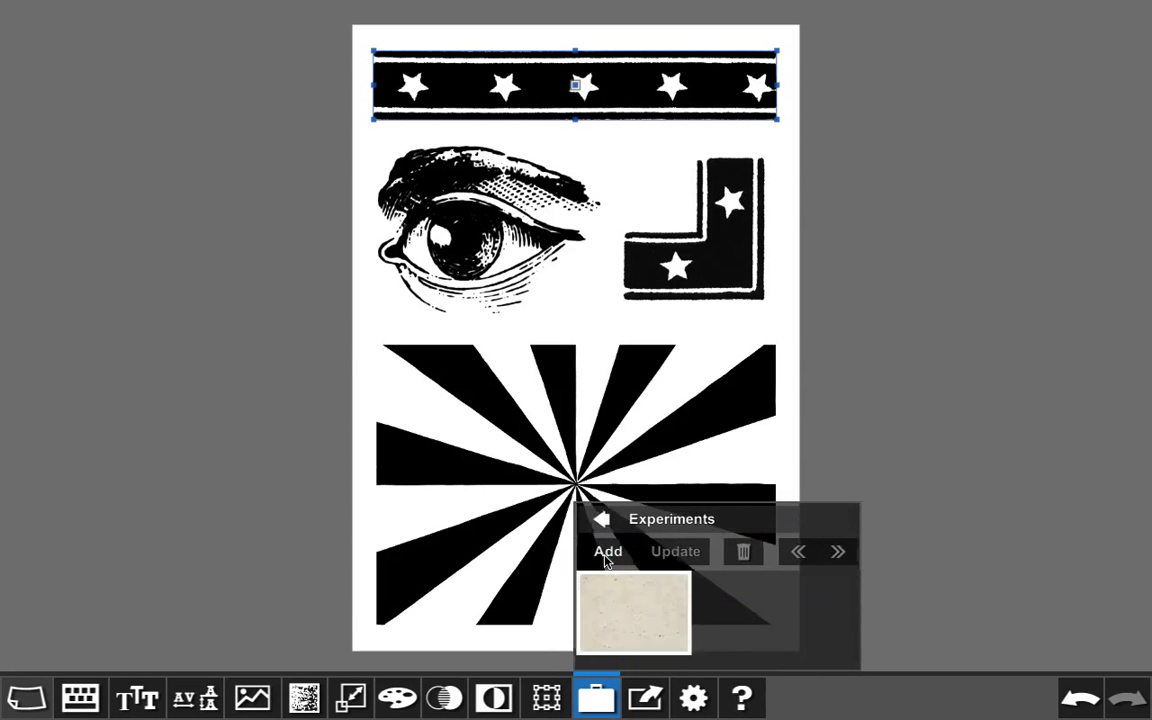
click(611, 608)
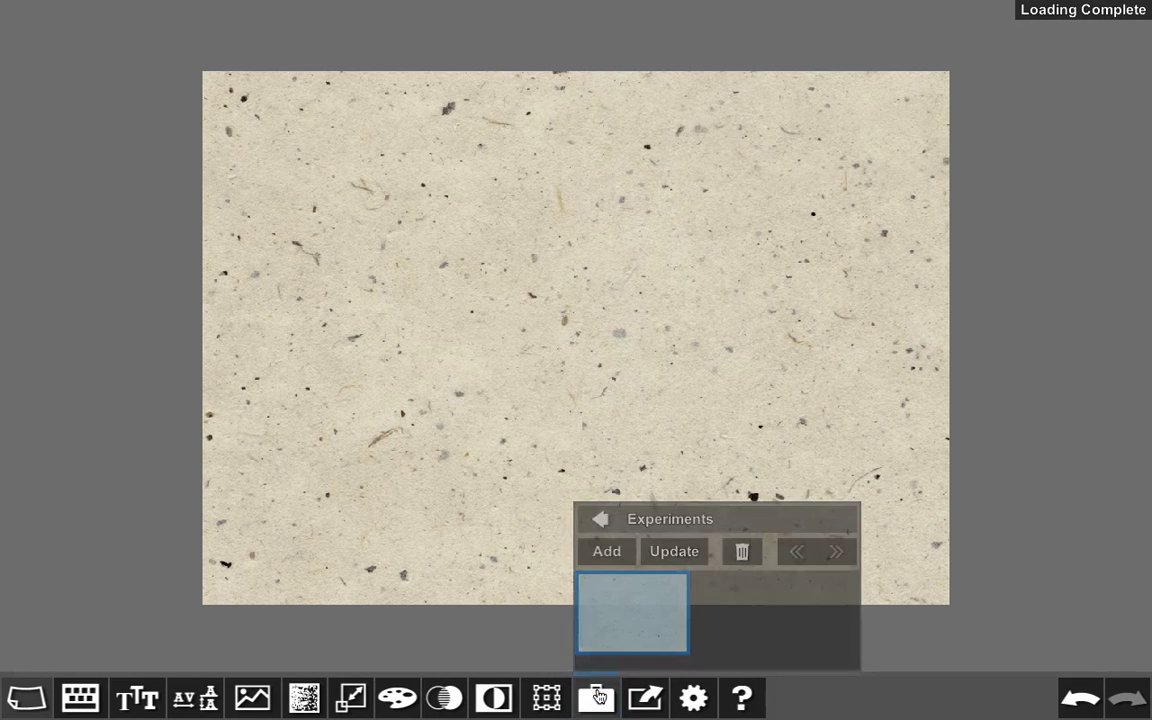
click(598, 697)
- Paste the copied star border onto the blank Speckle page
click(588, 343)
click(590, 310)
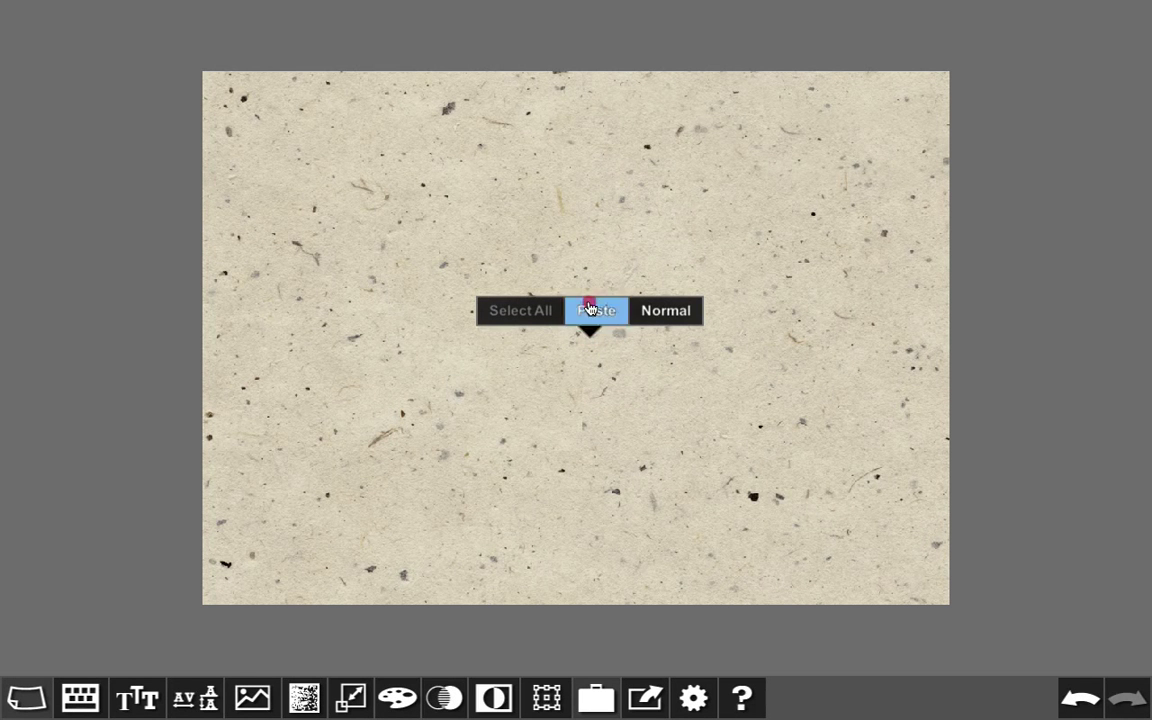
click(575, 623)
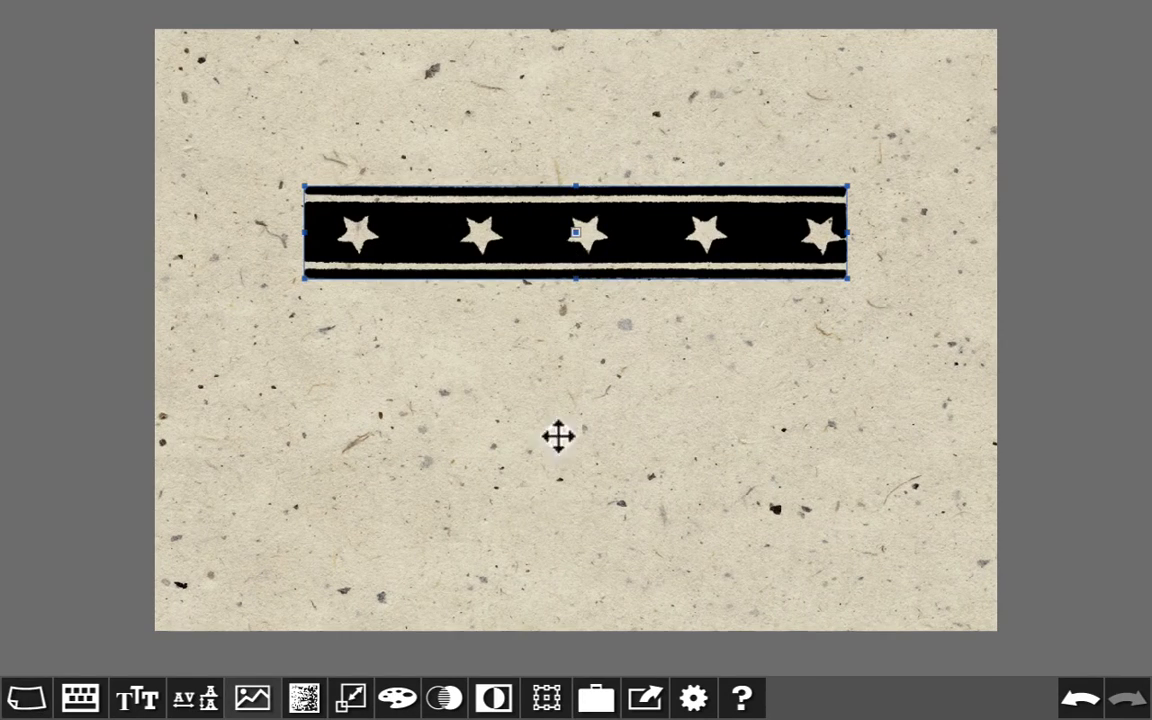
- Scale the star border to 56% and move it across the page's top edge so only its lower stripes remain on the page
click(350, 697)
drag(360, 652, 383, 650)
drag(507, 273, 527, 68)
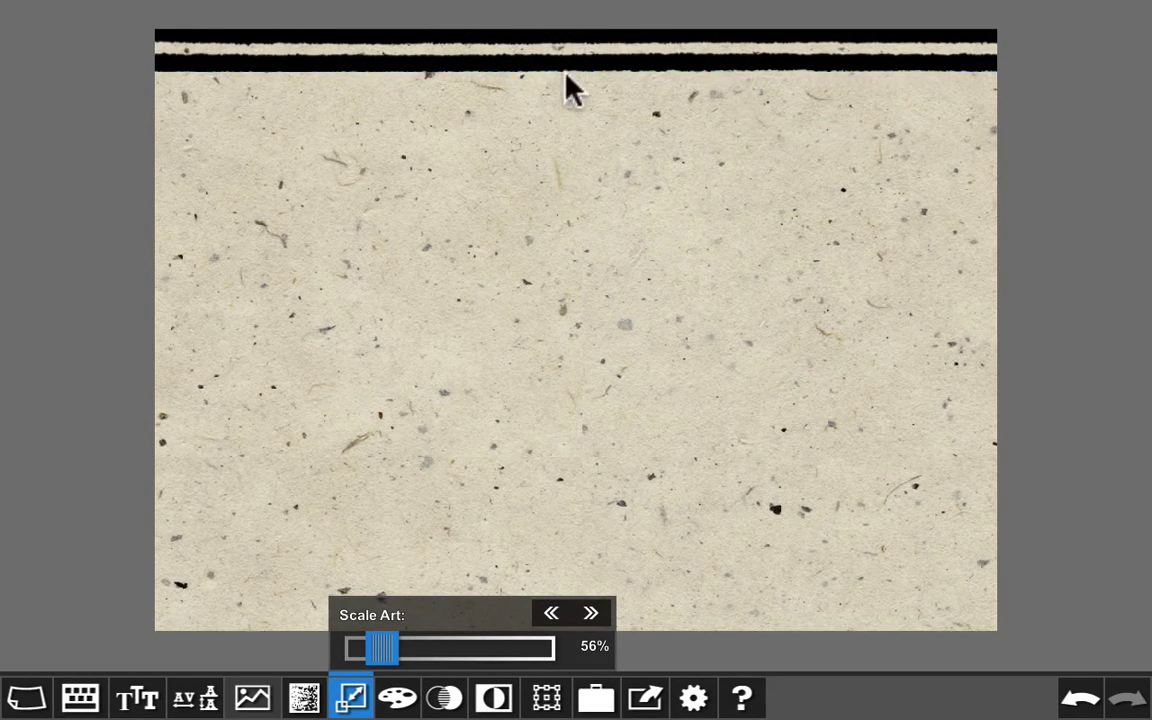
- Duplicate the top border and place the copy along the page's bottom edge, at about x 263 pt, y 383 pt
click(563, 68)
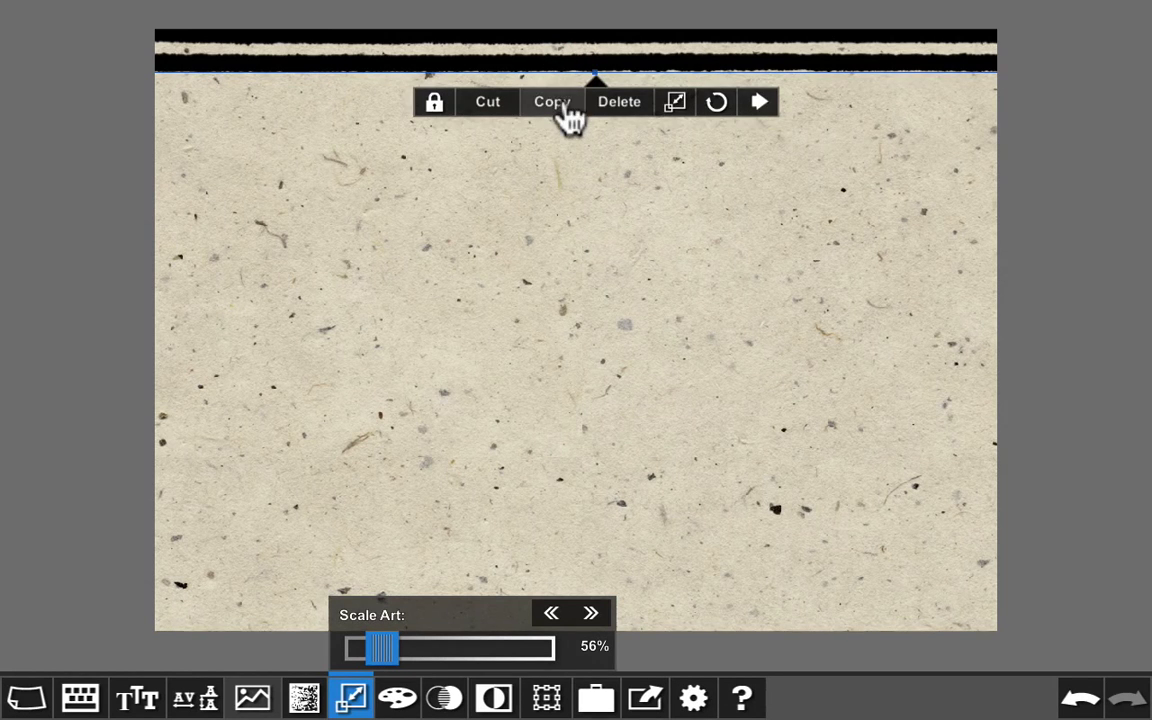
click(563, 104)
click(578, 368)
click(577, 300)
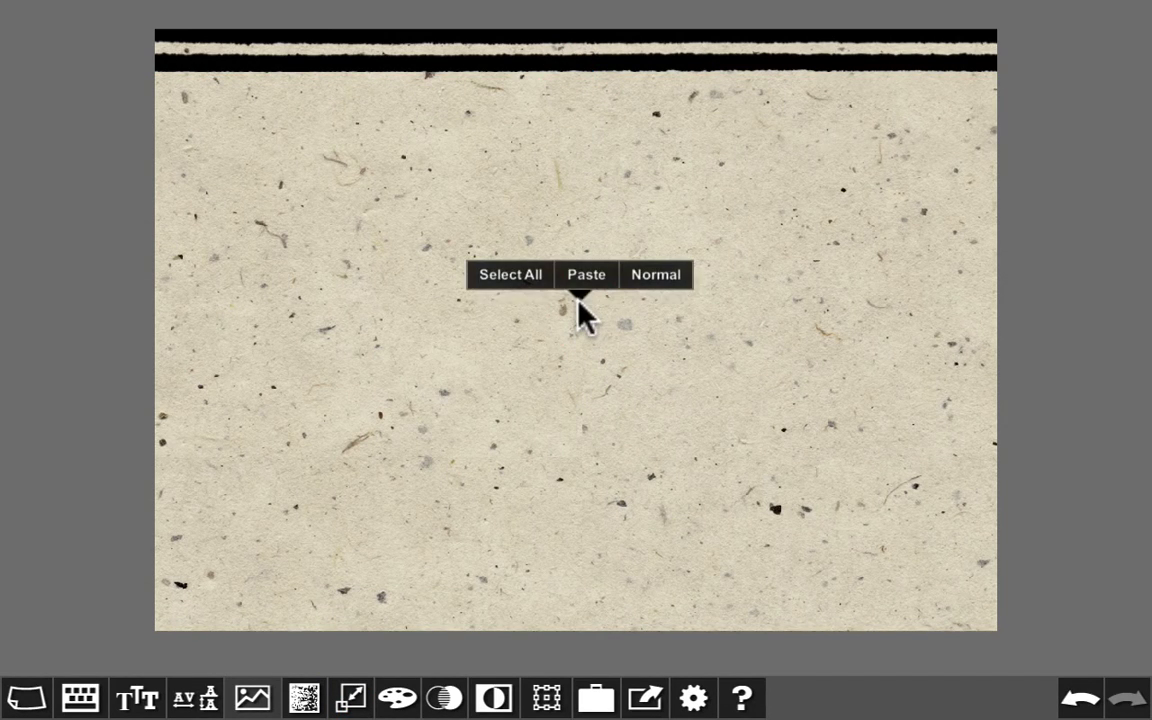
click(584, 274)
drag(553, 226, 567, 607)
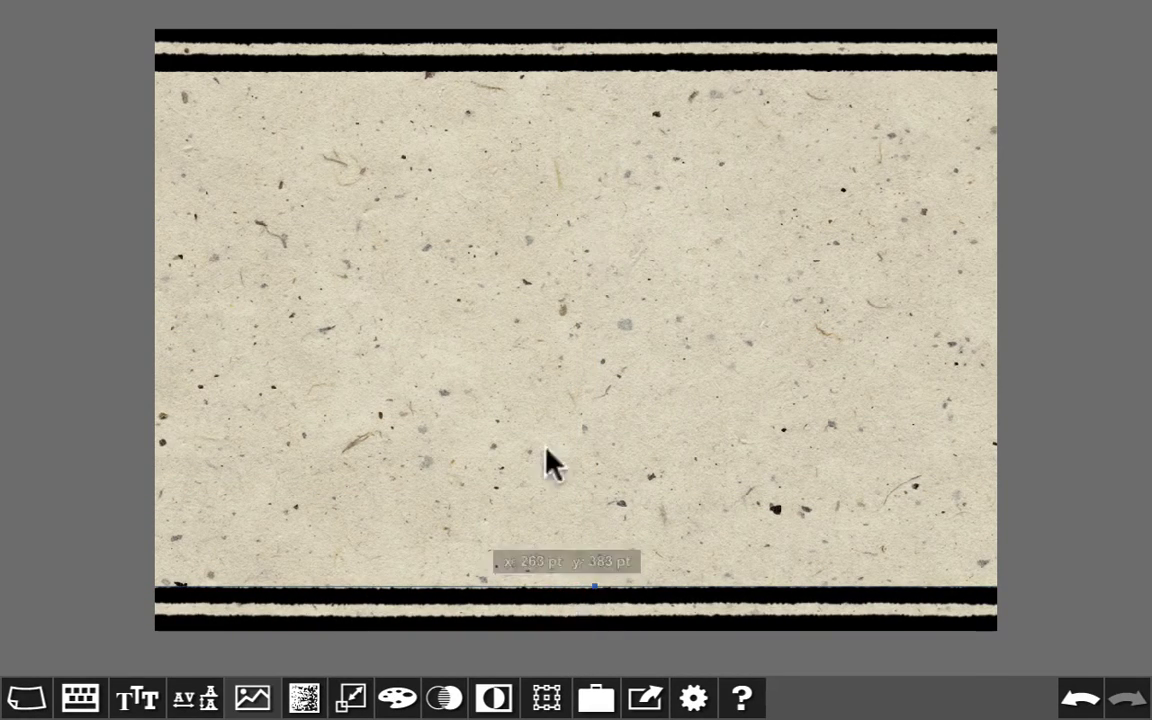
- Select both borders and recolor them with the maroon swatch, followed by the orange-red swatch
click(527, 602)
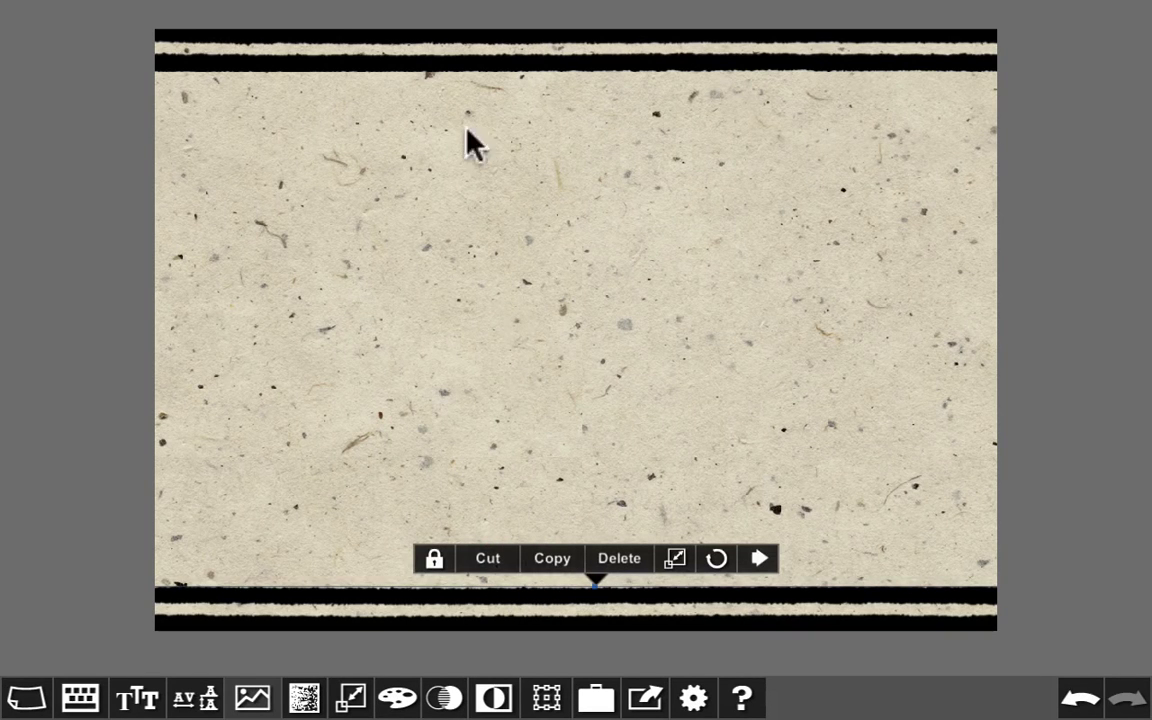
click(465, 58)
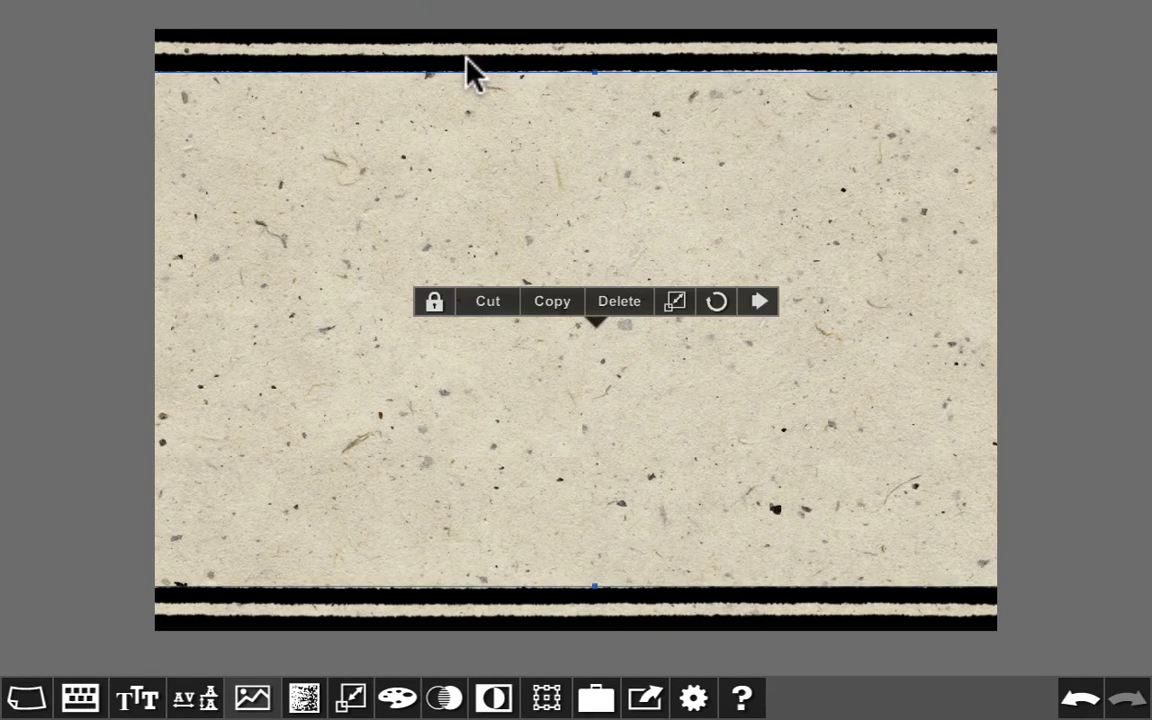
click(397, 697)
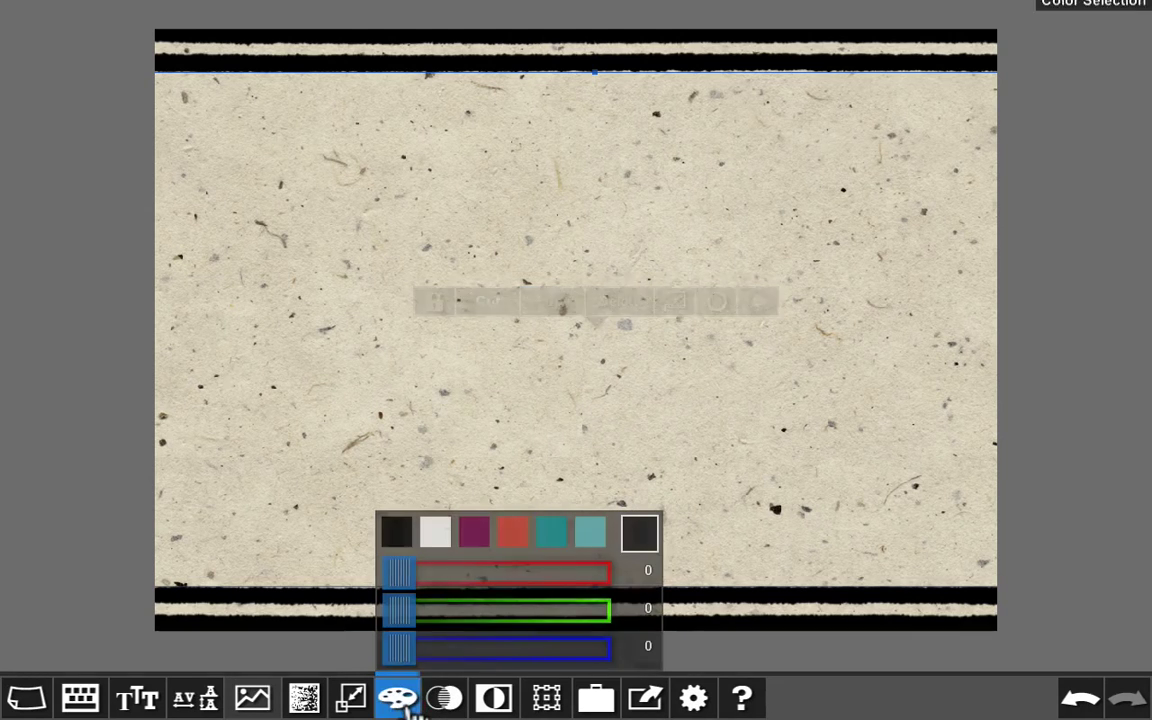
click(482, 533)
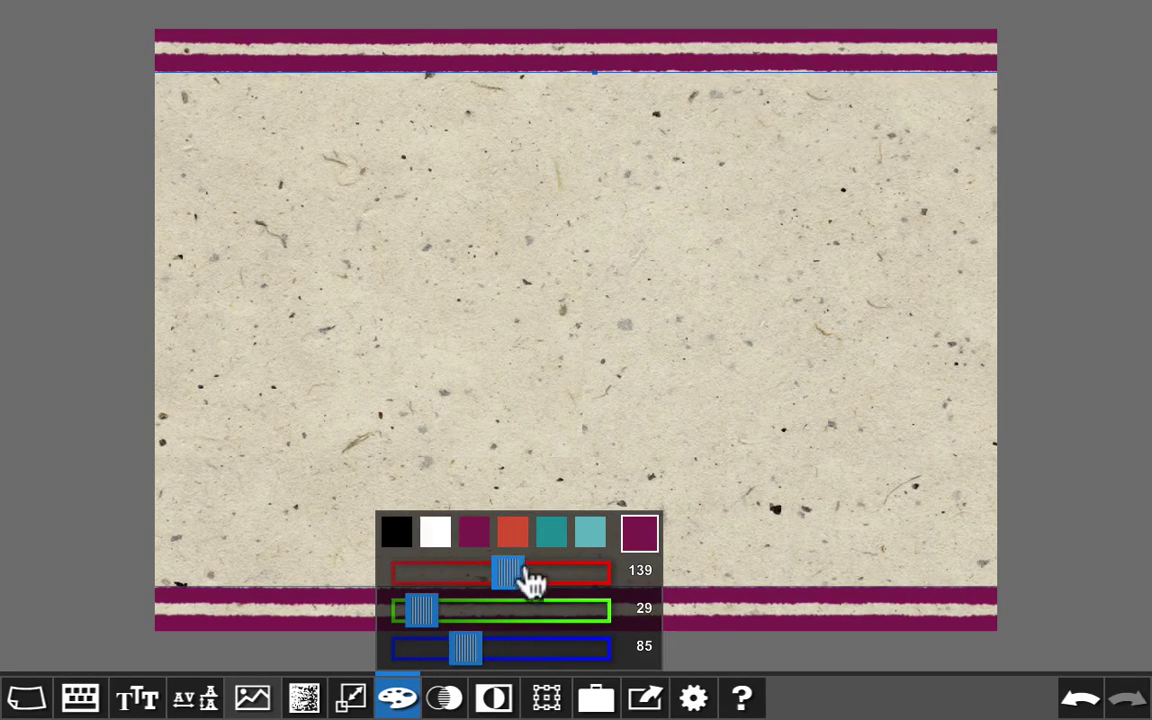
click(518, 540)
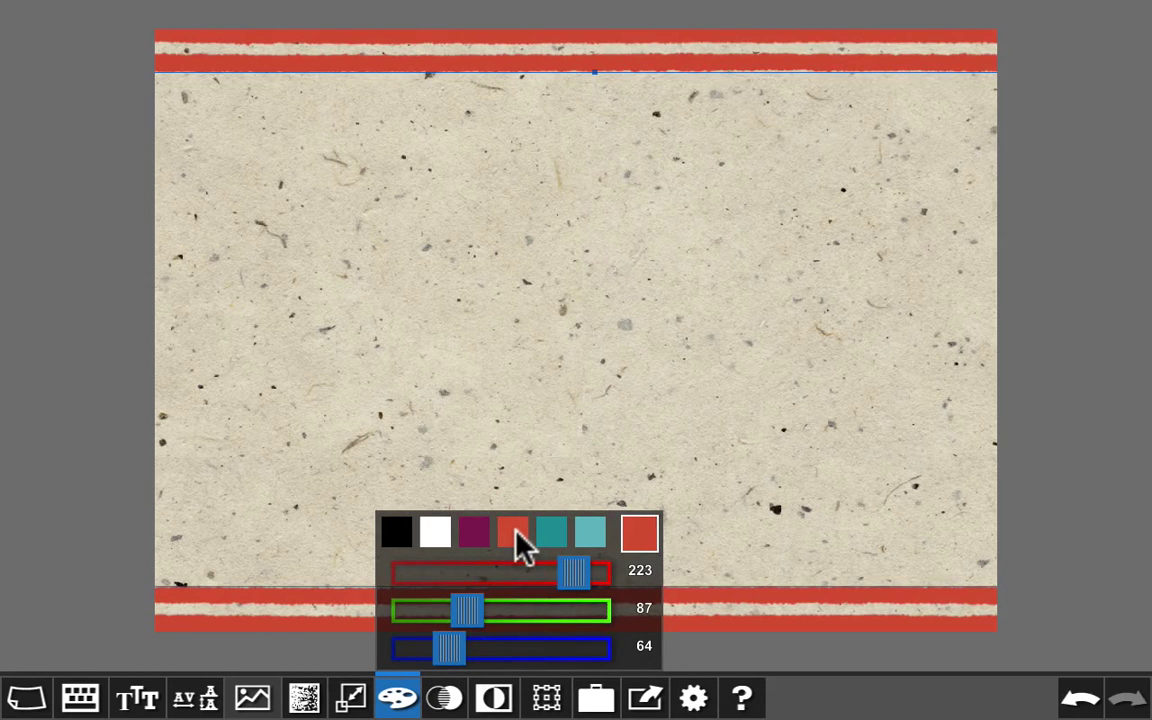
- Mix a custom purple for both borders with red 150, green 100 and blue 164
drag(577, 573, 482, 579)
drag(470, 615, 526, 617)
drag(486, 578, 633, 581)
drag(553, 617, 527, 650)
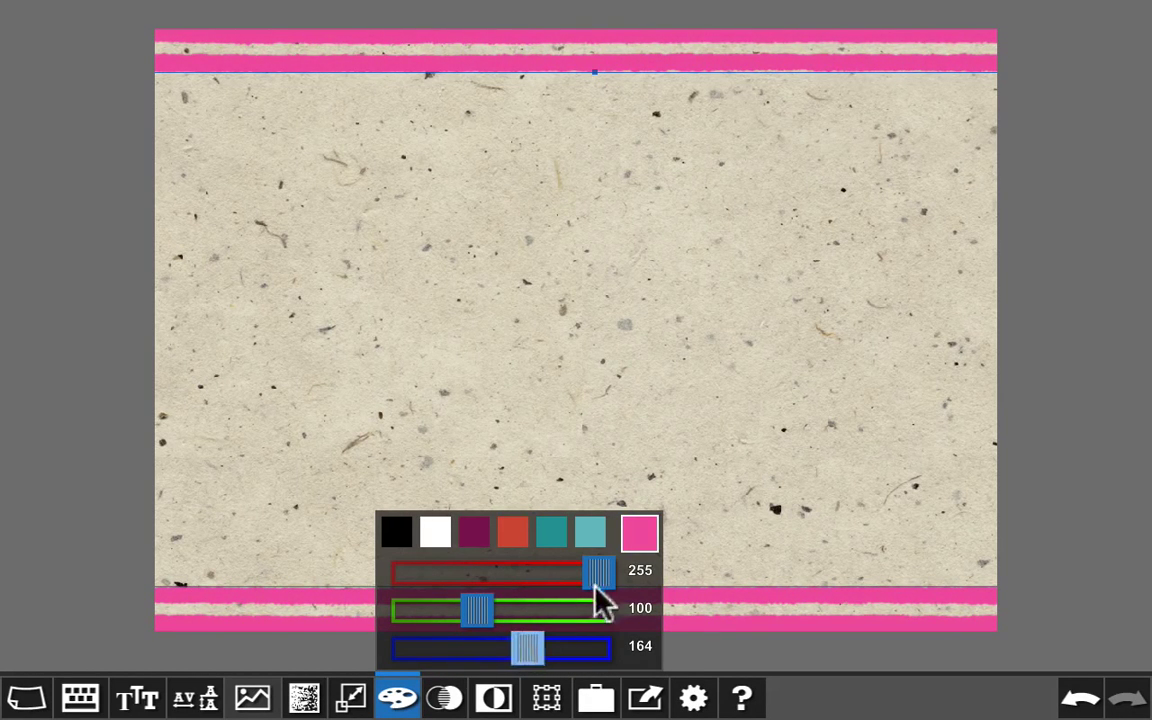
drag(585, 592, 525, 592)
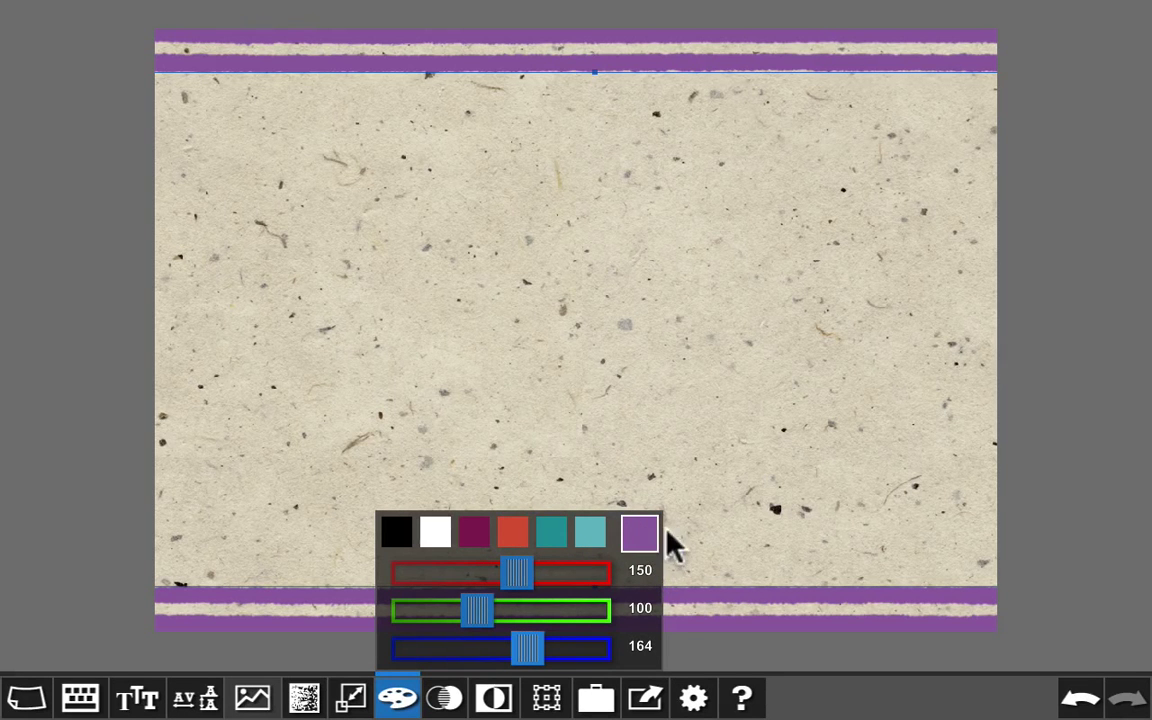
- Store the mixed purple in the palette in place of the maroon swatch
click(641, 536)
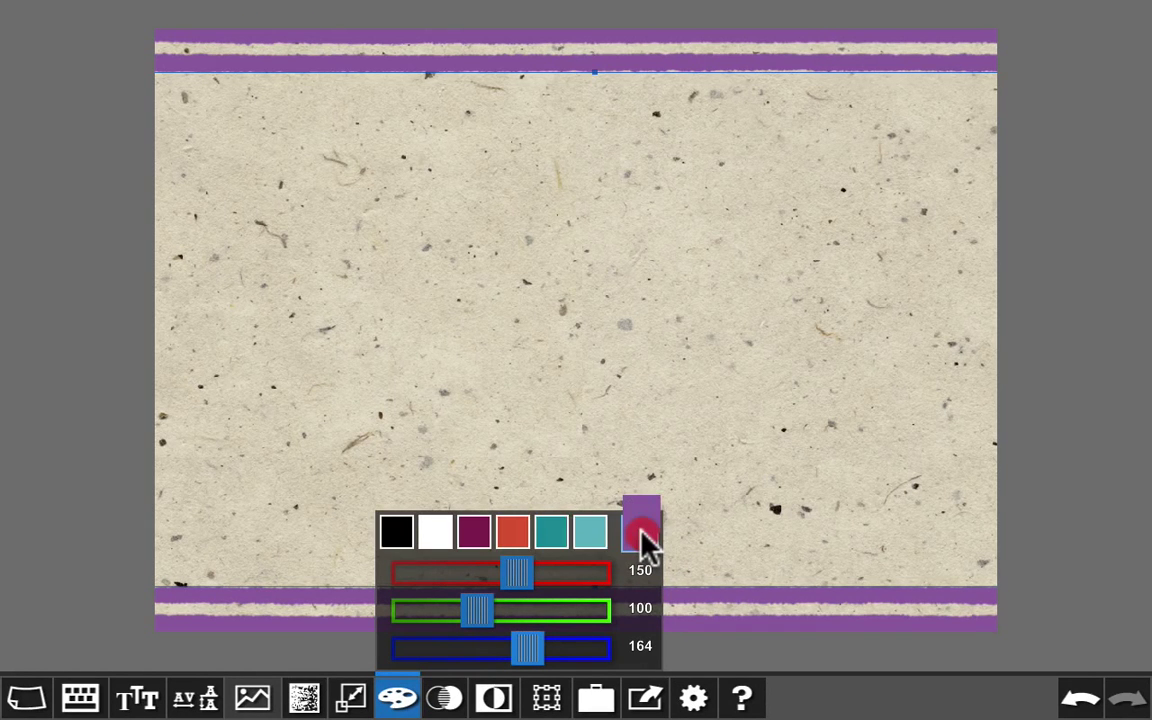
drag(637, 528, 507, 528)
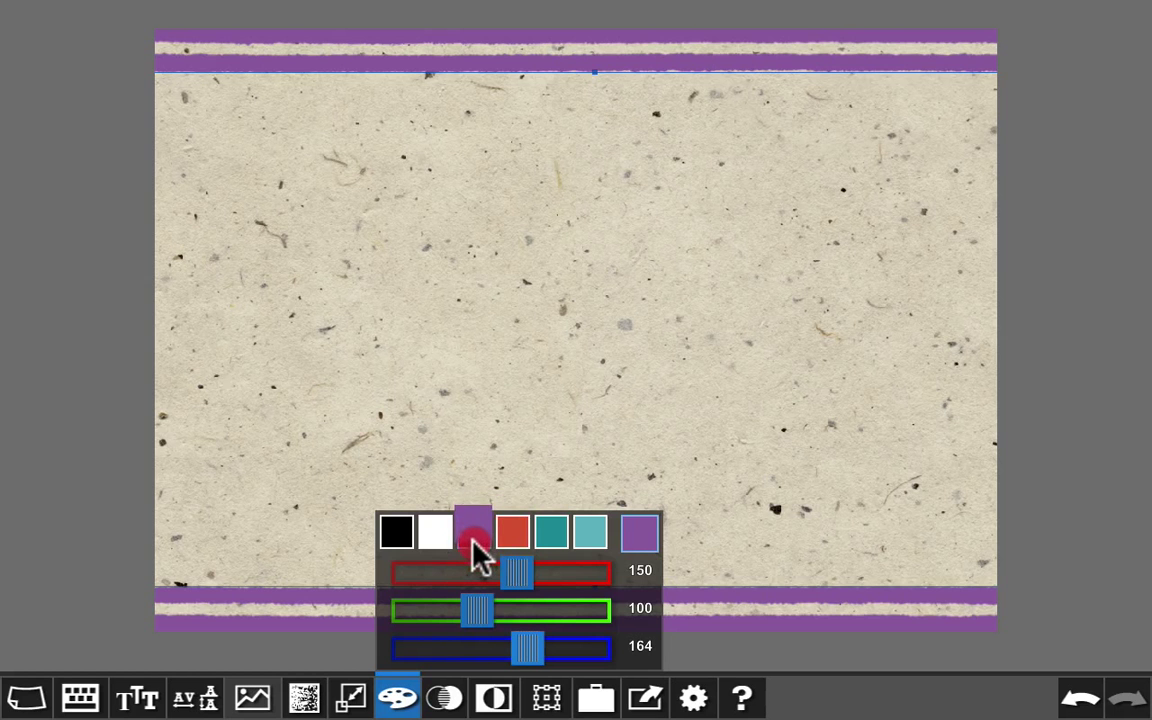
drag(472, 543, 473, 544)
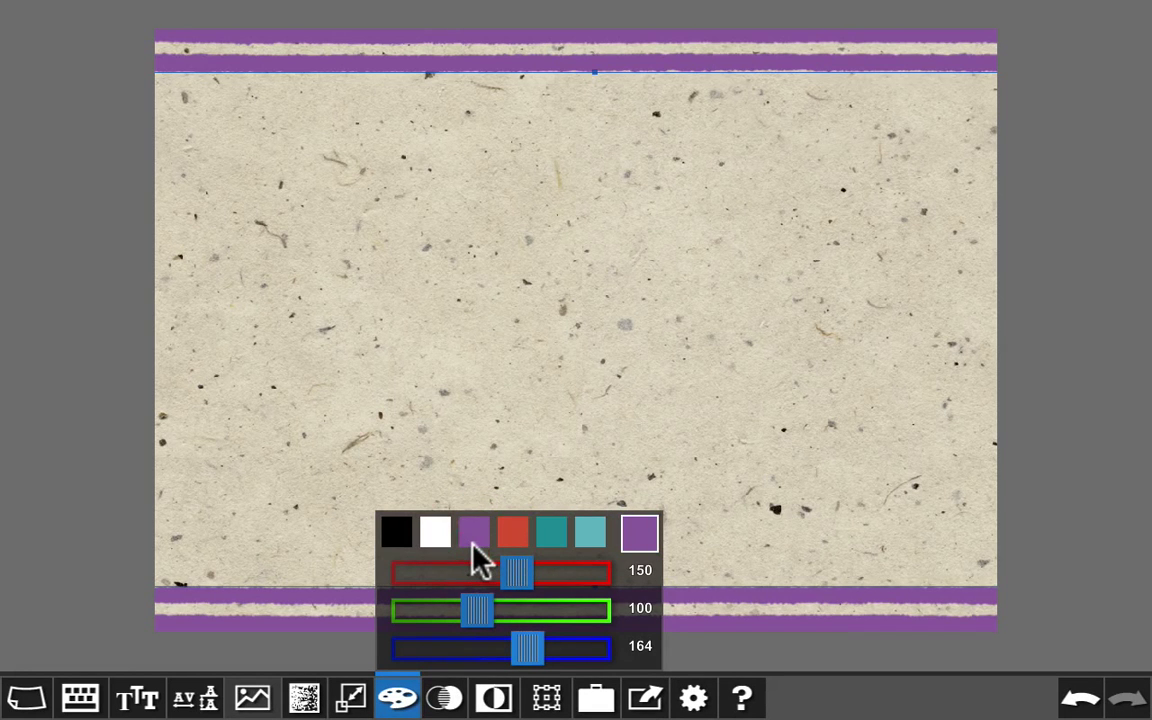
- Recolor both borders bright red with red 255, green 82 and blue 54, and close the color settings
drag(520, 590, 602, 596)
drag(485, 620, 441, 650)
drag(524, 612, 466, 620)
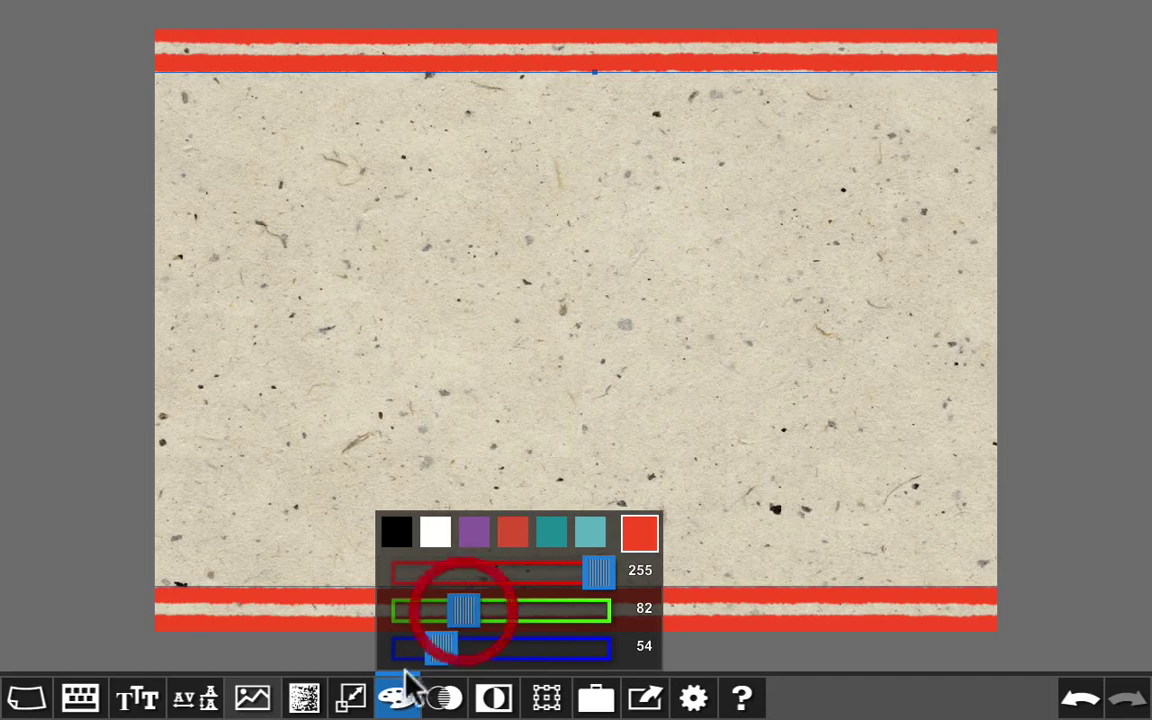
click(413, 702)
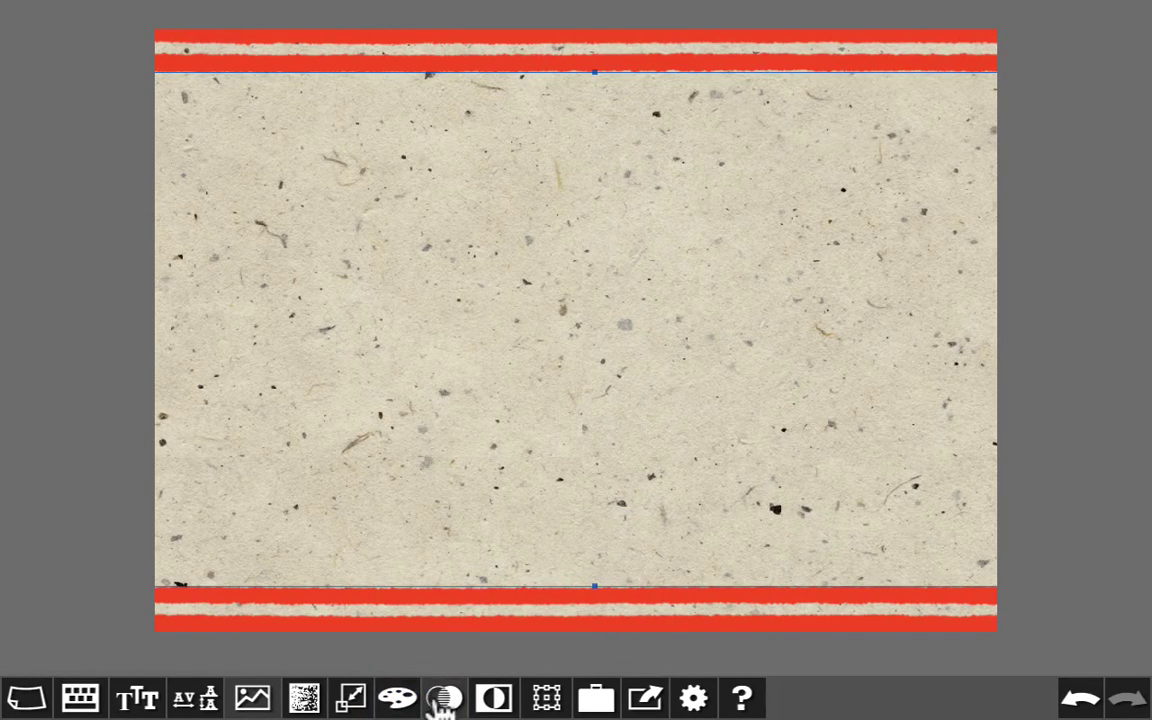
- Lower the opacity of both borders to 63%, check the paper flecks showing through, and raise the opacity slightly
click(441, 700)
drag(632, 650, 568, 652)
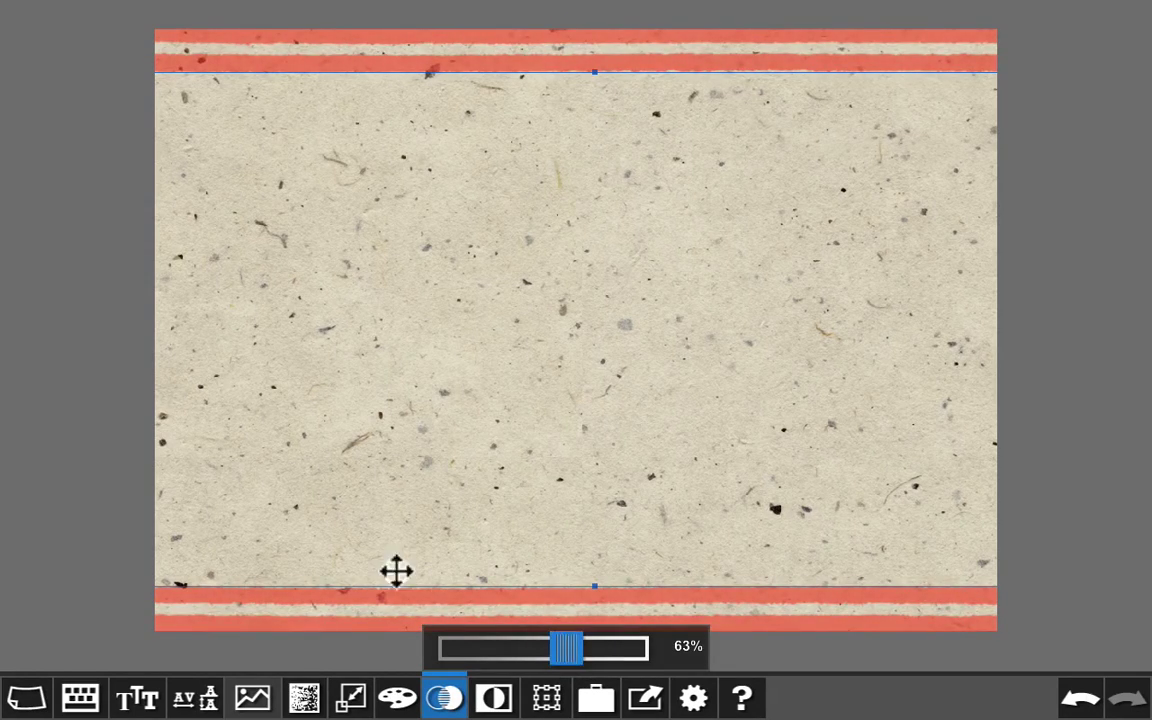
scroll(384, 578, up, 3)
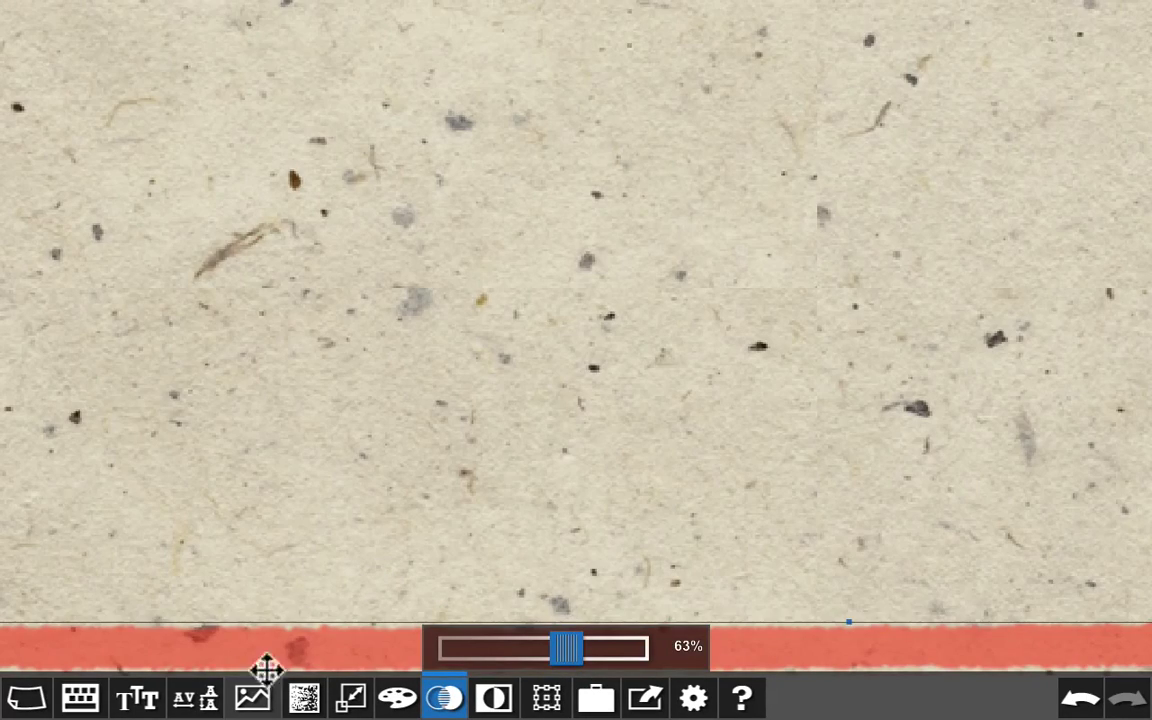
click(258, 560)
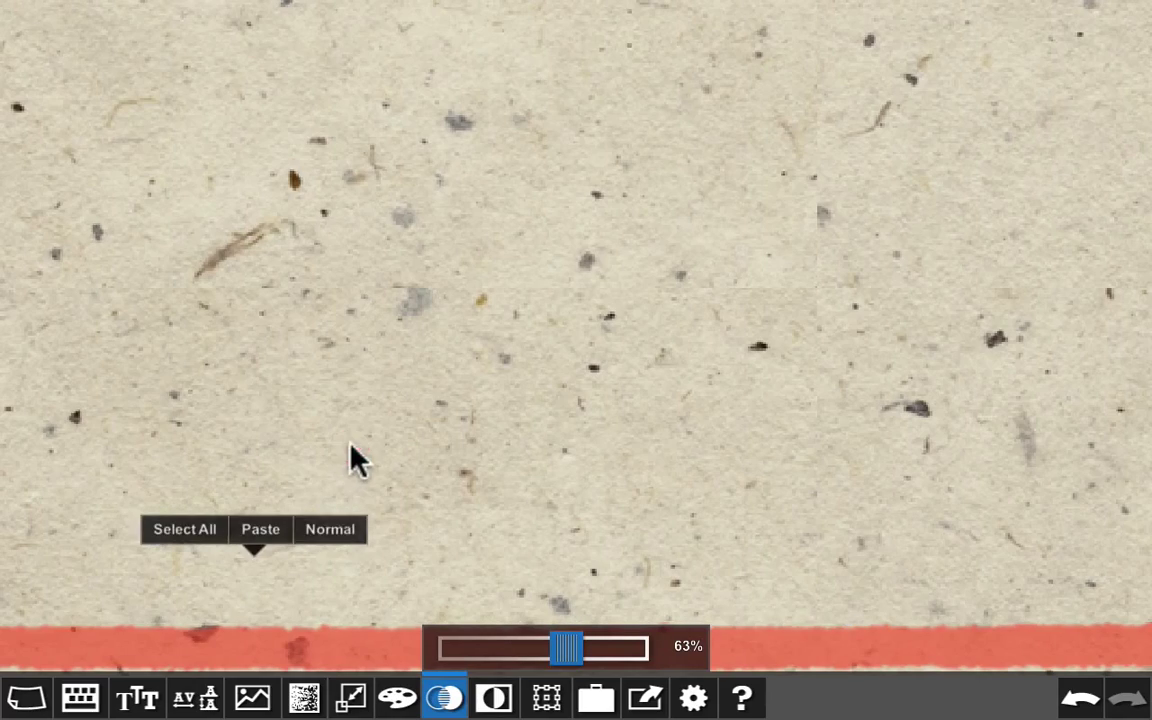
drag(566, 655, 586, 650)
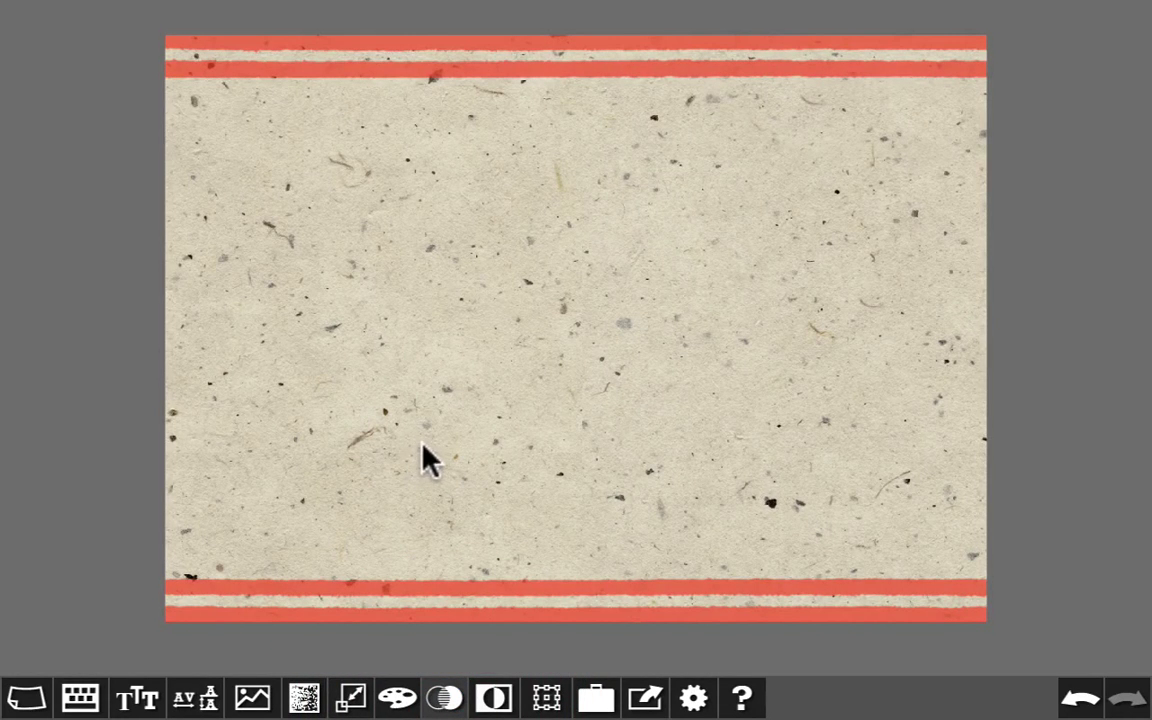
- Create a new text block reading "BEE" on the page
click(76, 702)
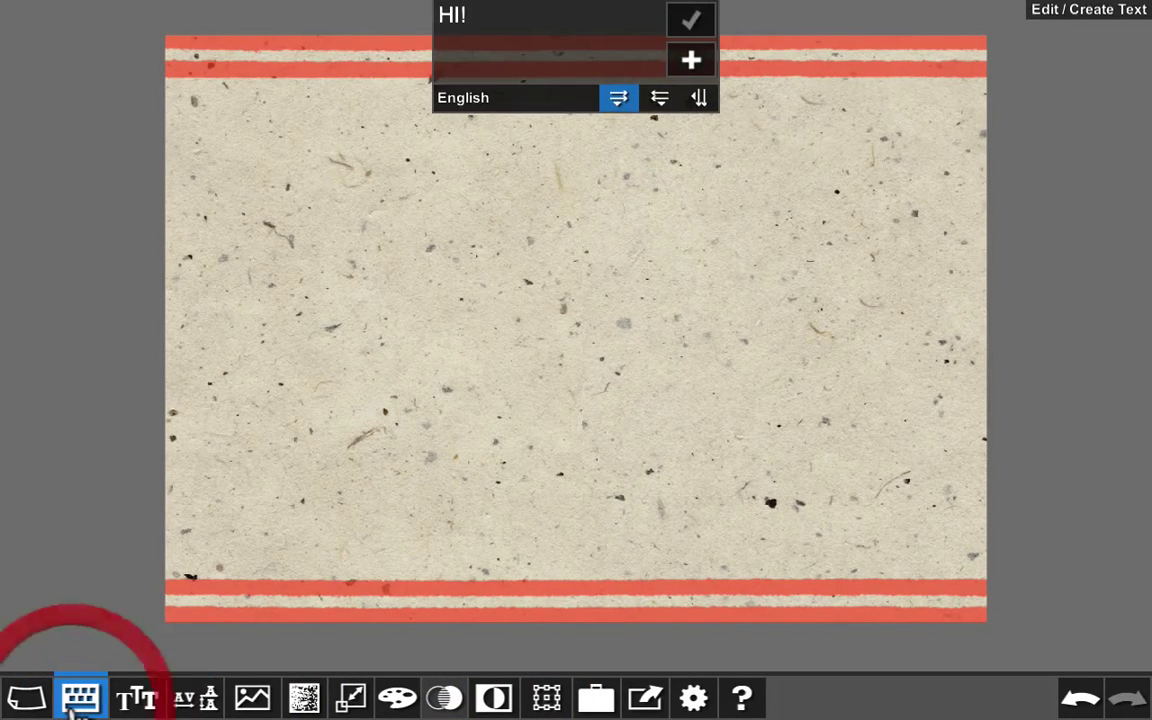
double_click(519, 15)
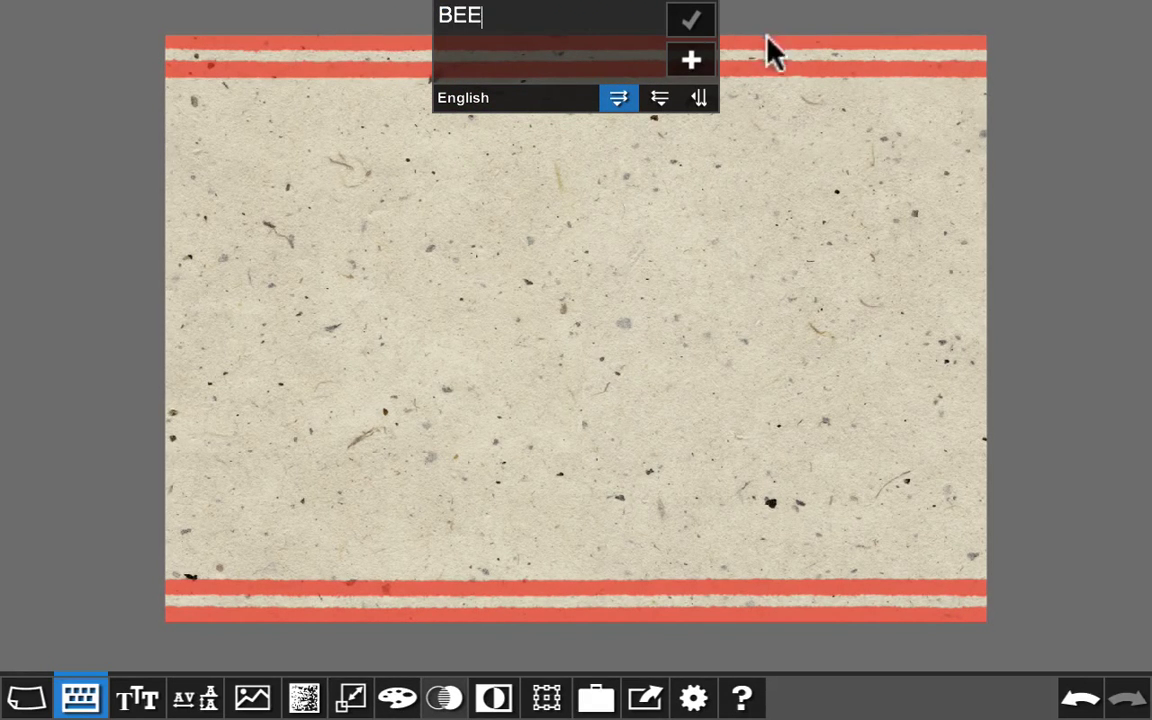
click(691, 62)
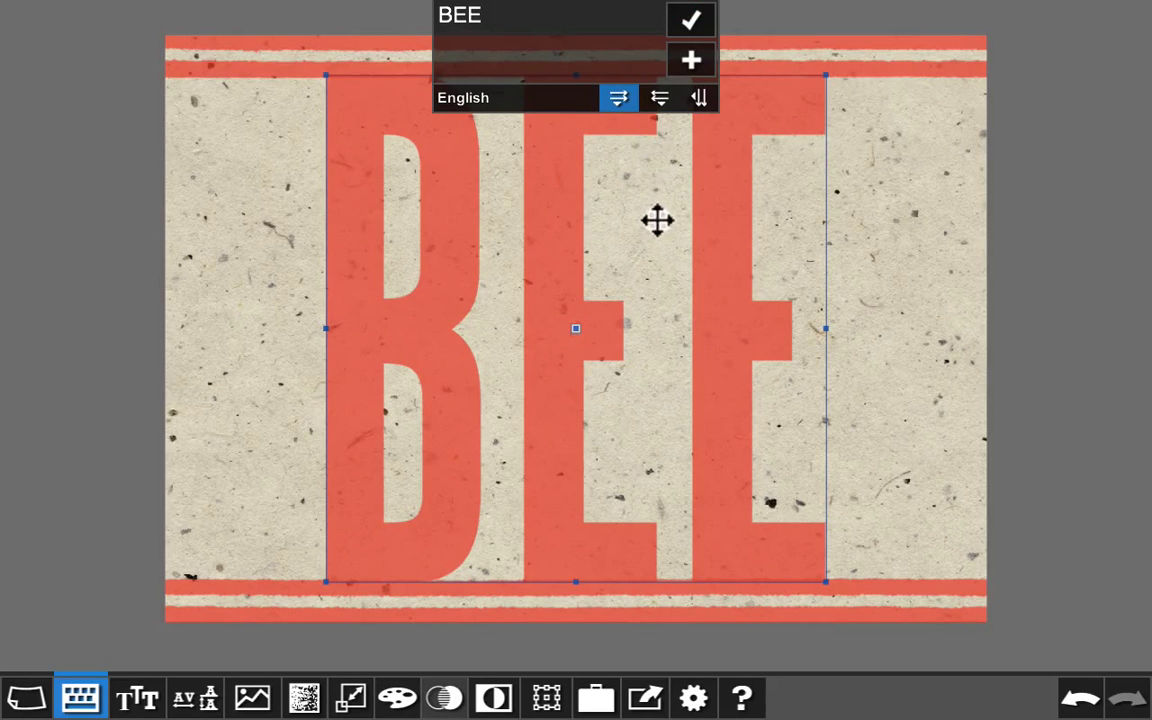
- Scale the BEE text to 184 pt and move it up below the top border, at about x 252 pt, y 113 pt
click(351, 697)
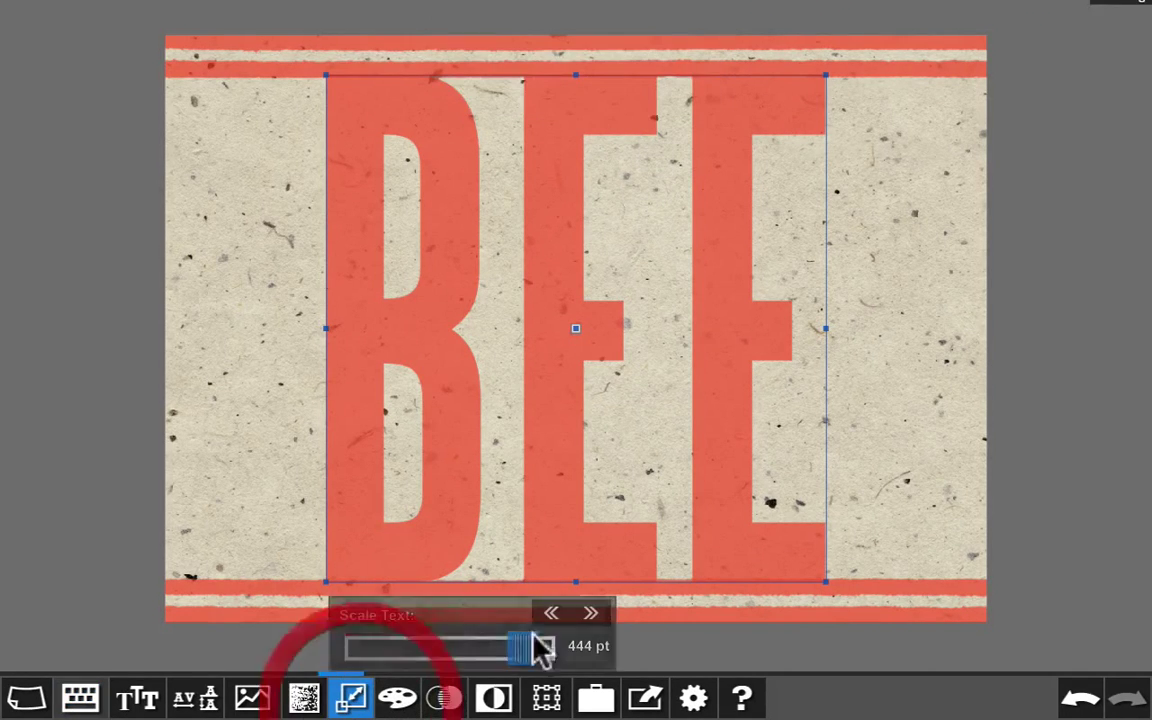
drag(535, 655, 498, 656)
drag(504, 386, 514, 285)
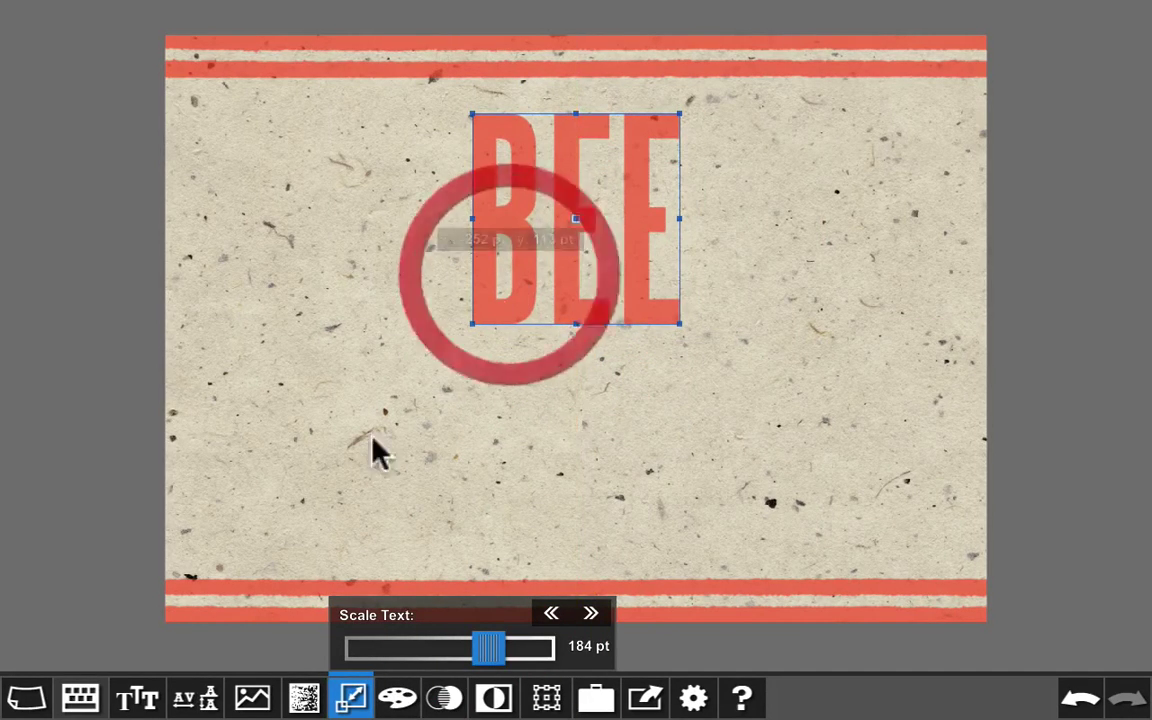
- Try the MPI Images 1 and MPI French Antique fonts on the BEE text and apply MPI Headline Modified
click(135, 699)
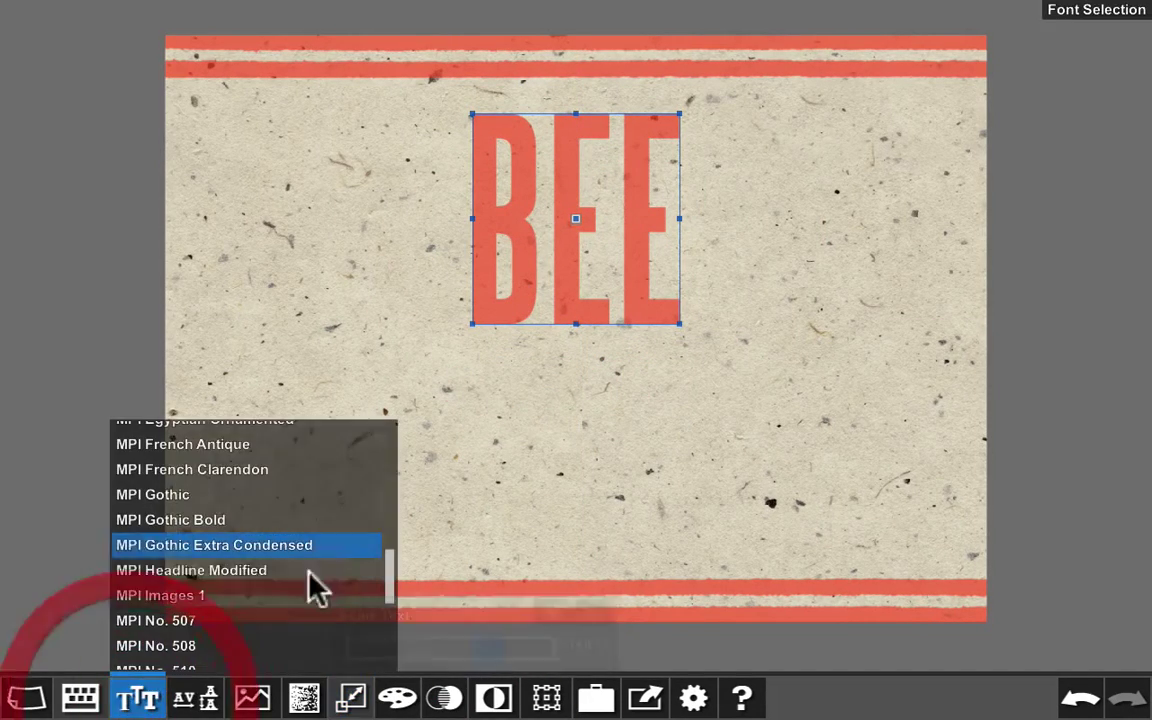
click(283, 600)
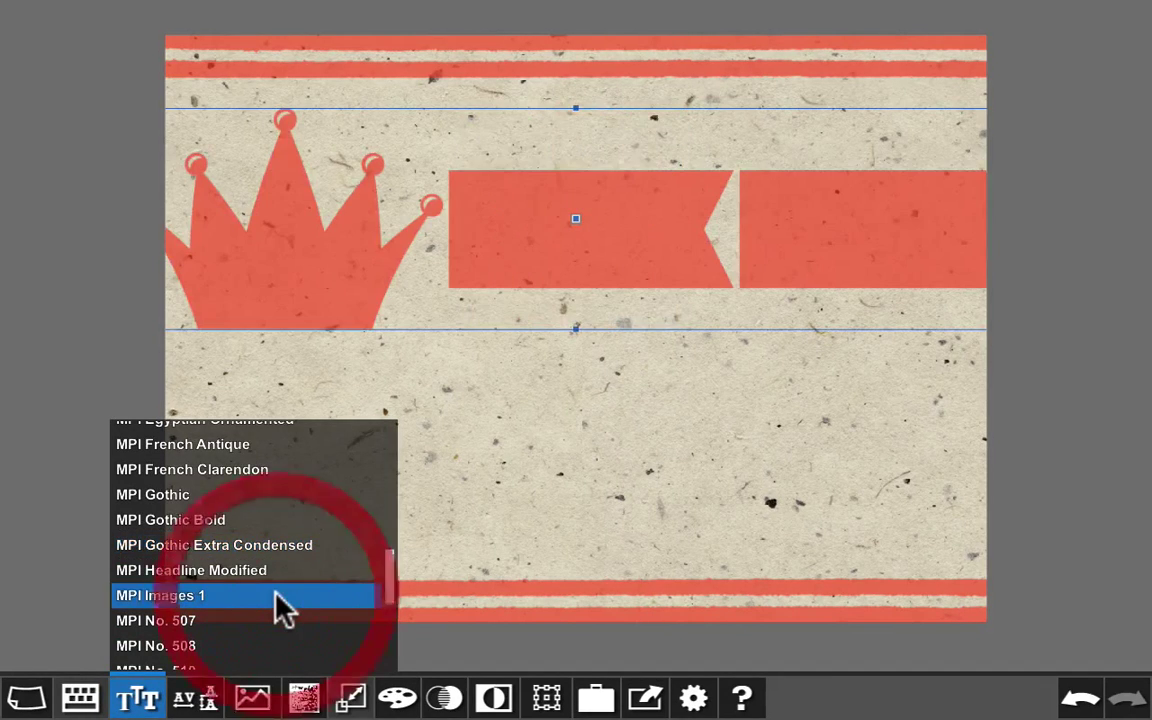
click(243, 448)
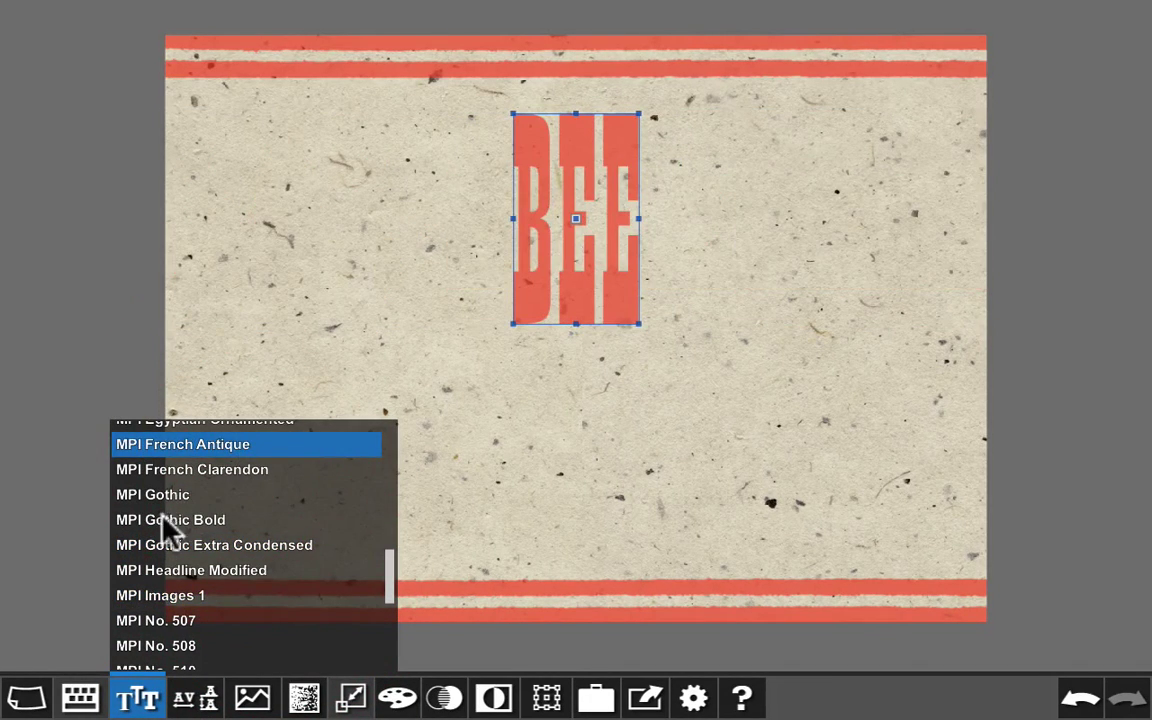
click(165, 572)
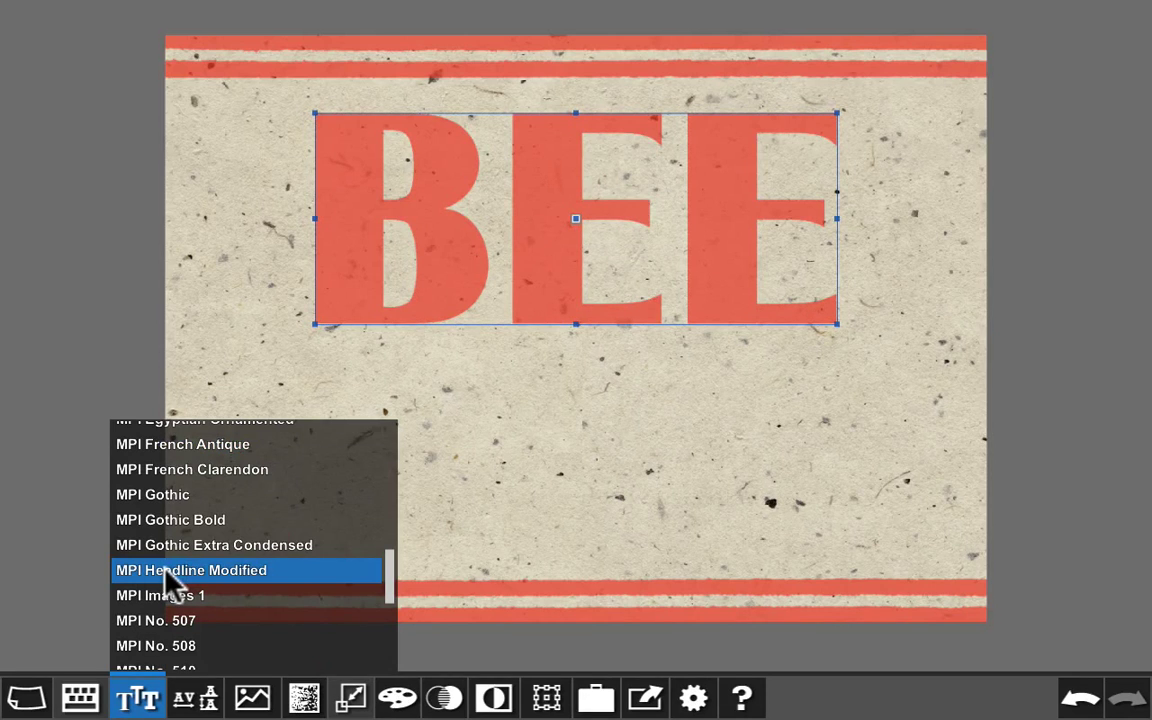
- Scale the BEE text to 273 pt and move it down so it spans the page just below the top border
click(352, 700)
drag(472, 652, 497, 653)
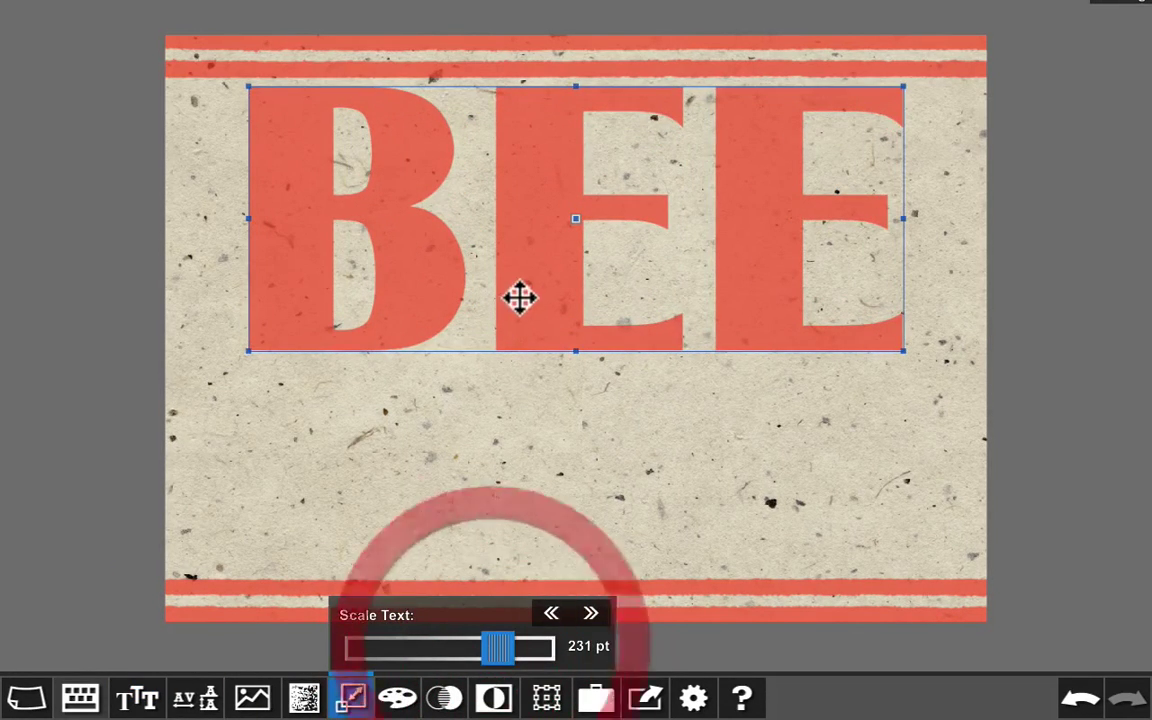
drag(519, 298, 522, 326)
drag(509, 652, 530, 648)
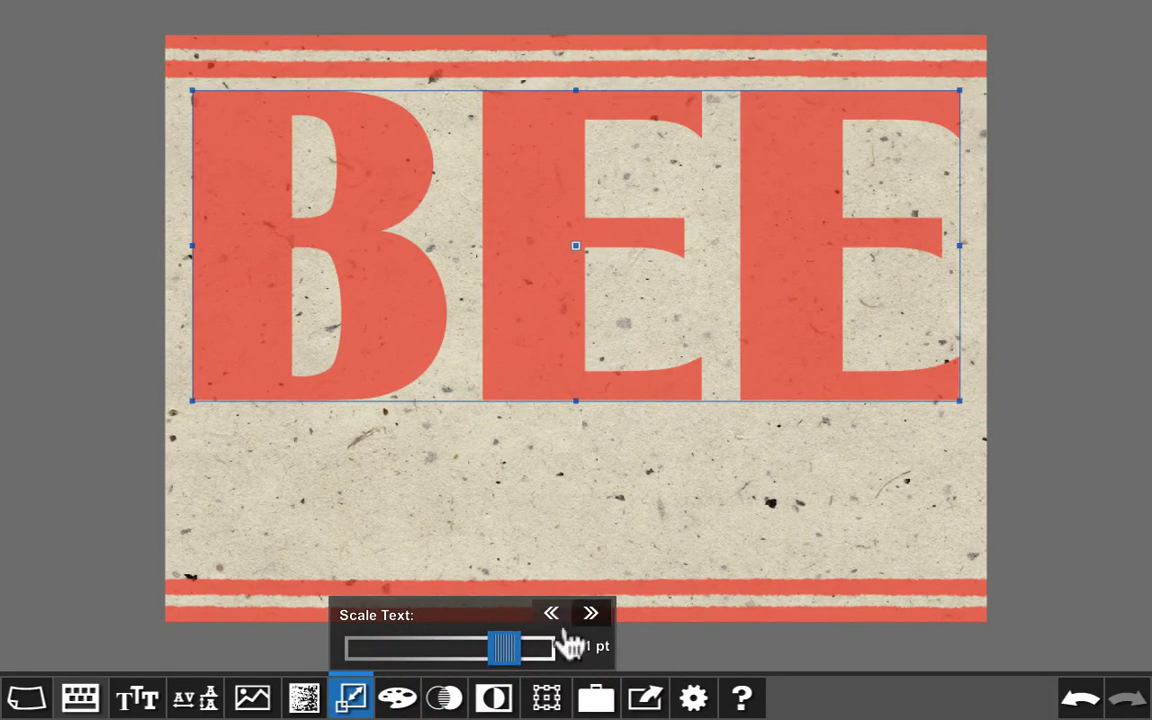
click(590, 617)
drag(524, 363, 527, 386)
click(496, 545)
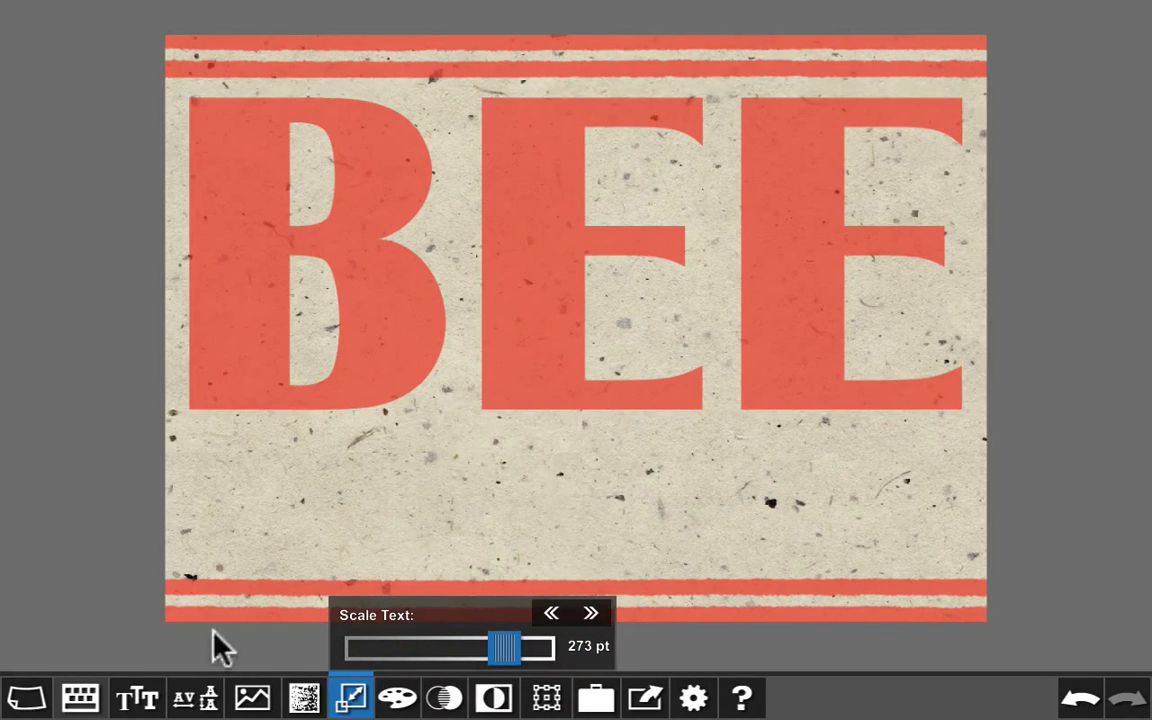
- Create a second text block reading "MINE" and move it toward the lower part of the page
click(80, 698)
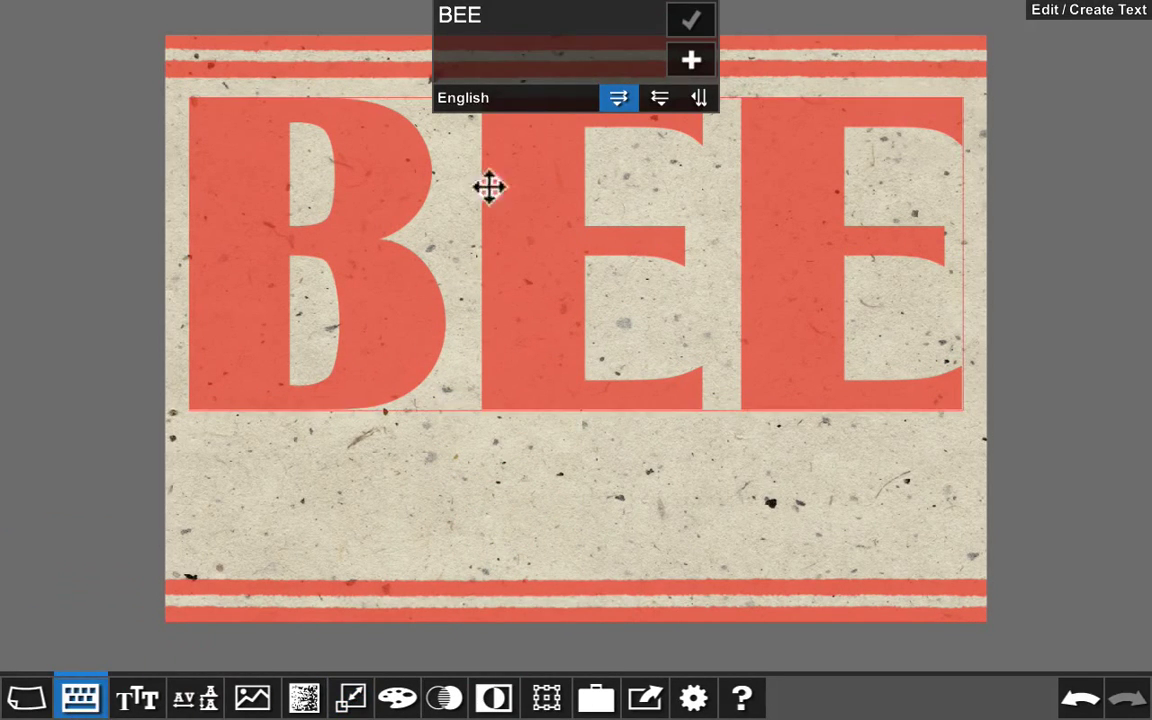
double_click(541, 14)
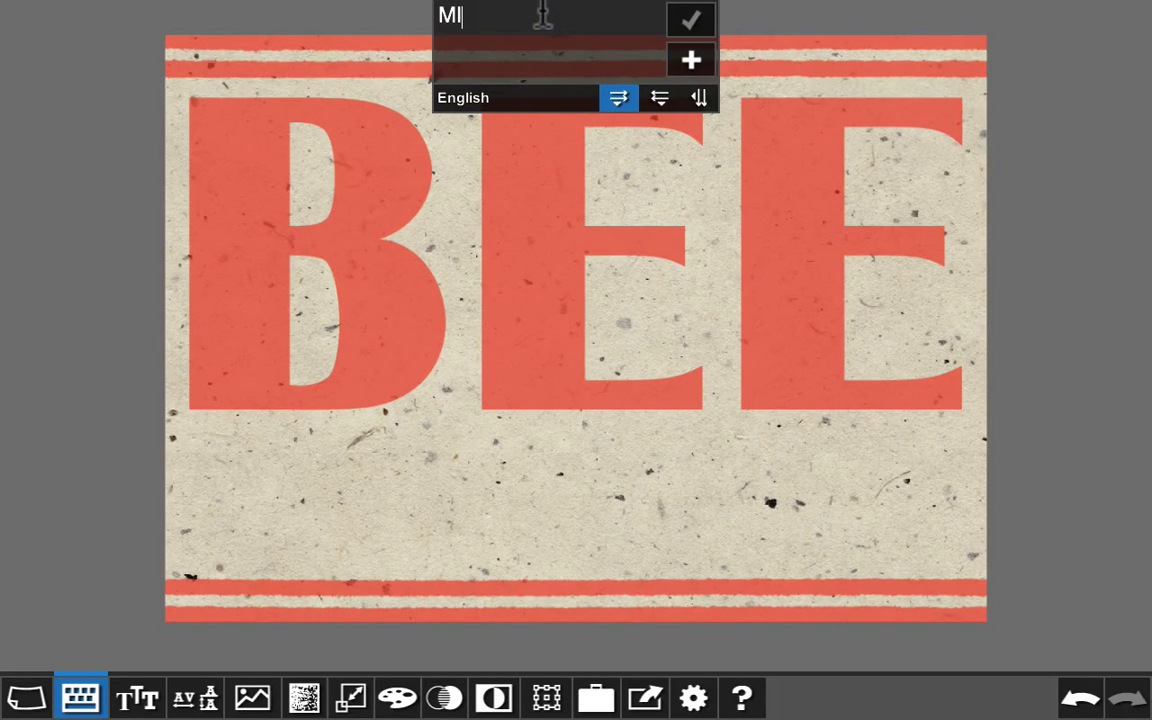
click(692, 62)
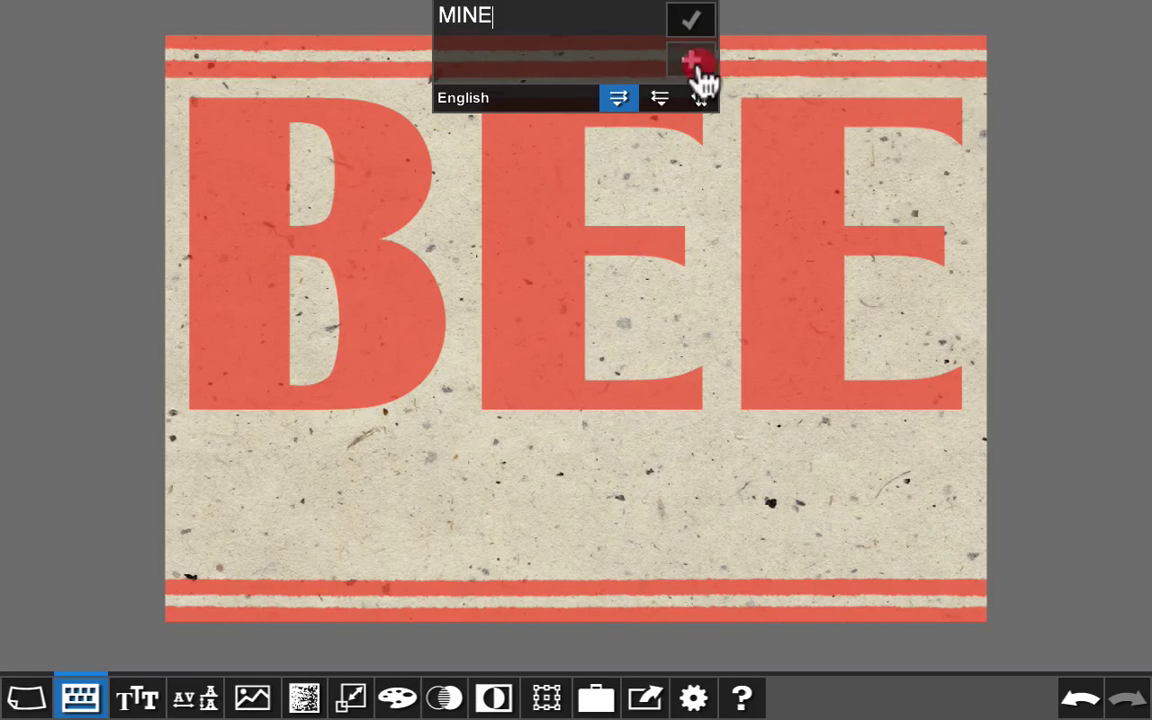
drag(505, 455, 478, 555)
- Scale the MINE text down to fit within the page width and apply the MPI Aldine Extended font
click(353, 698)
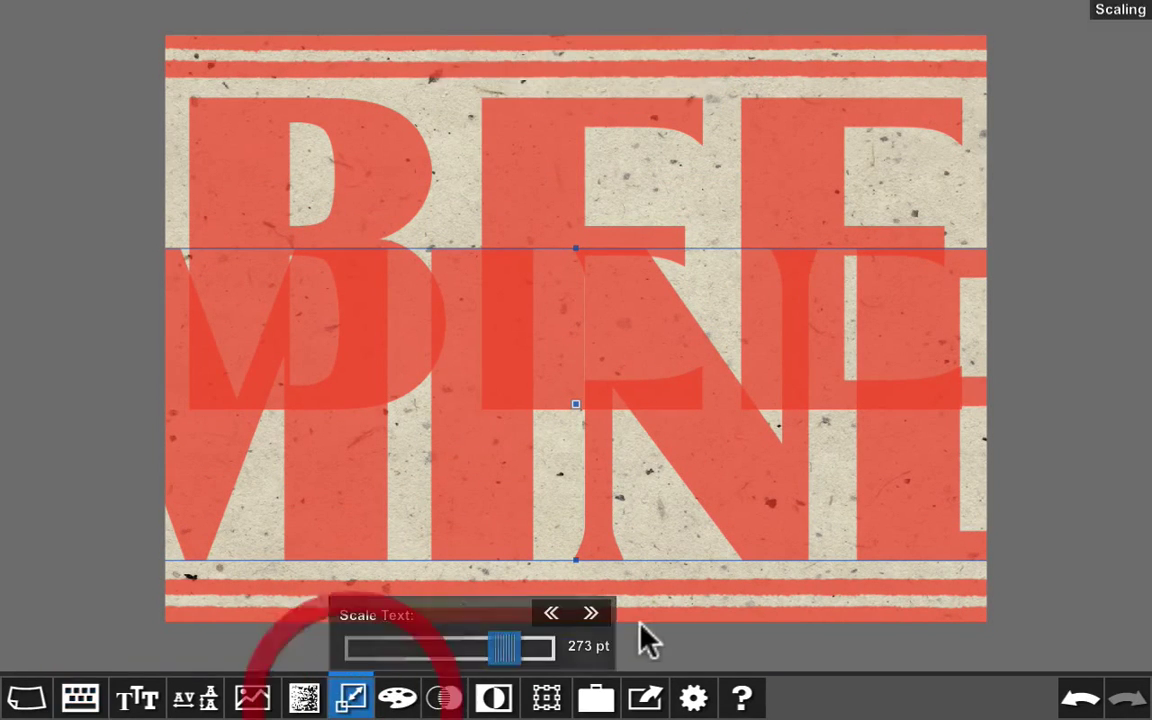
drag(509, 650, 494, 650)
click(140, 698)
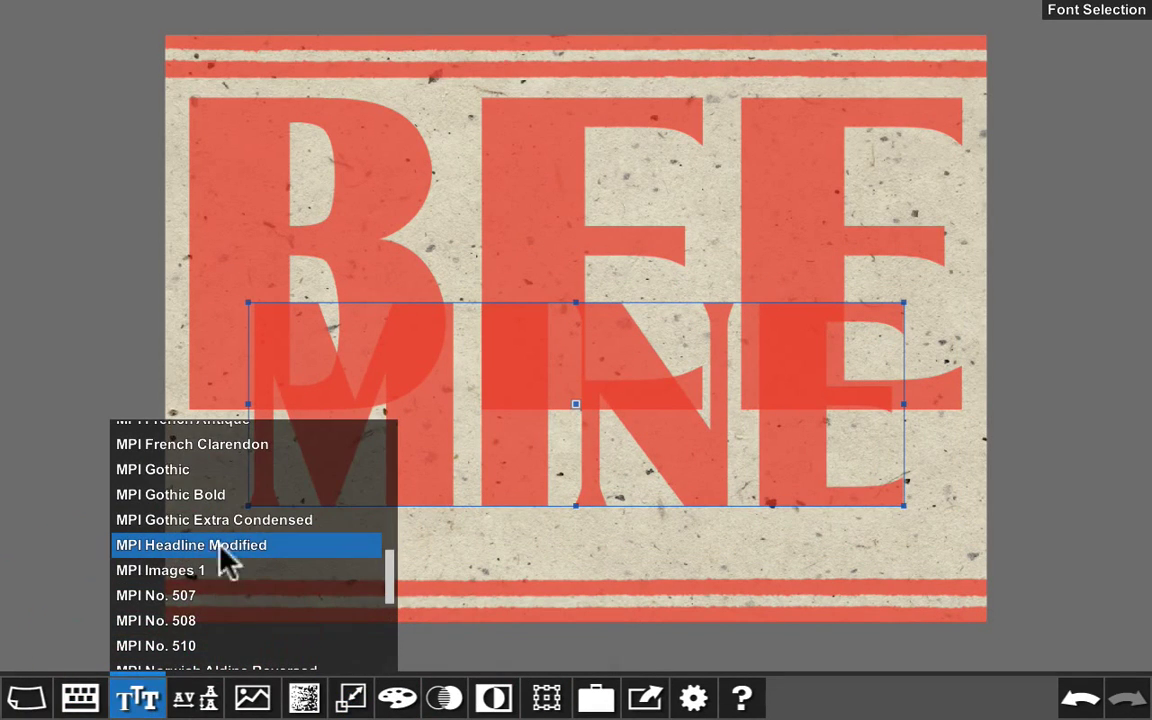
scroll(398, 580, up, 8)
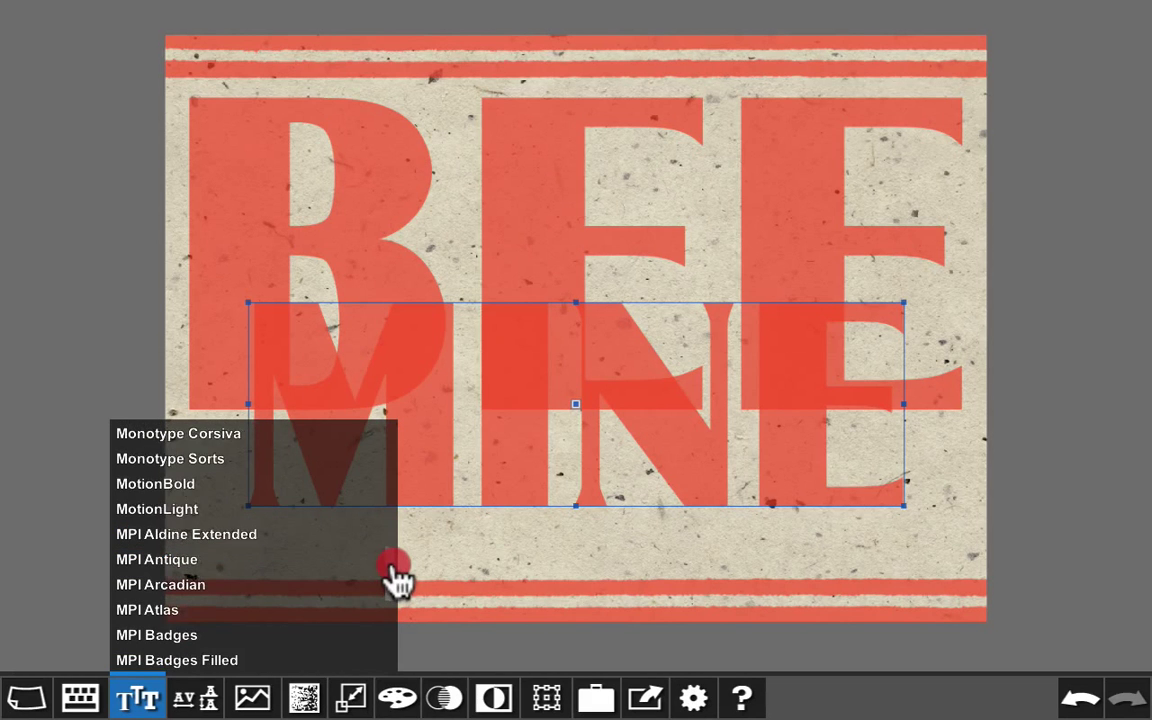
scroll(398, 580, down, 1)
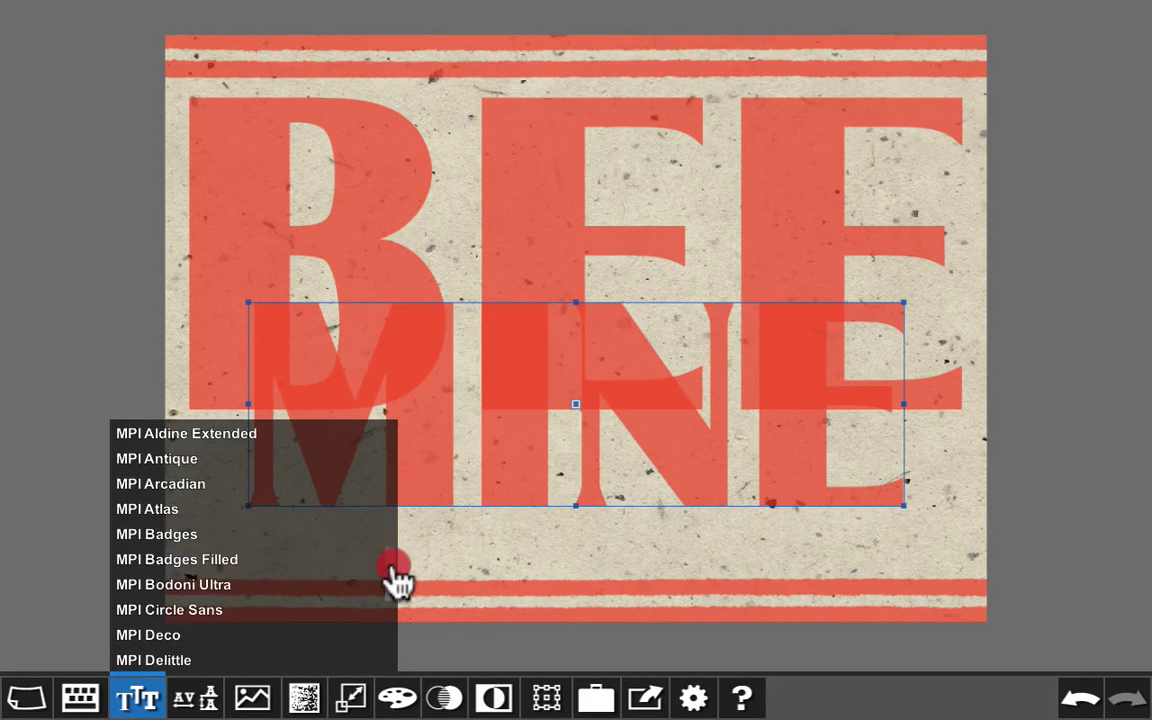
click(204, 434)
- Scale the MINE text to 101 pt and place it between BEE and the bottom border
click(347, 694)
mouse_move(488, 650)
mouse_down()
mouse_move(465, 652)
mouse_move(468, 662)
mouse_move(470, 645)
mouse_up()
drag(519, 450, 505, 546)
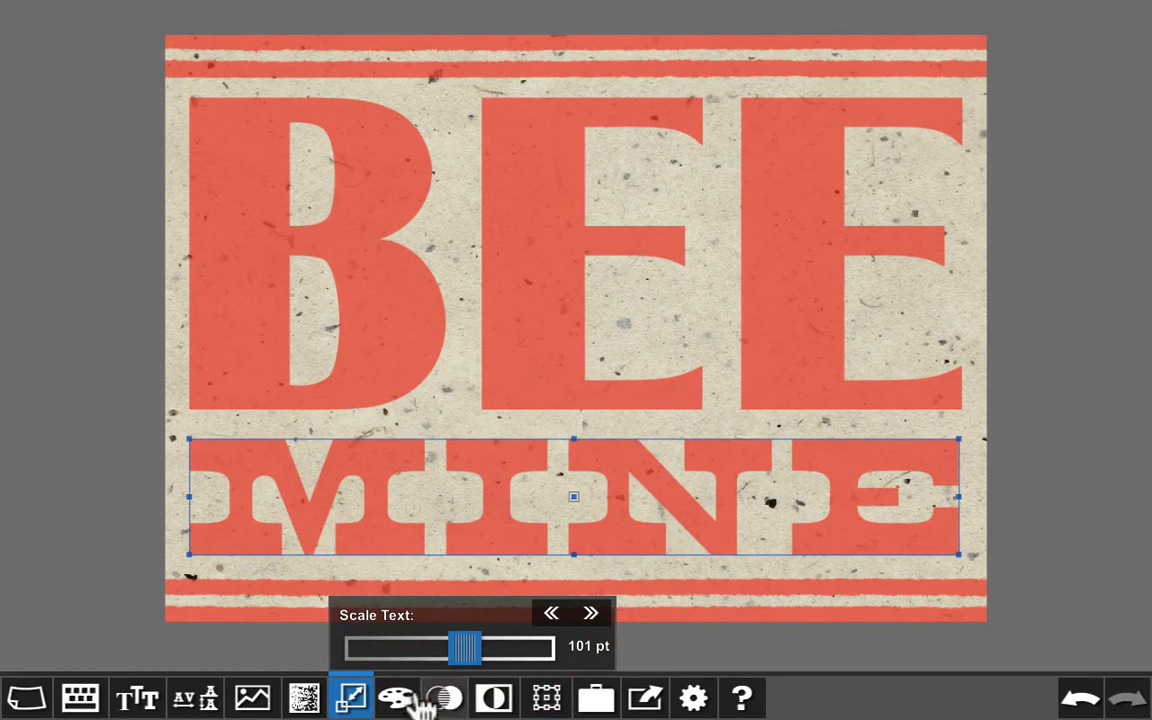
- Recolor the BEE and MINE texts together to golden yellow, RGB 244, 169, 0, and store that color in place of the purple swatch
click(388, 353)
shift+click(406, 463)
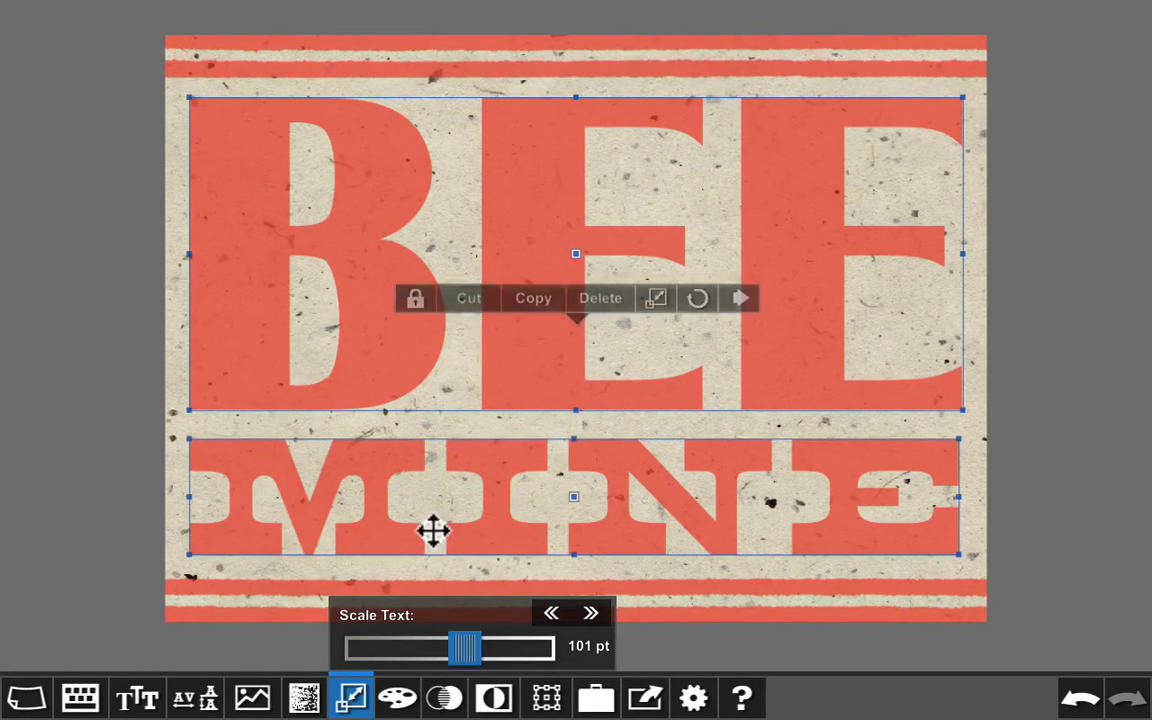
click(396, 698)
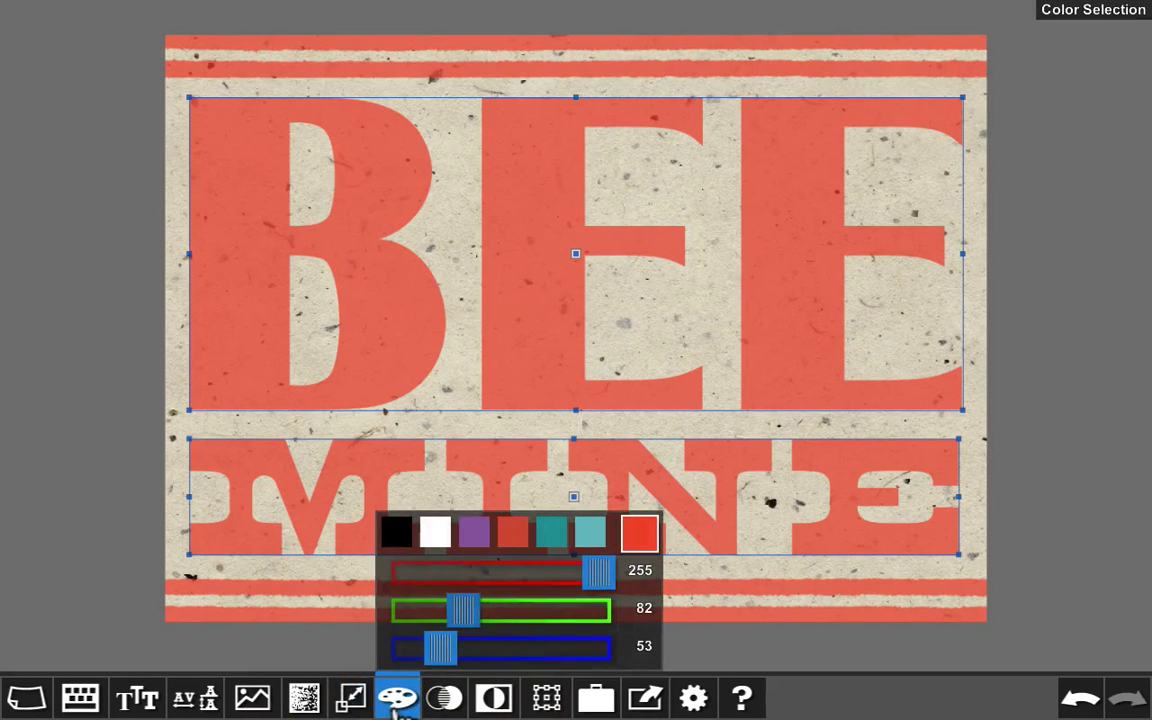
drag(575, 590, 540, 620)
drag(440, 648, 392, 652)
drag(551, 580, 571, 576)
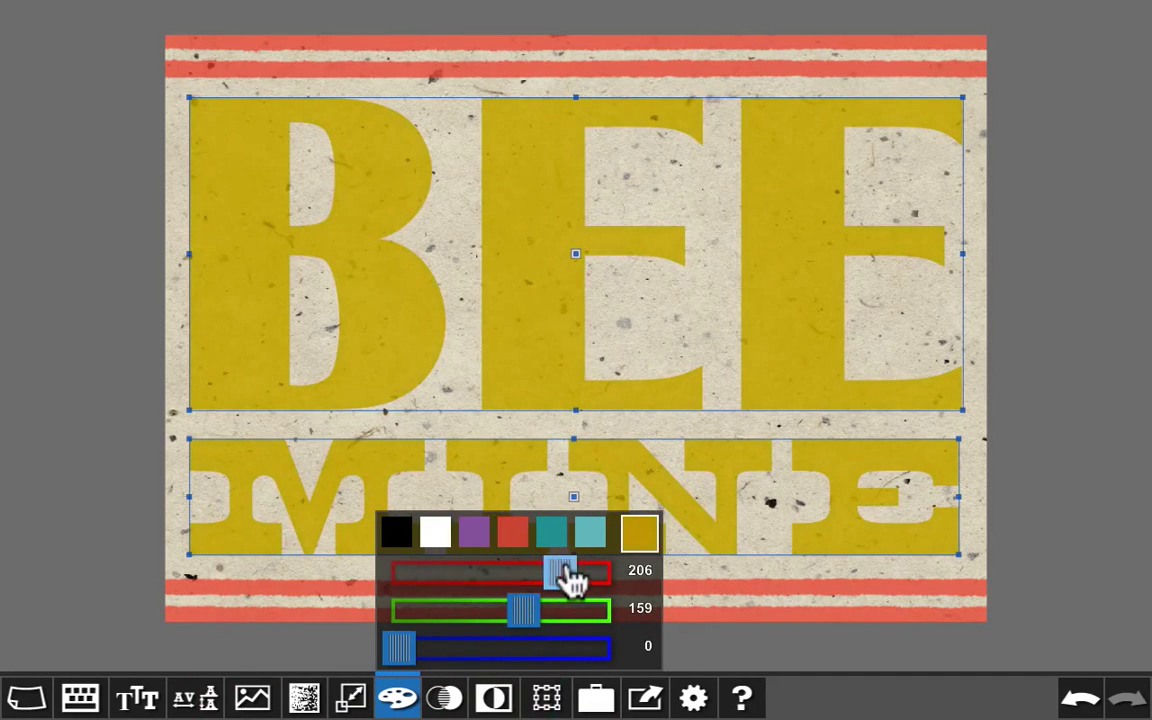
drag(522, 612, 585, 588)
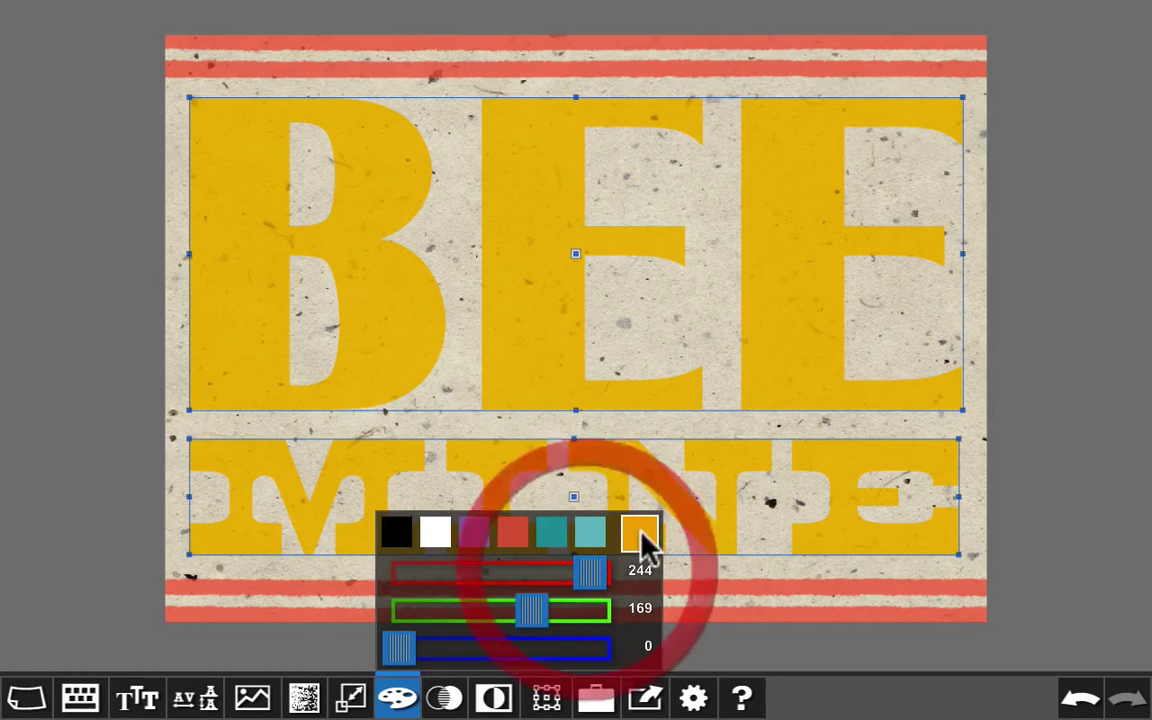
drag(641, 532, 473, 546)
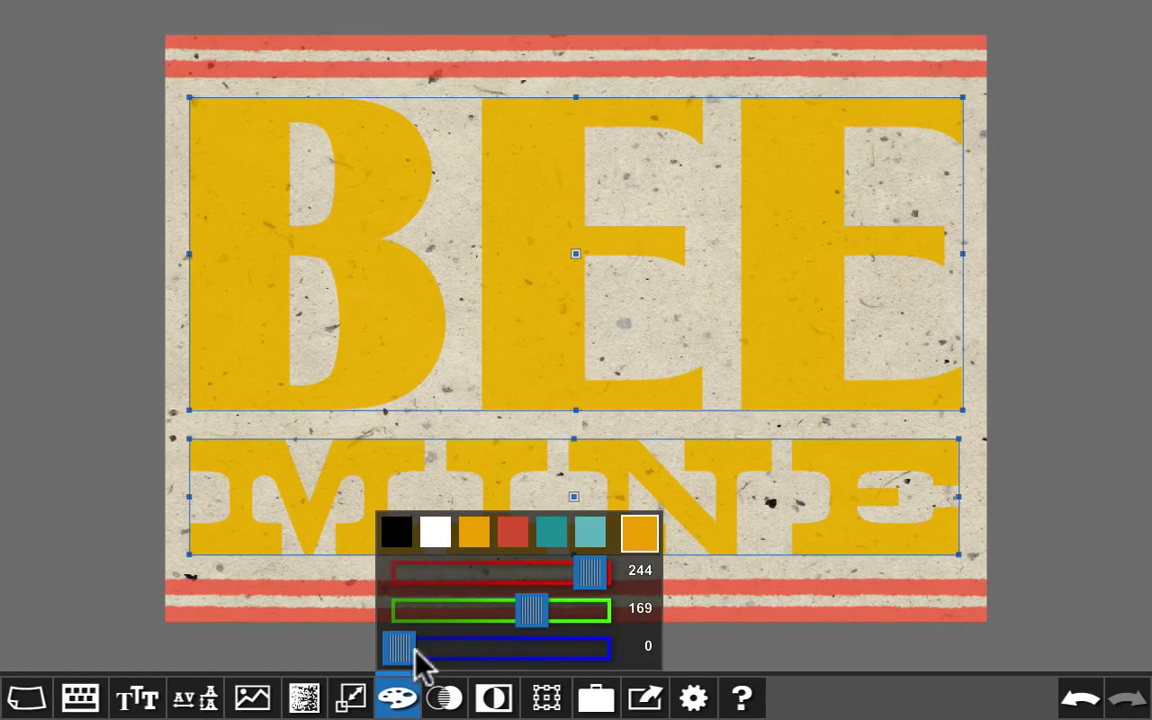
- Set the opacity of the BEE and MINE texts to 83% and deselect them
click(452, 695)
drag(580, 650, 604, 648)
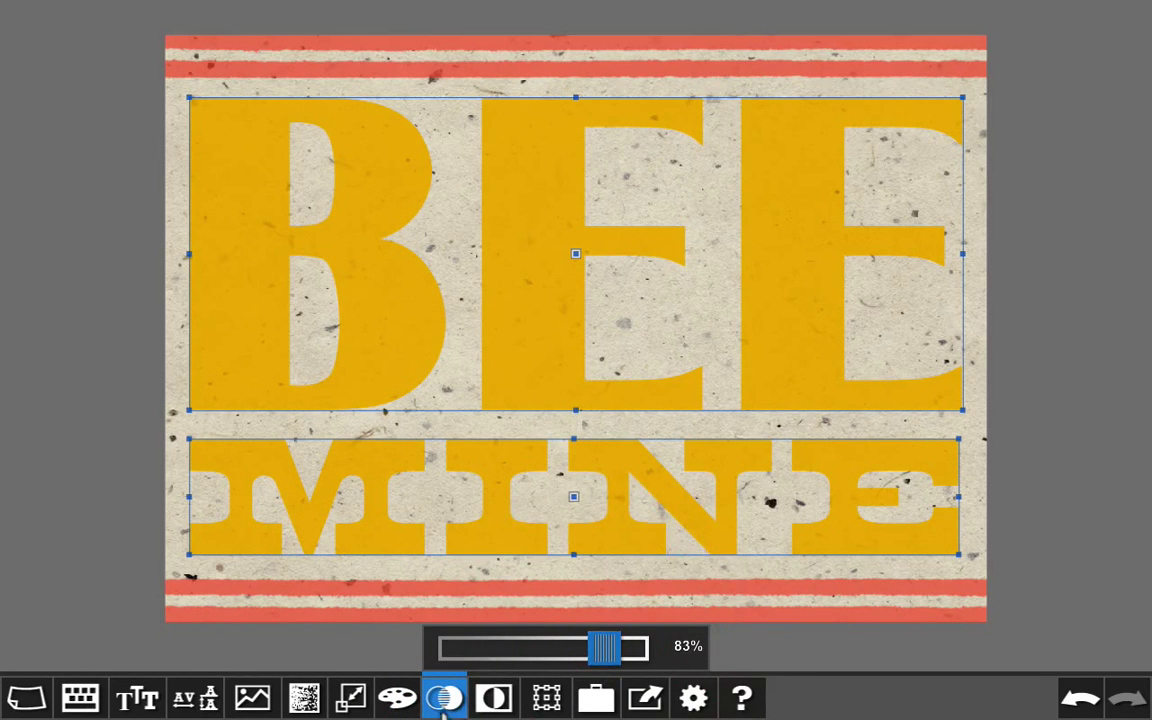
click(411, 656)
click(406, 645)
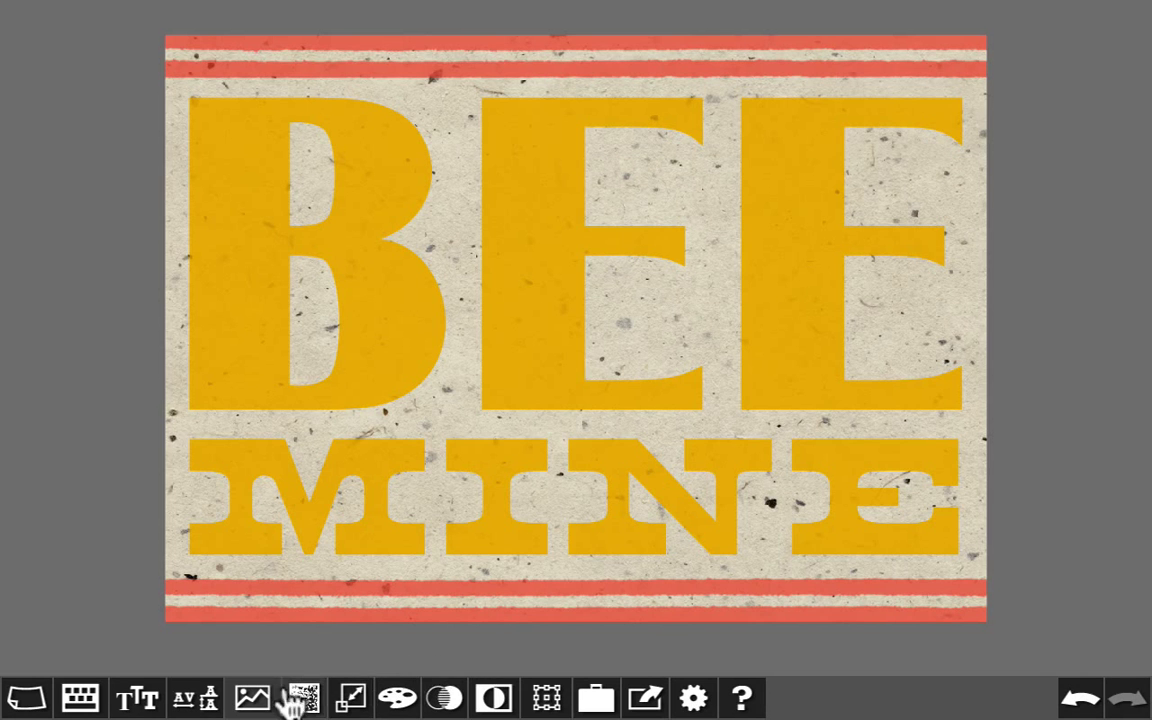
- Search this Mac for file names matching "BEE" and import bee.jpg as art on the page
click(253, 698)
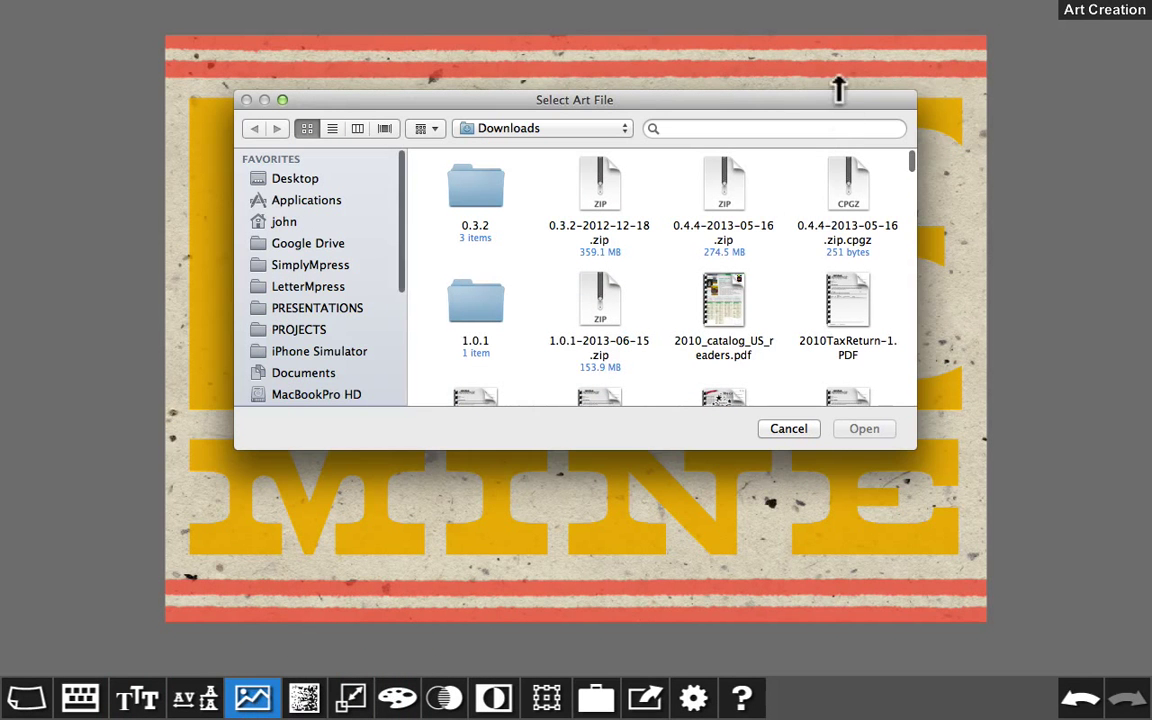
click(802, 128)
text(BEE)
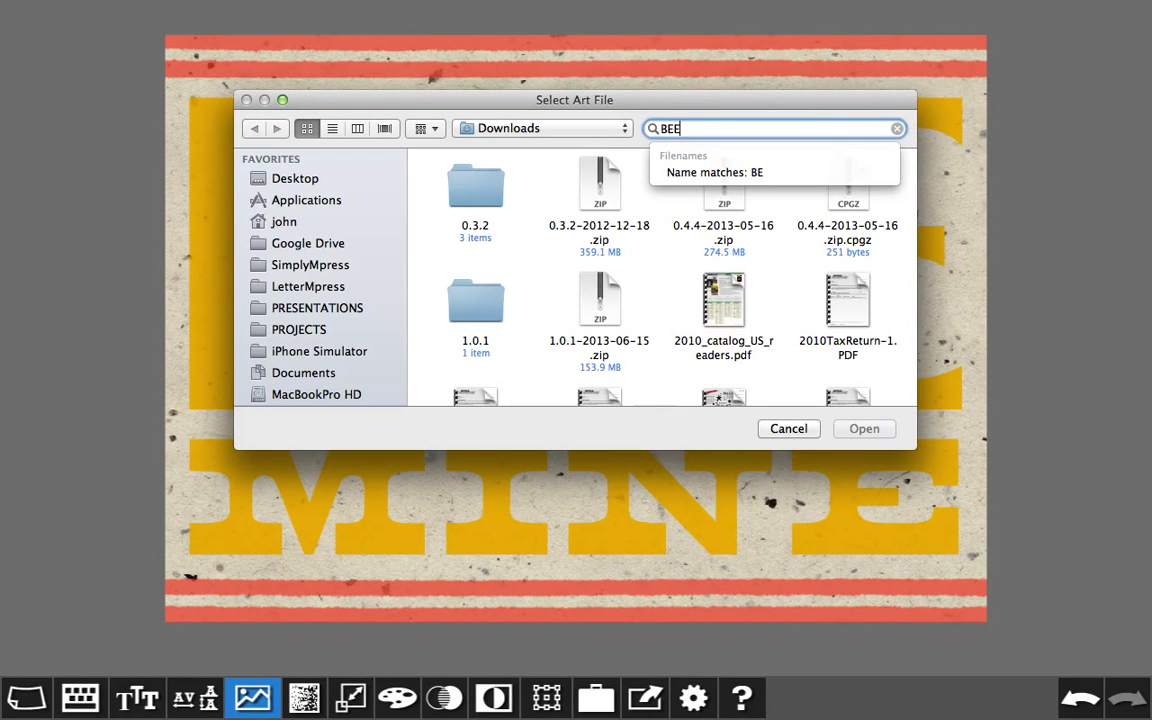
click(787, 172)
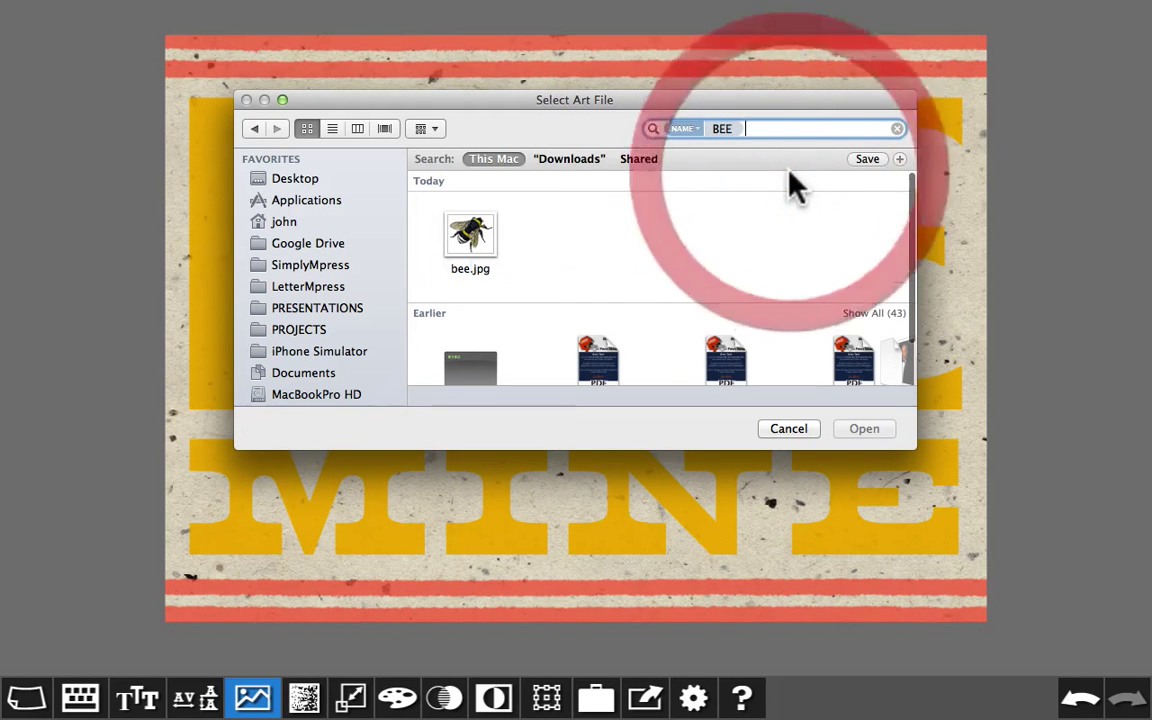
click(483, 258)
click(866, 427)
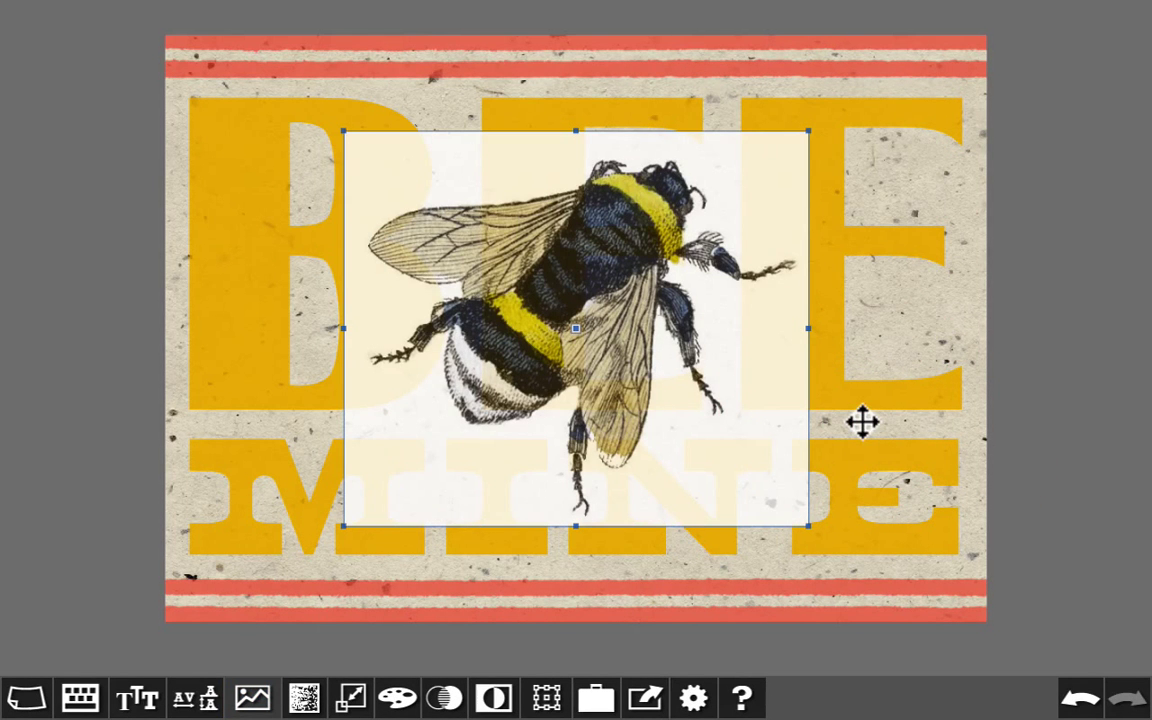
- Apply the Solid impression to the bee art and color it black
click(304, 697)
click(304, 697)
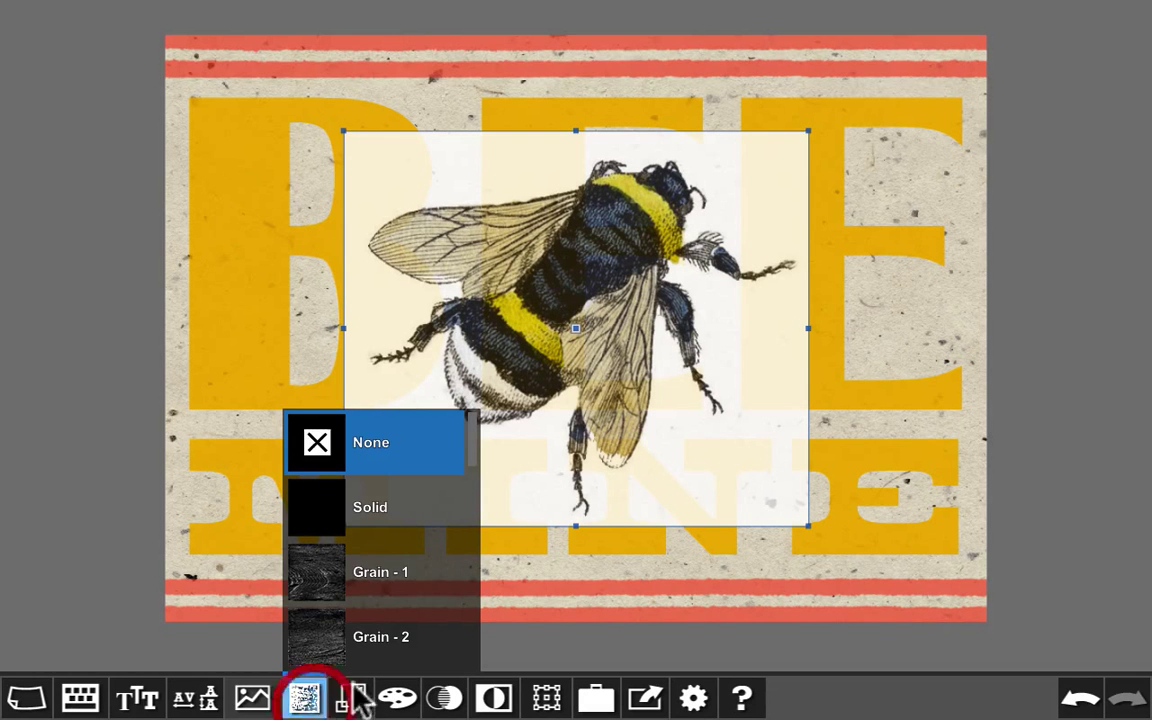
click(304, 697)
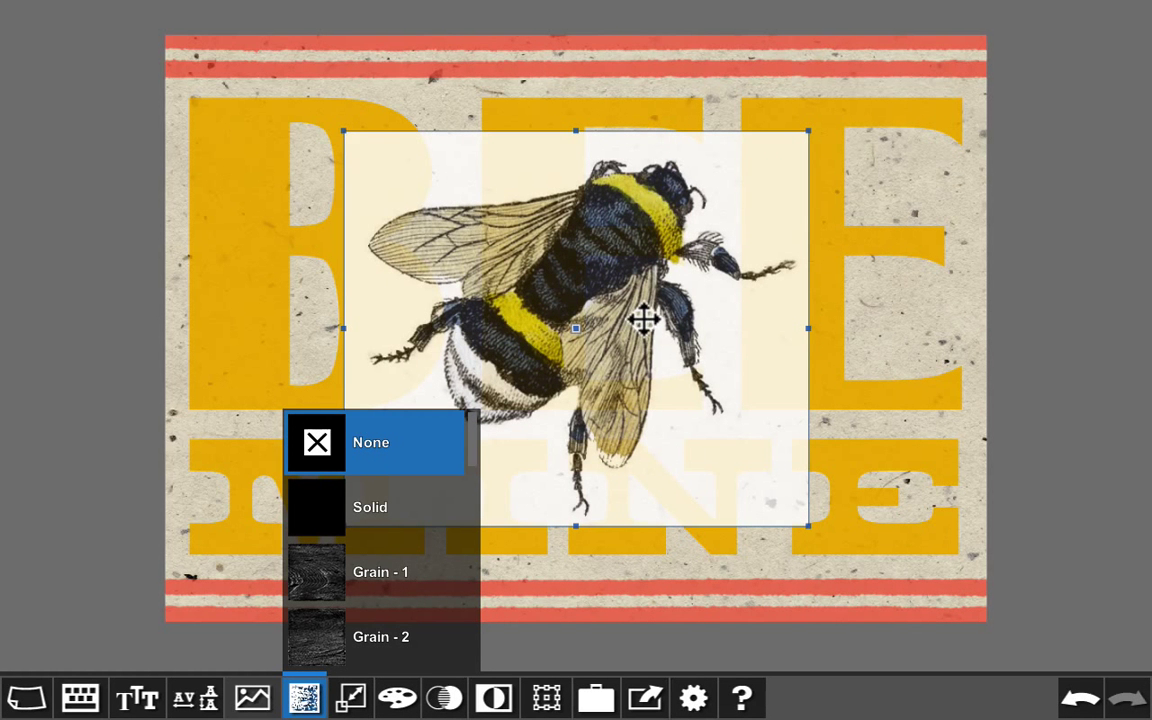
click(322, 510)
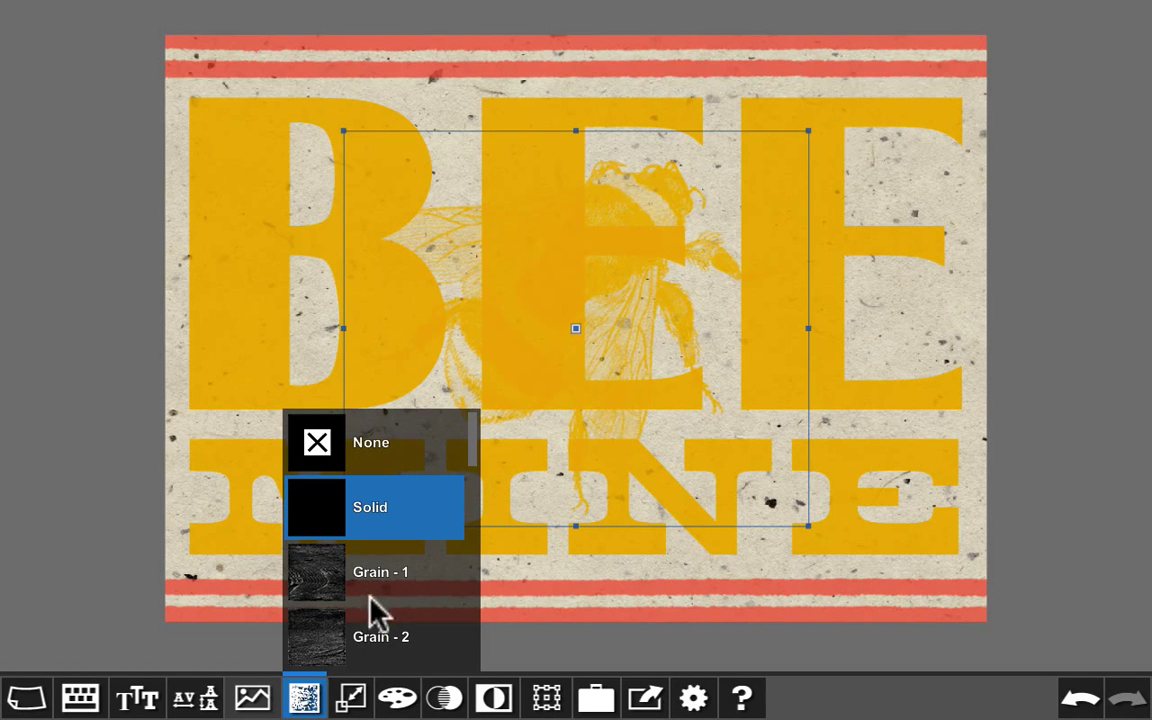
click(397, 697)
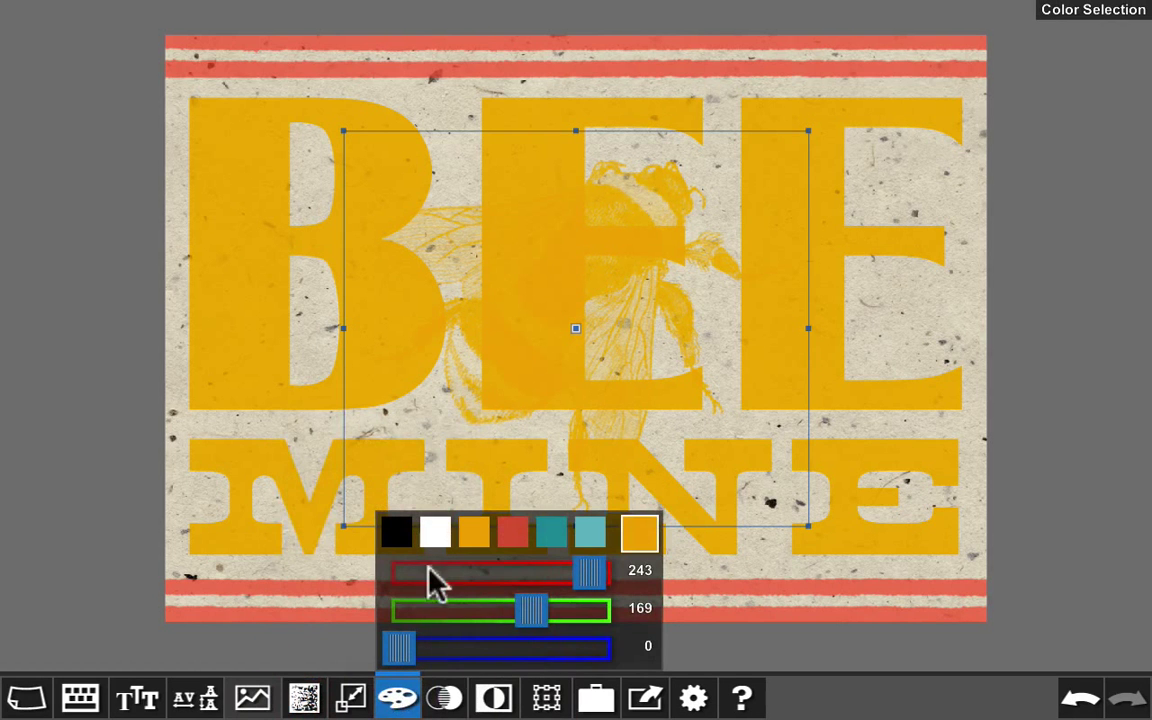
click(397, 533)
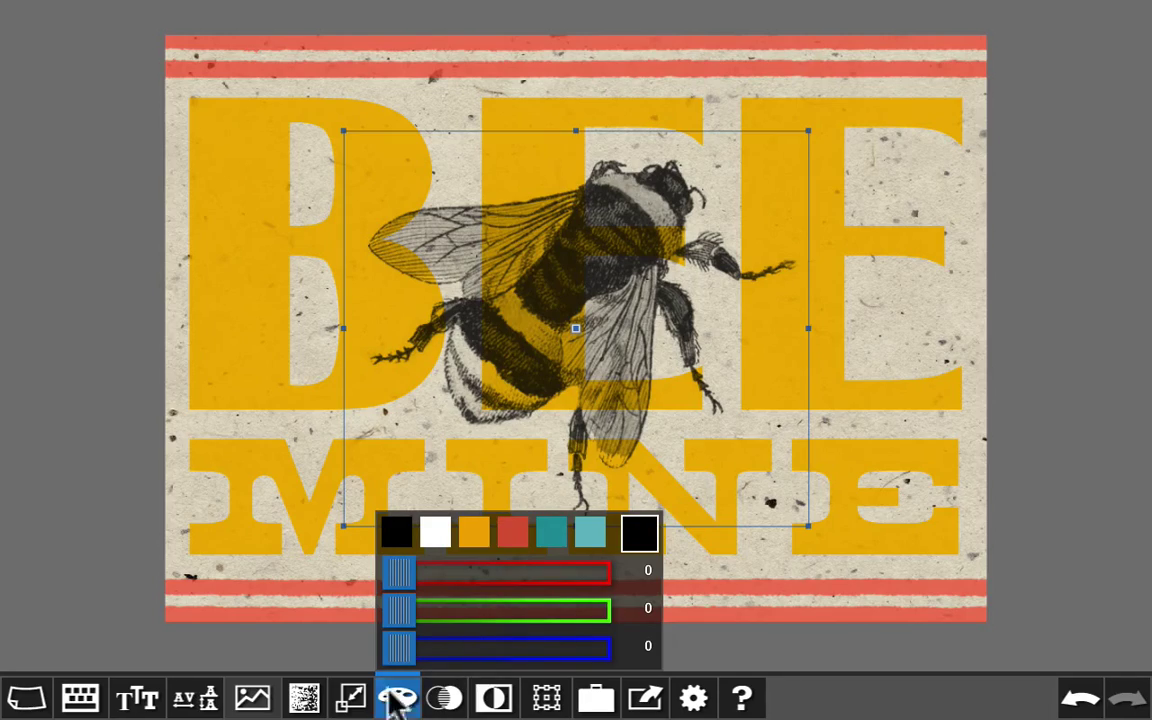
- Scale the bee art to 186% and compare the None and Solid impressions on it
click(349, 695)
drag(395, 660, 480, 650)
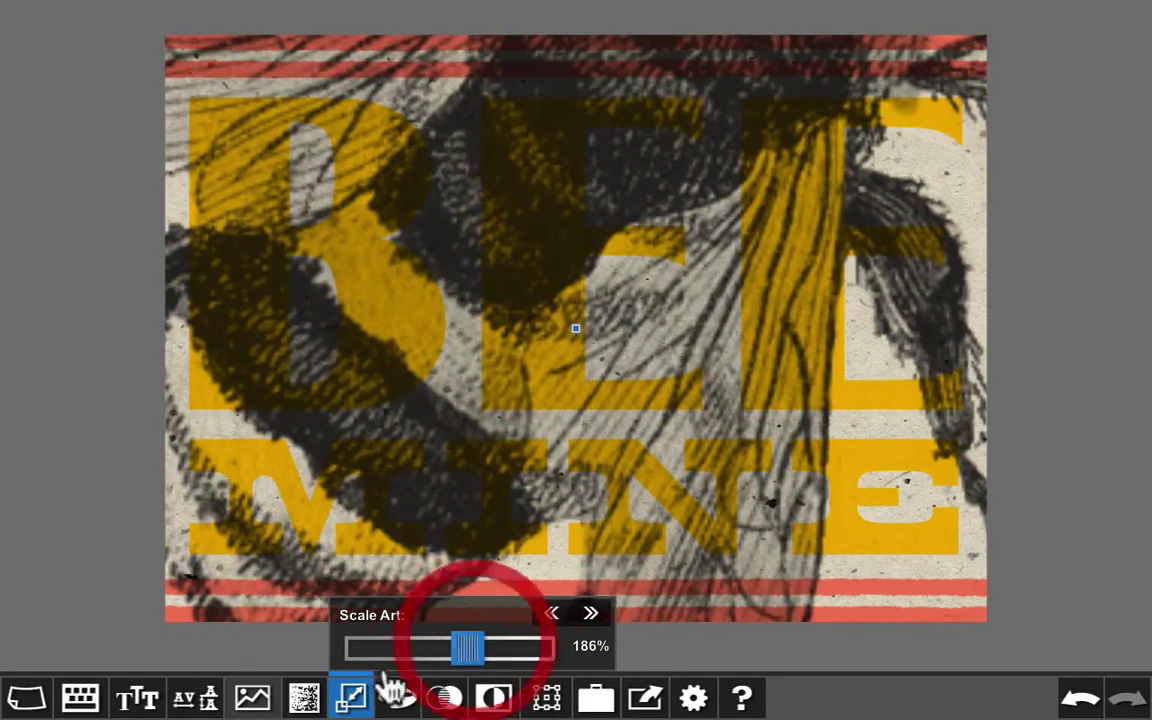
click(304, 697)
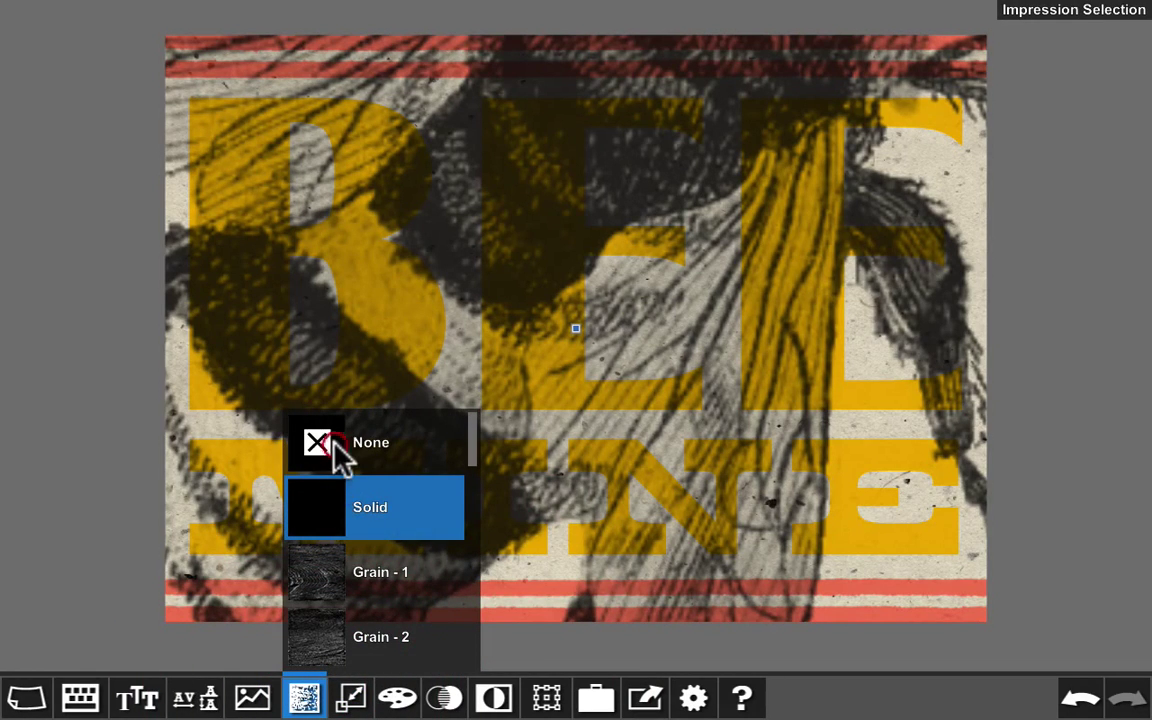
click(338, 452)
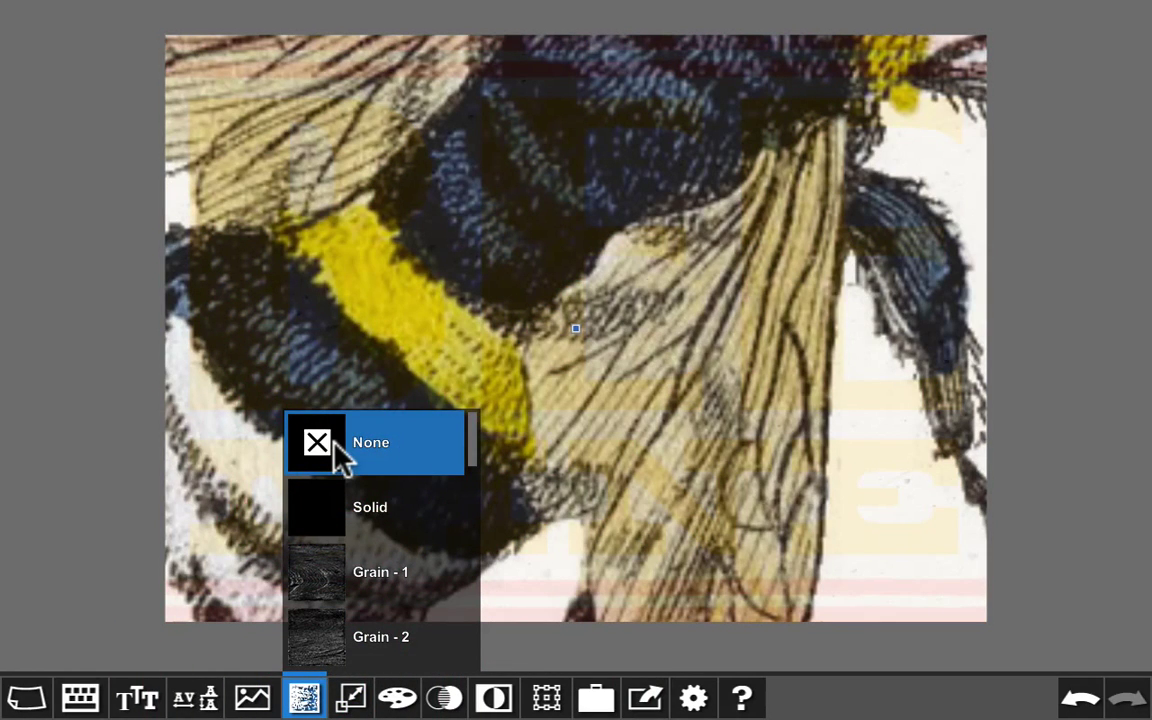
click(355, 512)
- Apply the Vintage - 2 impression to the bee art and reapply it several times to vary the wear pattern
drag(476, 450, 478, 563)
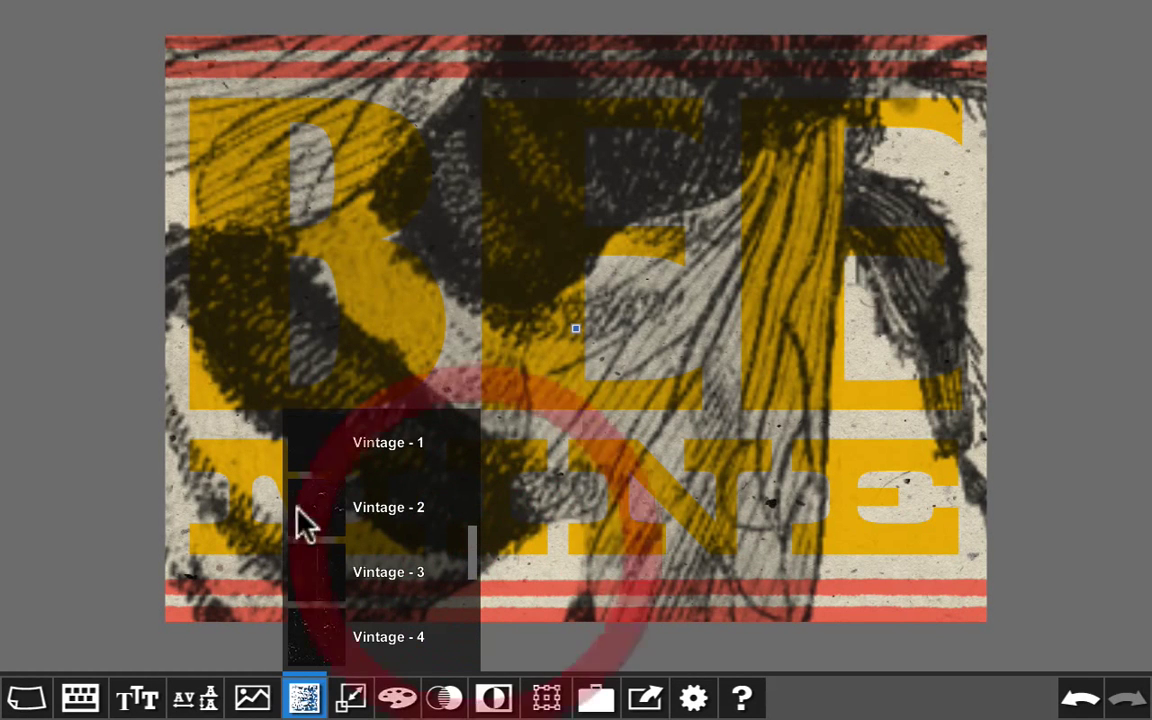
click(325, 510)
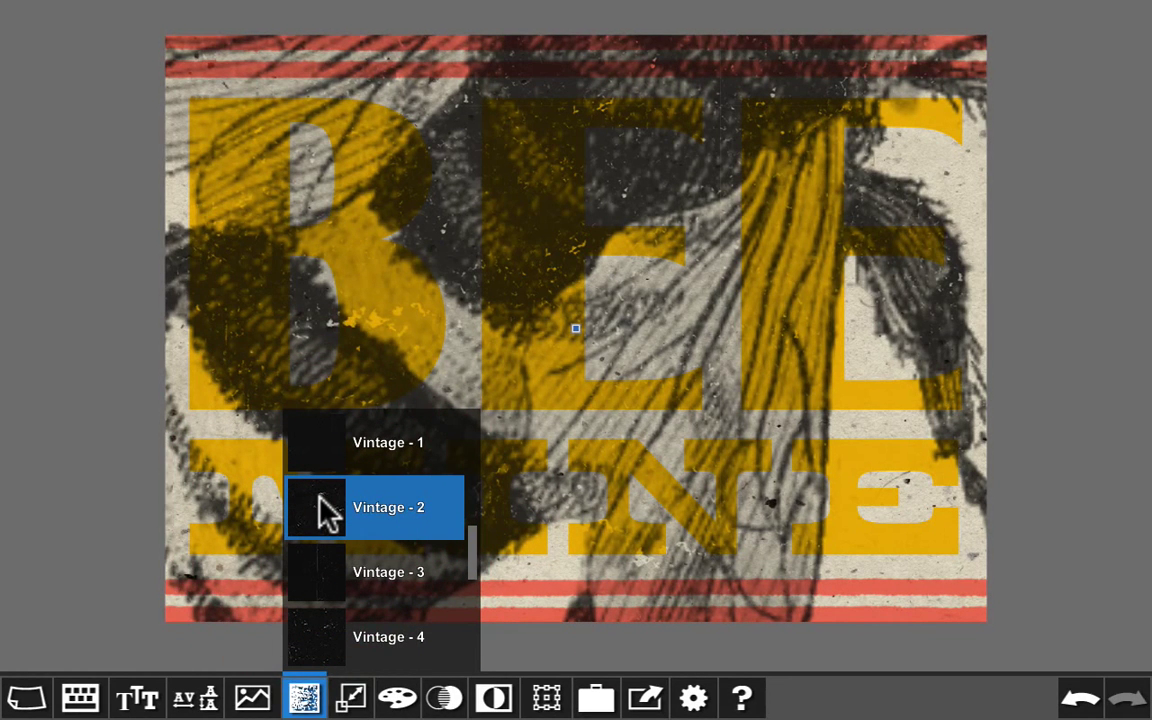
drag(325, 510, 325, 545)
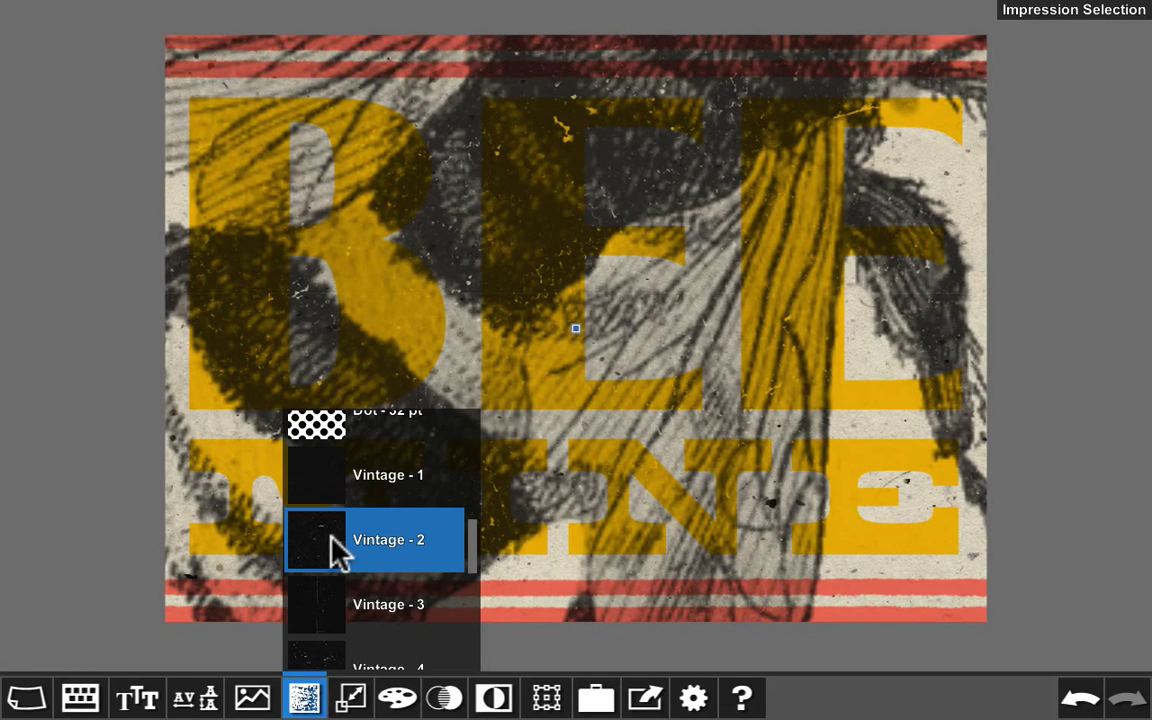
click(332, 540)
click(332, 537)
click(332, 537)
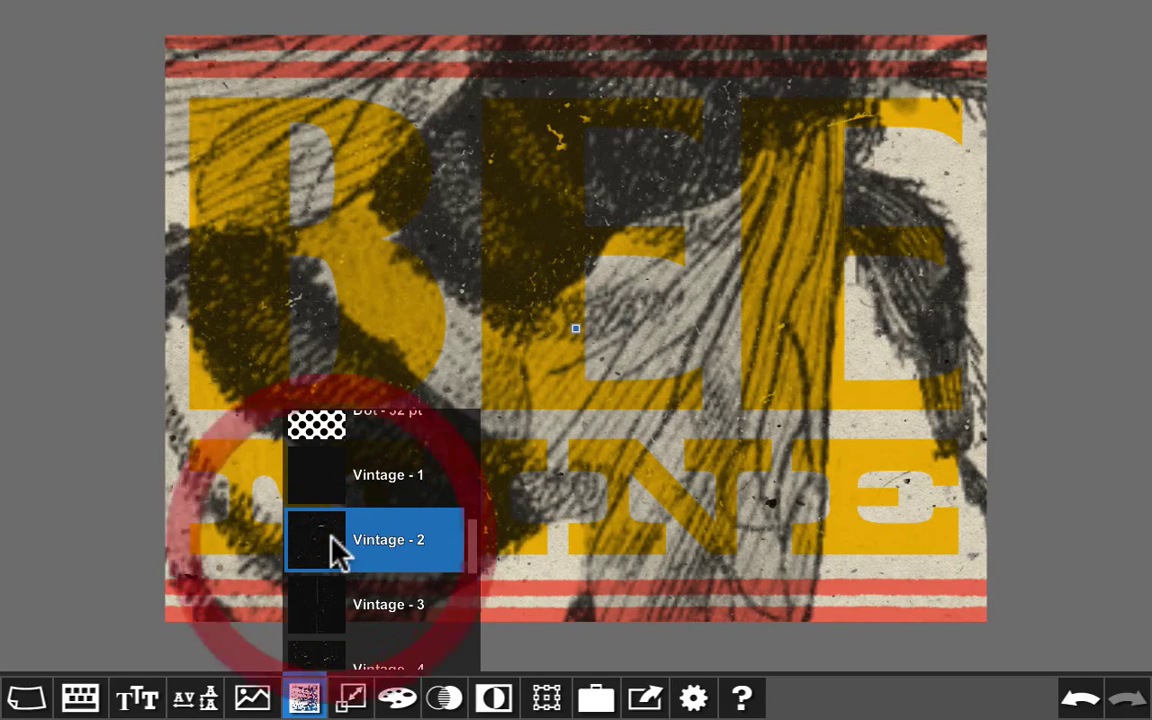
click(332, 537)
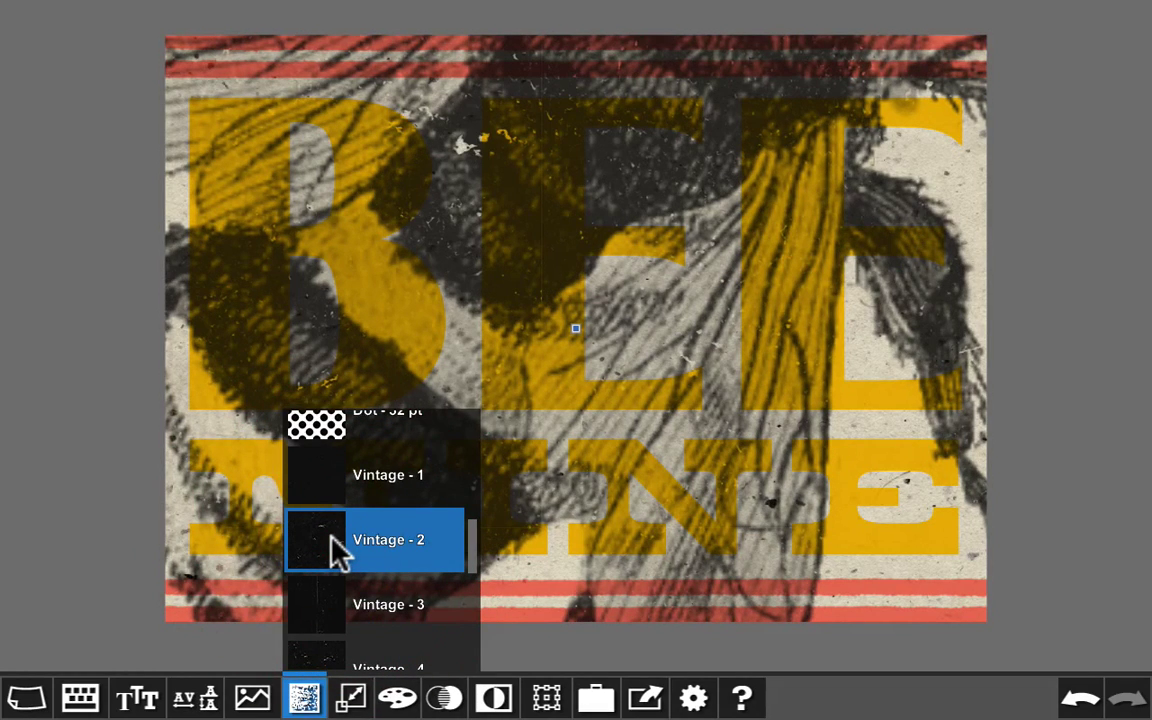
- Replace the bee art's impression with Distressed - 1 and reapply it several times to vary the wear pattern
click(330, 537)
click(328, 537)
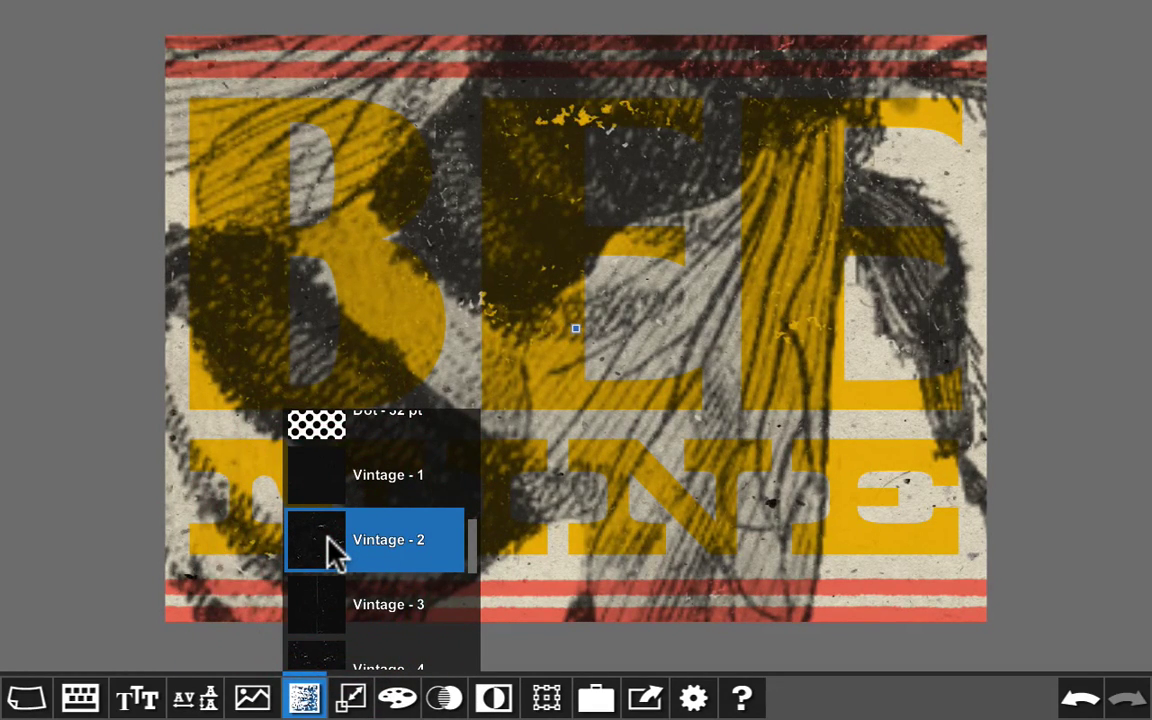
click(472, 562)
drag(476, 572, 474, 614)
click(308, 636)
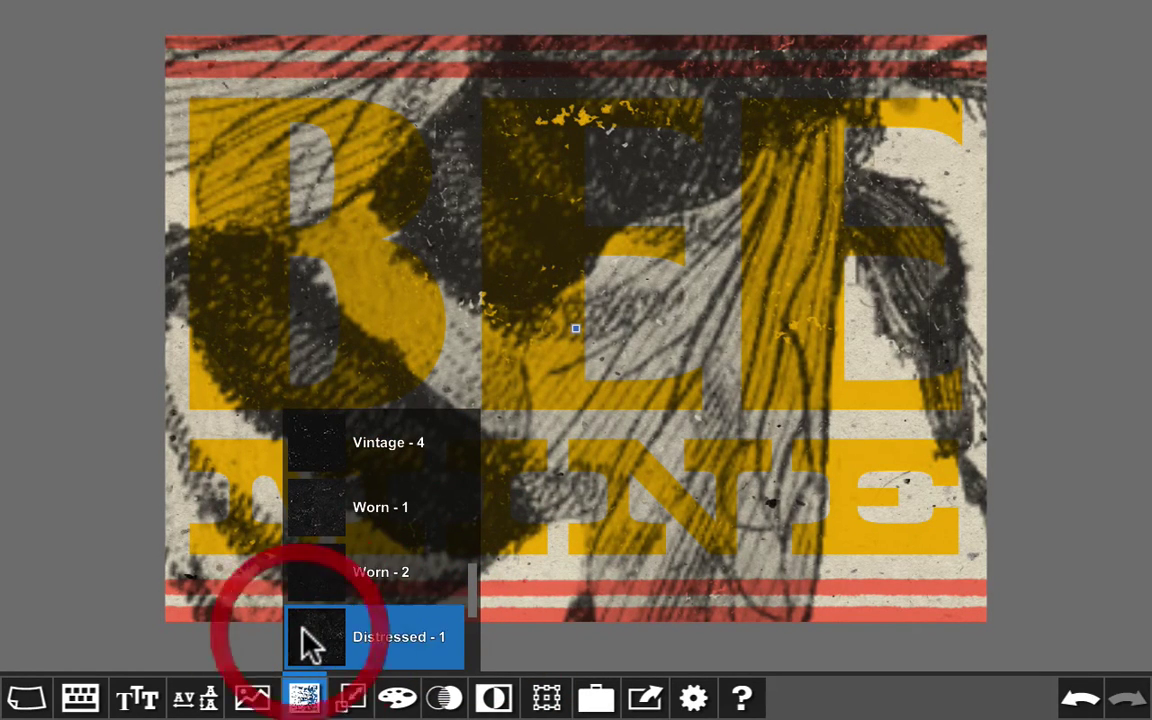
click(307, 630)
click(305, 636)
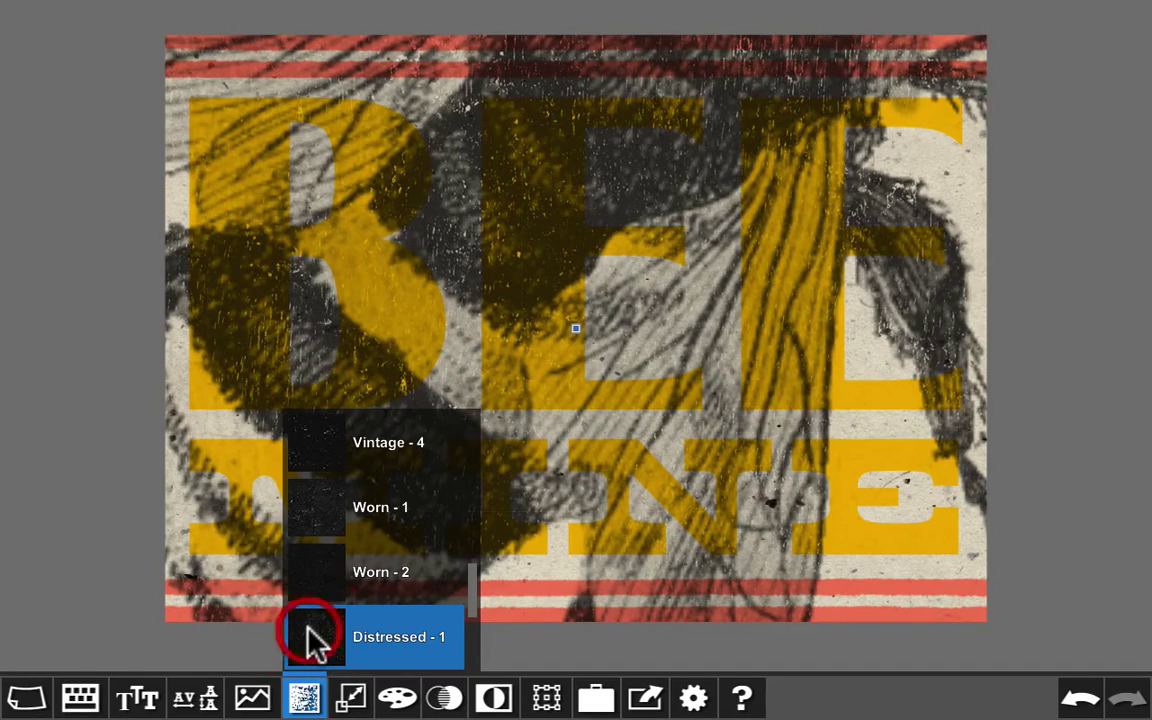
click(310, 634)
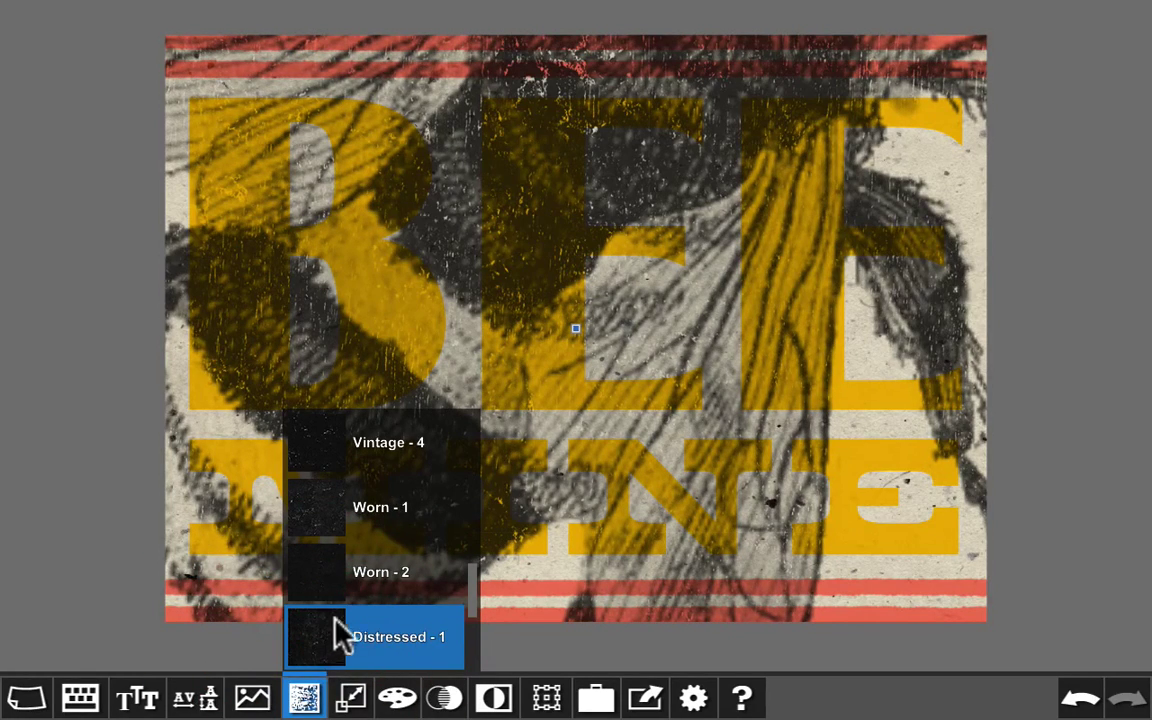
scroll(366, 592, down, 1)
click(328, 580)
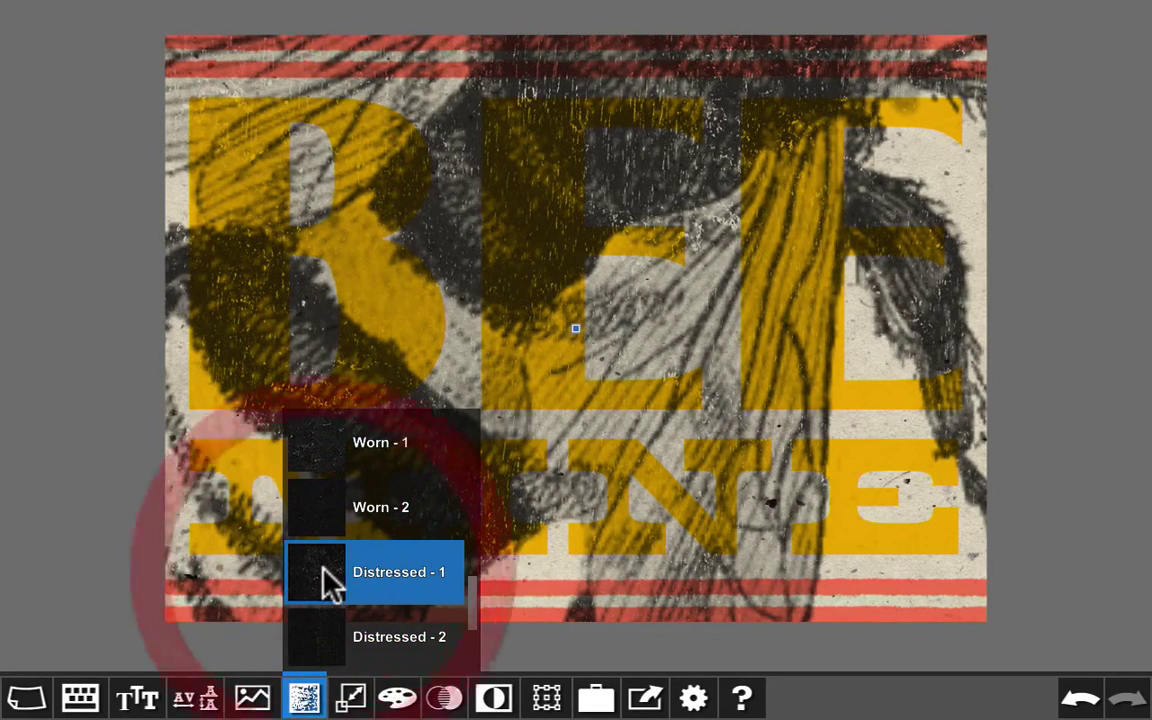
click(305, 700)
click(471, 437)
- Scale the bee art to 90% and shift it slightly lower on the page
click(352, 697)
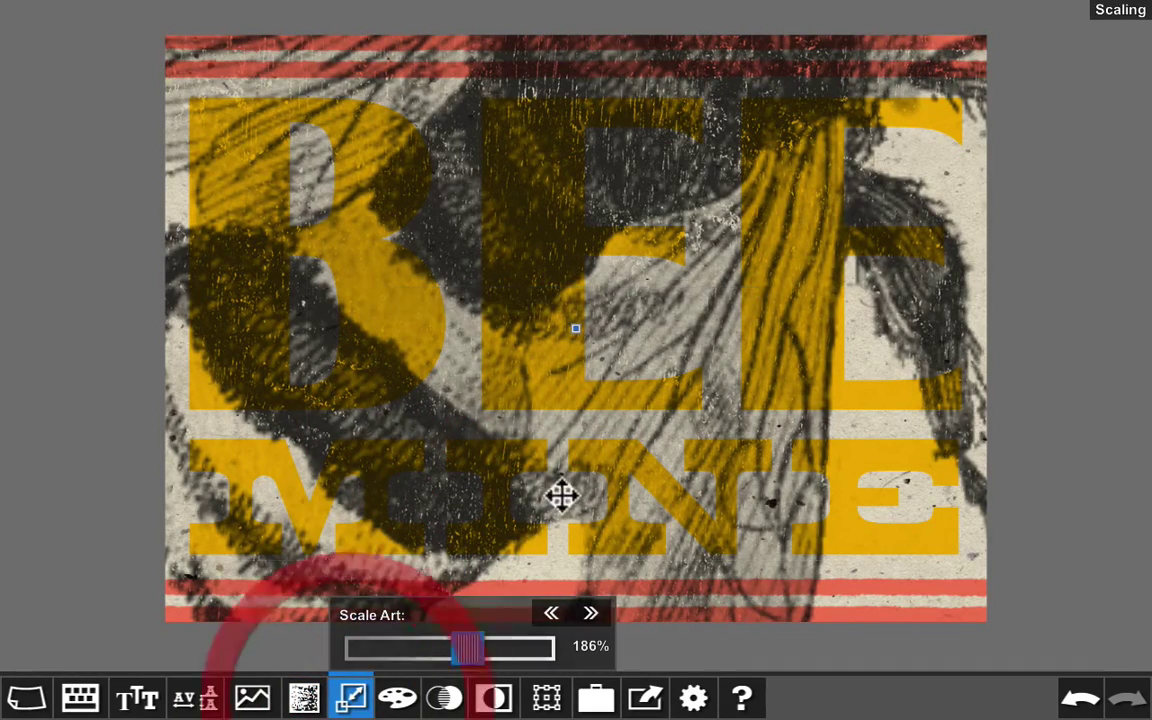
drag(468, 650, 405, 650)
mouse_move(488, 406)
mouse_down()
mouse_move(494, 436)
mouse_move(491, 425)
mouse_up()
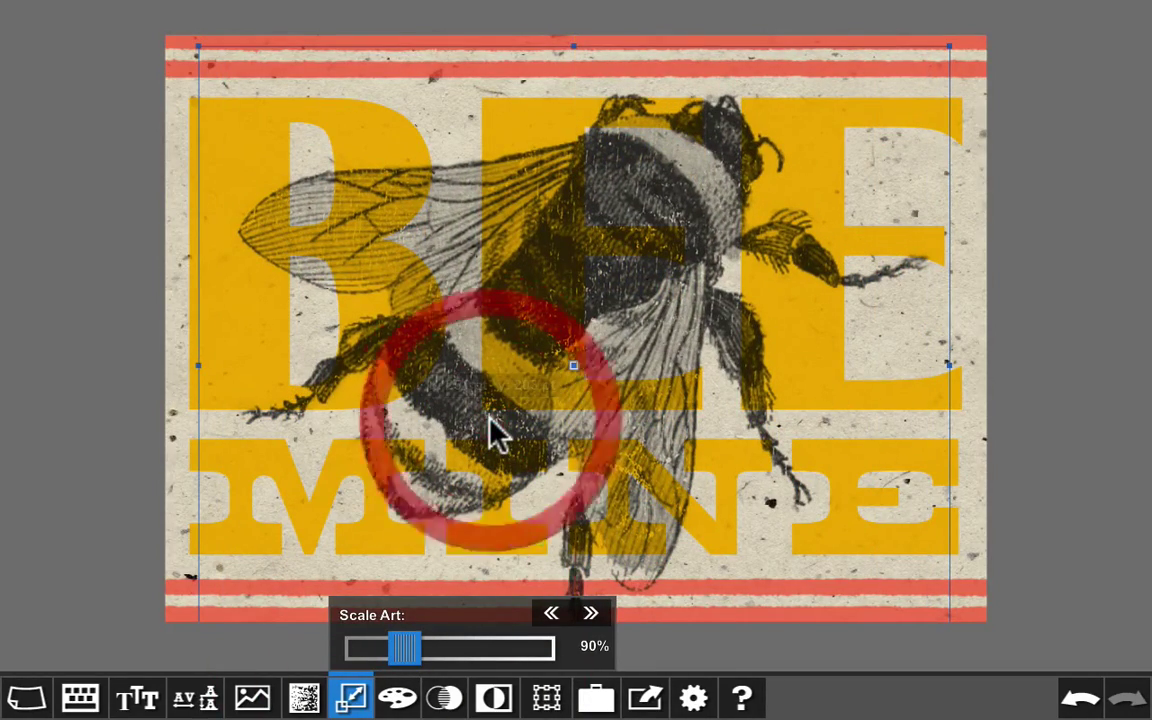
click(350, 700)
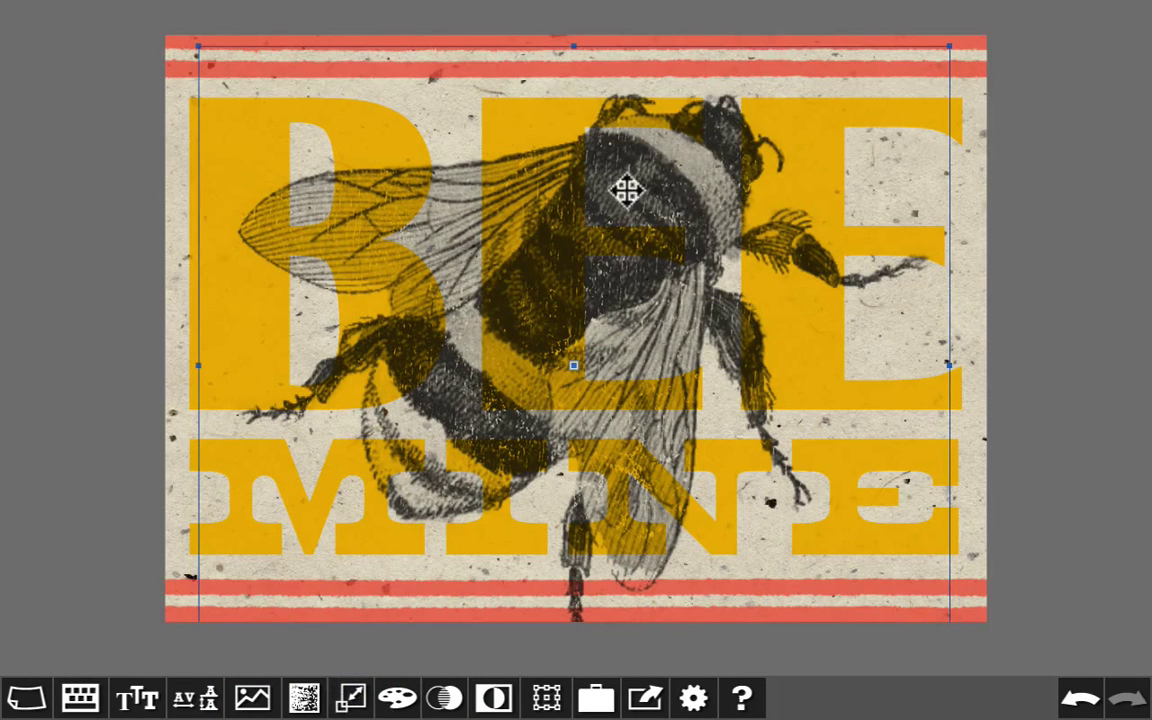
- Rotate the bee art freely about its center by about 12 degrees clockwise
click(545, 700)
click(143, 65)
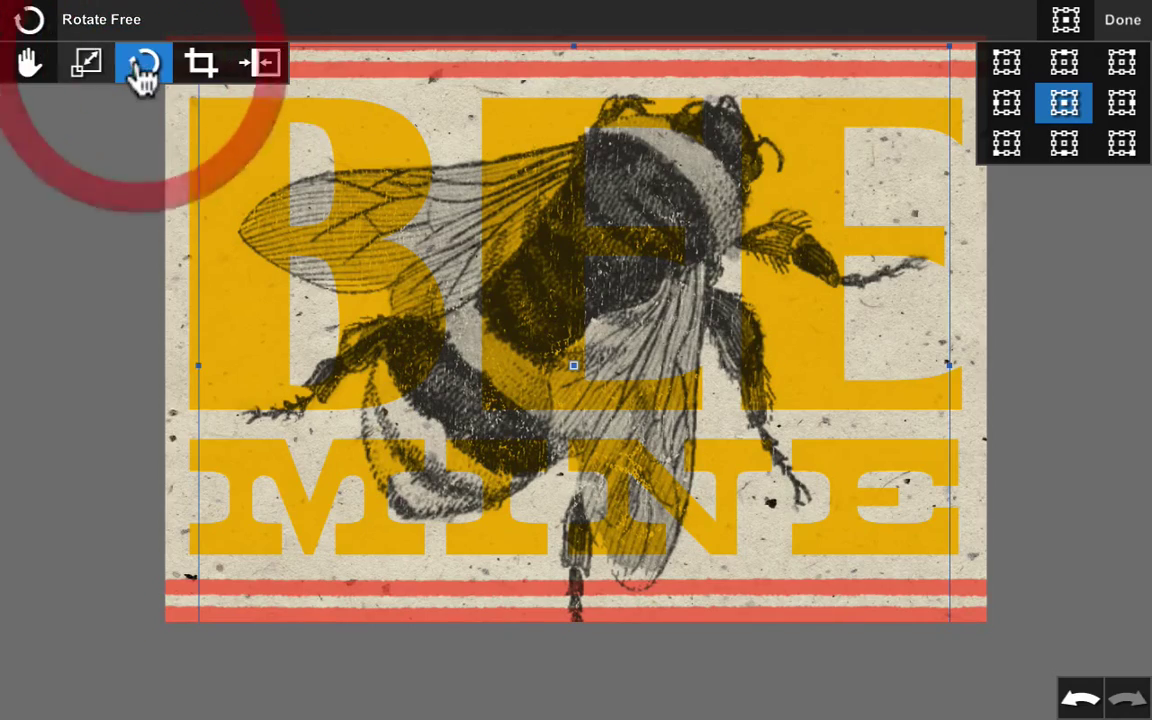
drag(328, 541, 309, 339)
click(141, 68)
drag(234, 277, 222, 420)
click(141, 68)
drag(278, 316, 258, 365)
mouse_move(599, 327)
mouse_down()
mouse_move(586, 327)
mouse_move(604, 320)
mouse_up()
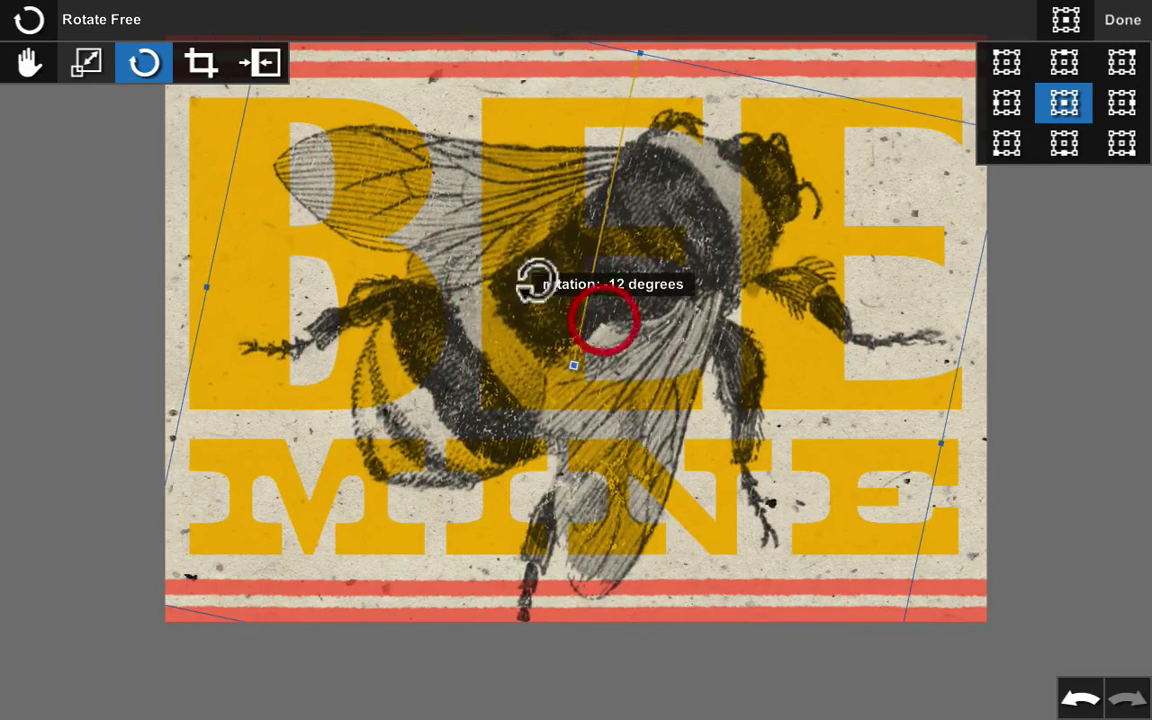
- Move the rotated bee art slightly upward and finish transforming it
click(29, 63)
mouse_move(645, 383)
mouse_down()
mouse_move(620, 410)
mouse_move(648, 372)
mouse_up()
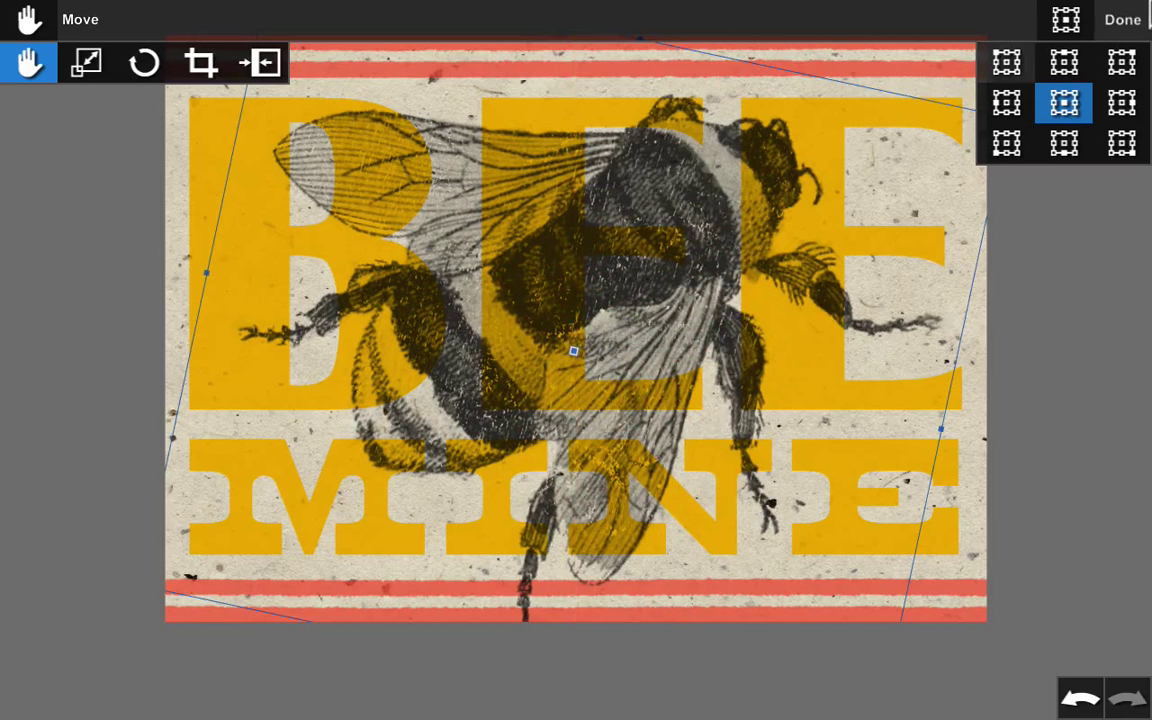
click(1116, 28)
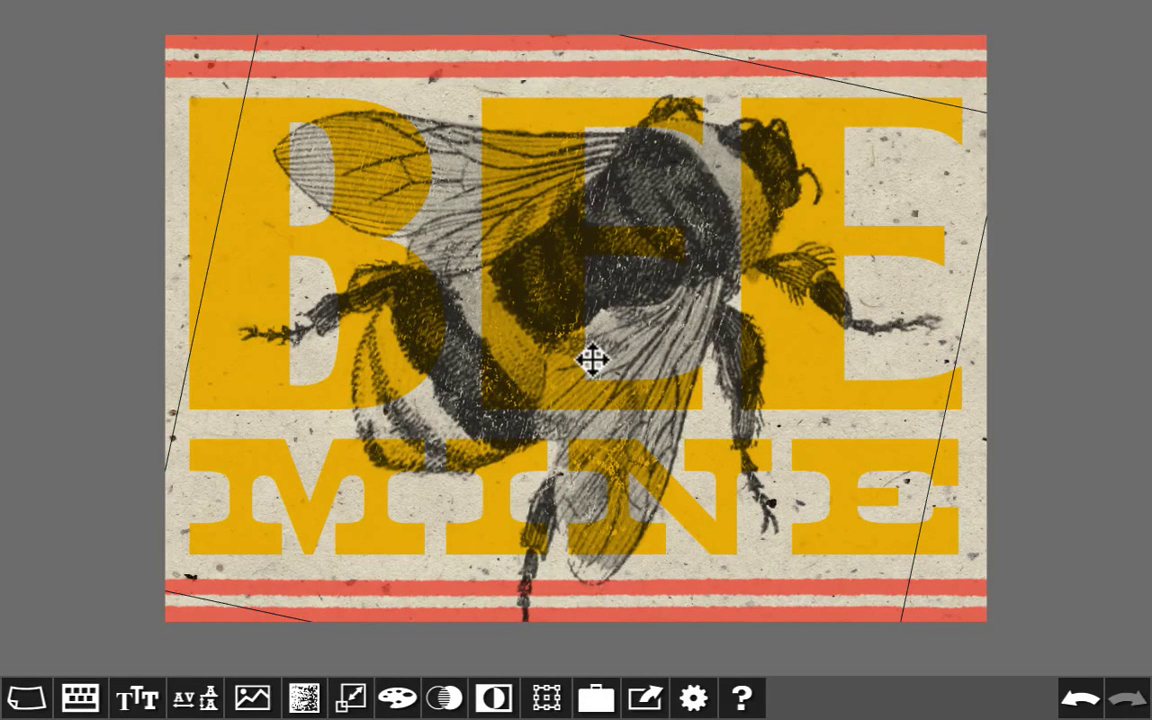
- Send the bee art to the back of the stacking order, behind the BEE MINE lettering
click(605, 300)
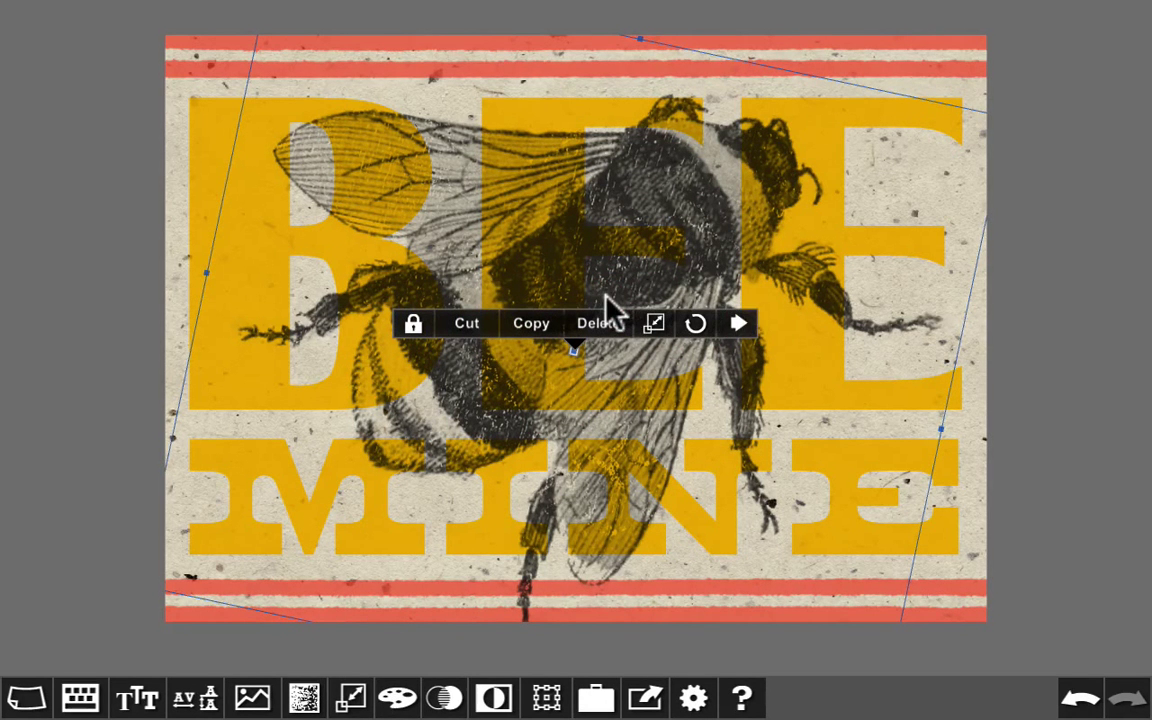
click(738, 324)
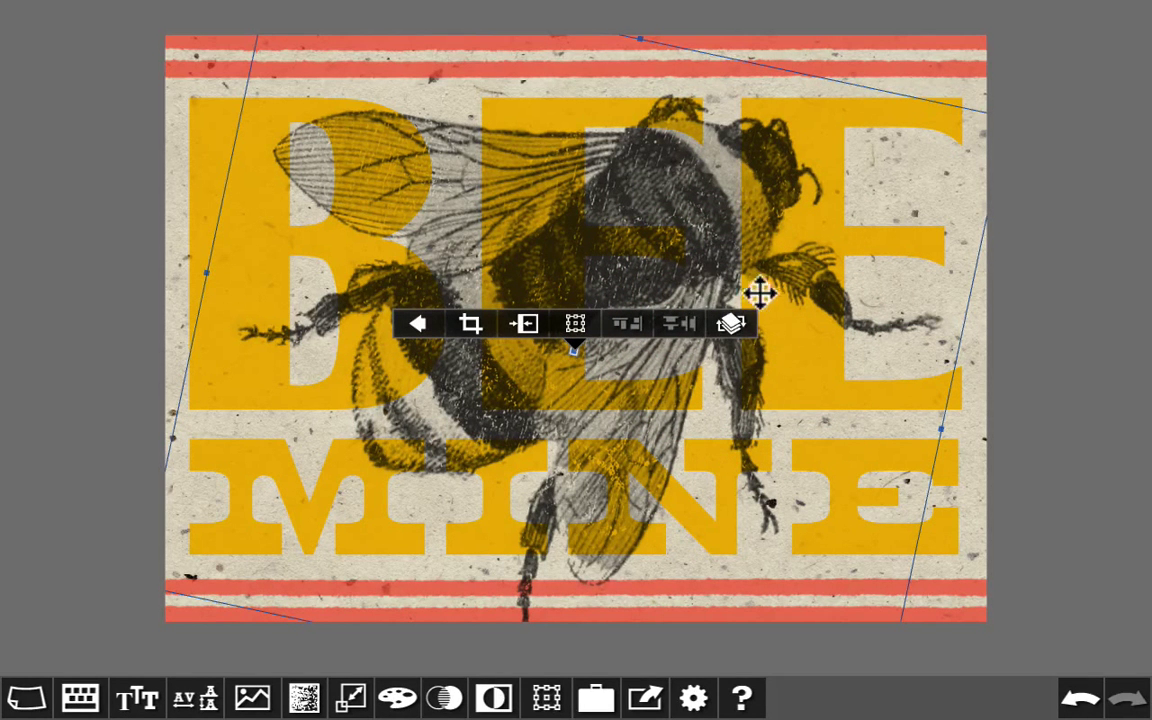
click(724, 333)
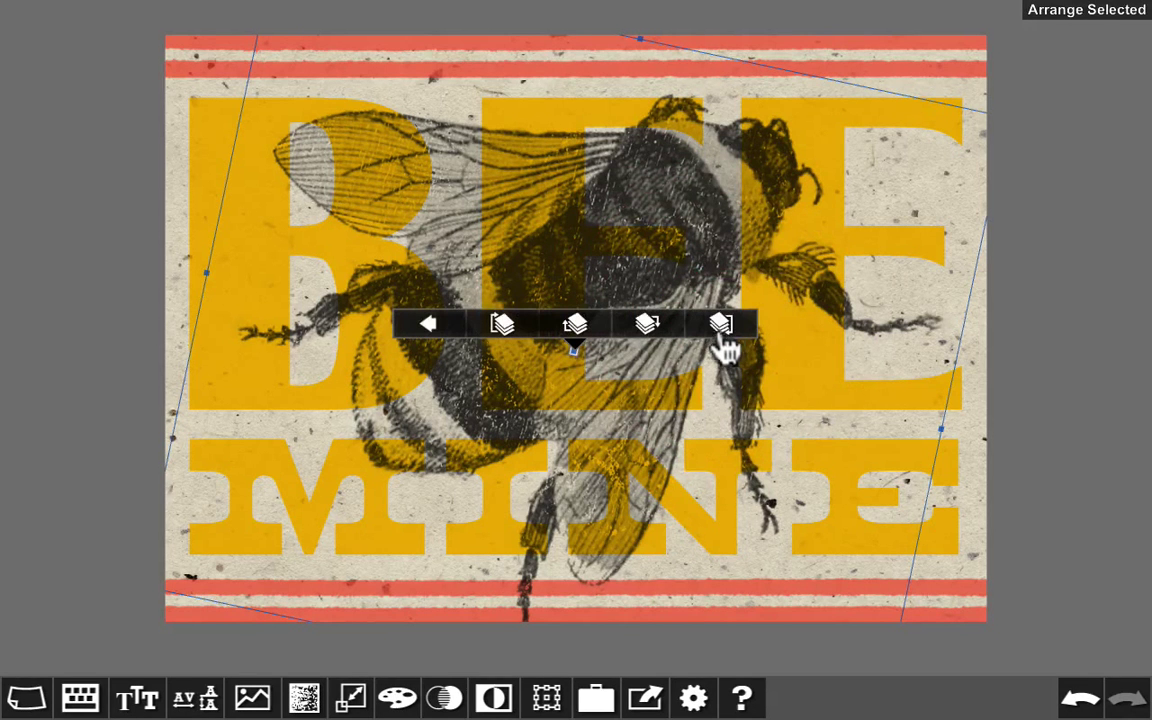
click(722, 326)
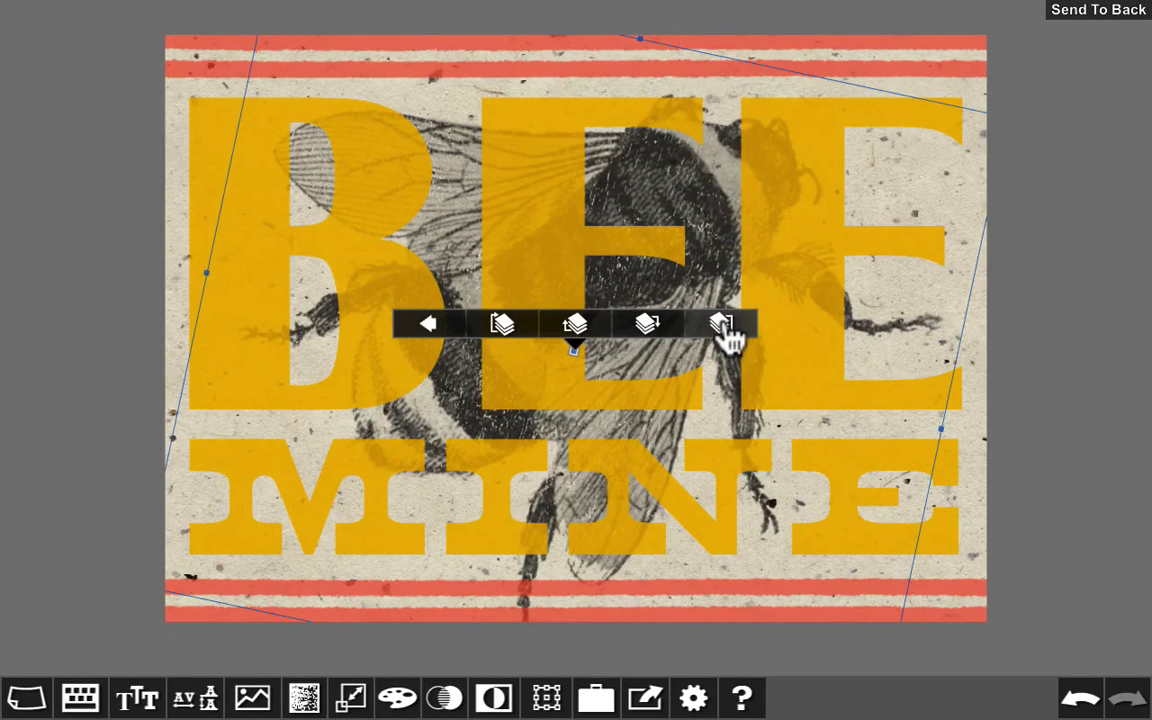
- Try the bee art at different stacking levels, including the very front, and return it to the back
click(580, 328)
click(580, 330)
click(580, 330)
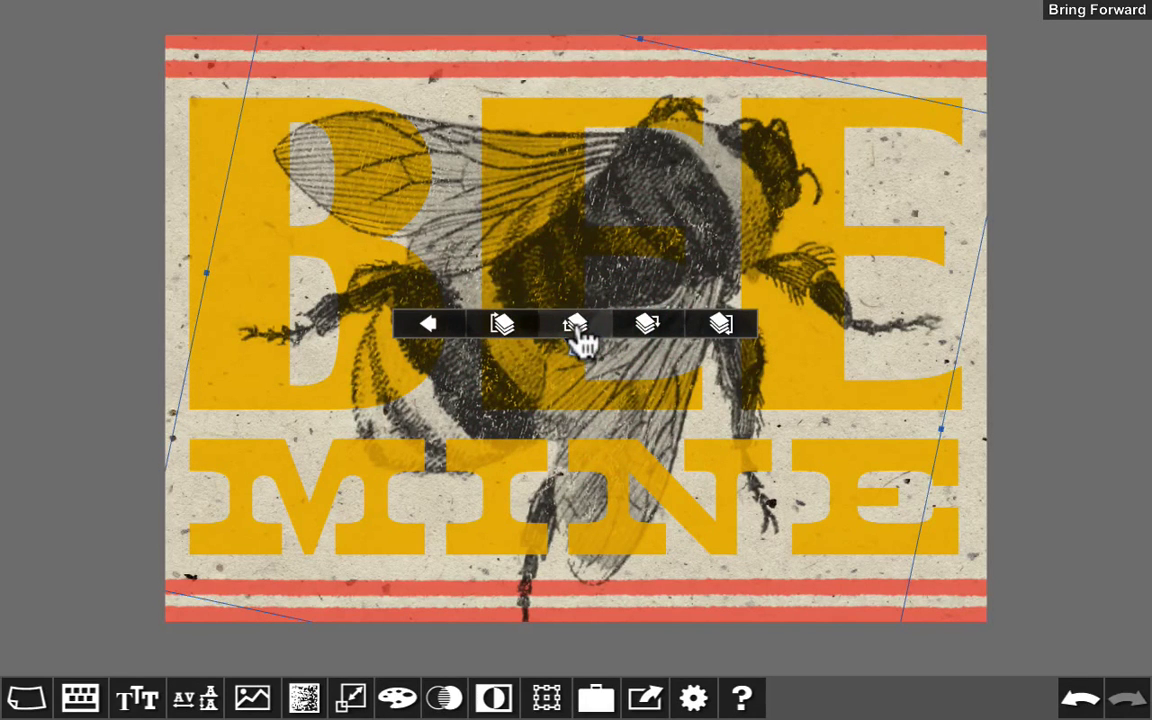
click(643, 330)
click(643, 328)
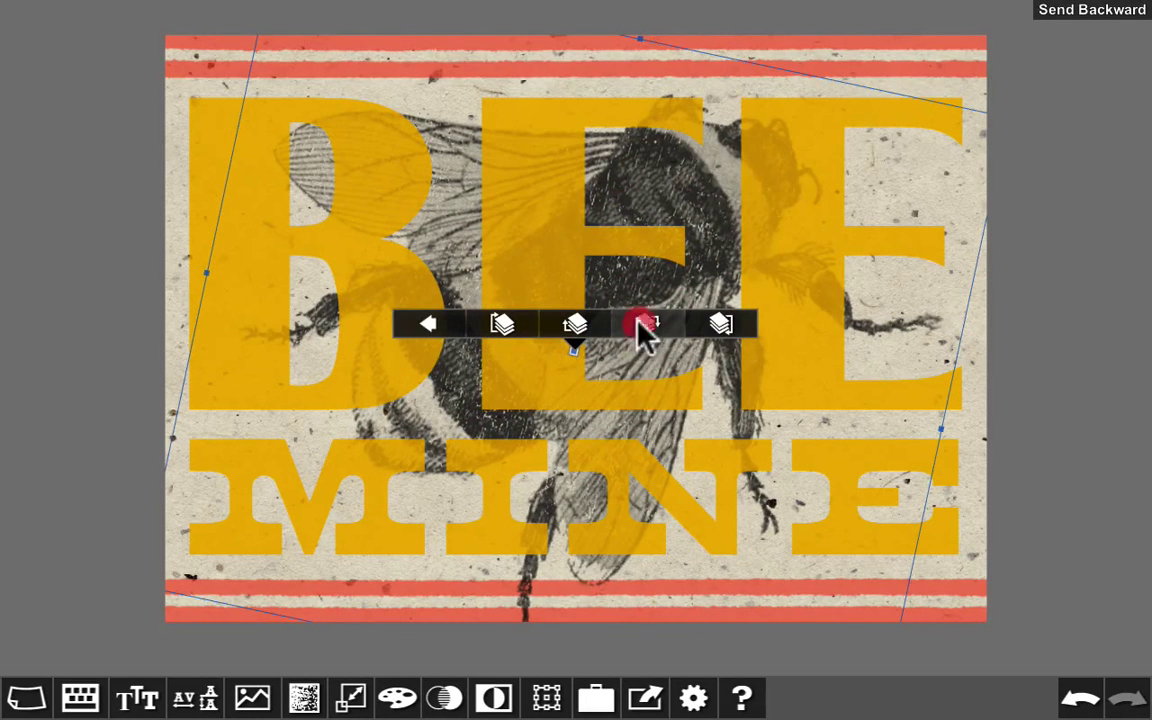
click(508, 335)
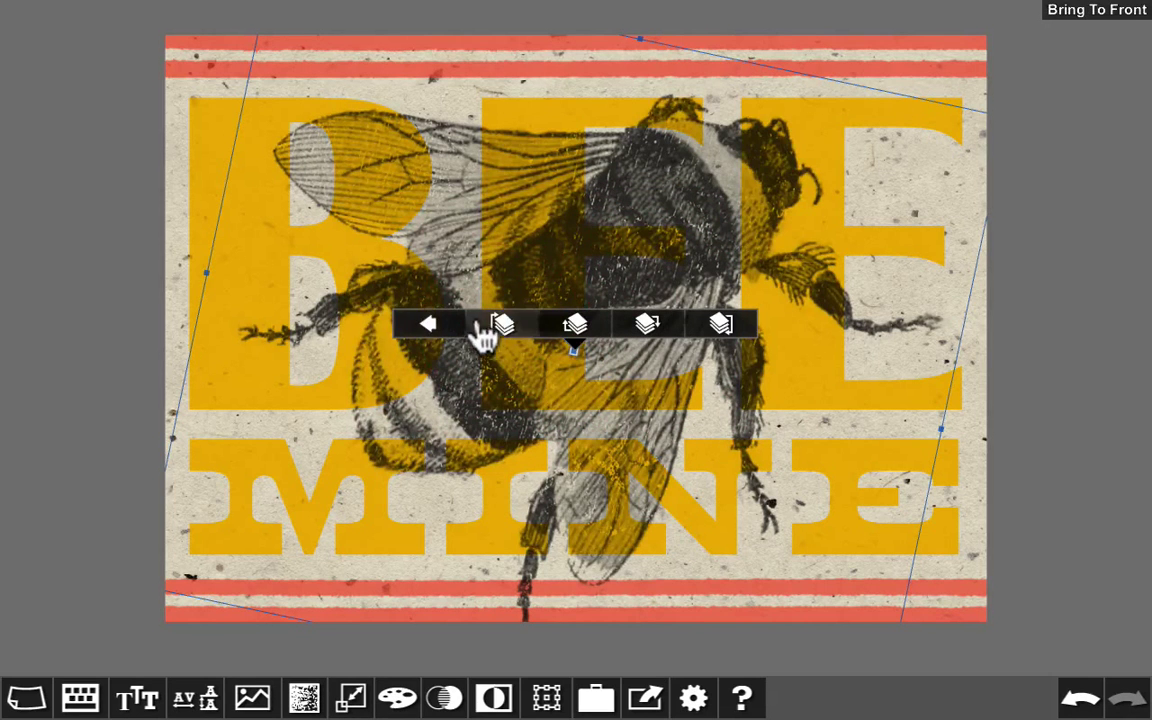
click(727, 330)
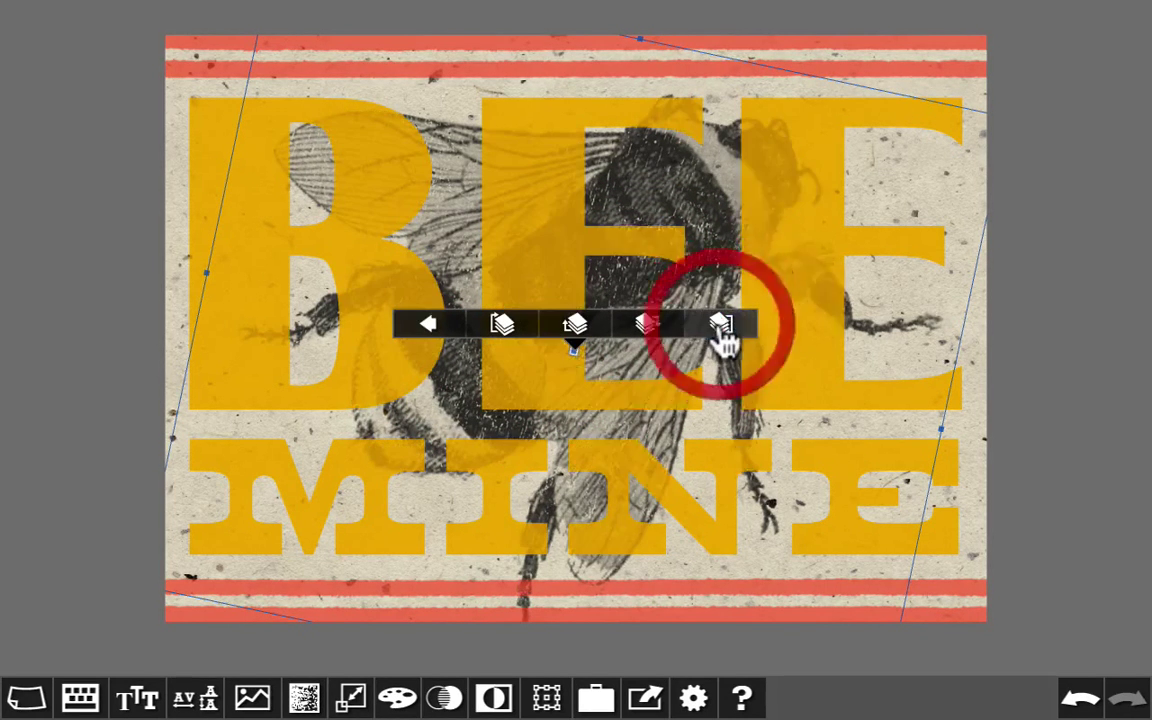
- Bring the bee art forward two levels while keeping it behind the BEE MINE lettering
click(568, 328)
click(575, 330)
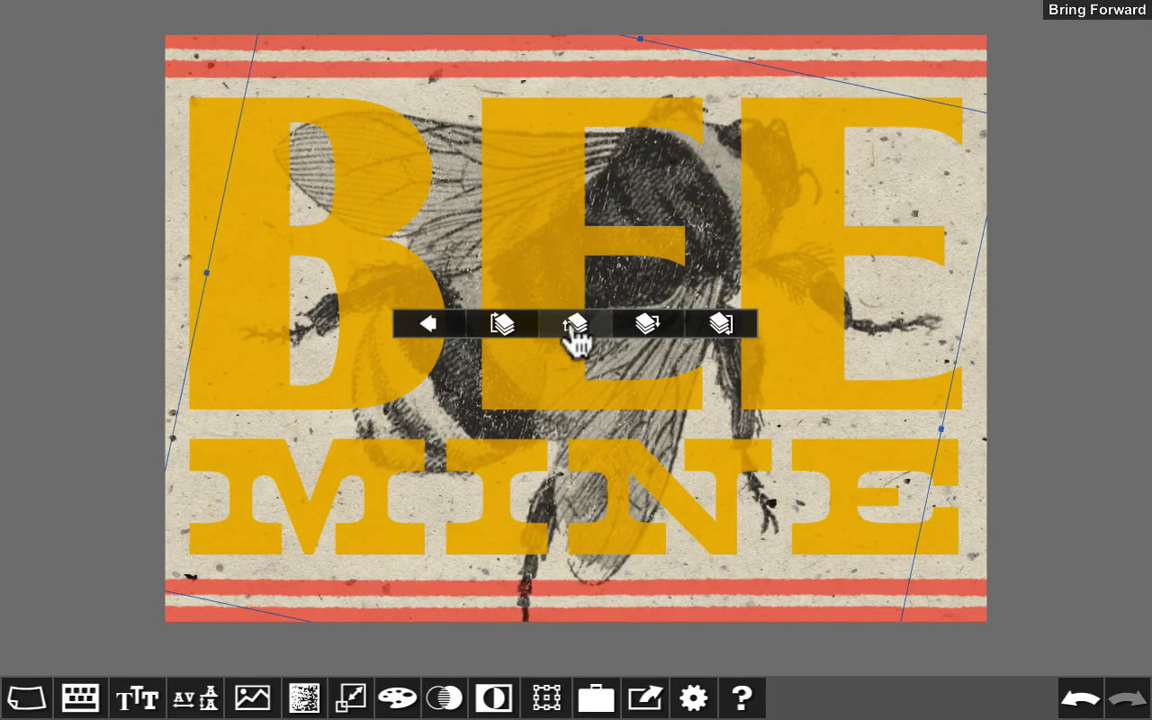
click(1135, 290)
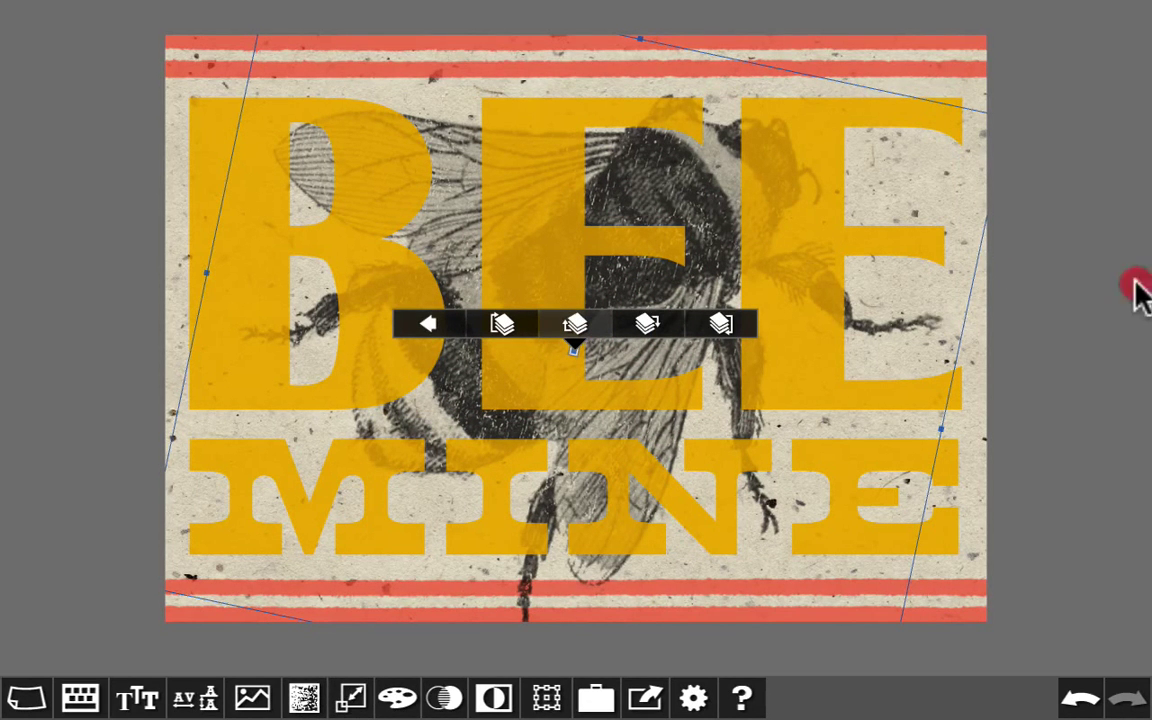
- Scale the bee art to 106% and nudge it slightly down behind the lettering
click(622, 424)
click(612, 450)
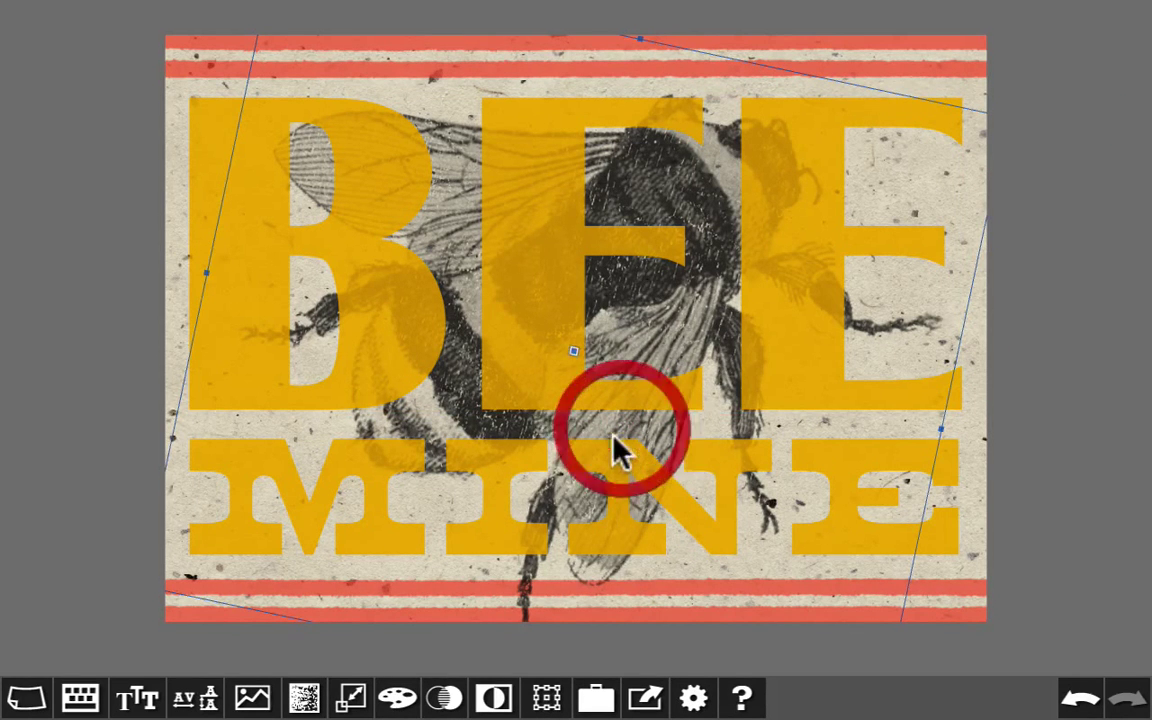
click(351, 697)
drag(392, 646, 406, 652)
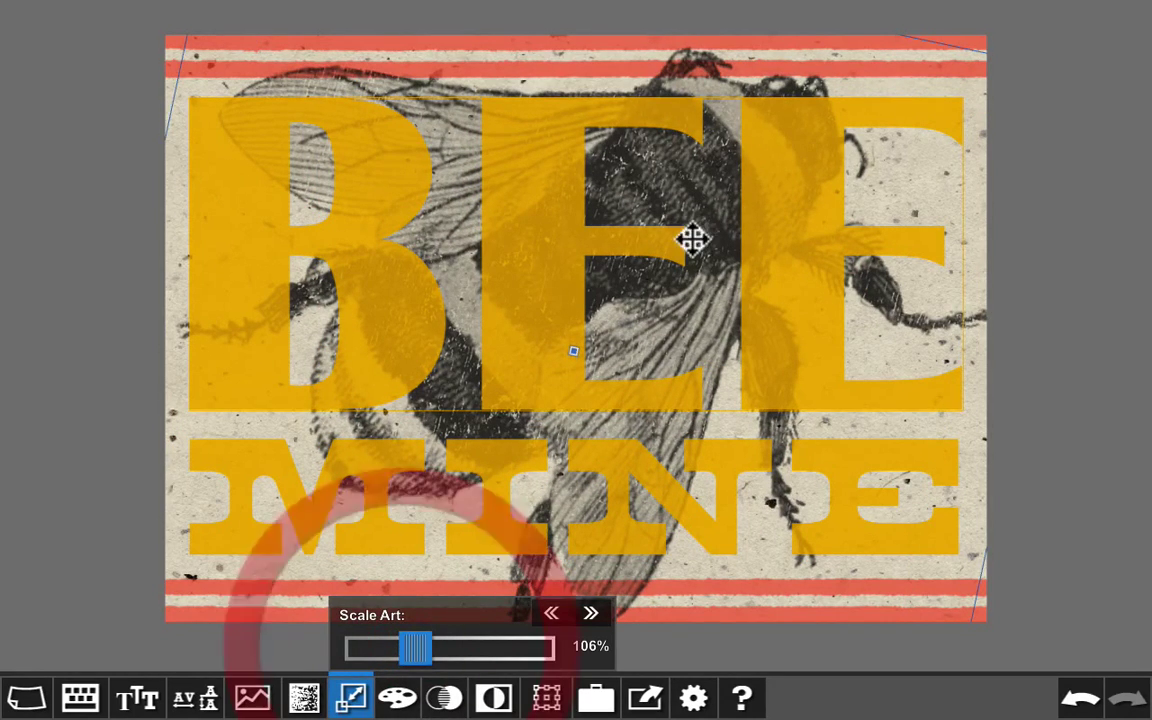
mouse_move(602, 424)
mouse_down()
mouse_move(600, 455)
mouse_move(592, 434)
mouse_move(605, 430)
mouse_move(609, 444)
mouse_up()
- Set the bee art's opacity to 92%
click(444, 698)
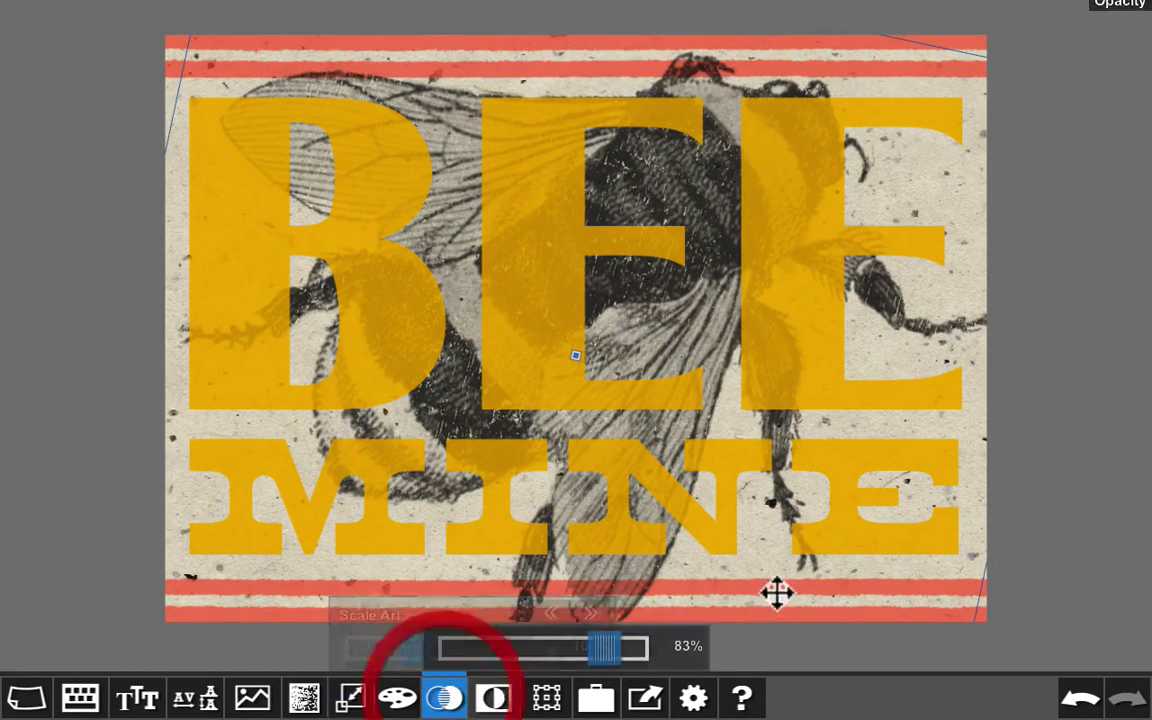
drag(604, 650, 621, 665)
click(903, 645)
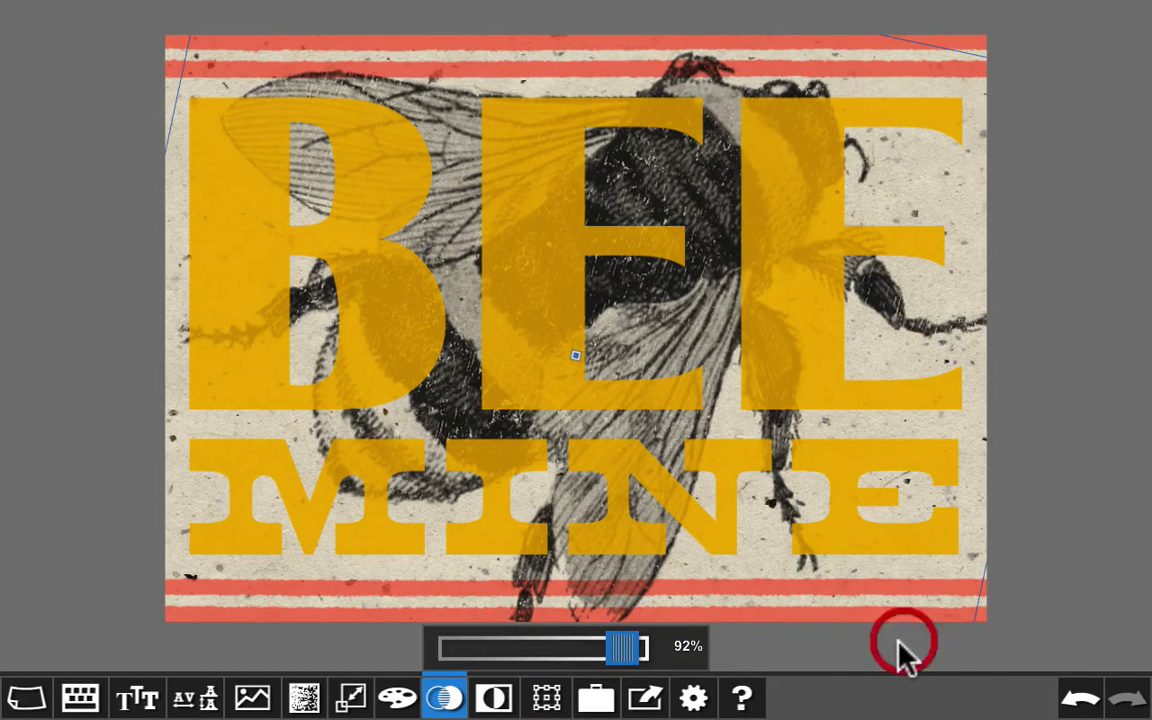
click(447, 698)
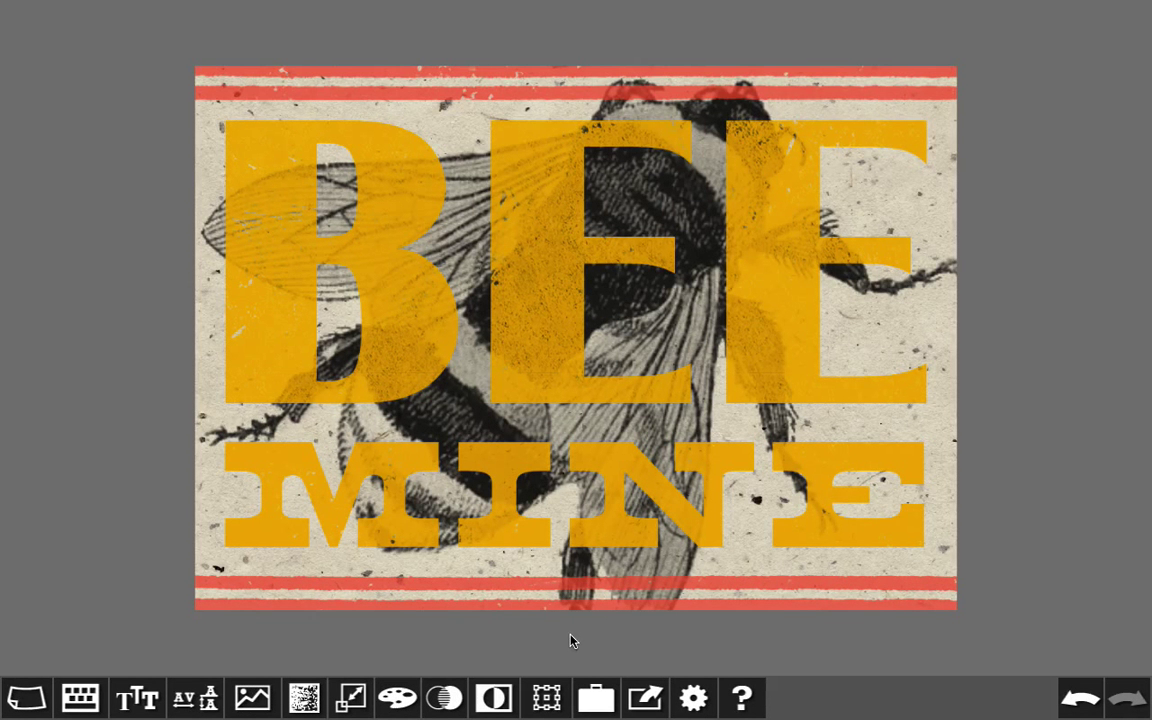
- Update the blank composition in the Experiments portfolio group with the current BEE MINE design
click(596, 707)
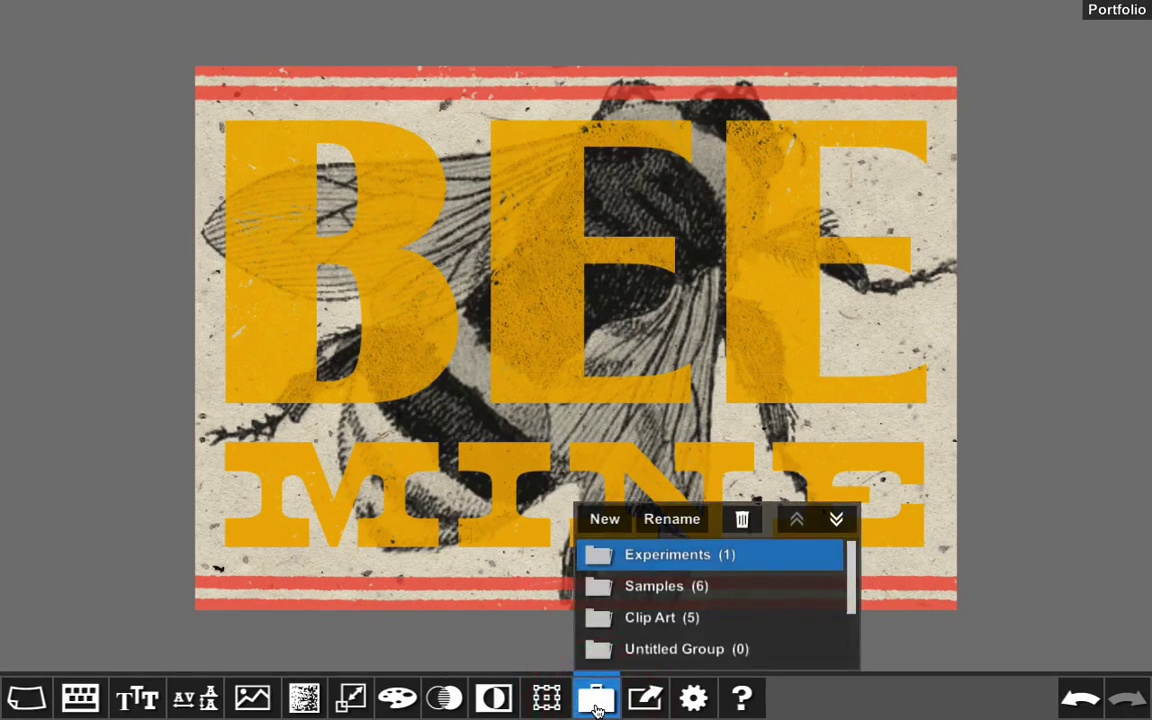
click(651, 557)
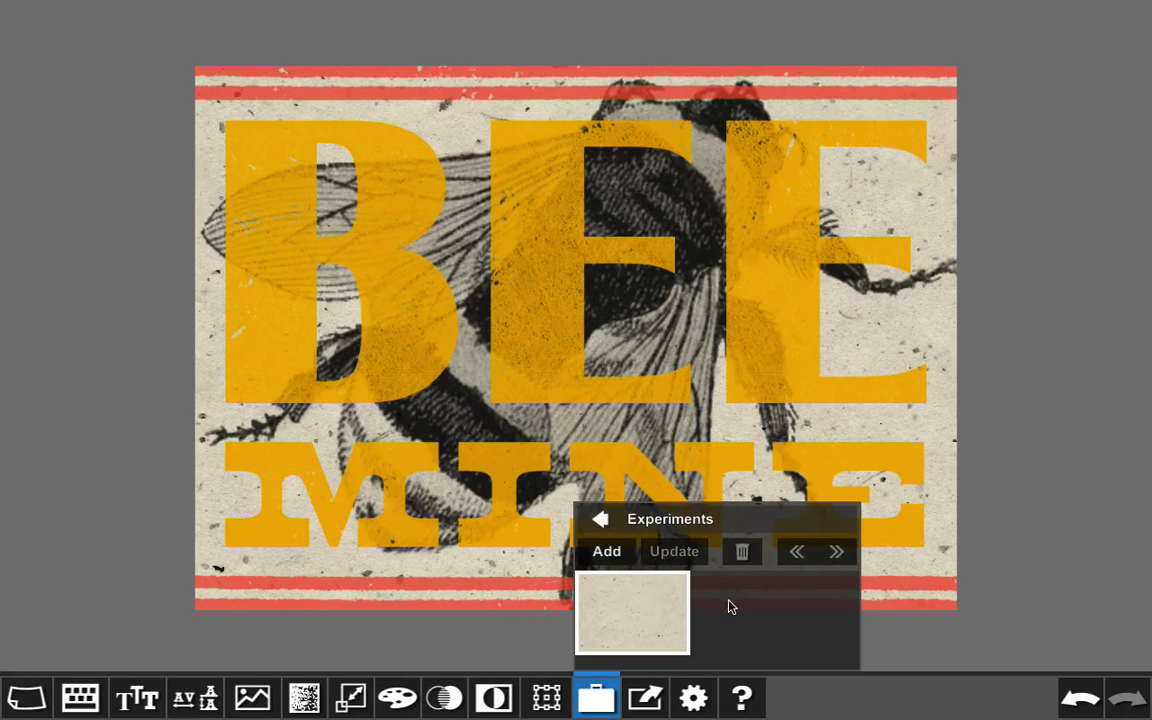
click(625, 628)
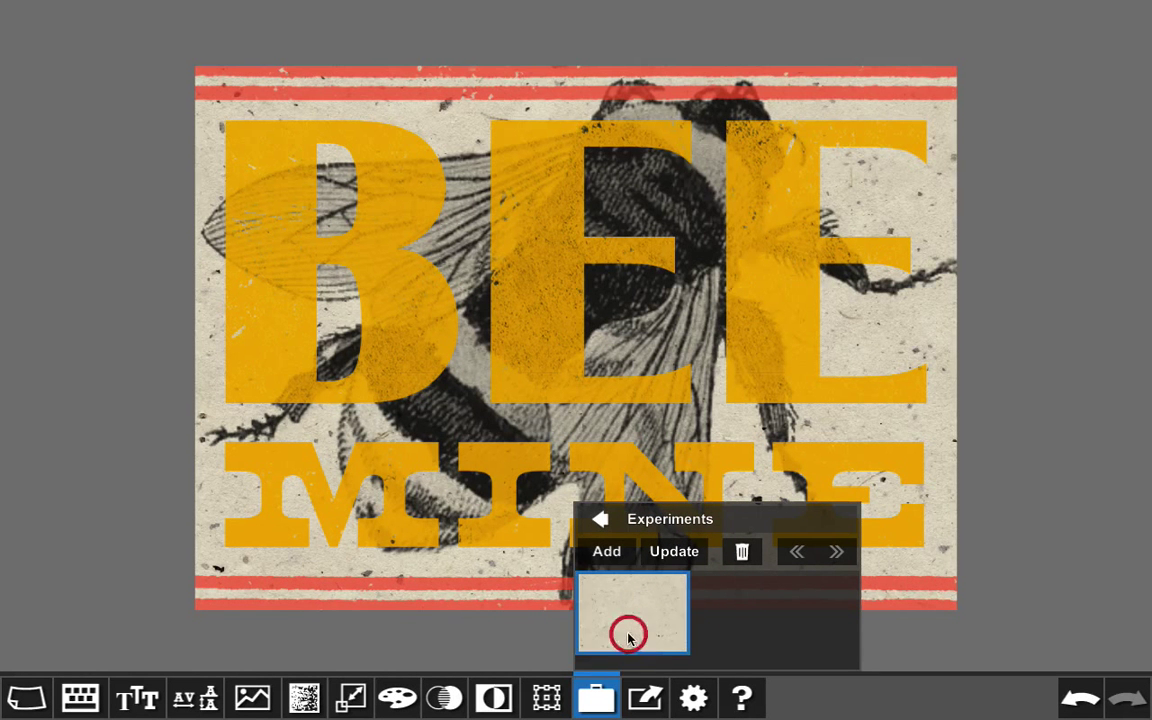
click(683, 555)
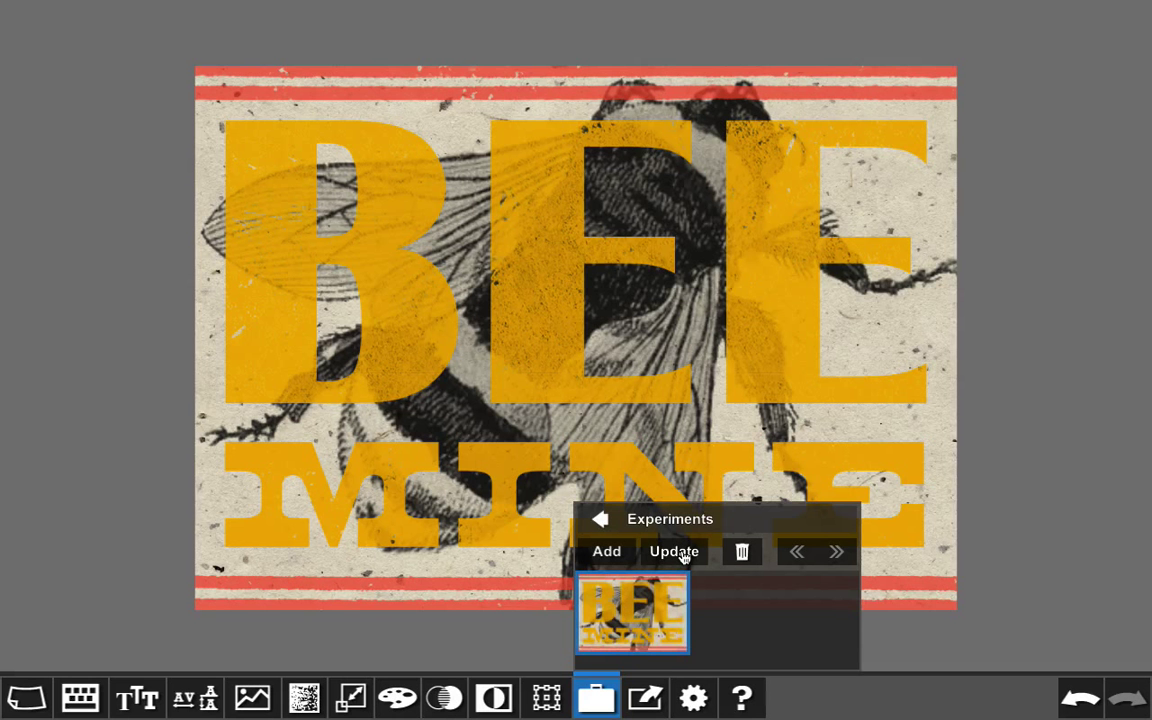
- Undo the portfolio update and add the current design to the Experiments group as a separate composition
click(1080, 704)
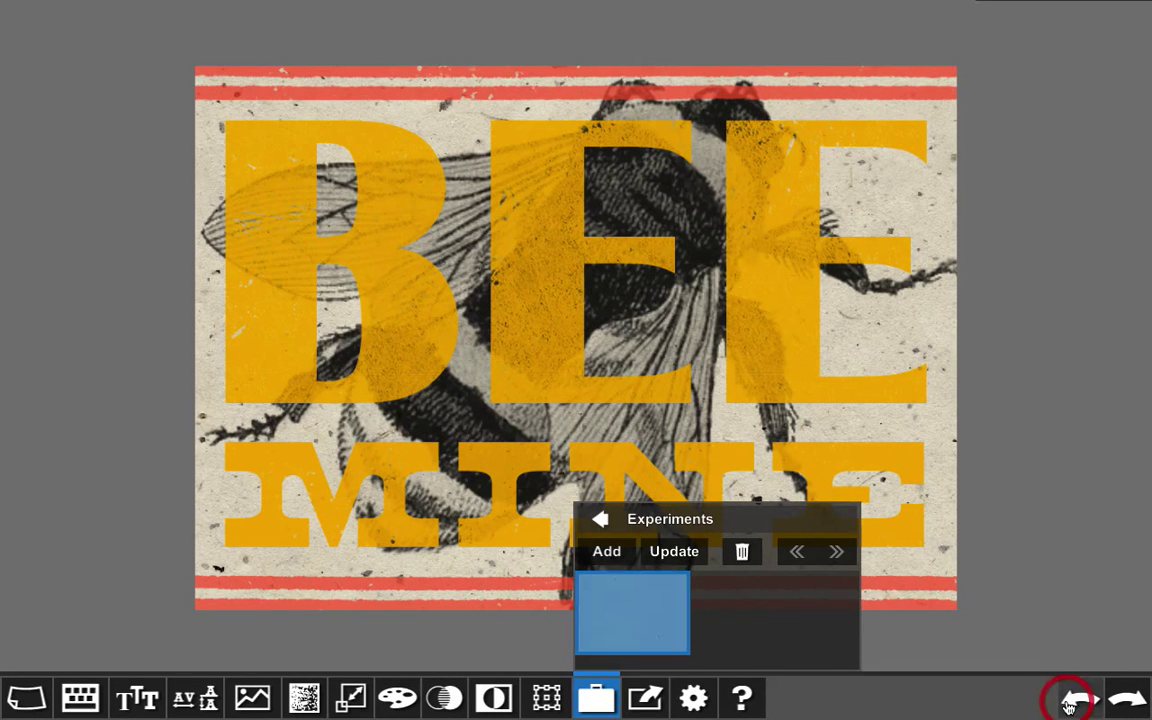
click(618, 563)
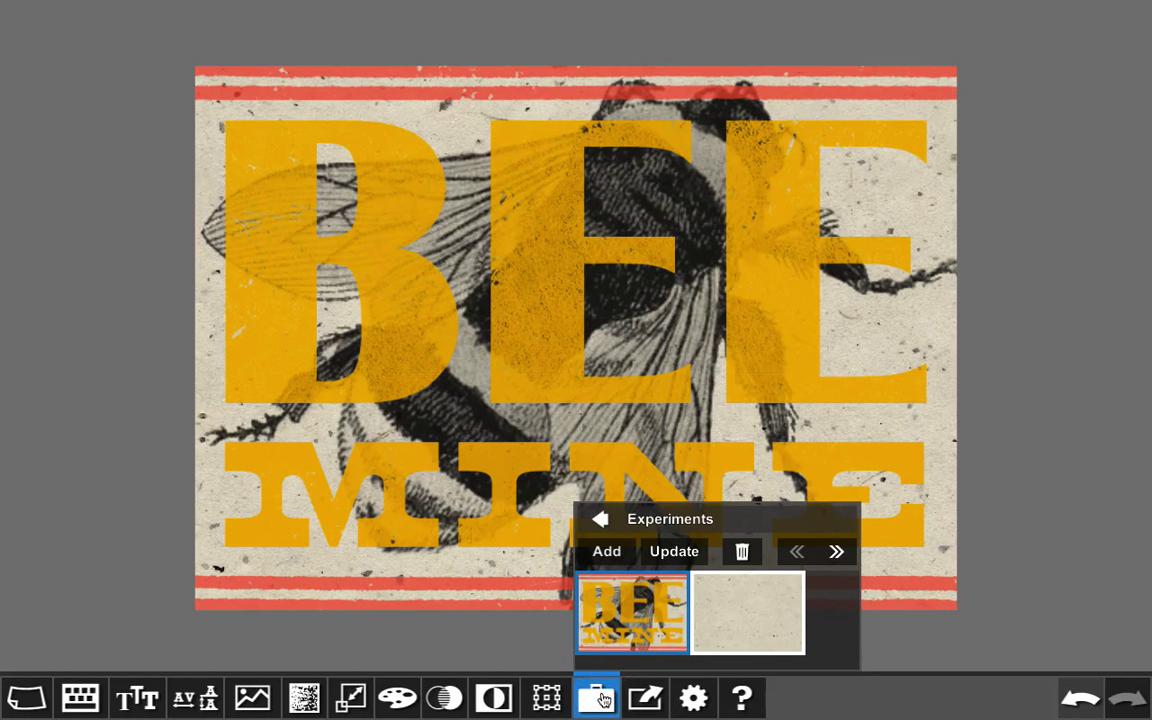
click(591, 681)
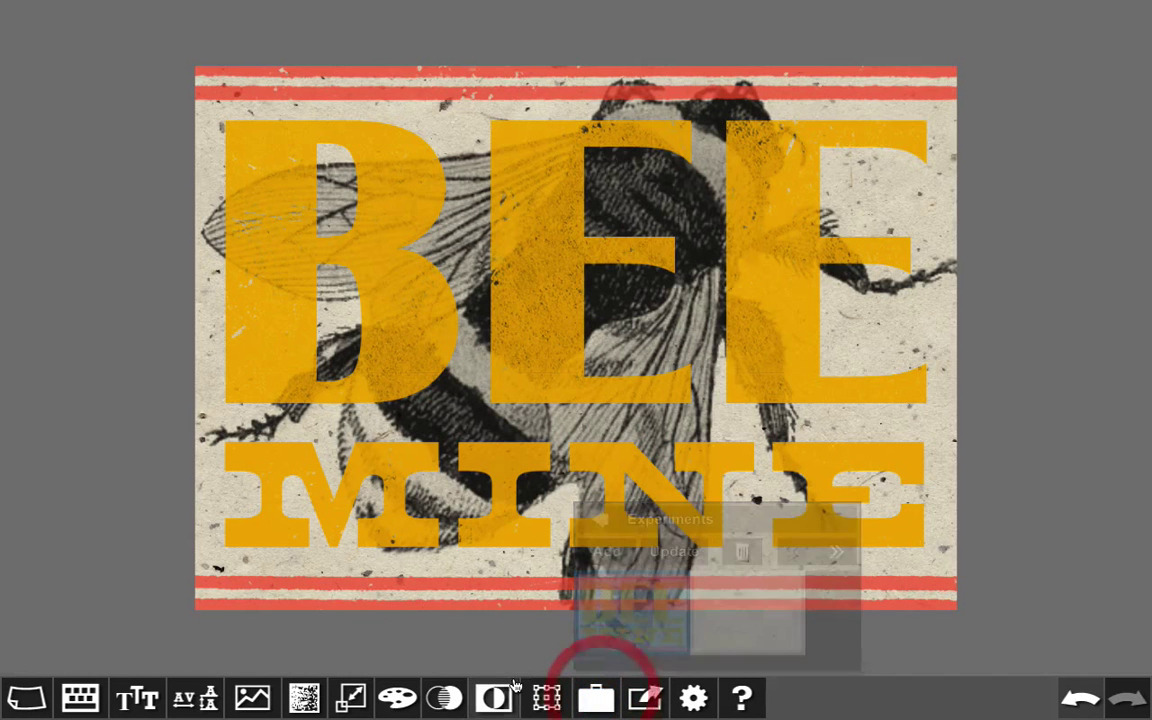
- Recolor the border lines at the top and bottom of the page with the teal swatch (0, 146, 155)
click(538, 608)
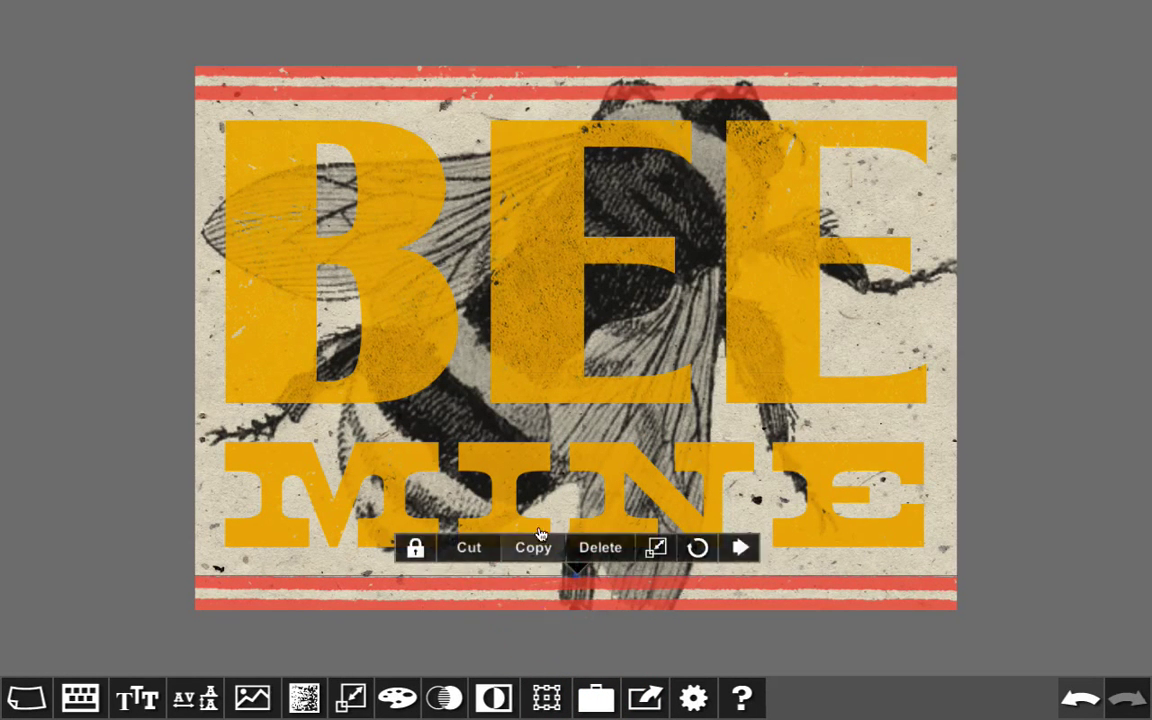
click(544, 72)
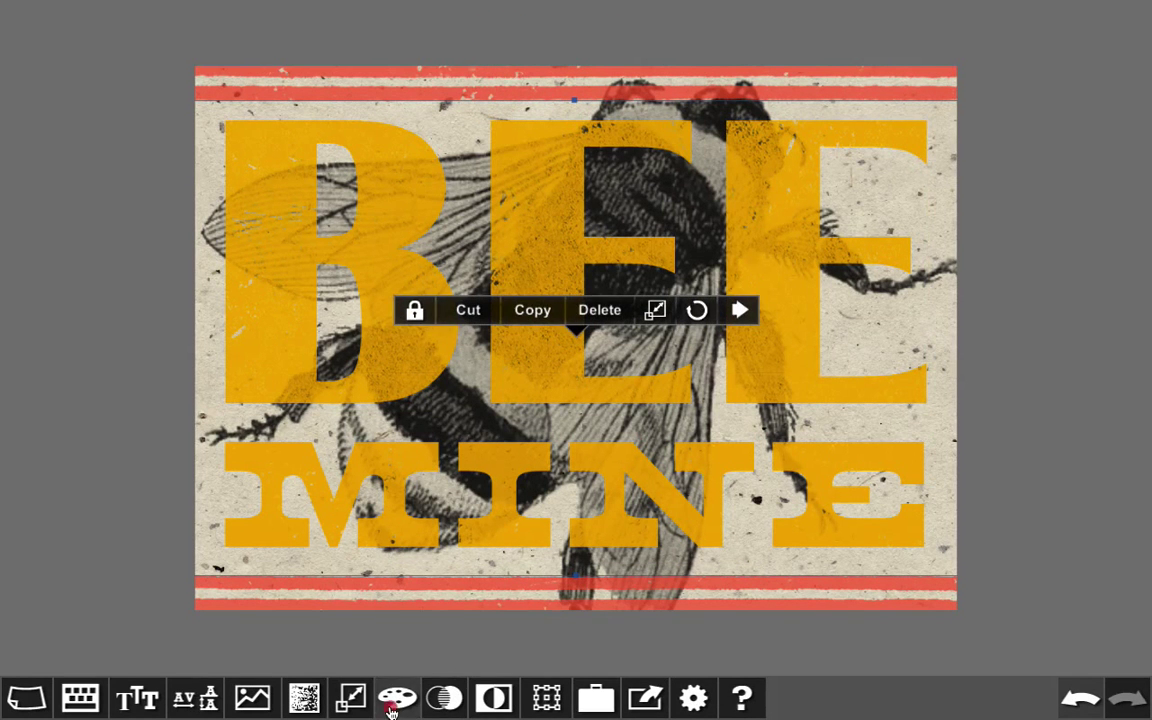
click(397, 697)
click(548, 534)
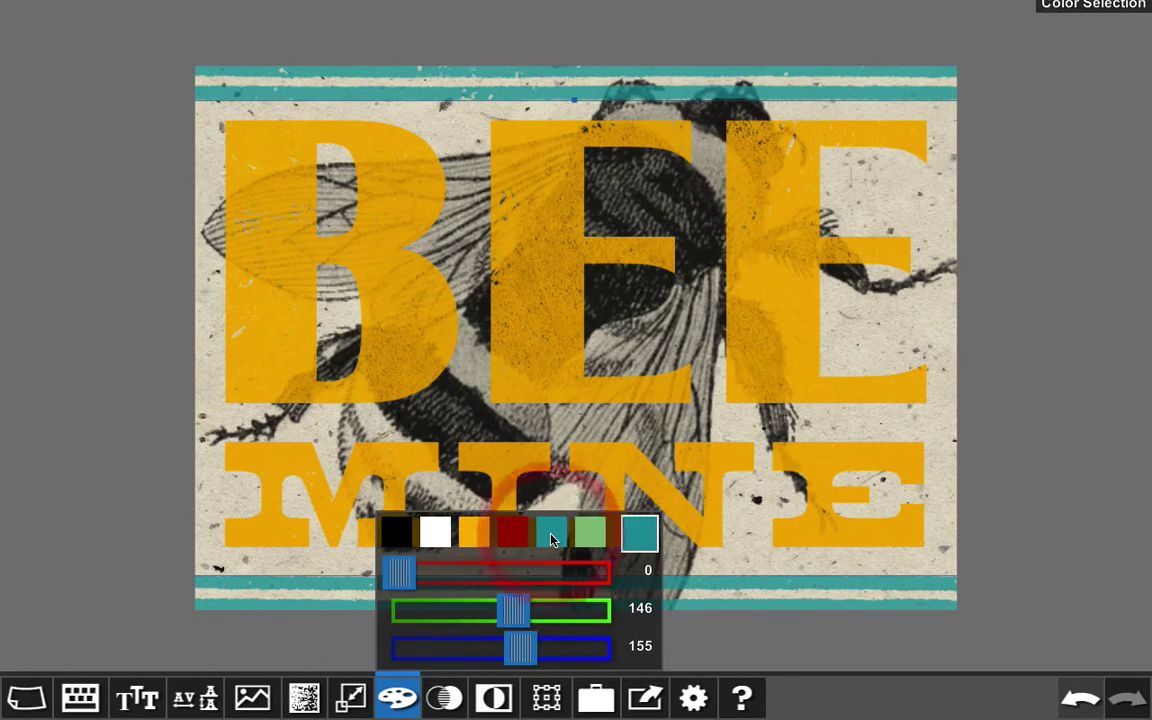
click(397, 700)
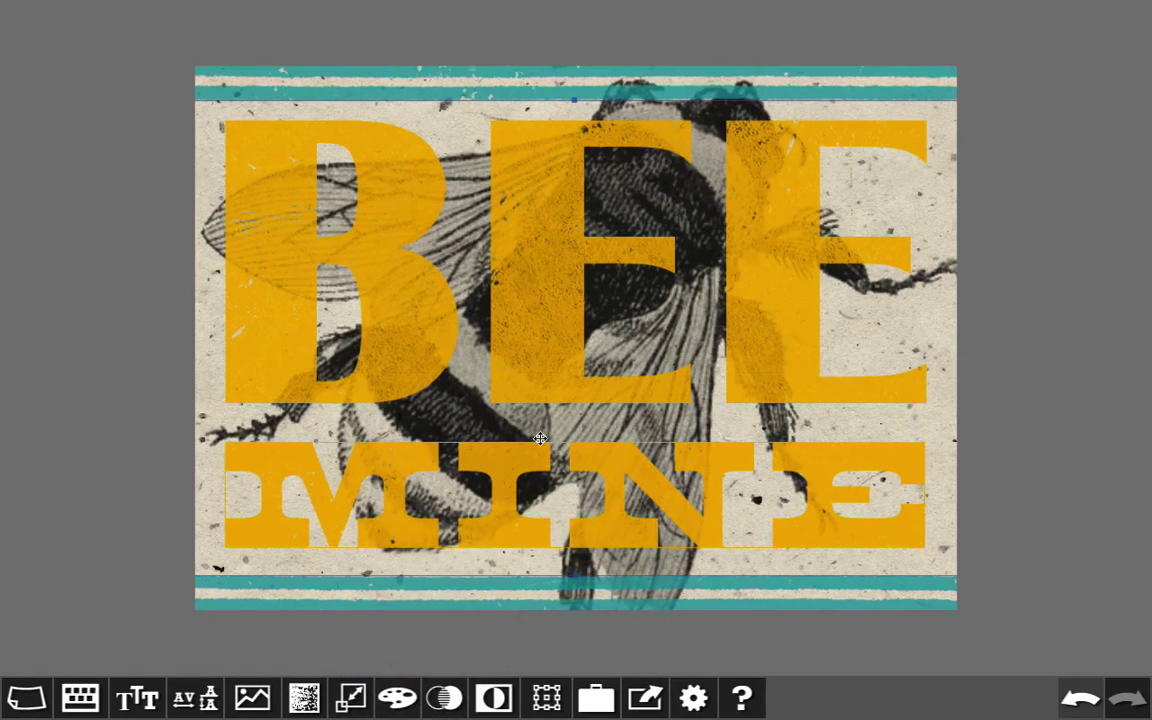
- Apply the Distressed - 2 impression to both the BEE and MINE lettering, comparing it with Distressed - 4 and Distressed - 3h
click(553, 346)
click(527, 522)
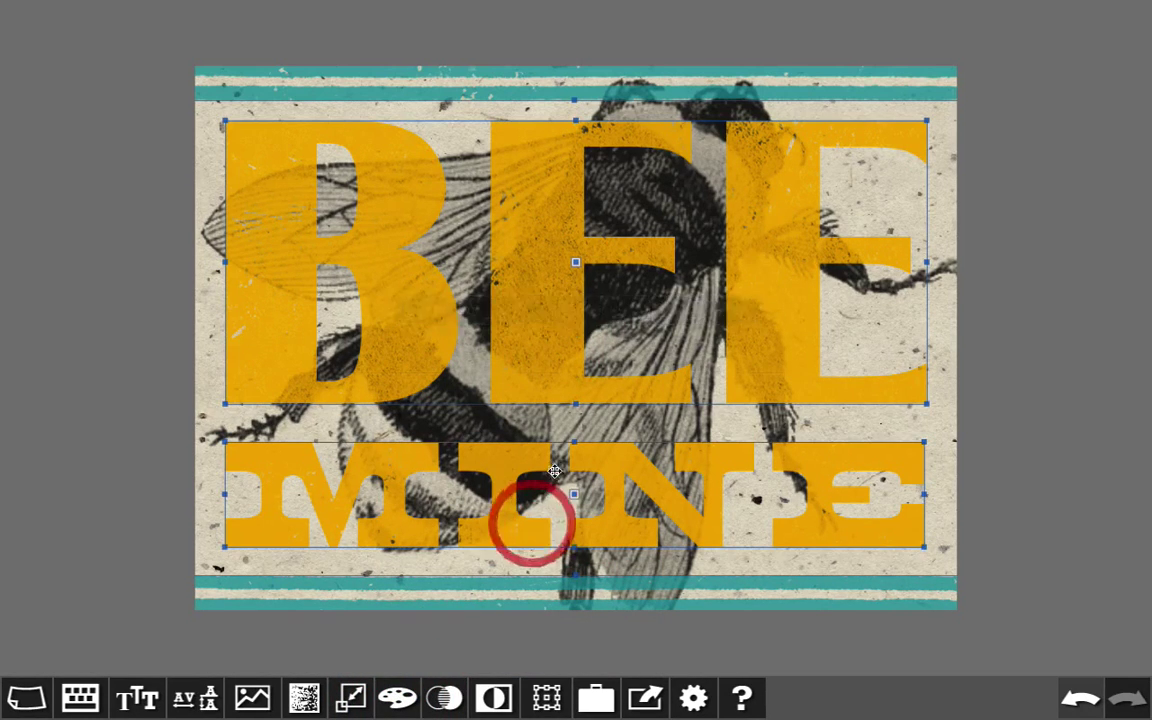
scroll(561, 455, up, 2)
scroll(561, 452, up, 3)
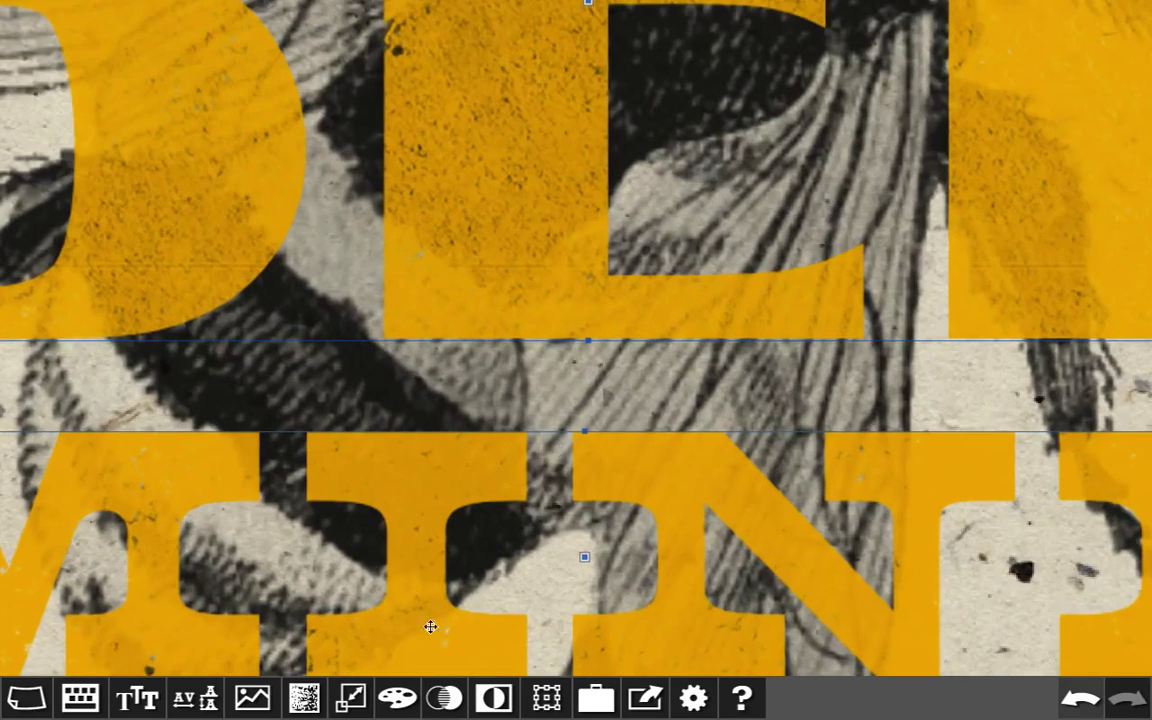
click(304, 699)
scroll(327, 527, down, 5)
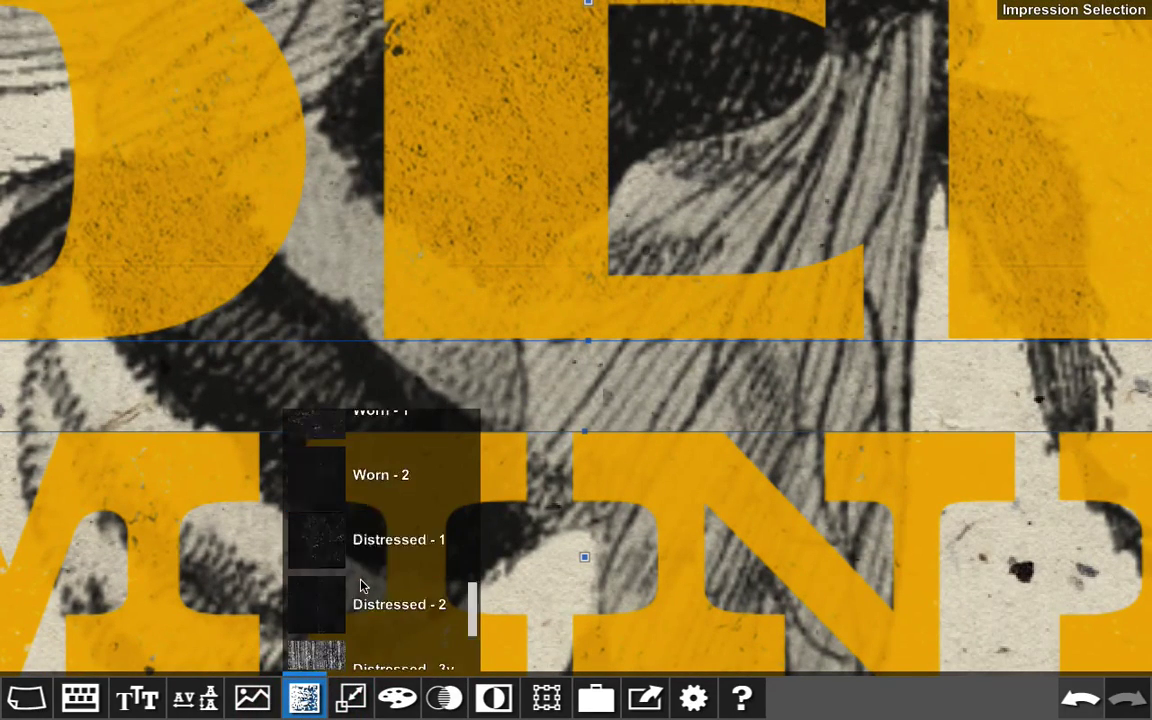
click(312, 640)
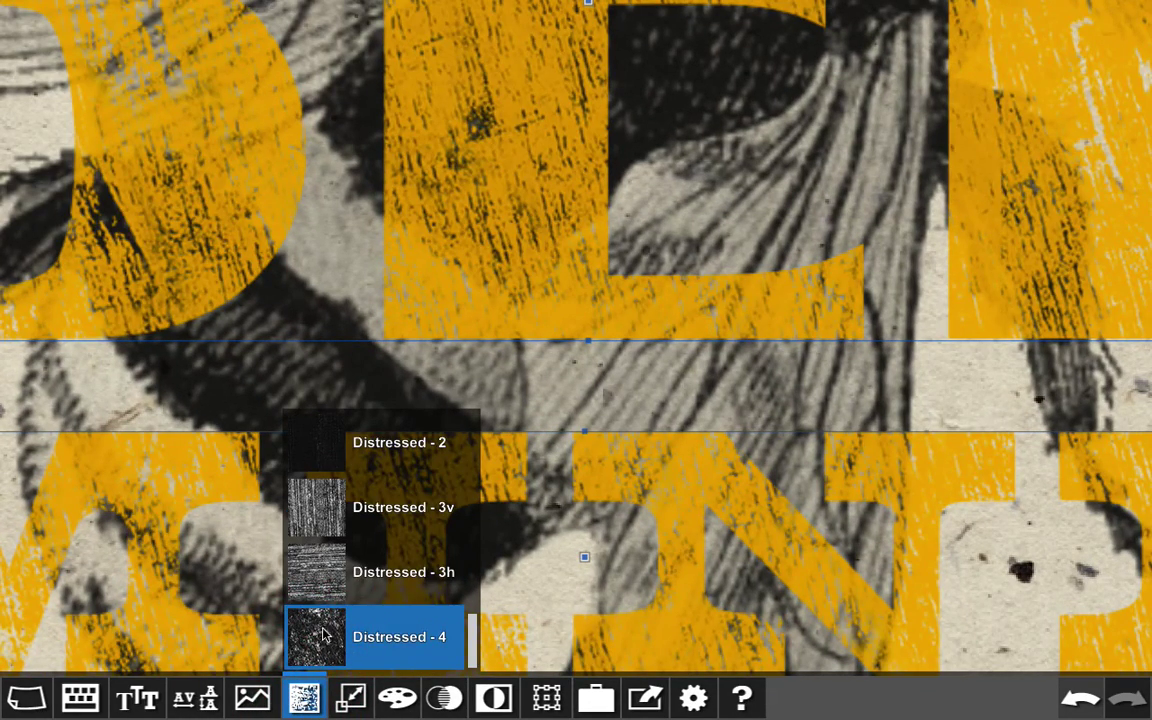
click(324, 571)
click(322, 443)
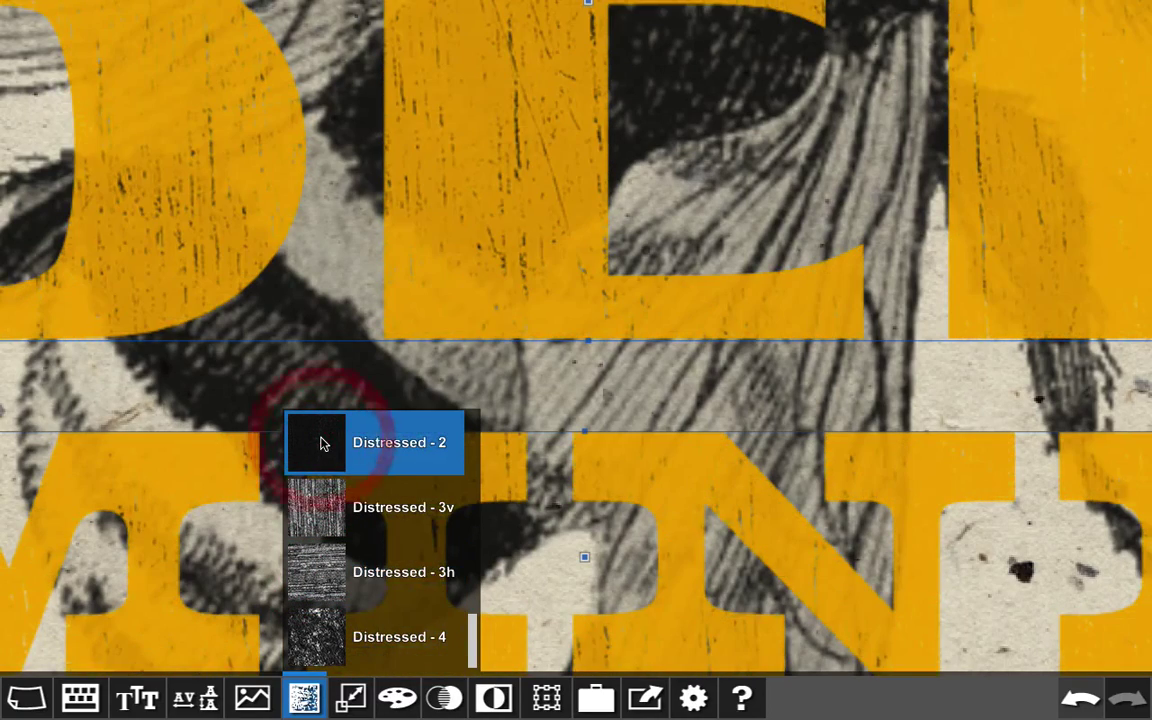
click(312, 705)
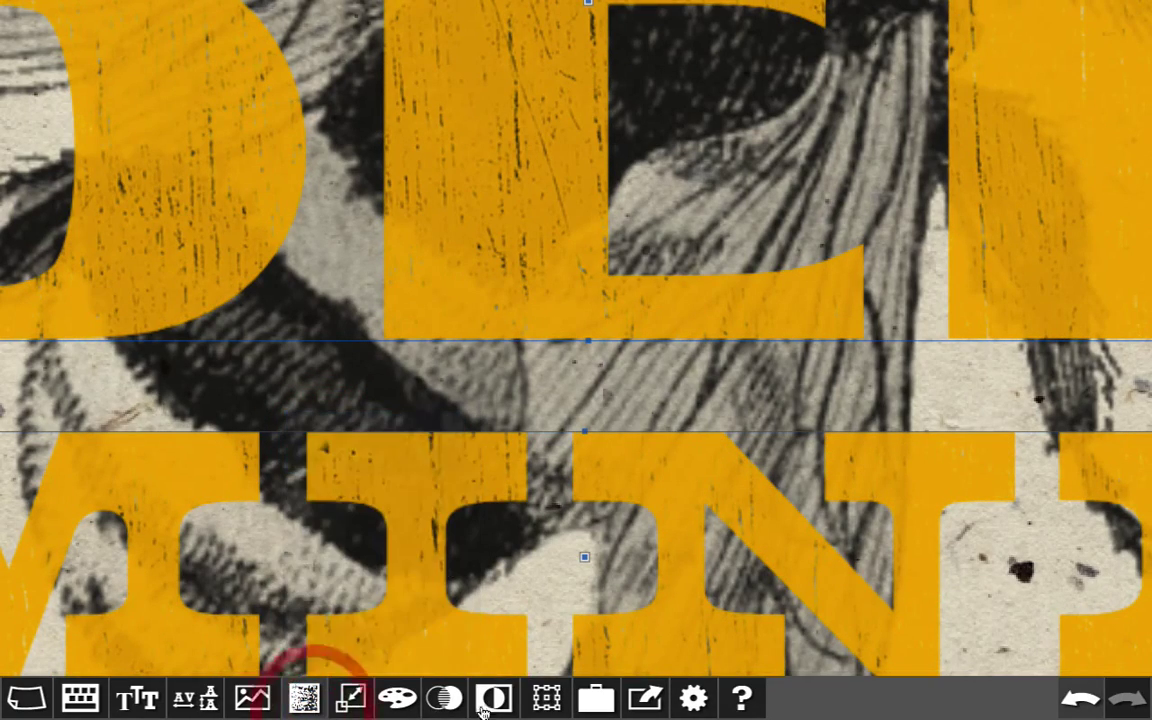
double_click(570, 621)
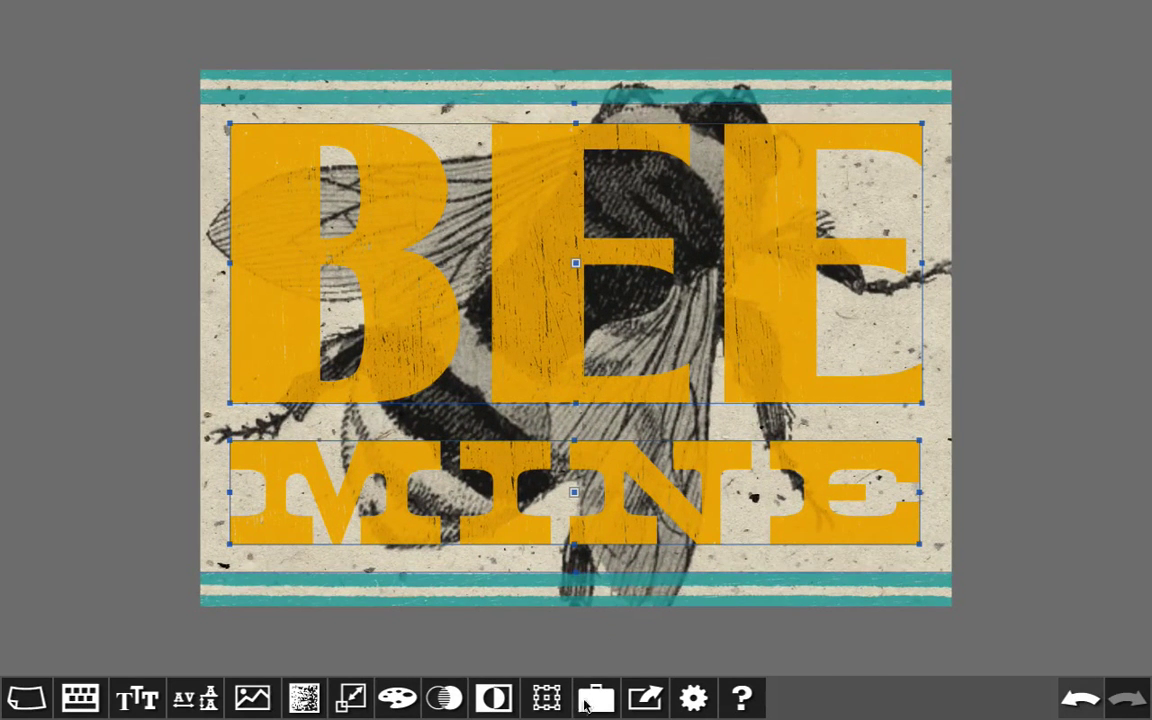
- Add the teal-bordered, distressed design to the Experiments portfolio group as a new composition
right_click(627, 592)
click(596, 697)
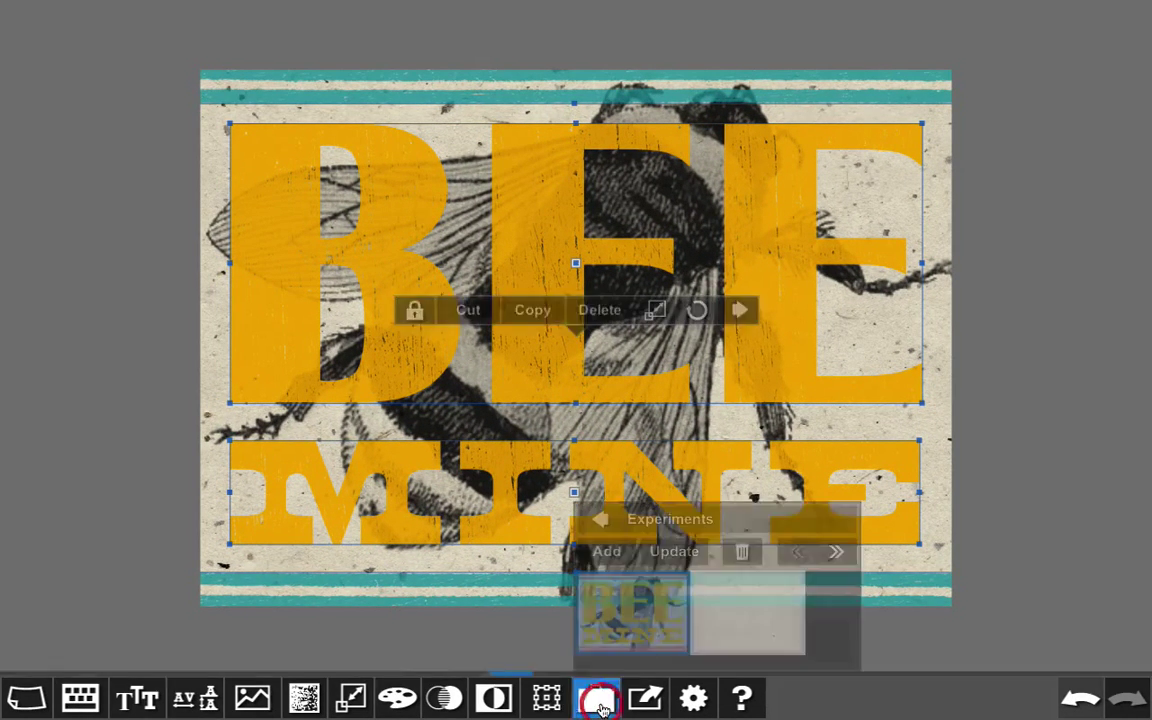
click(604, 553)
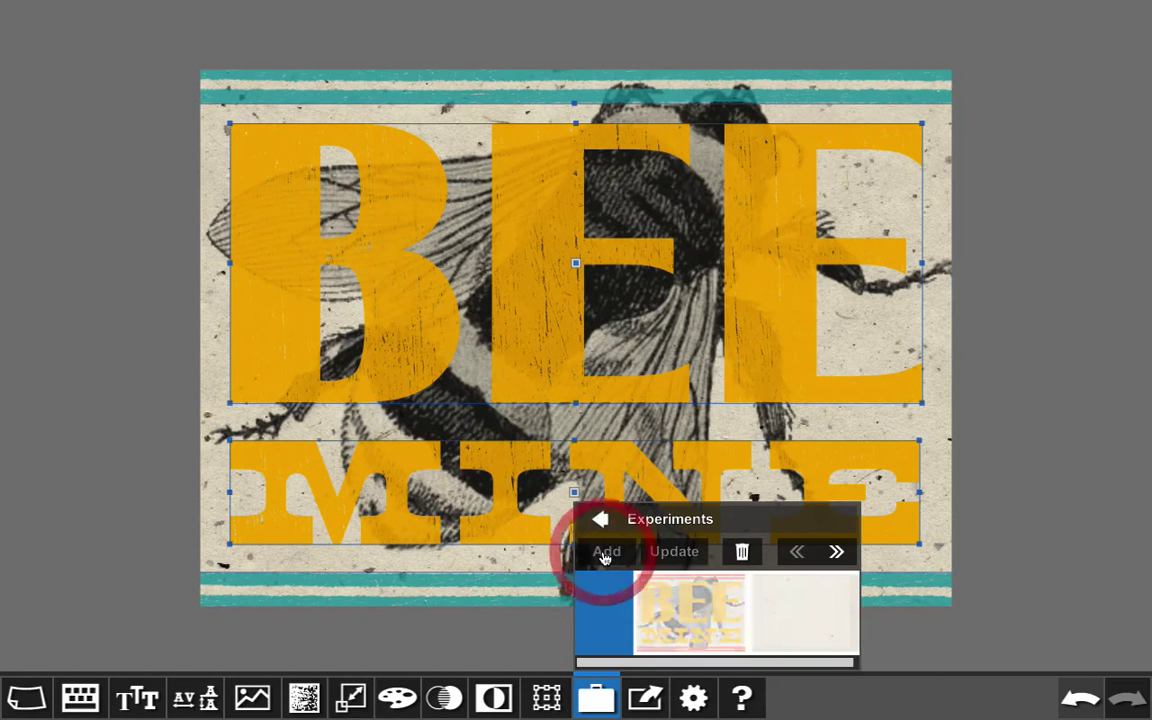
click(538, 643)
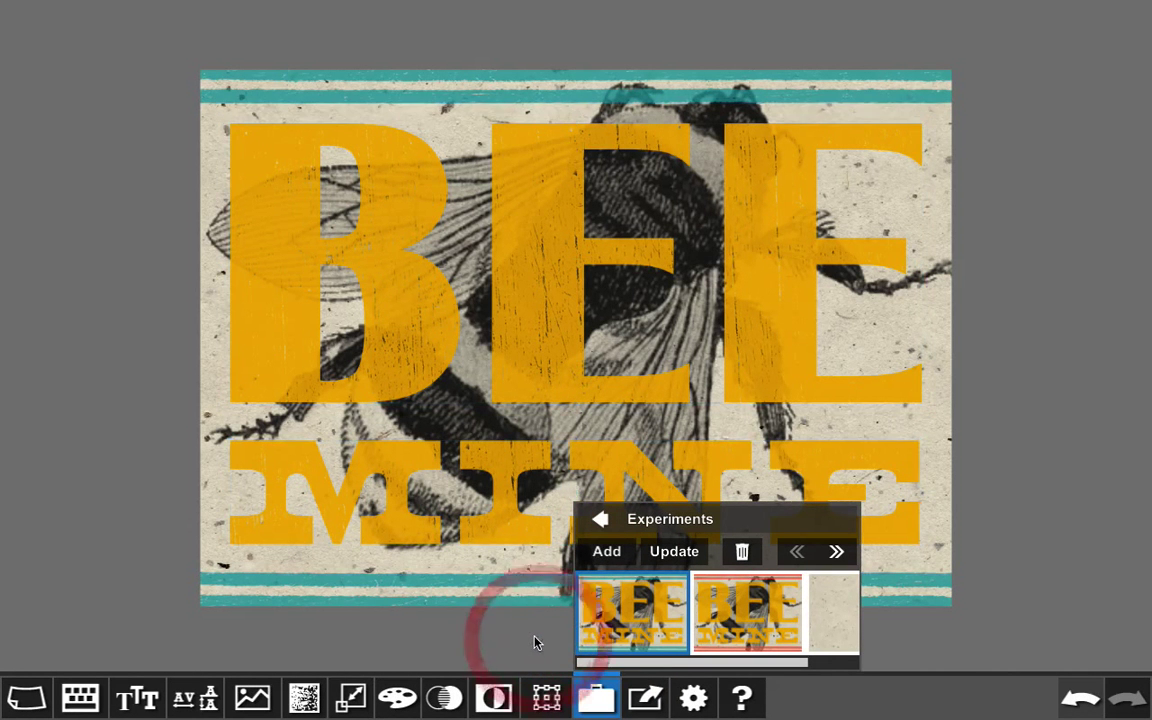
click(596, 697)
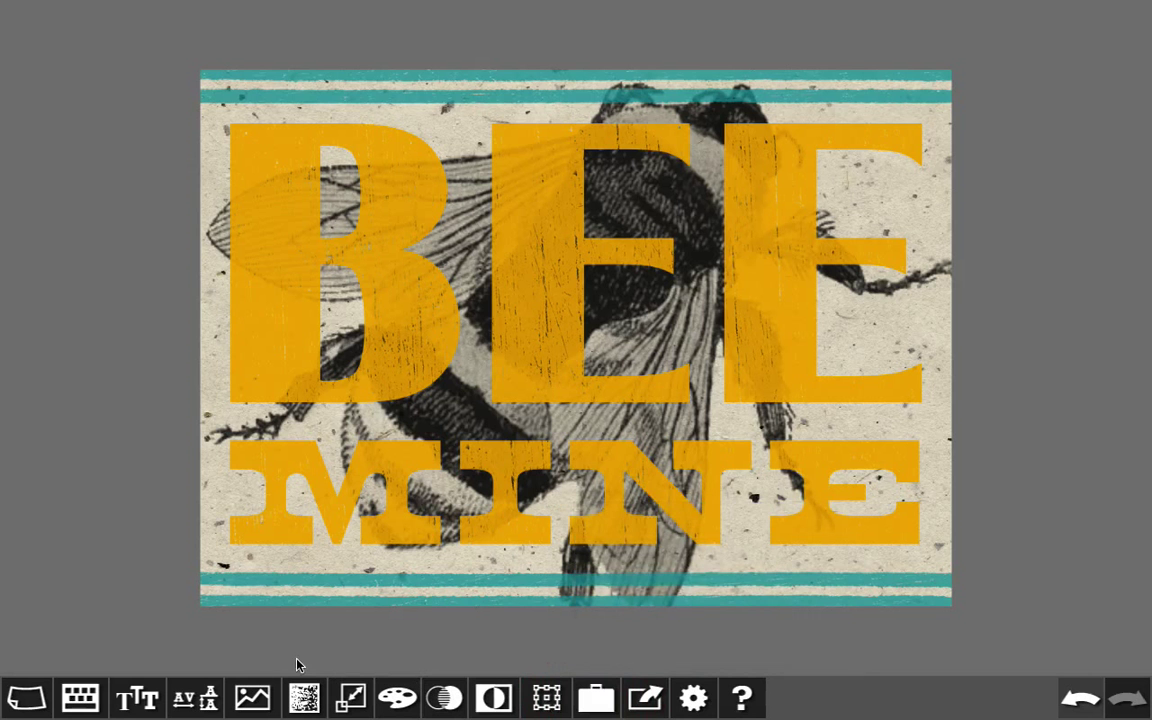
- Change the page's paper to Avocado Vertical Stripe and add this variation to the Experiments portfolio group
click(27, 697)
click(110, 630)
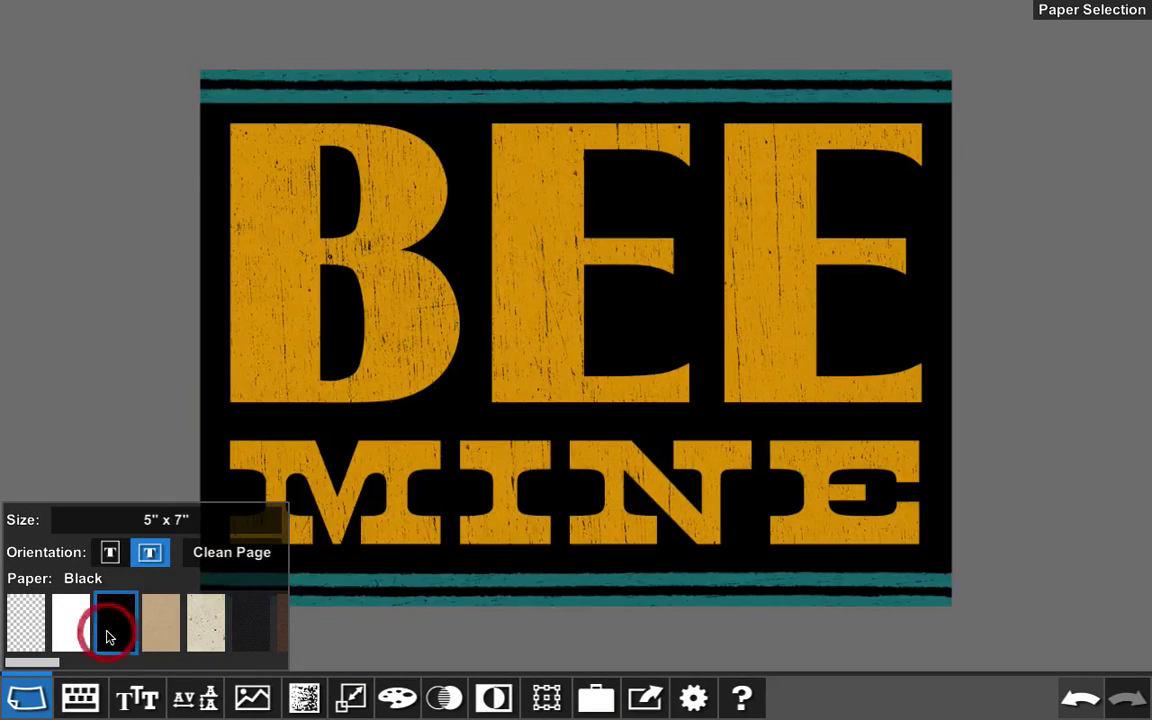
drag(46, 662, 183, 666)
click(113, 633)
click(94, 630)
click(175, 623)
click(170, 628)
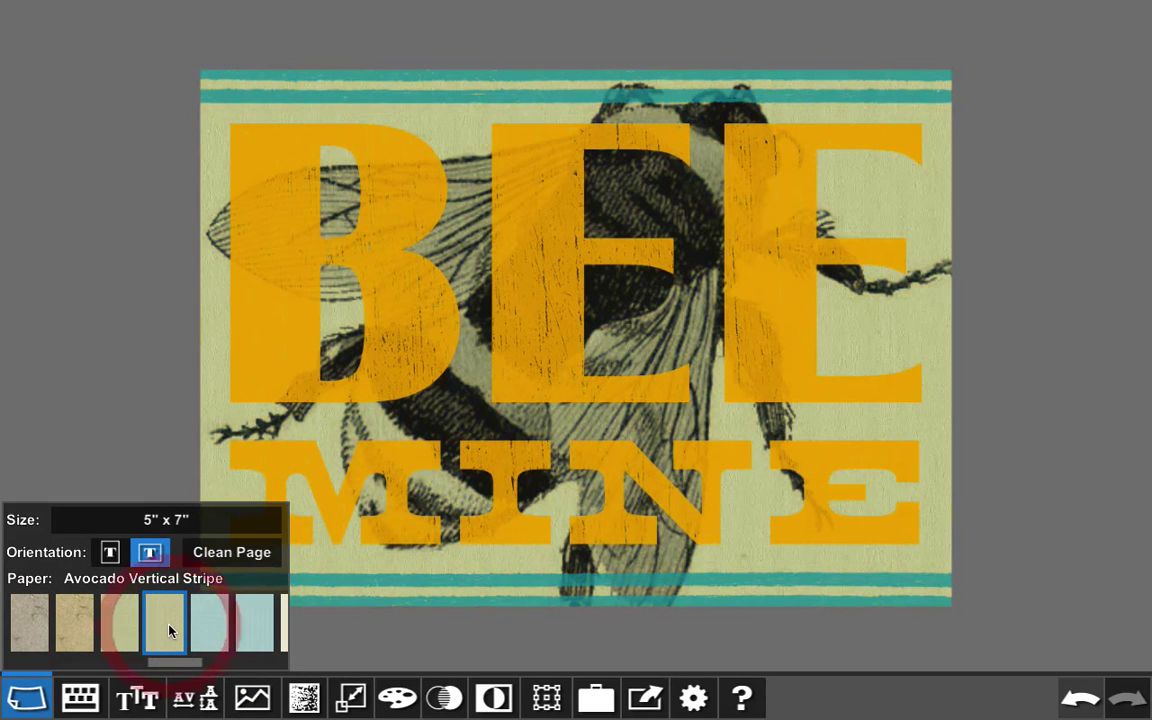
click(27, 696)
click(616, 704)
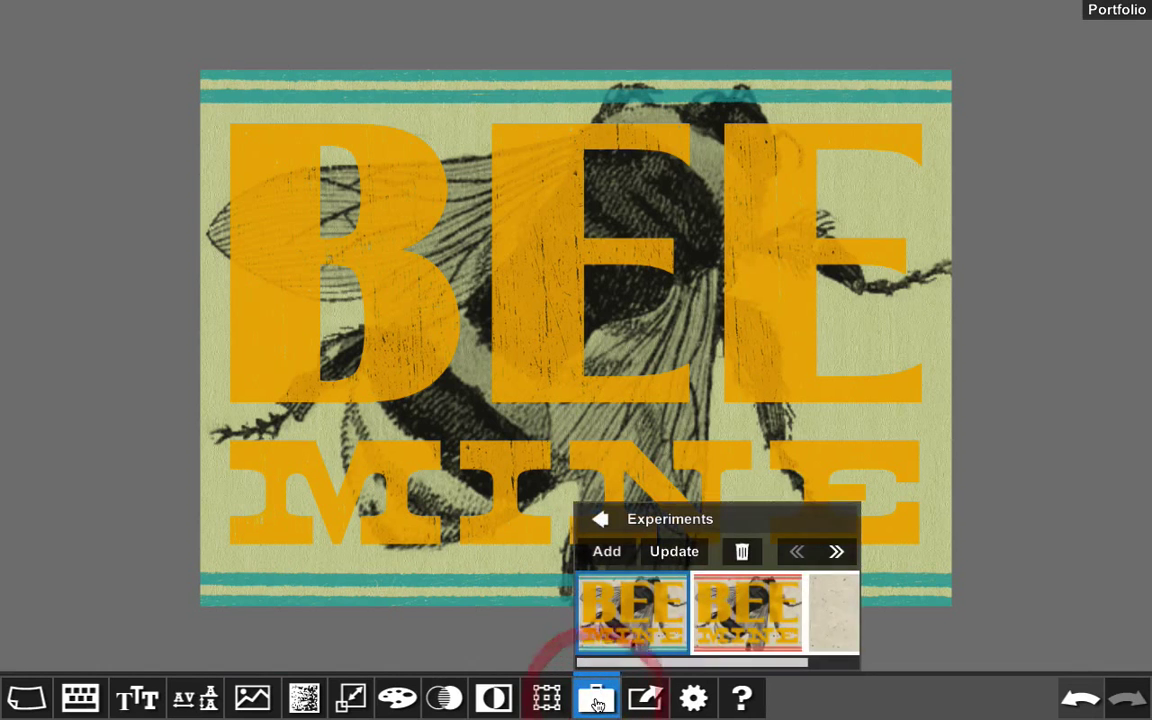
click(610, 554)
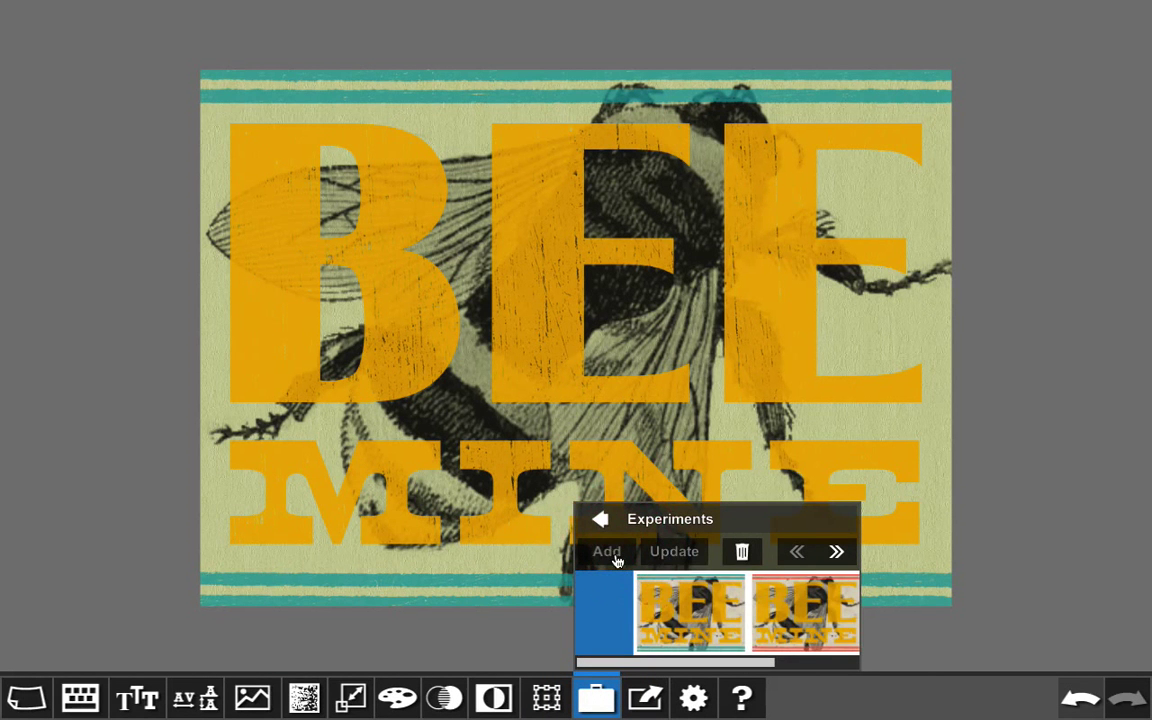
- Recolor the bee art behind the lettering white (255, 255, 255)
click(473, 417)
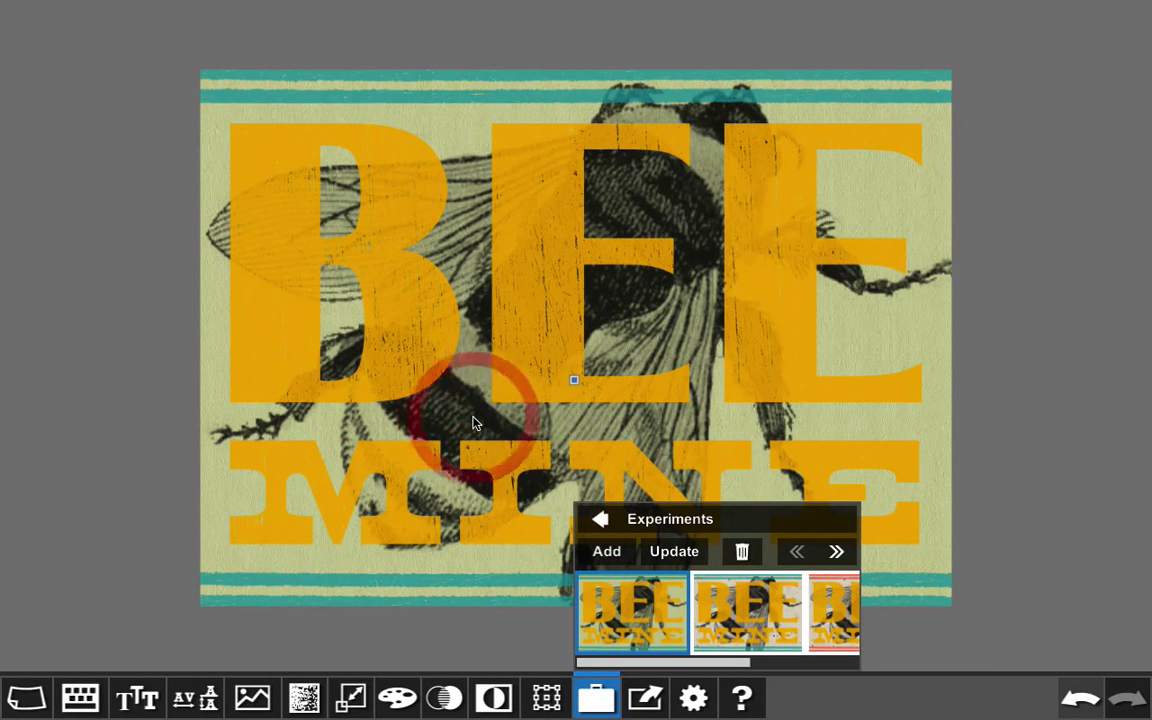
click(603, 704)
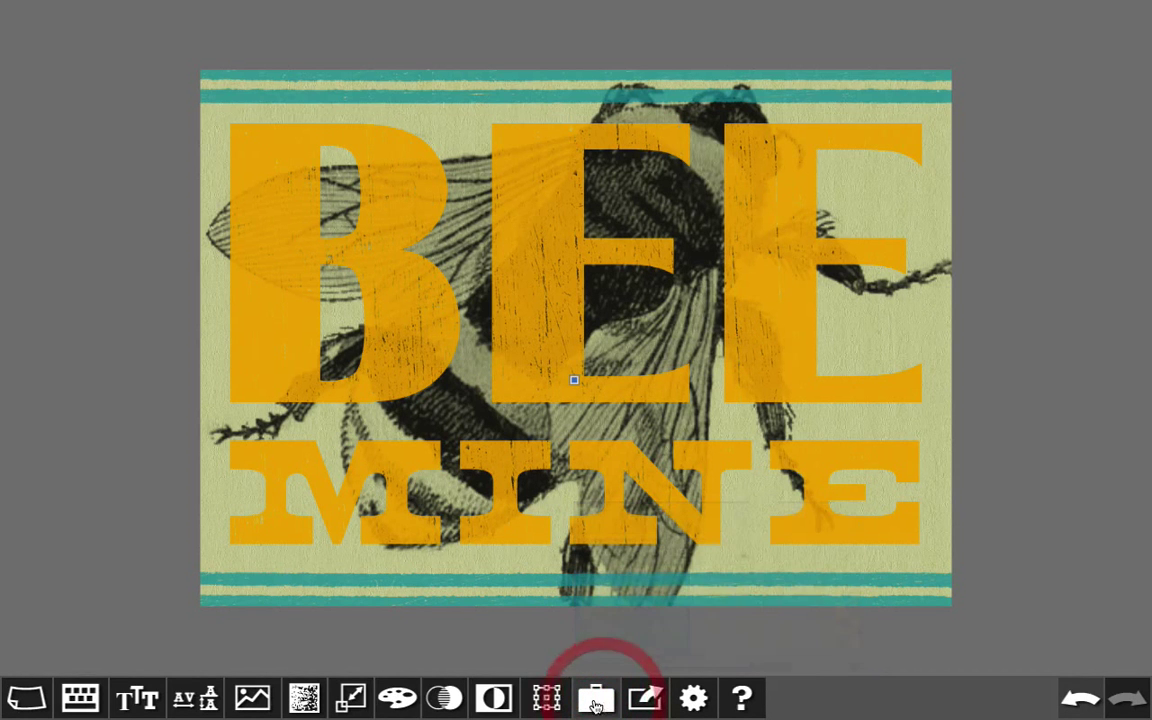
click(397, 698)
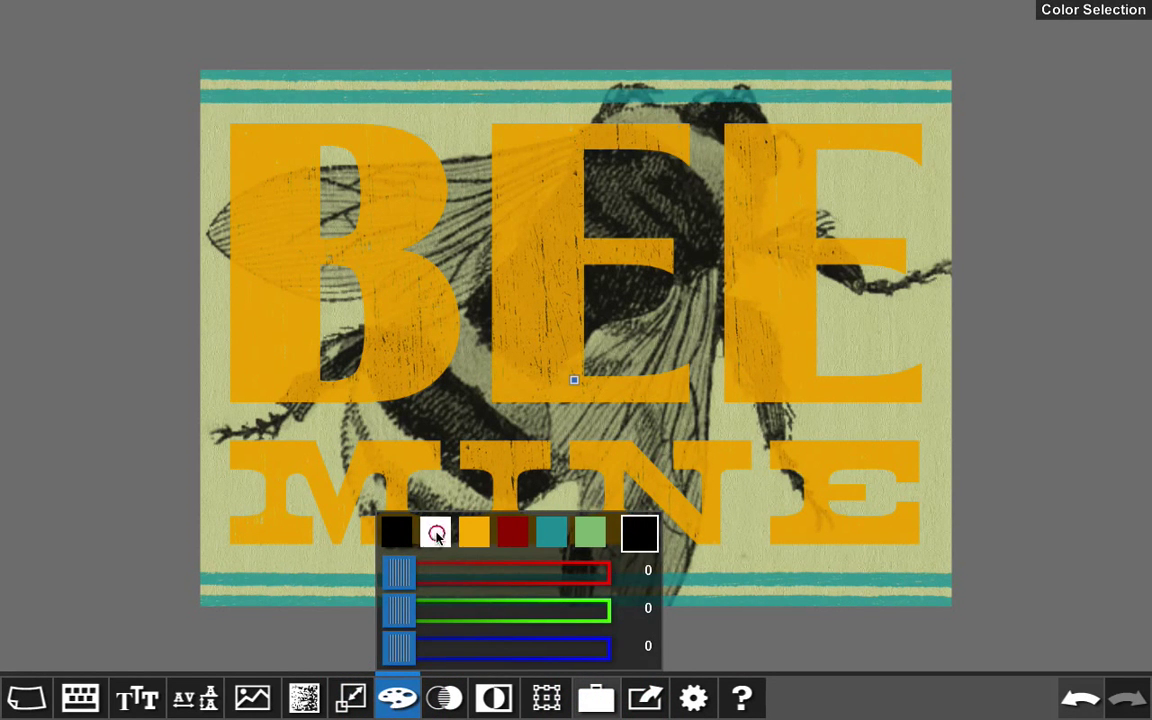
click(436, 535)
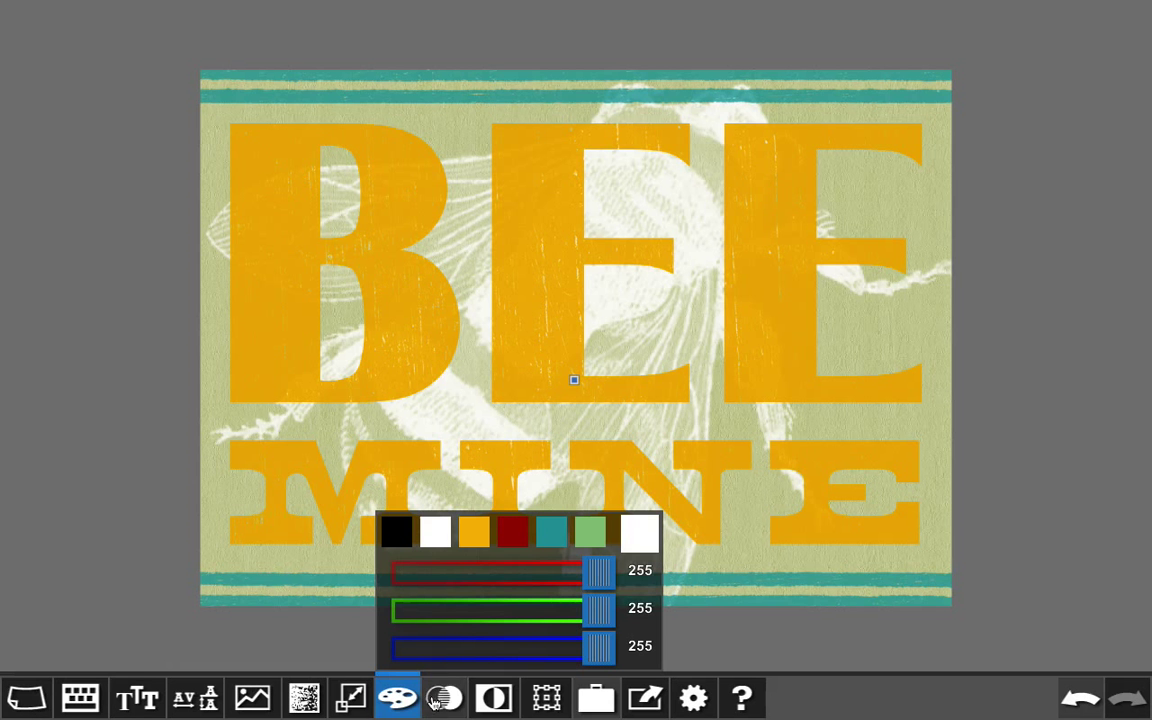
click(397, 698)
- Change the page's paper to Brown Flannel
click(27, 698)
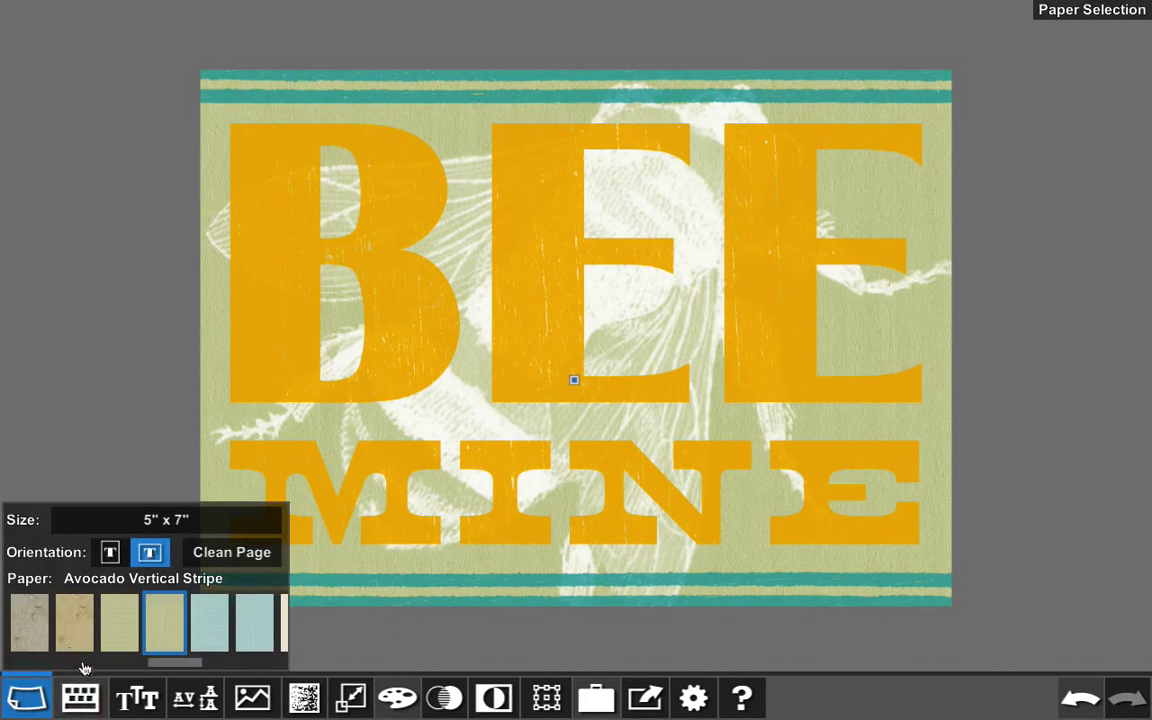
drag(195, 672, 120, 668)
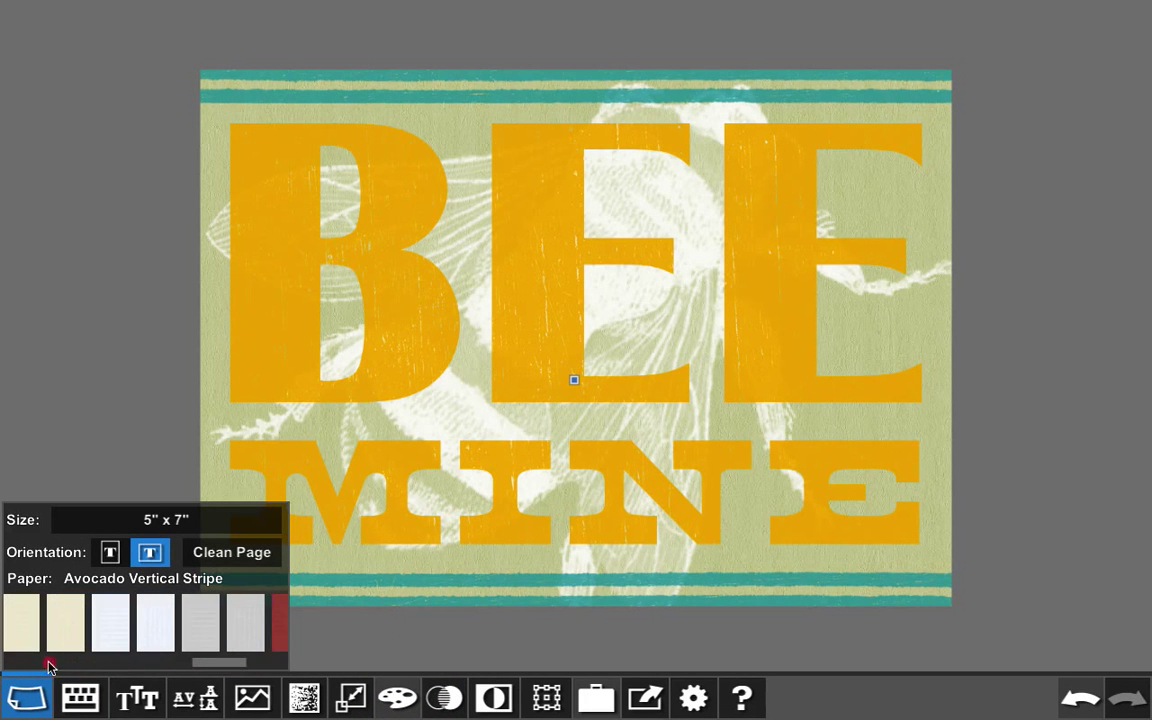
drag(27, 668, 35, 668)
click(147, 632)
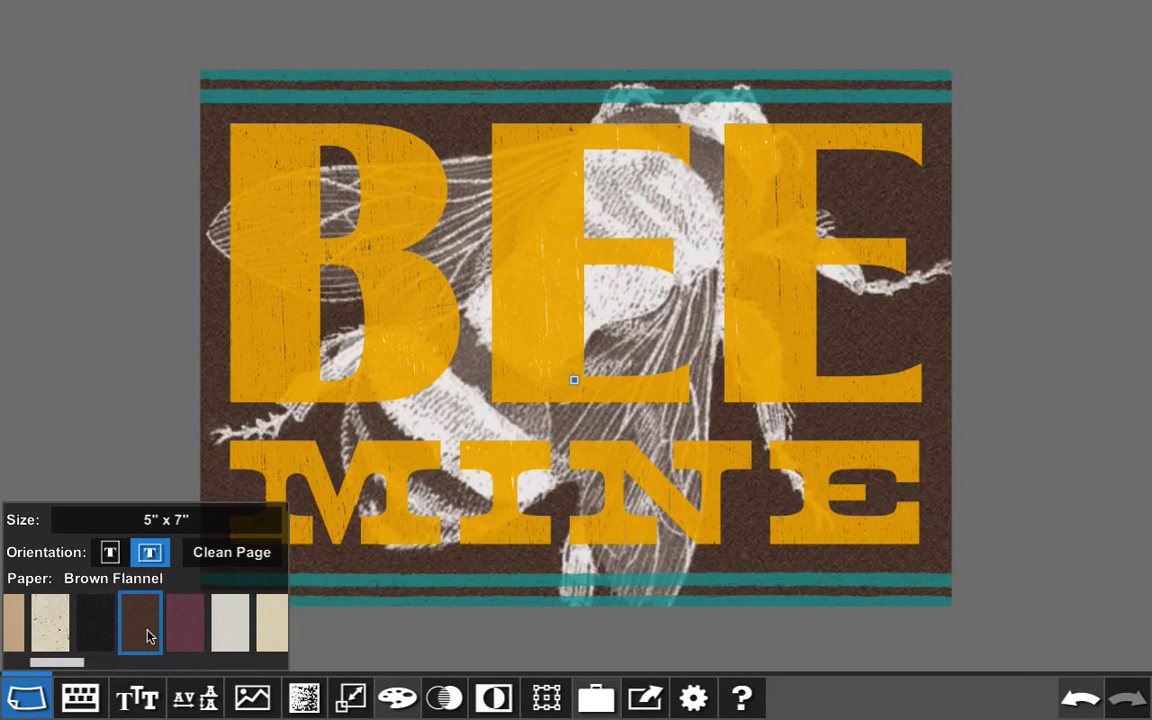
click(27, 698)
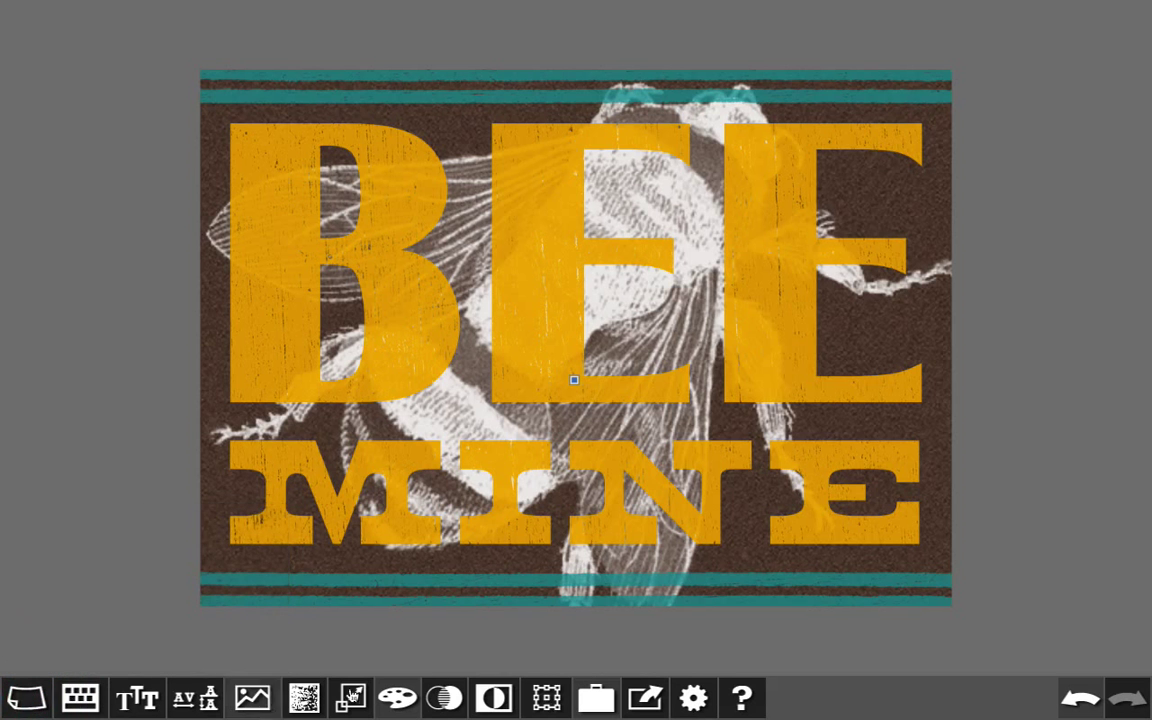
- Add the white bee on brown paper design to the Experiments portfolio group as a new composition
click(603, 702)
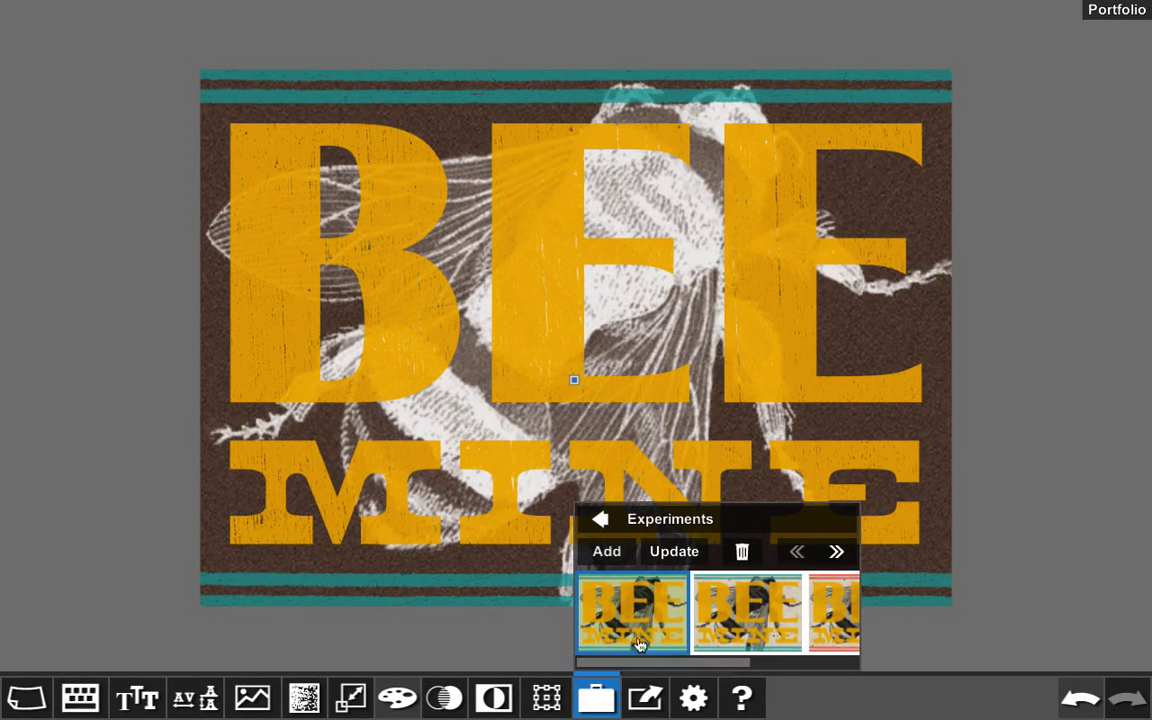
click(625, 554)
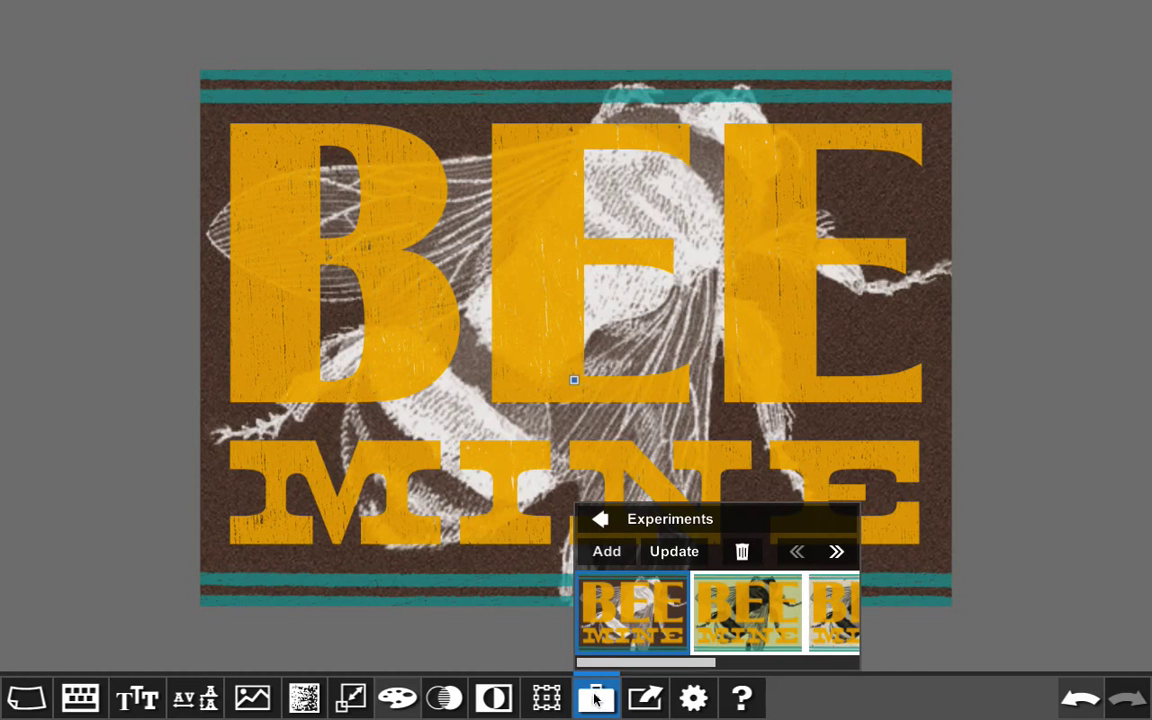
click(595, 700)
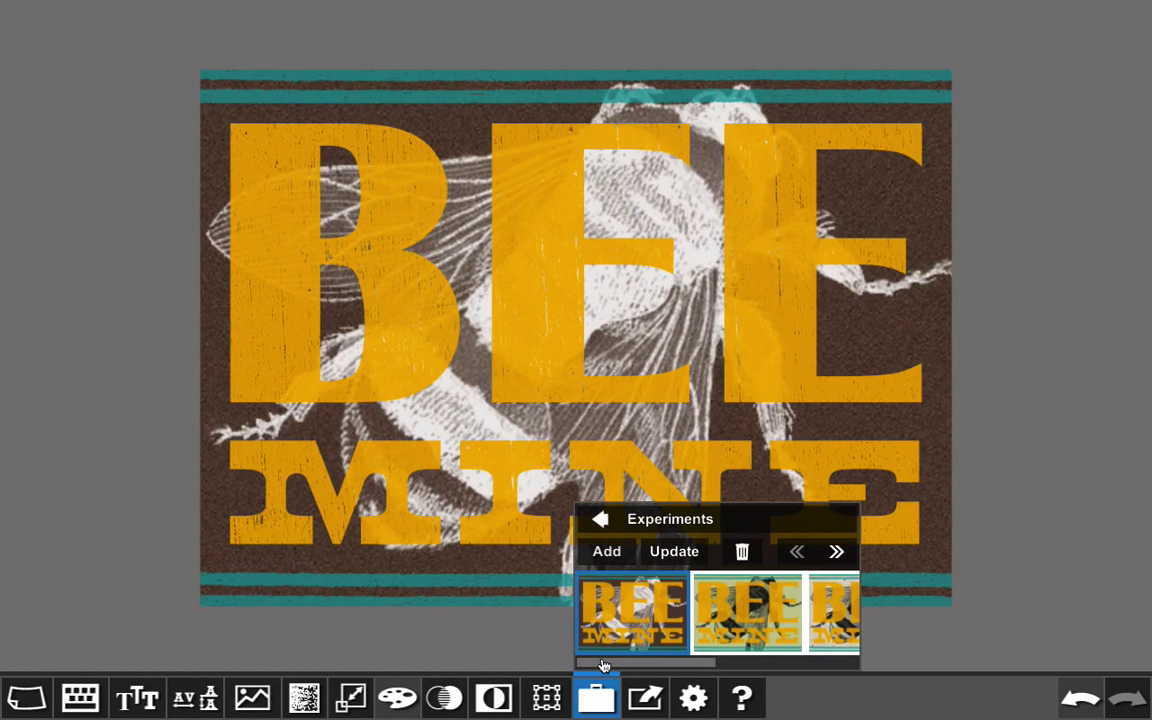
drag(603, 665, 580, 663)
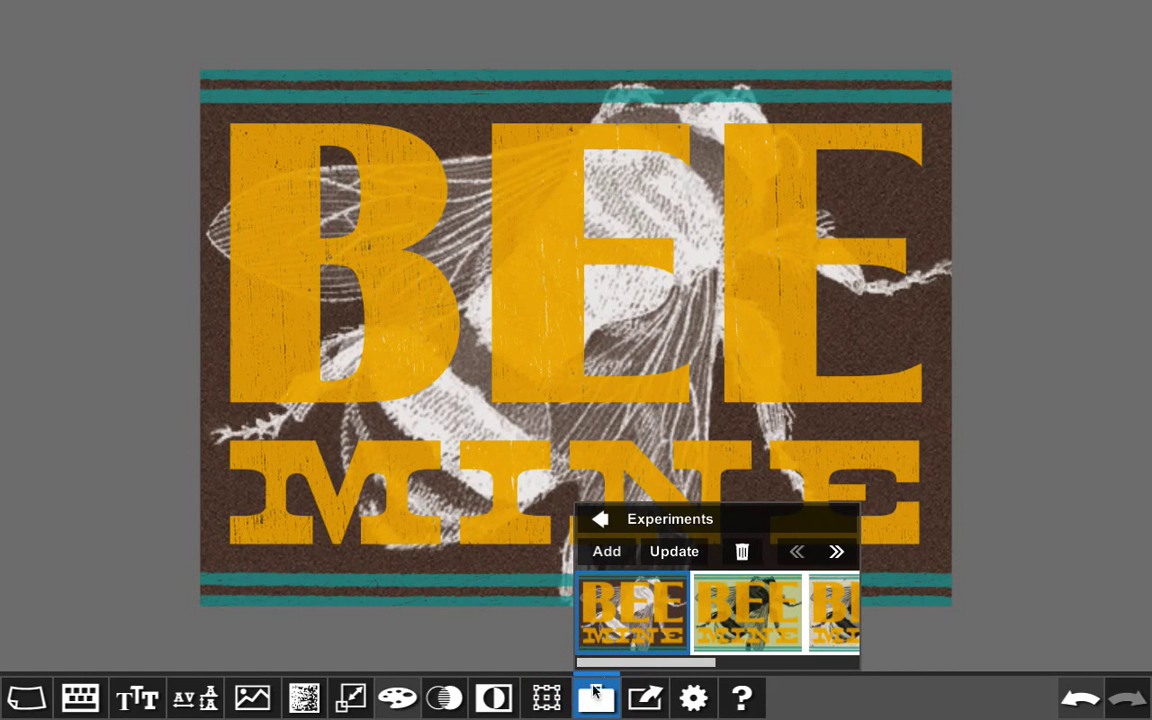
click(596, 692)
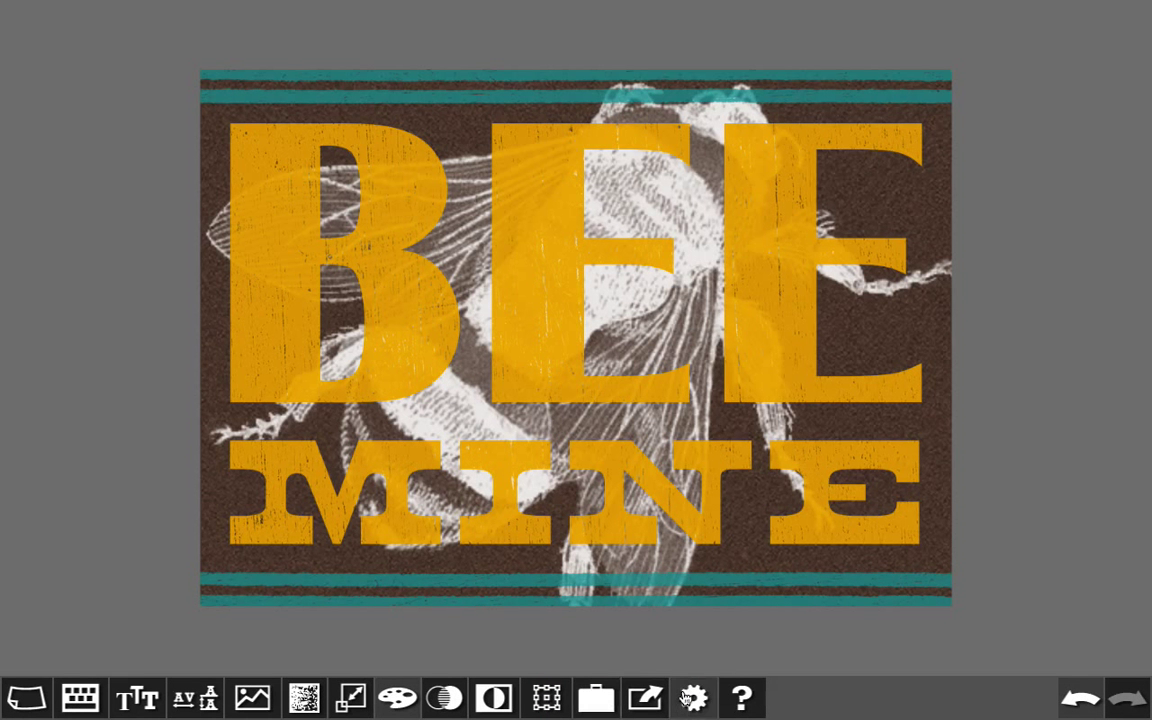
- Export the composition as a 288 ppi PNG named Bee to the Documents folder
click(647, 699)
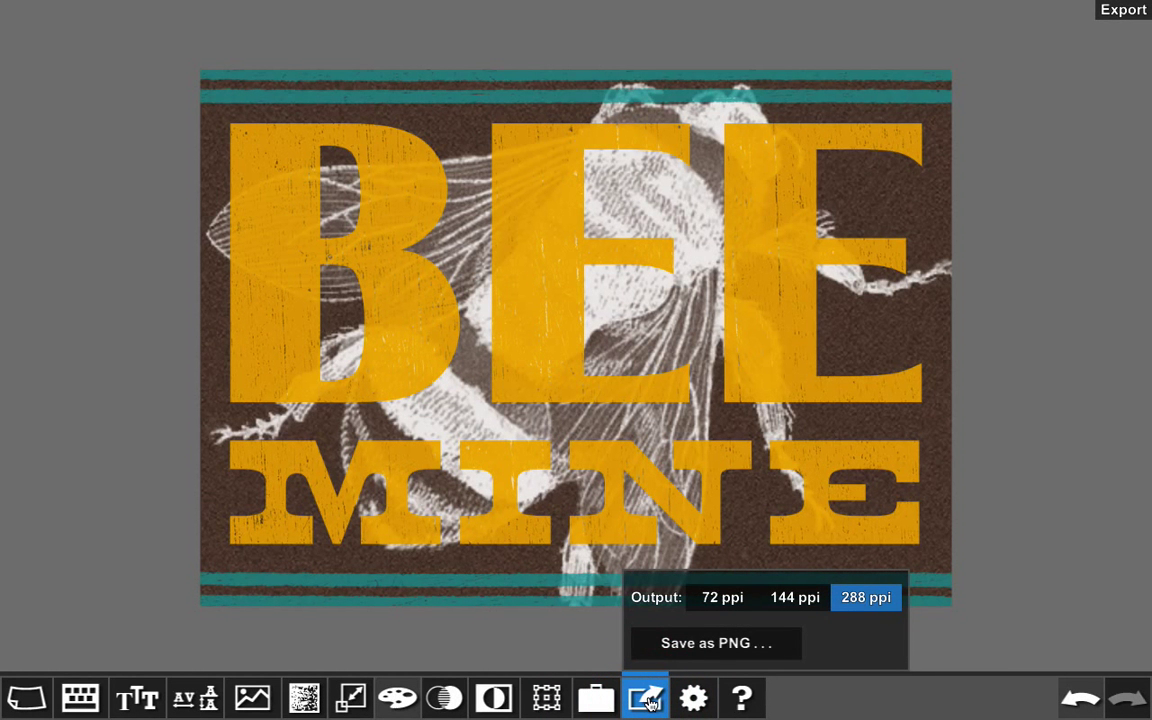
click(692, 651)
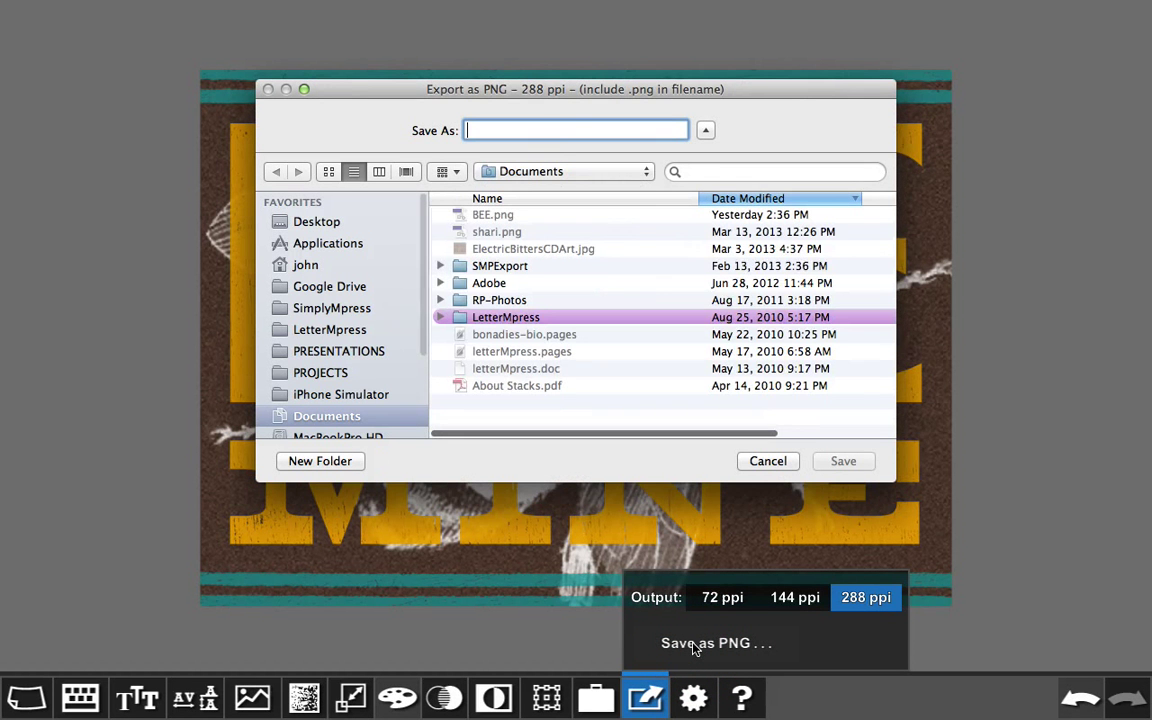
text(Bee)
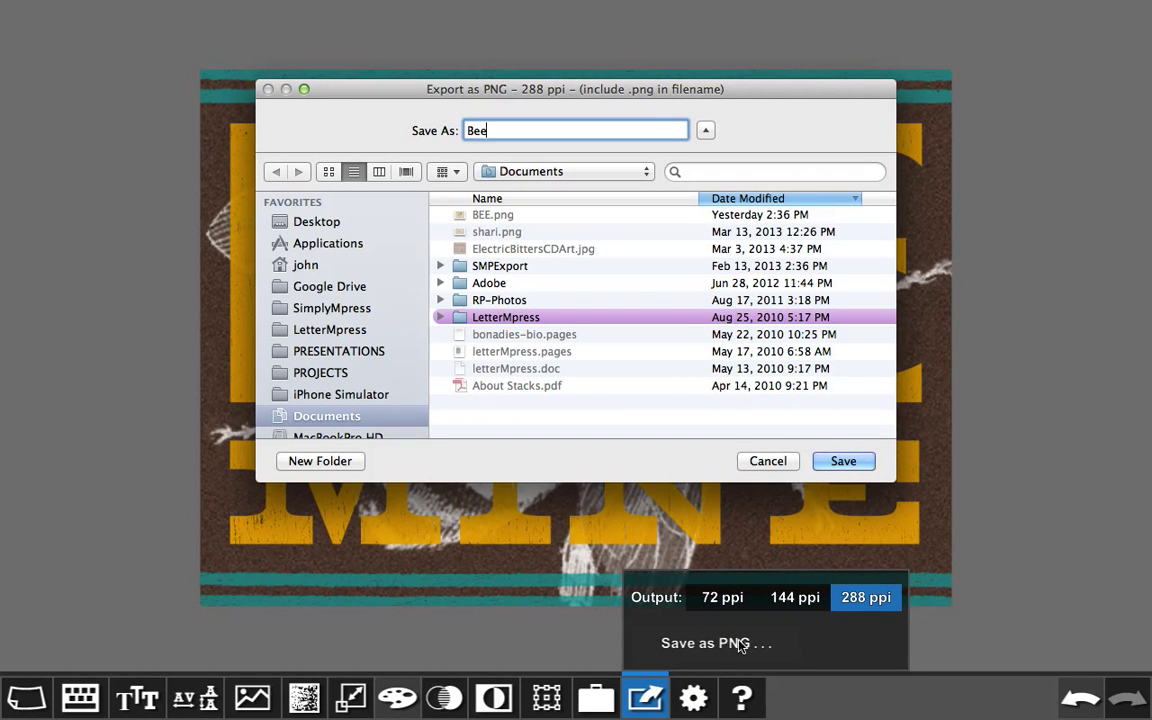
click(838, 462)
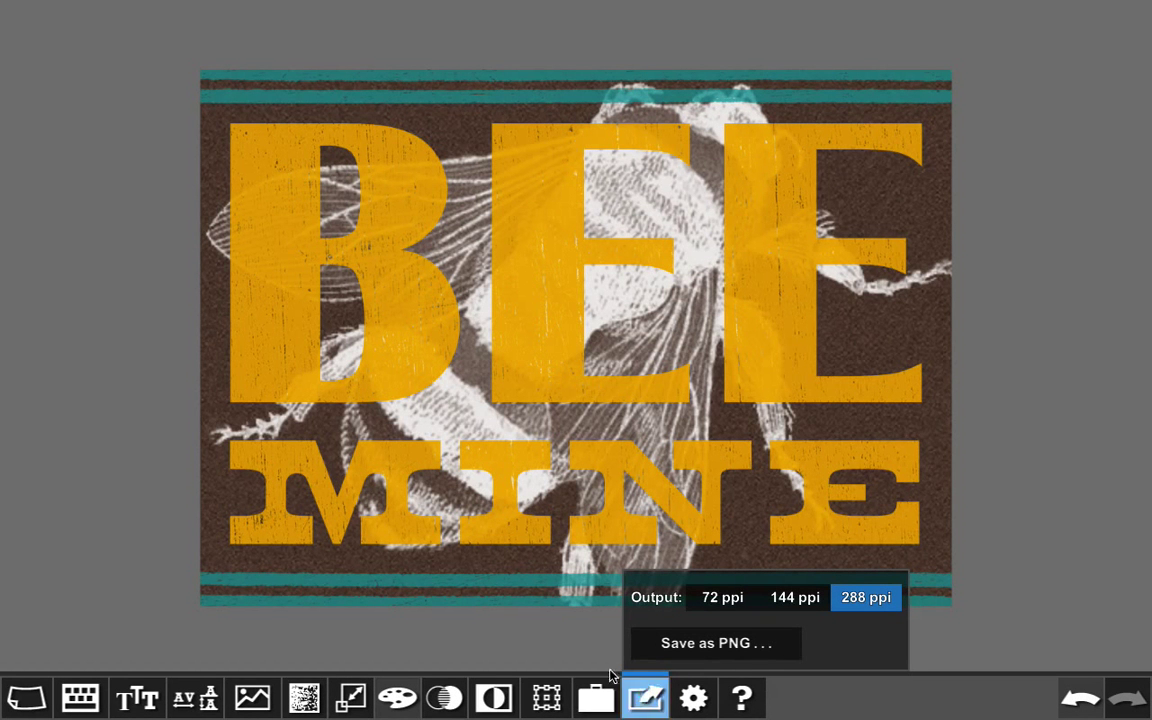
click(545, 625)
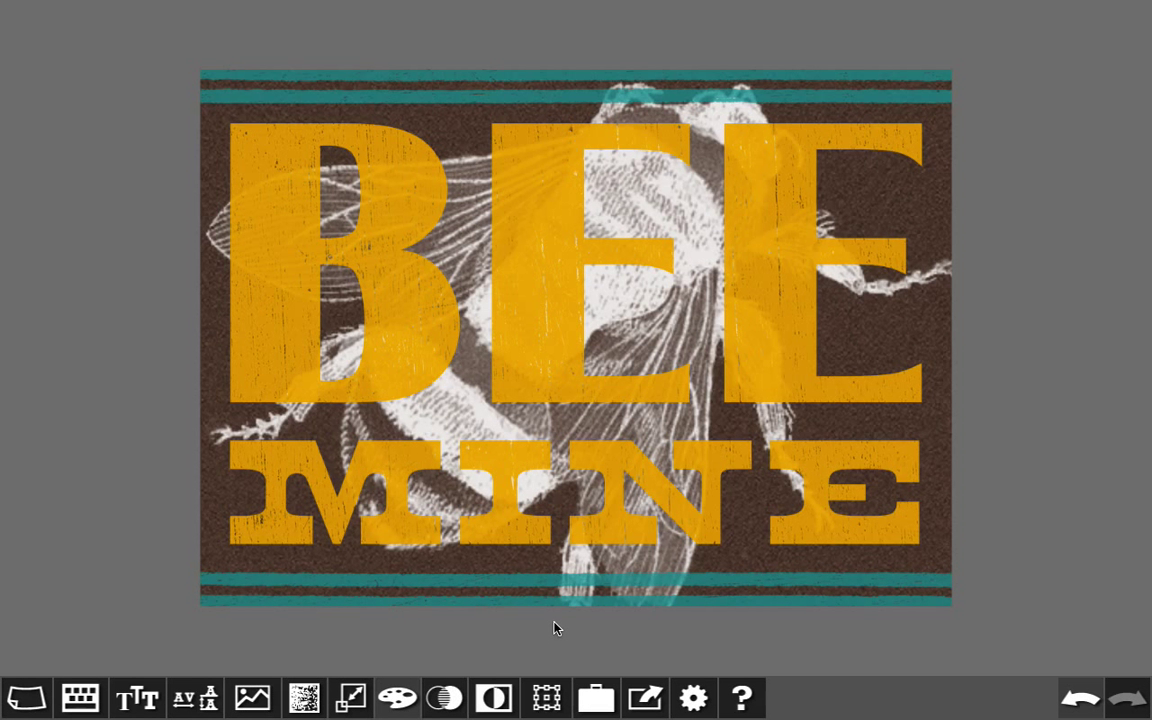
- Open the Help guide on working in SimplyMpress
click(744, 697)
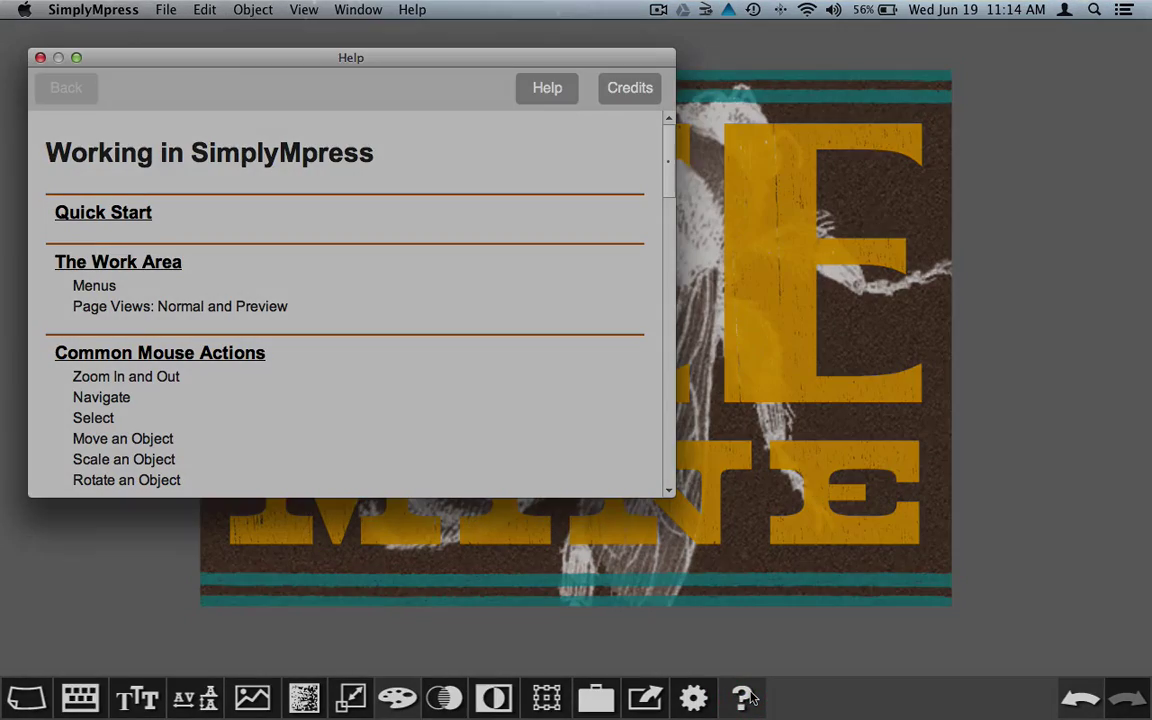